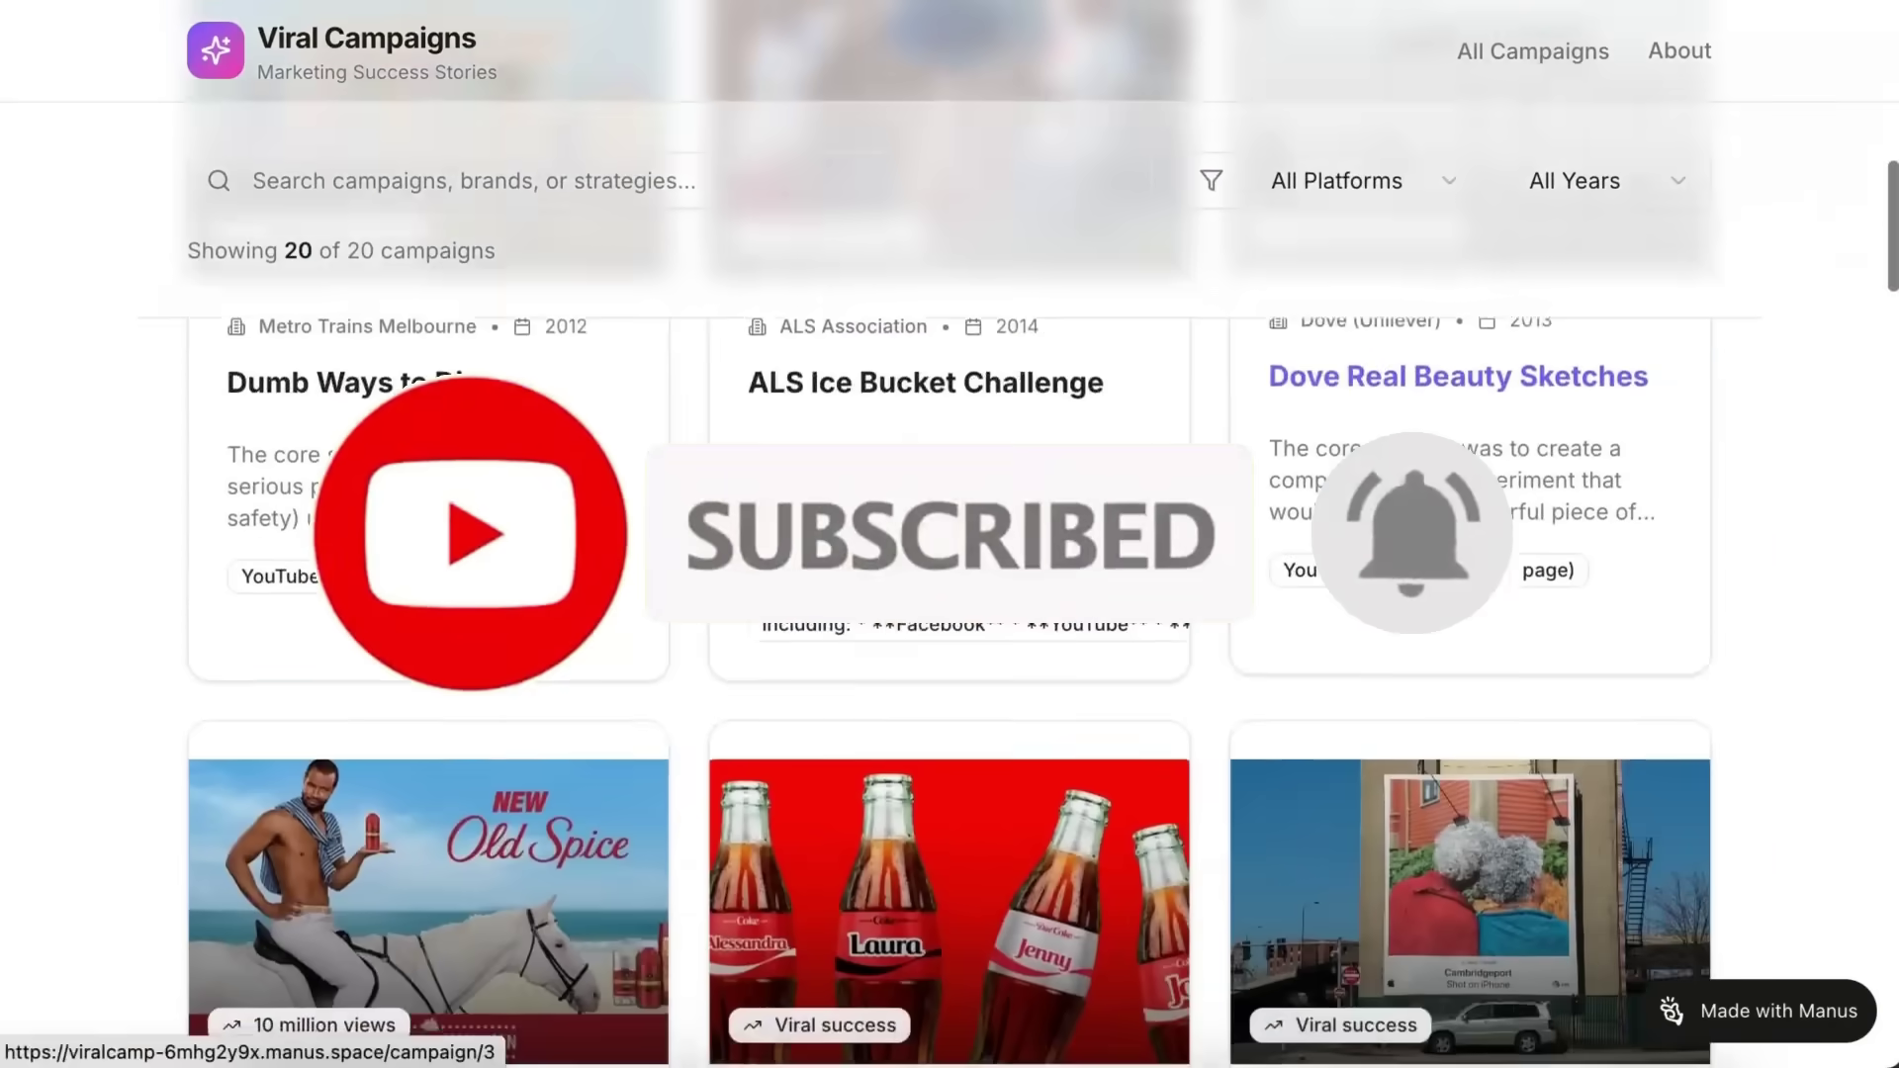
Step: Filter the campaigns to YouTube and open the Dumb Ways to Die campaign's engagement metrics
{"action": "scroll", "coordinate": [1534, 280], "scroll_direction": "up", "scroll_amount": 5}
{"action": "left_click", "coordinate": [1405, 181]}
{"action": "left_click", "coordinate": [1424, 297]}
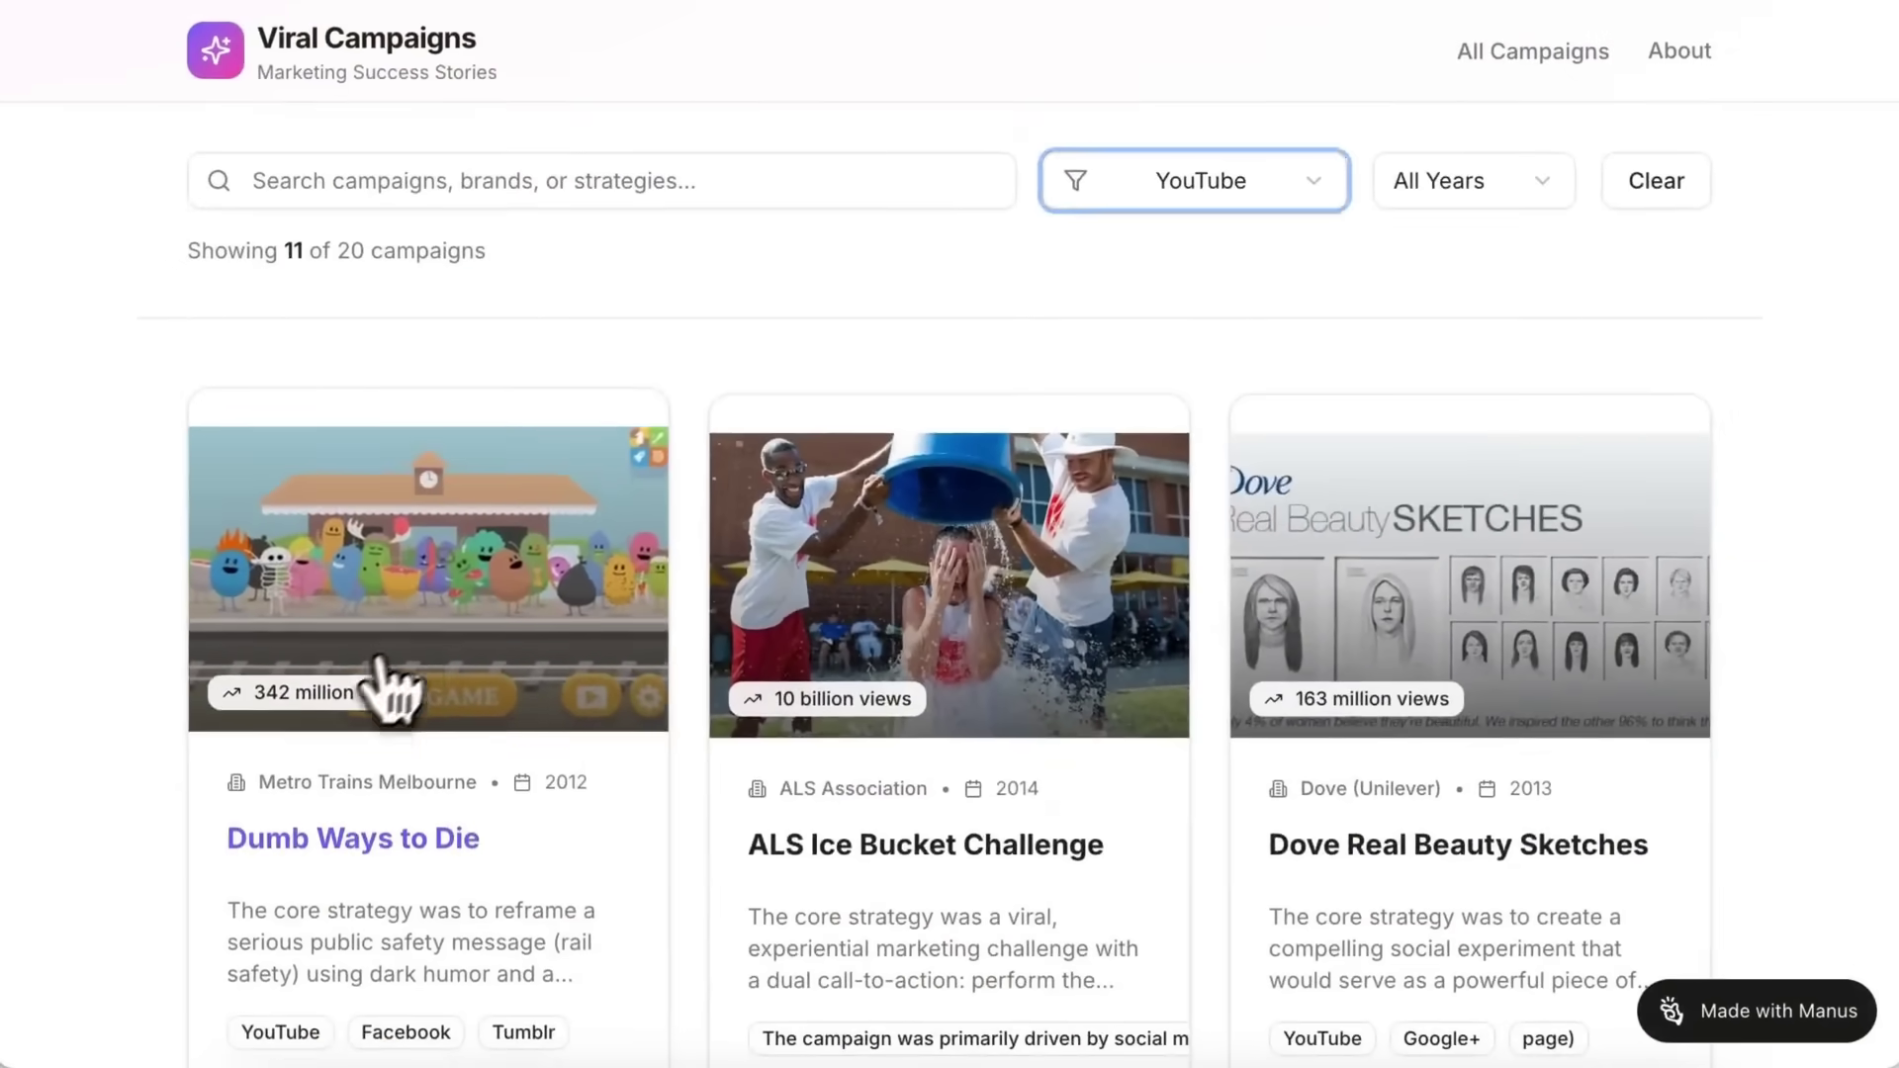
{"action": "left_click", "coordinate": [366, 578]}
{"action": "scroll", "coordinate": [950, 534], "scroll_direction": "down", "scroll_amount": 6}
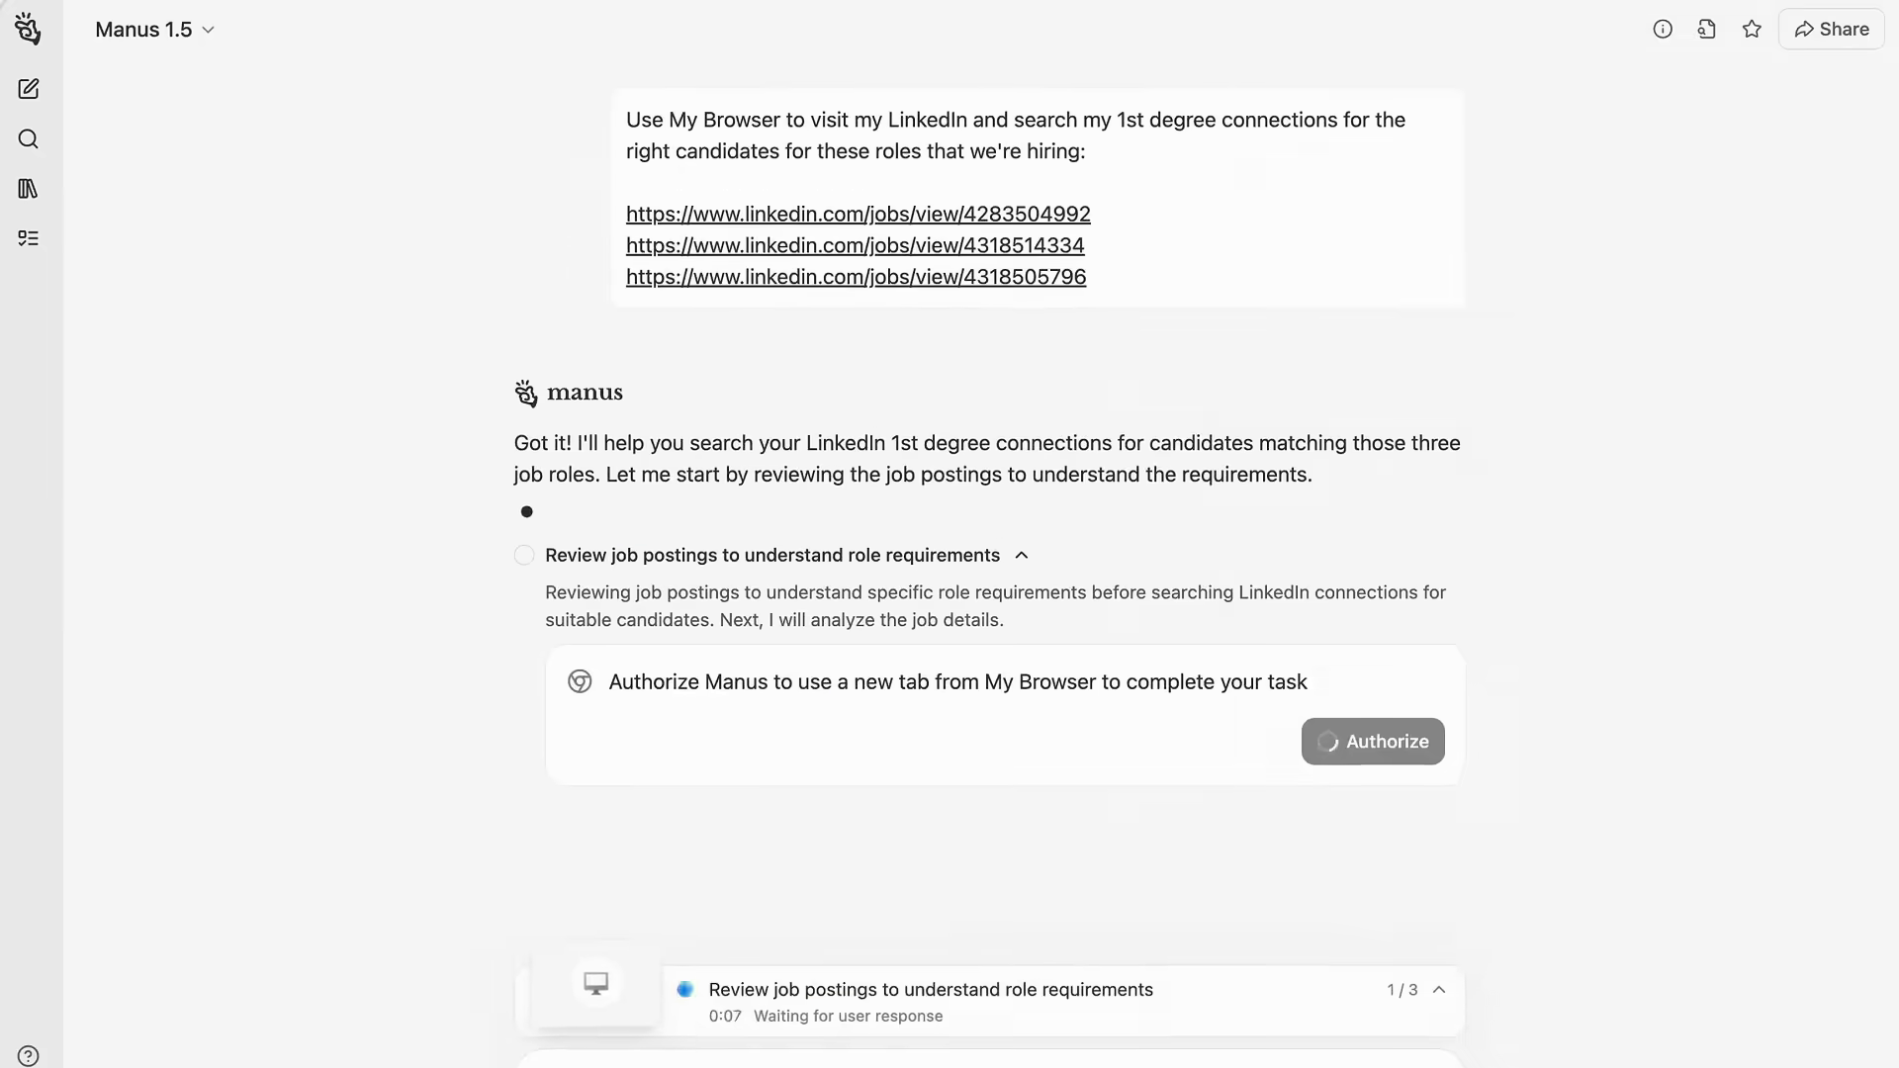
Step: Authorize Manus to use a new browser tab for the LinkedIn candidate search
{"action": "left_click", "coordinate": [596, 982]}
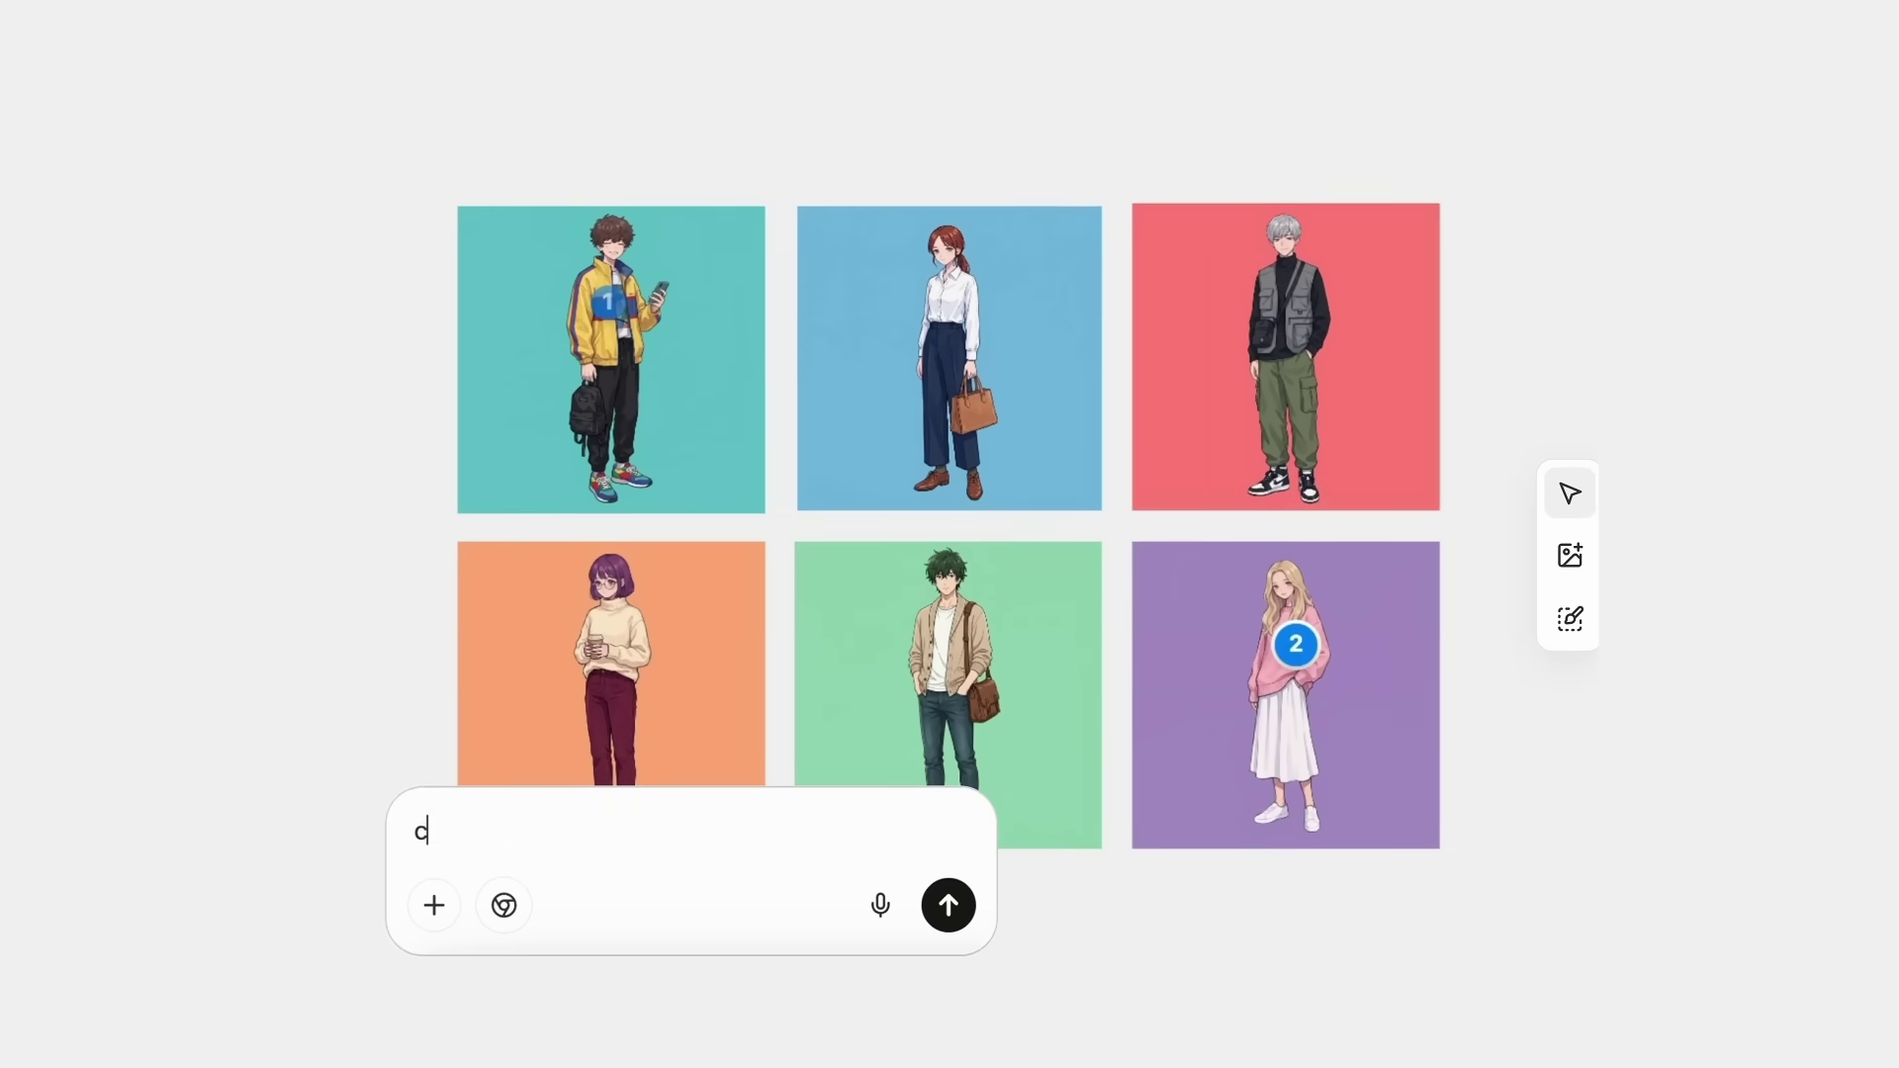
Step: Send the character prompt, then mark the window and lamp and request wildflowers, autumn foliage and the lamp
{"action": "key", "text": "Return"}
{"action": "left_click", "coordinate": [759, 419]}
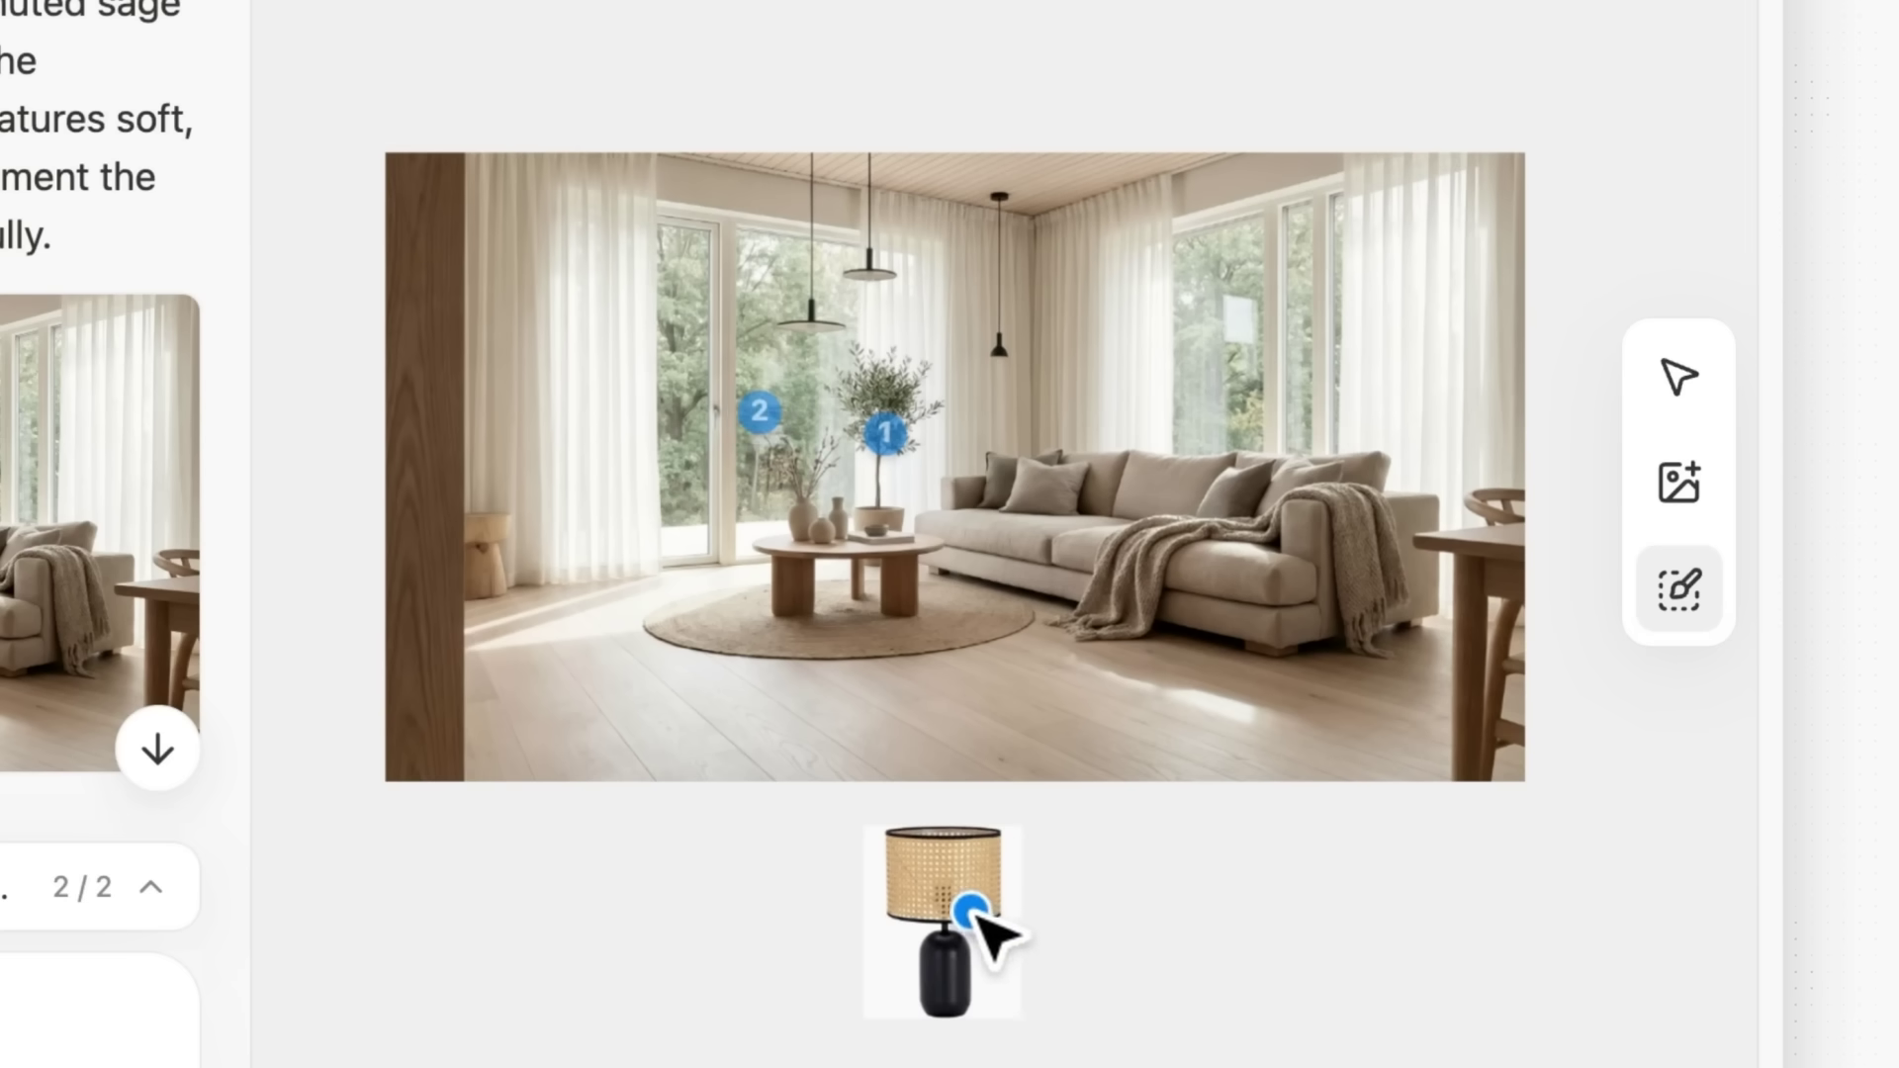
{"action": "left_click", "coordinate": [972, 908]}
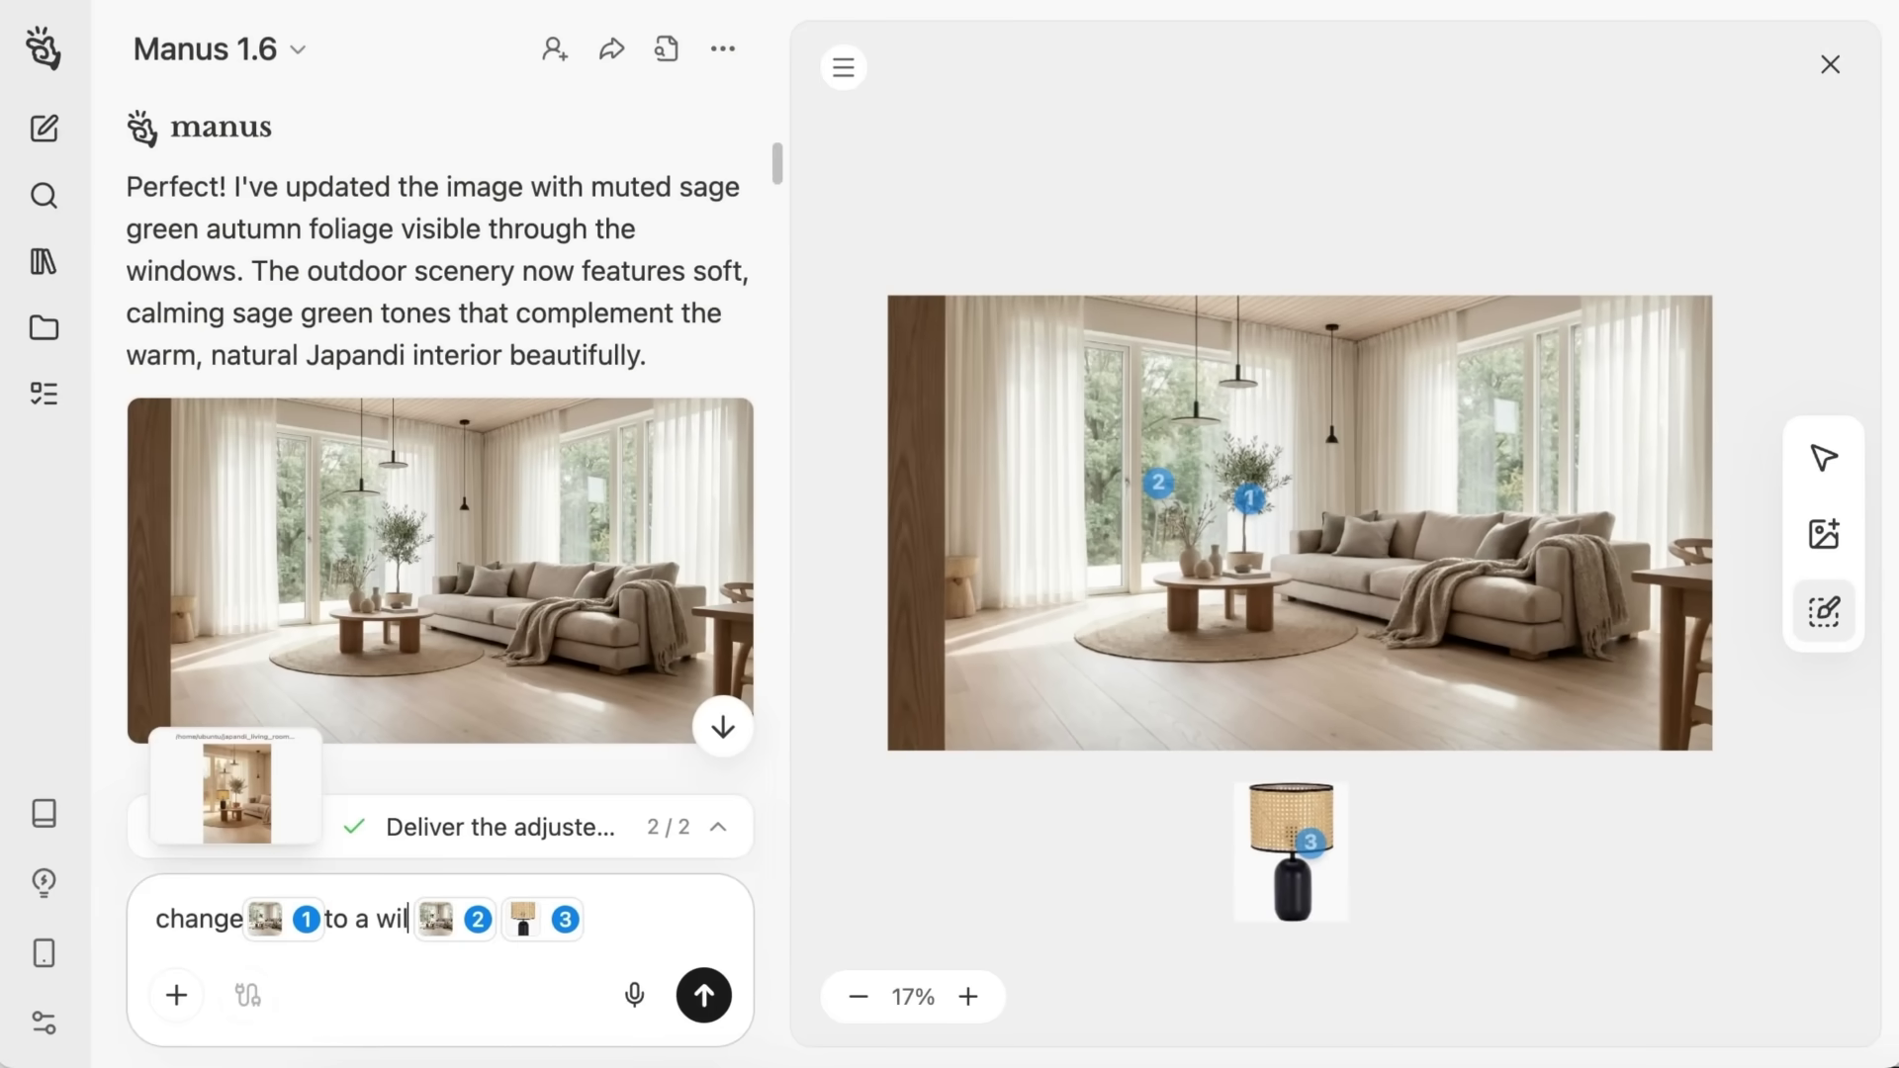
{"action": "type", "text": "dflower arrangement,"}
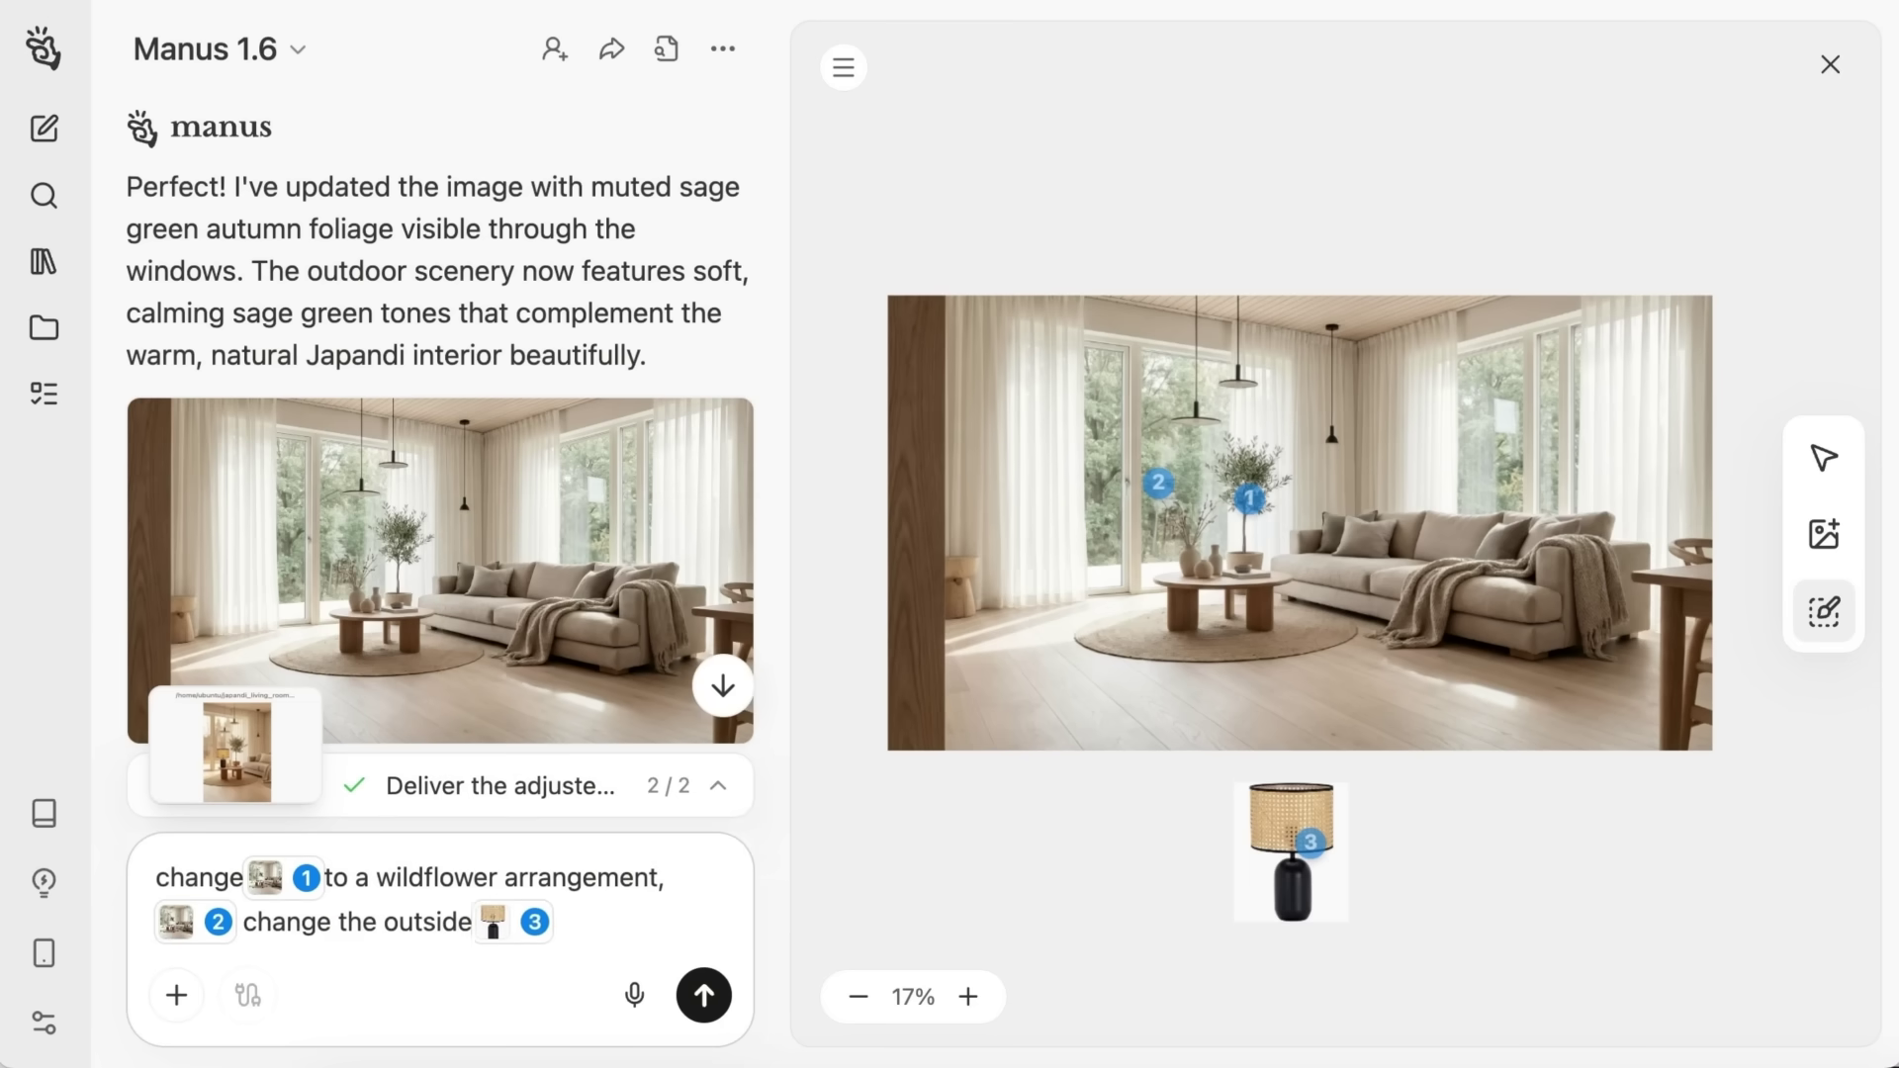
{"action": "type", "text": "oliage,"}
{"action": "key", "text": "End"}
{"action": "type", "text": "add the l"}
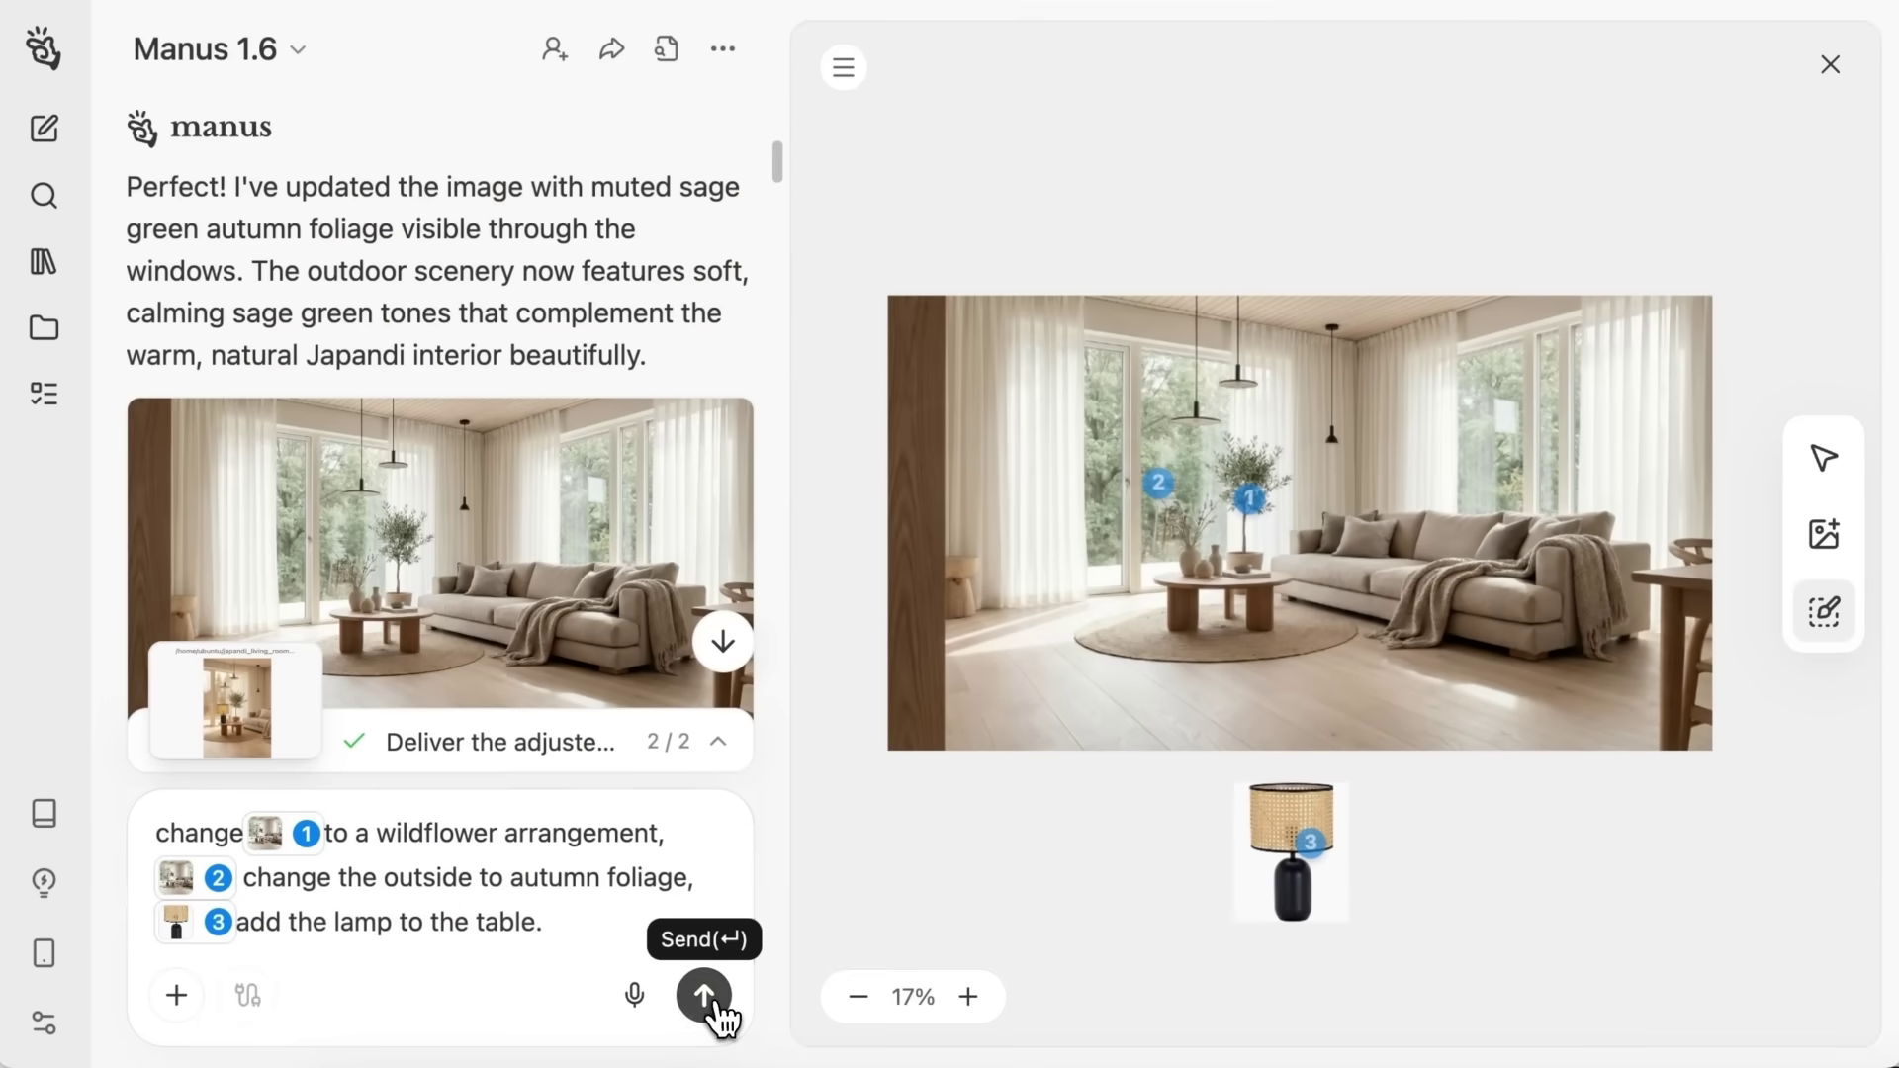
{"action": "left_click", "coordinate": [769, 744]}
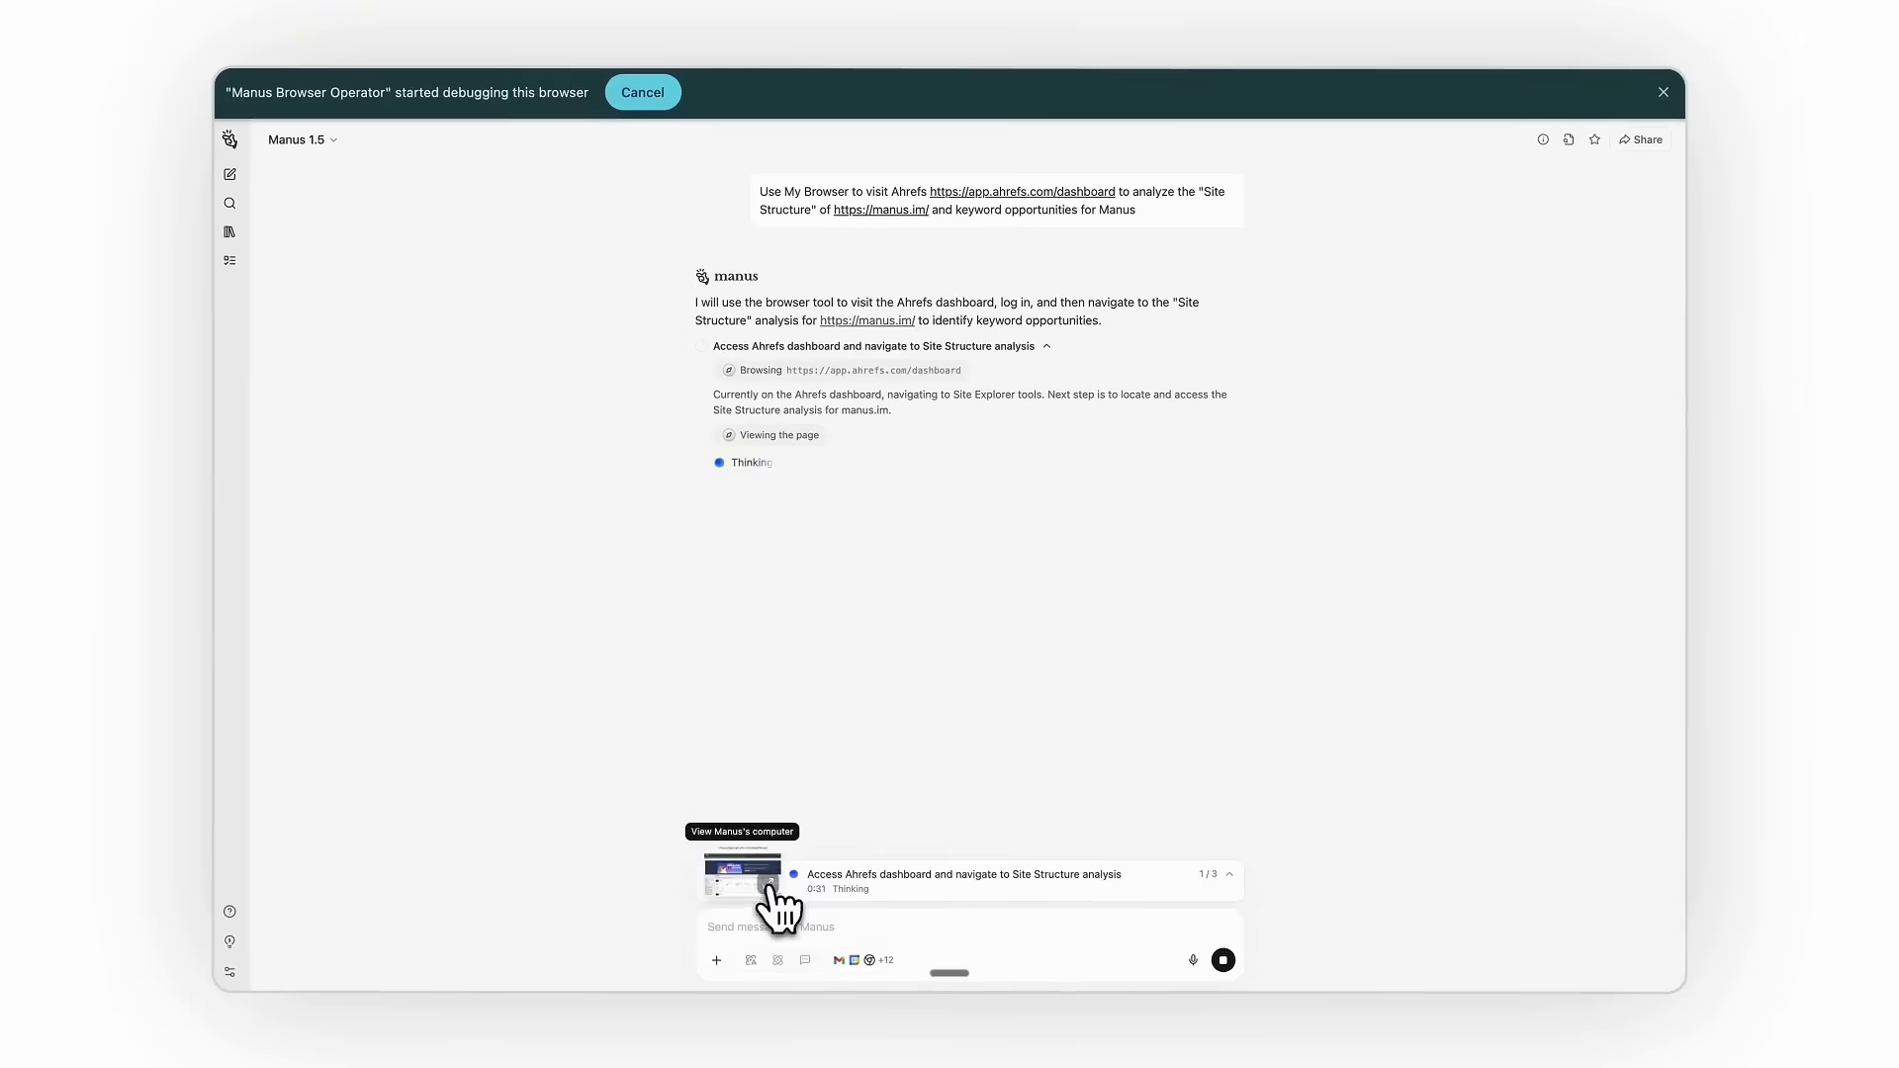
Step: Follow the agent's Ahrefs Site Explorer lookup of manus.im through to its Site structure report
{"action": "left_click", "coordinate": [772, 885]}
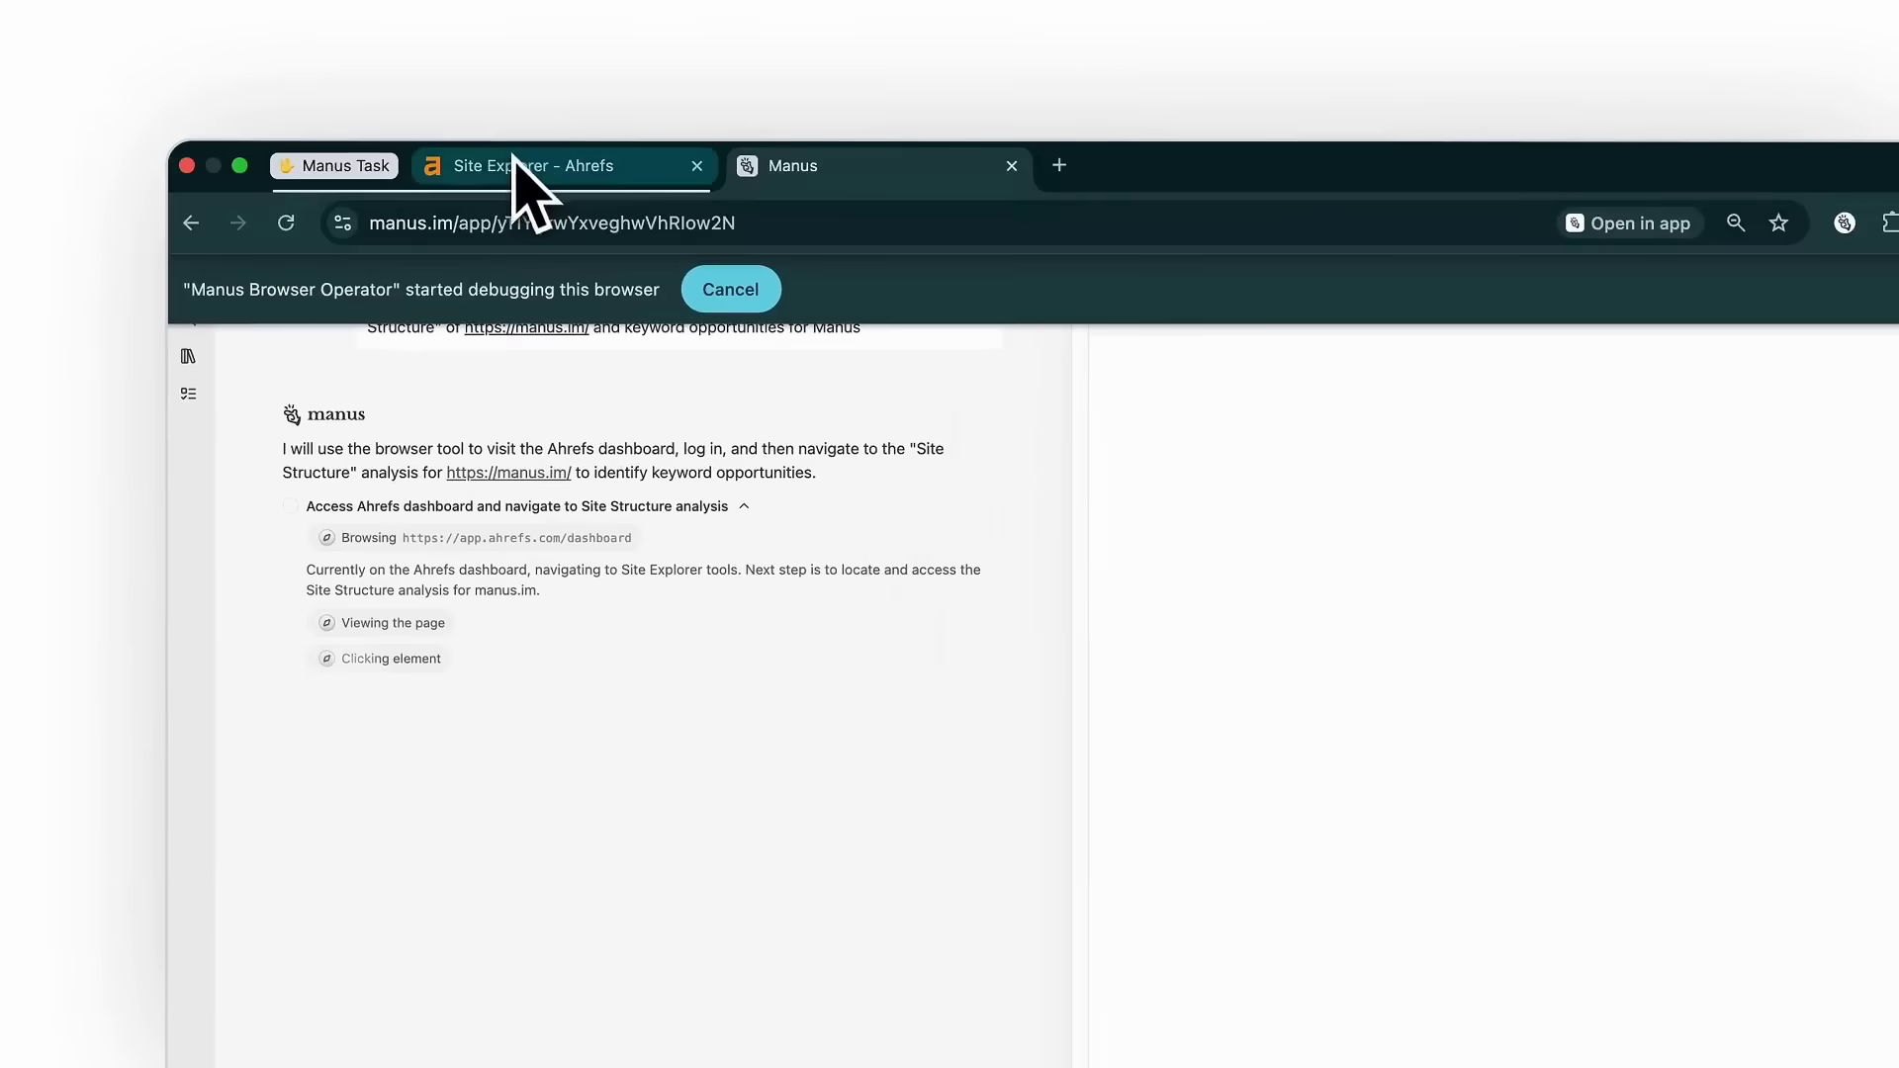
{"action": "left_click", "coordinate": [514, 168]}
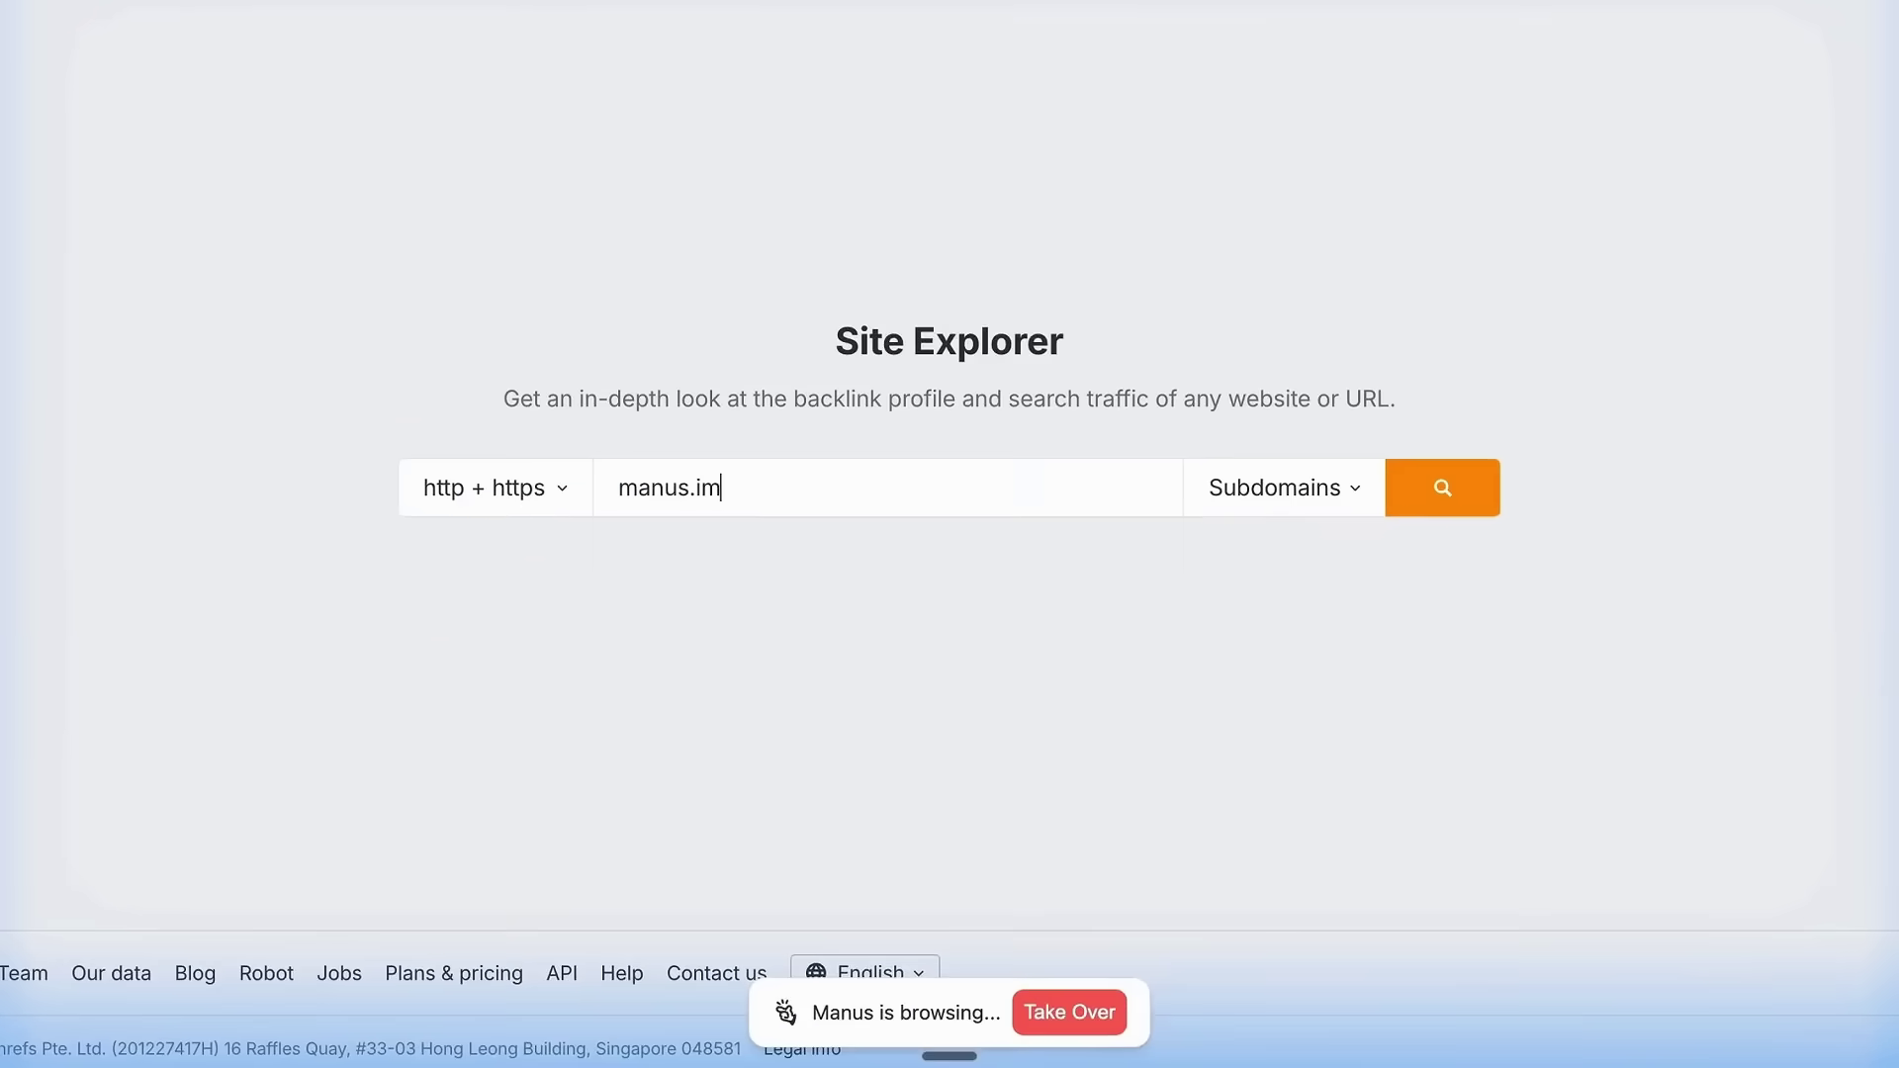
{"action": "key", "text": "Return"}
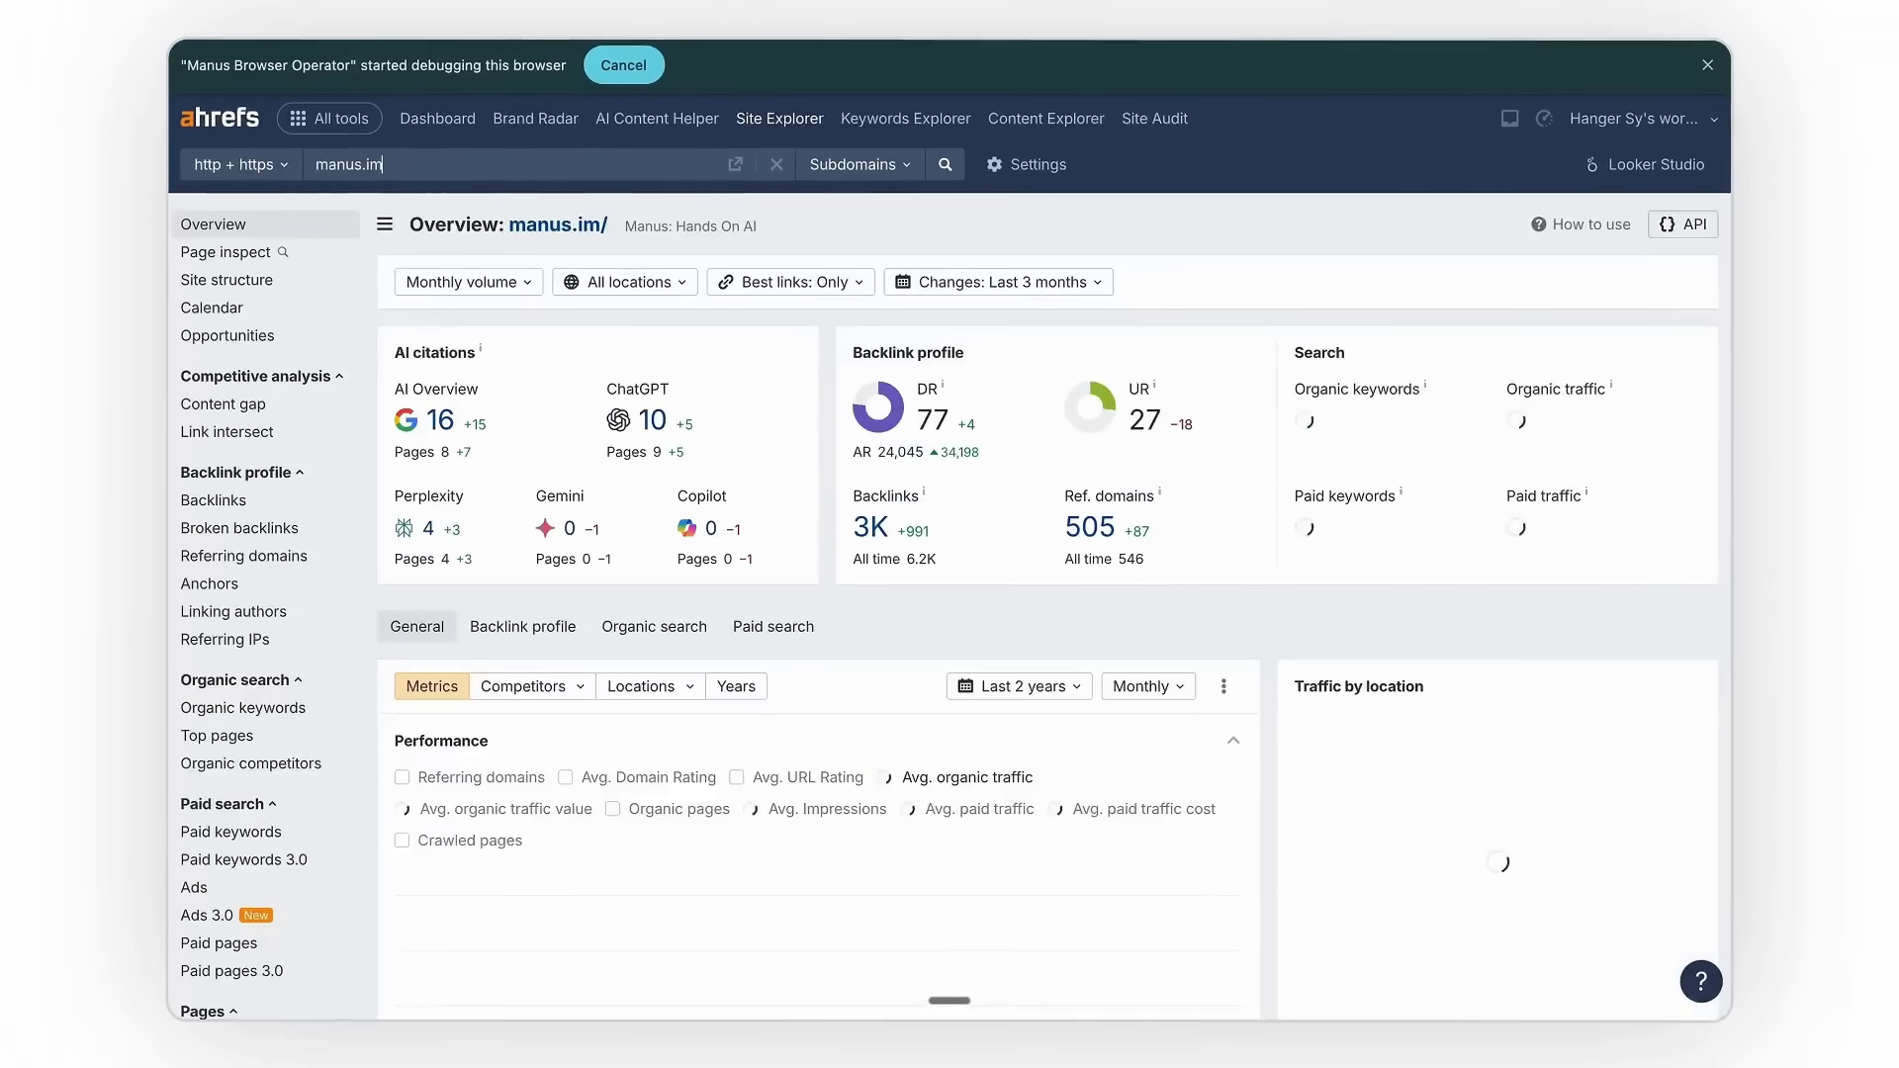
{"action": "left_click", "coordinate": [227, 280]}
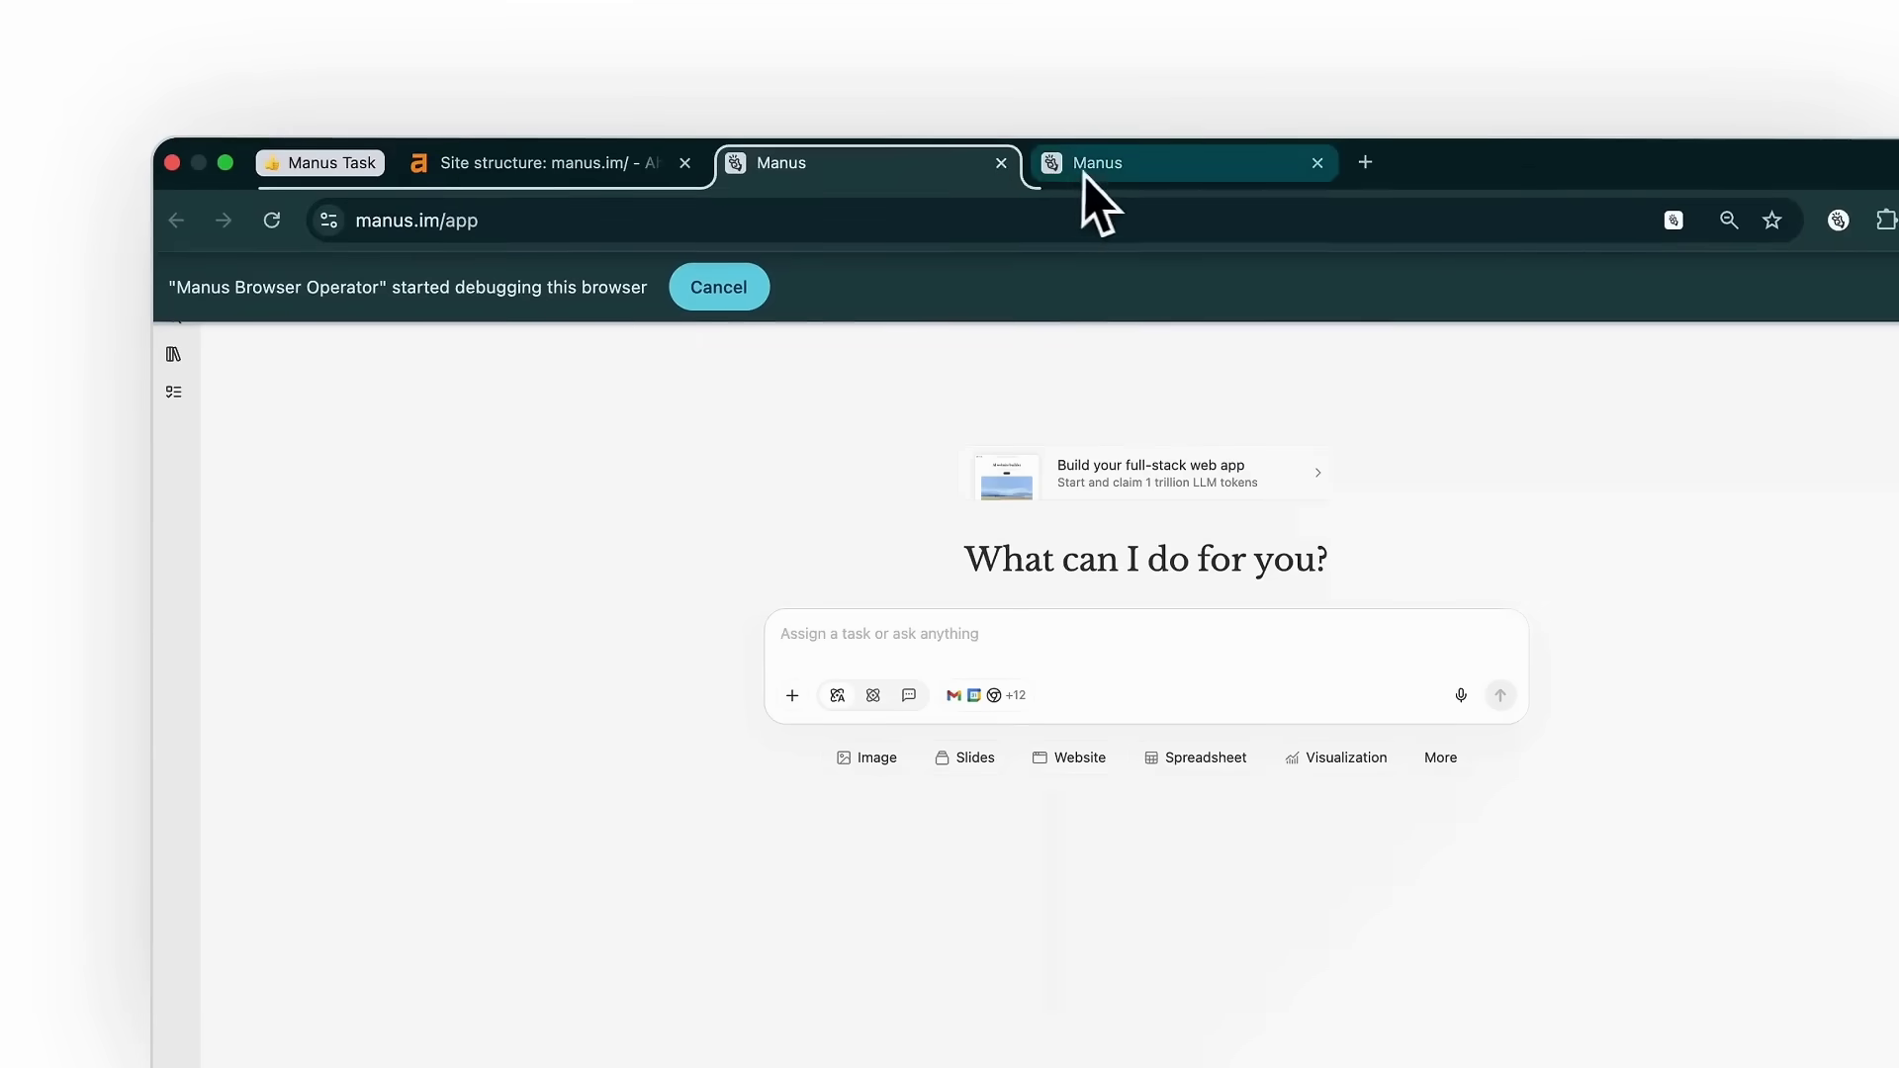
{"action": "left_click", "coordinate": [1088, 170]}
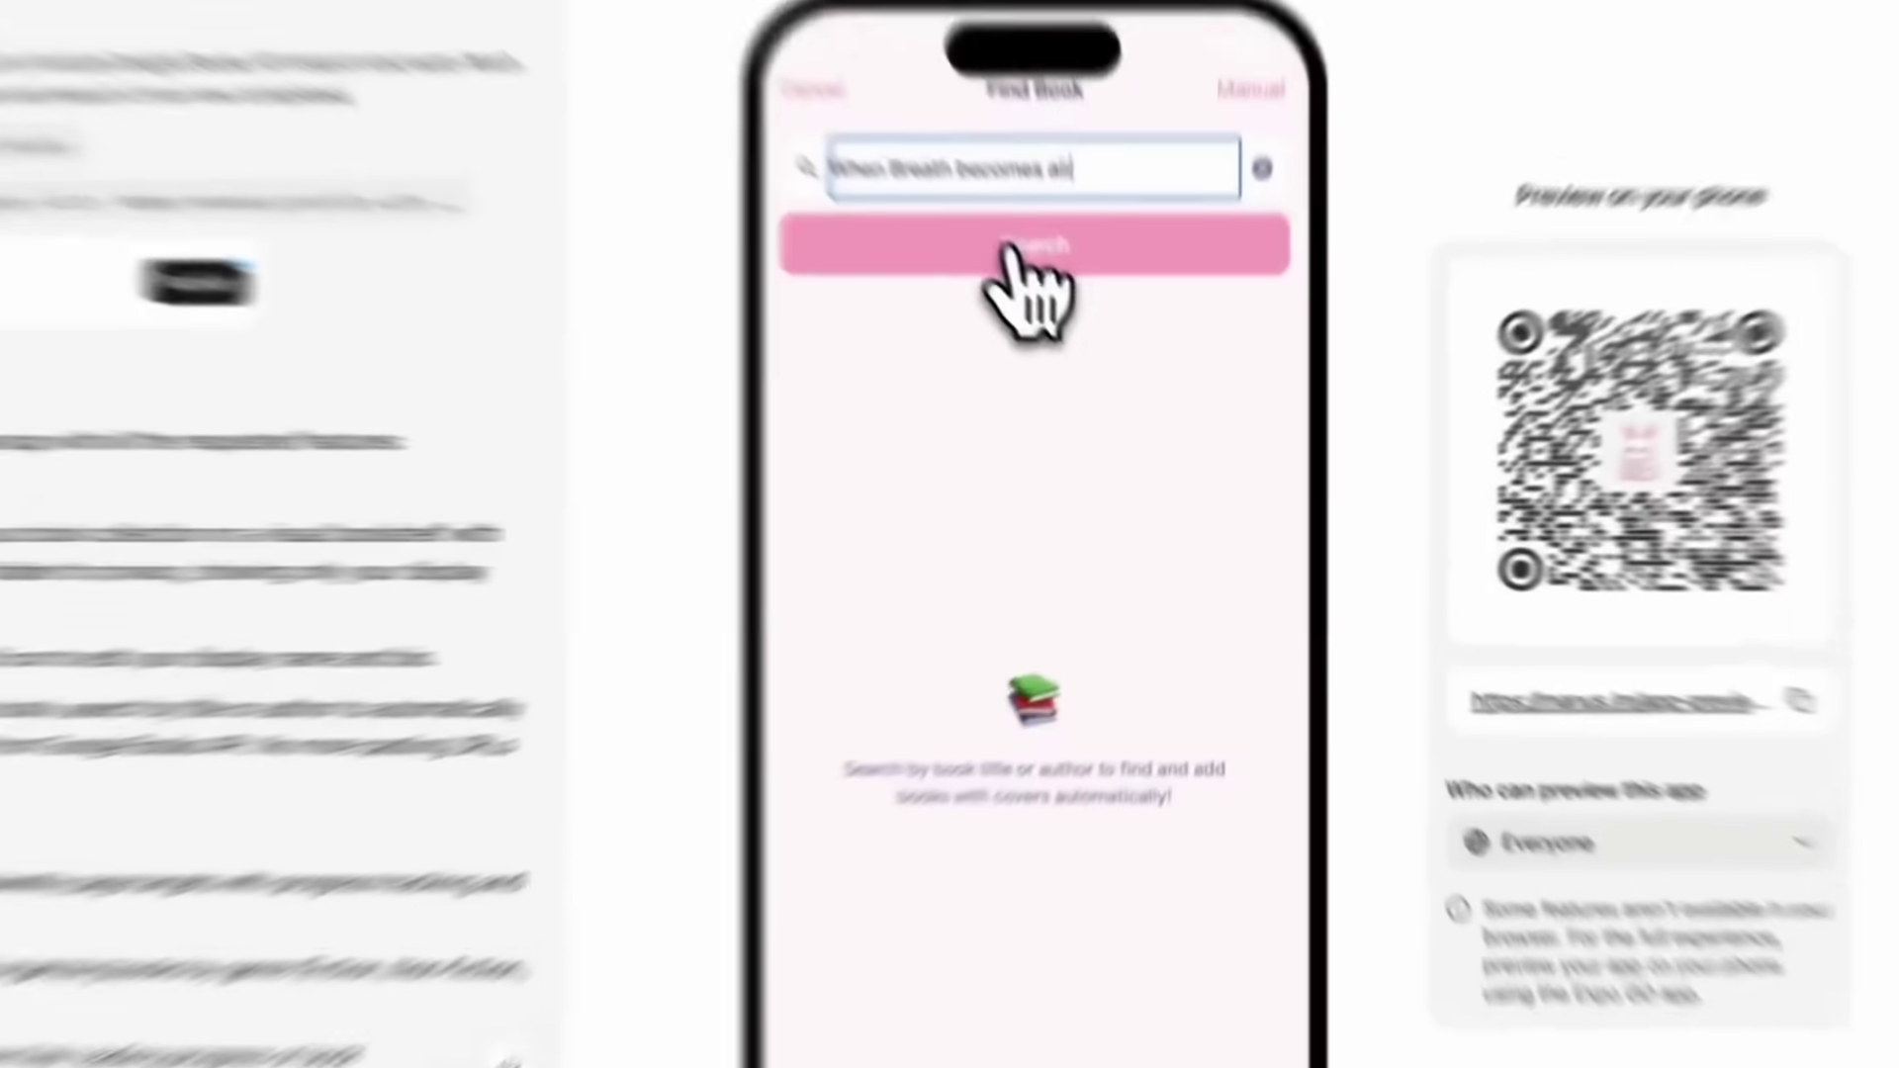
Step: Search When Breath Becomes Air and save it to the library as Reading
{"action": "left_click", "coordinate": [1008, 247]}
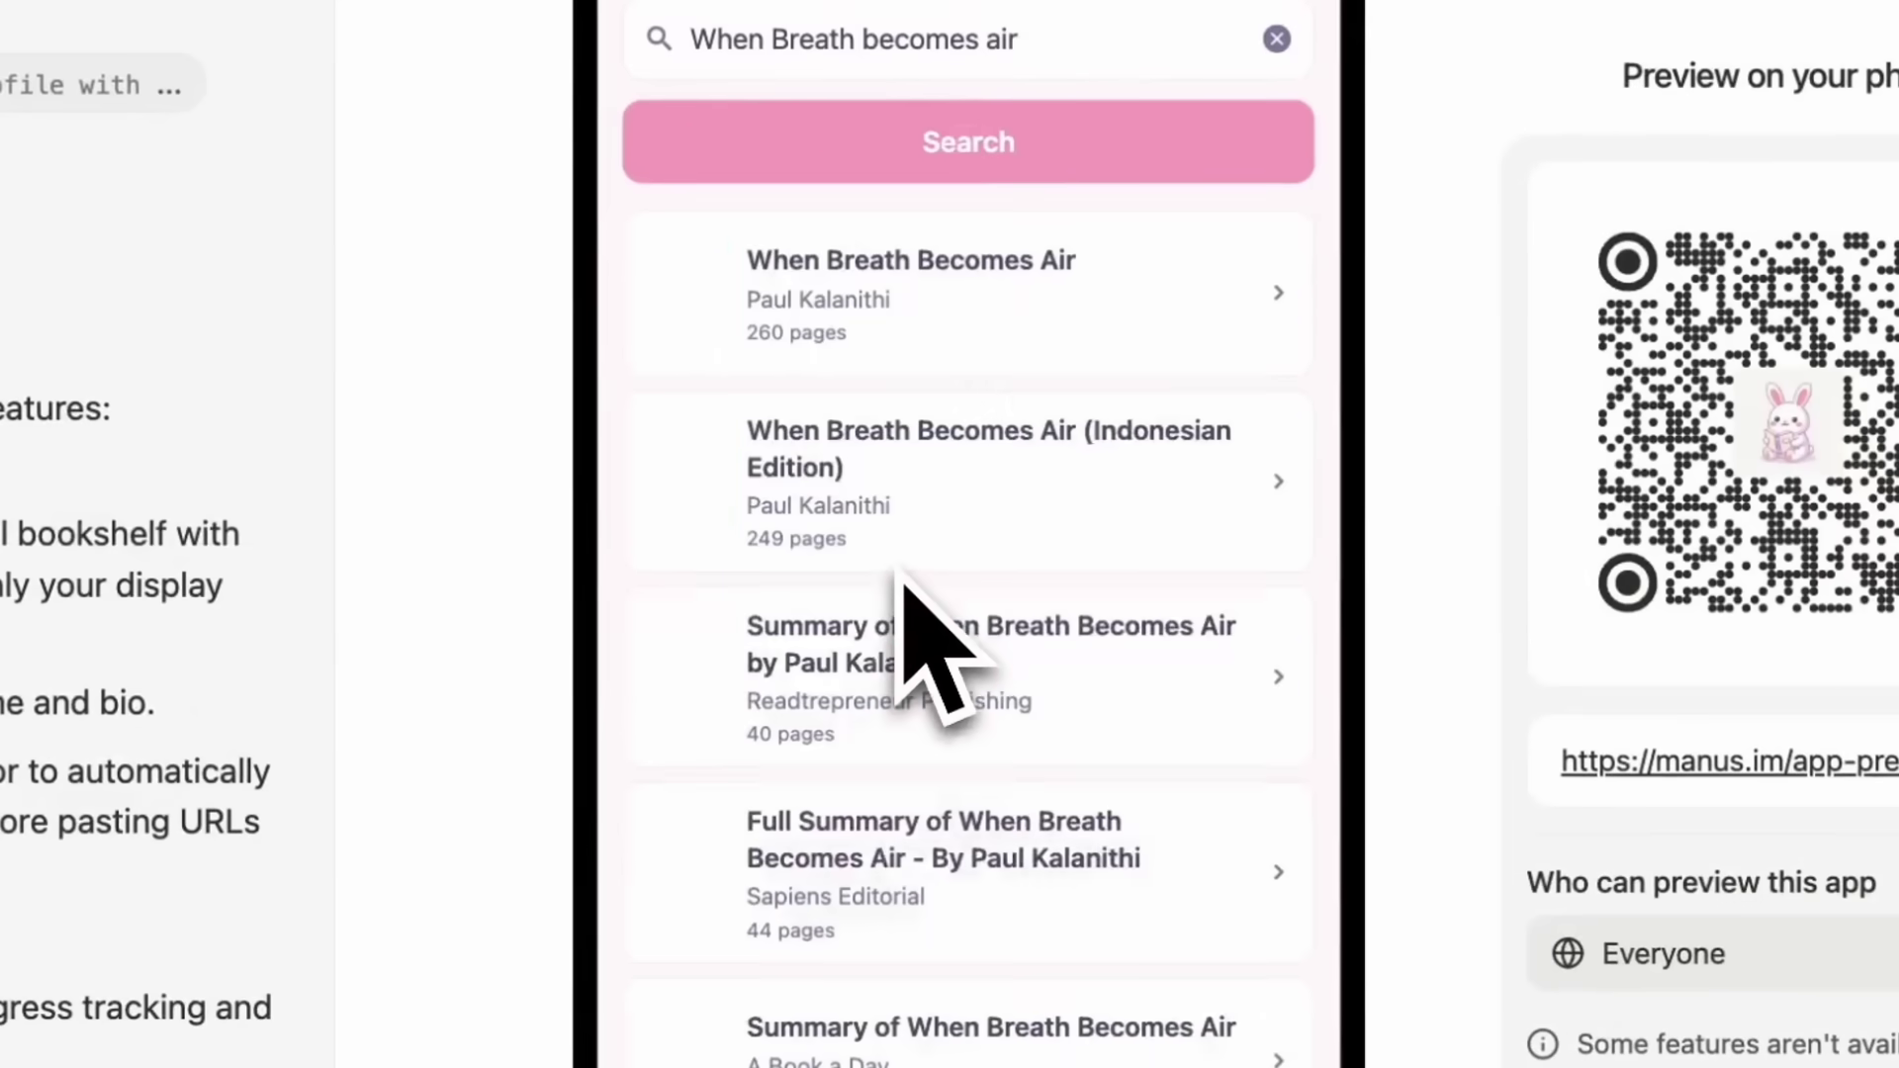
{"action": "left_click", "coordinate": [1019, 341]}
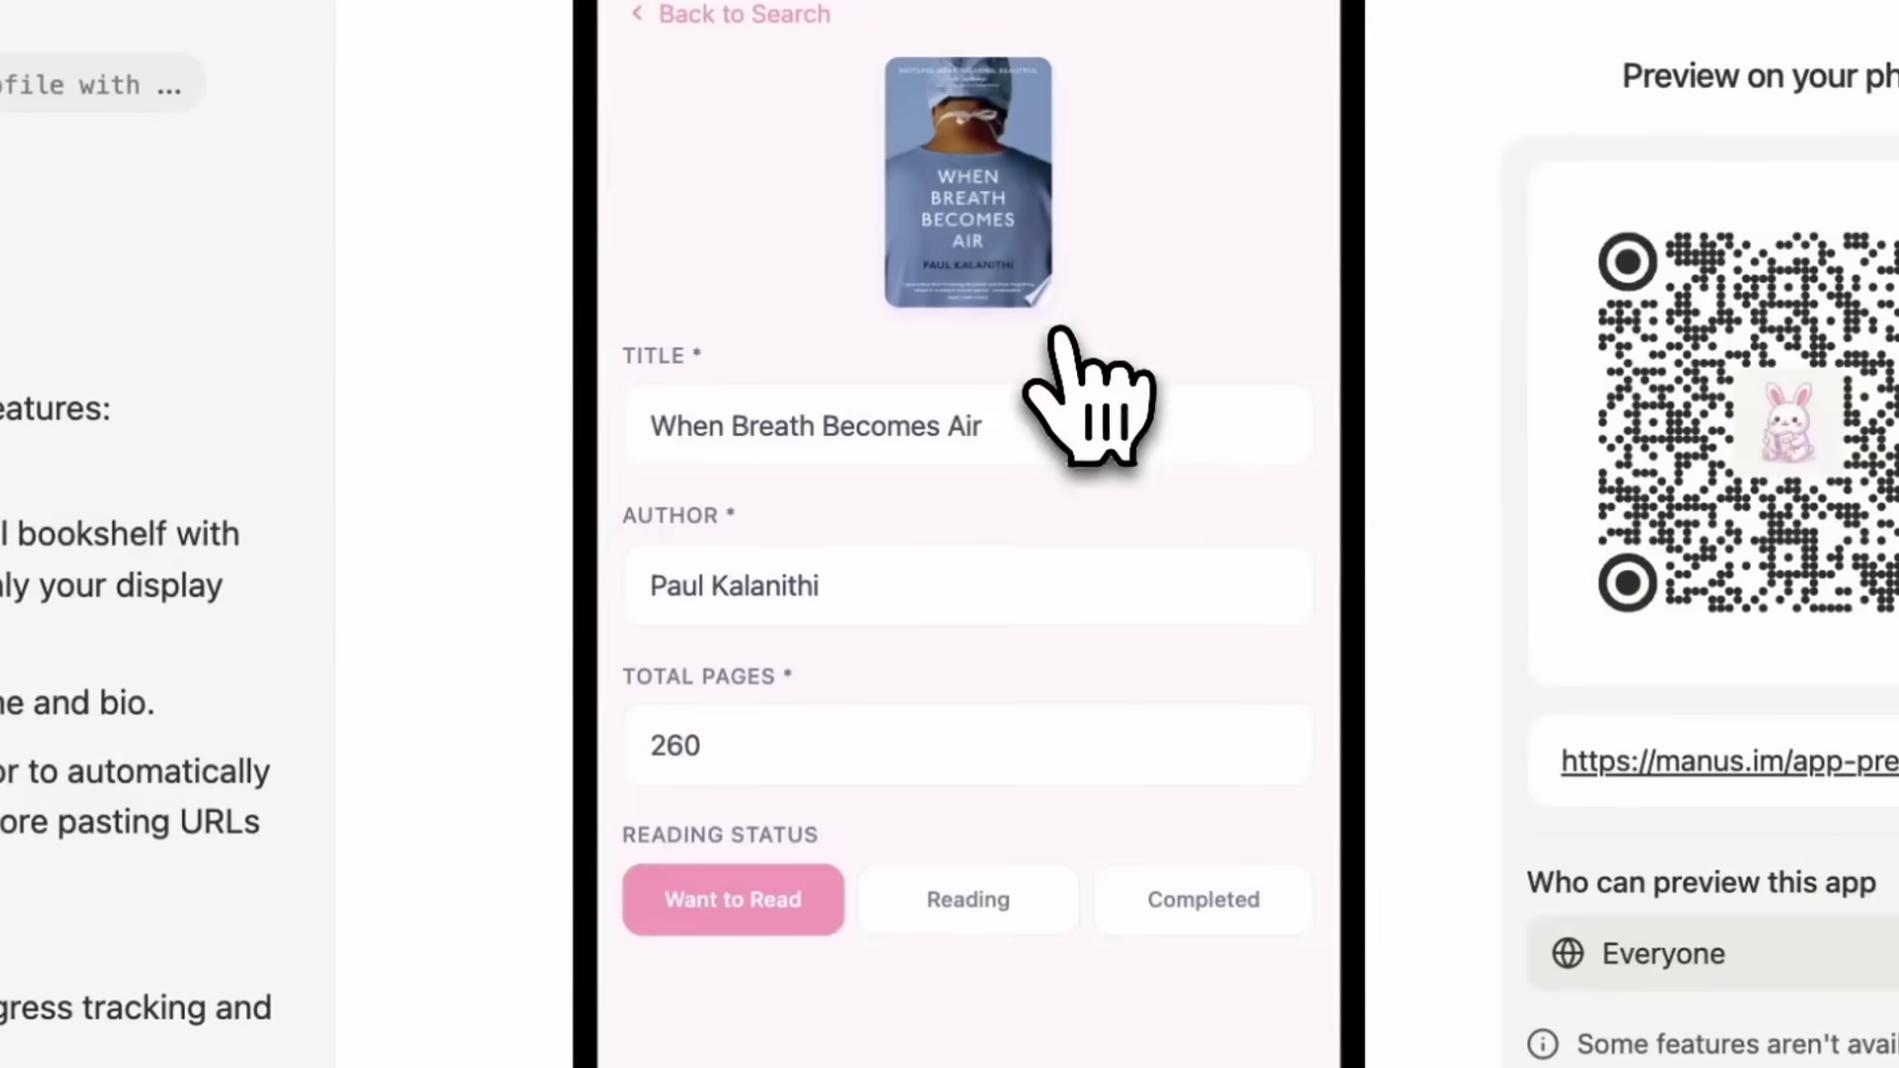
{"action": "left_click", "coordinate": [935, 922]}
{"action": "left_click", "coordinate": [1177, 285]}
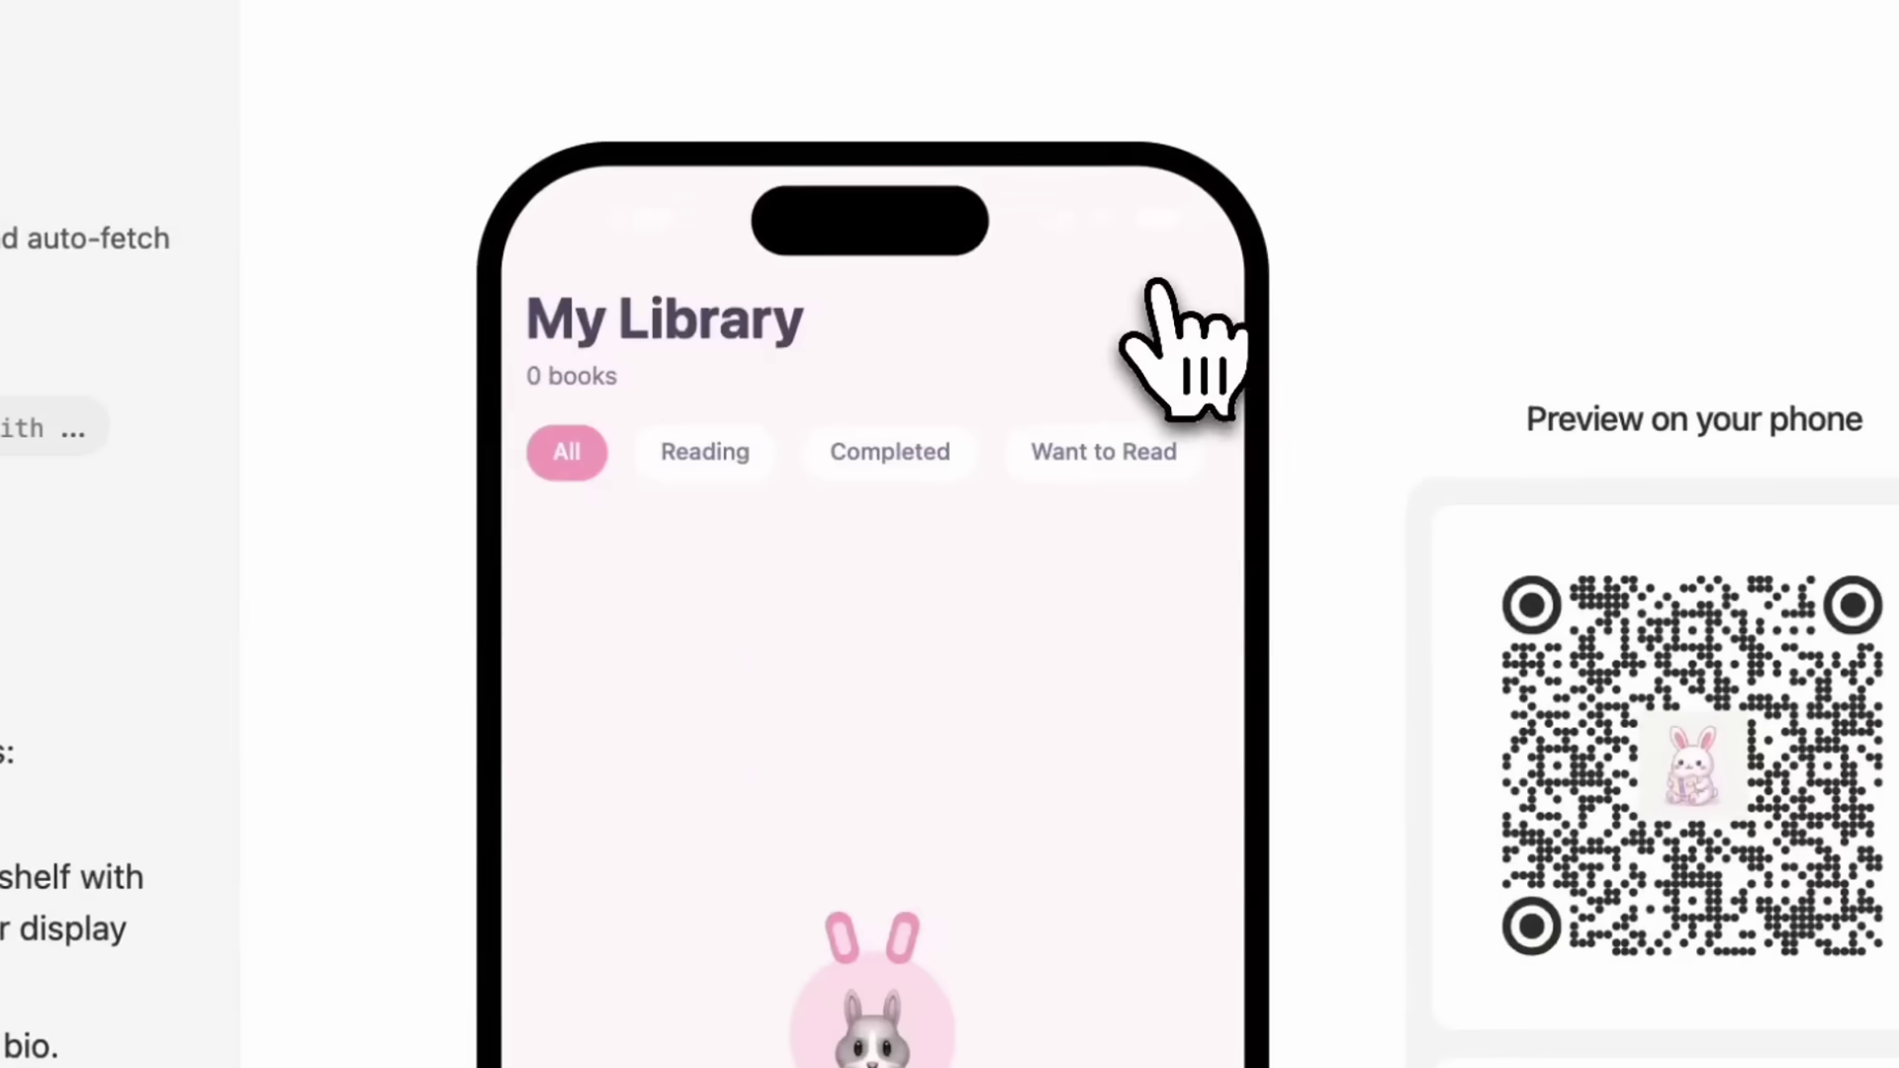
Step: Set its progress to page 117 of 260 and add the note 'An exploration of the intersection between life and death. Super moving.'
{"action": "left_click", "coordinate": [766, 682]}
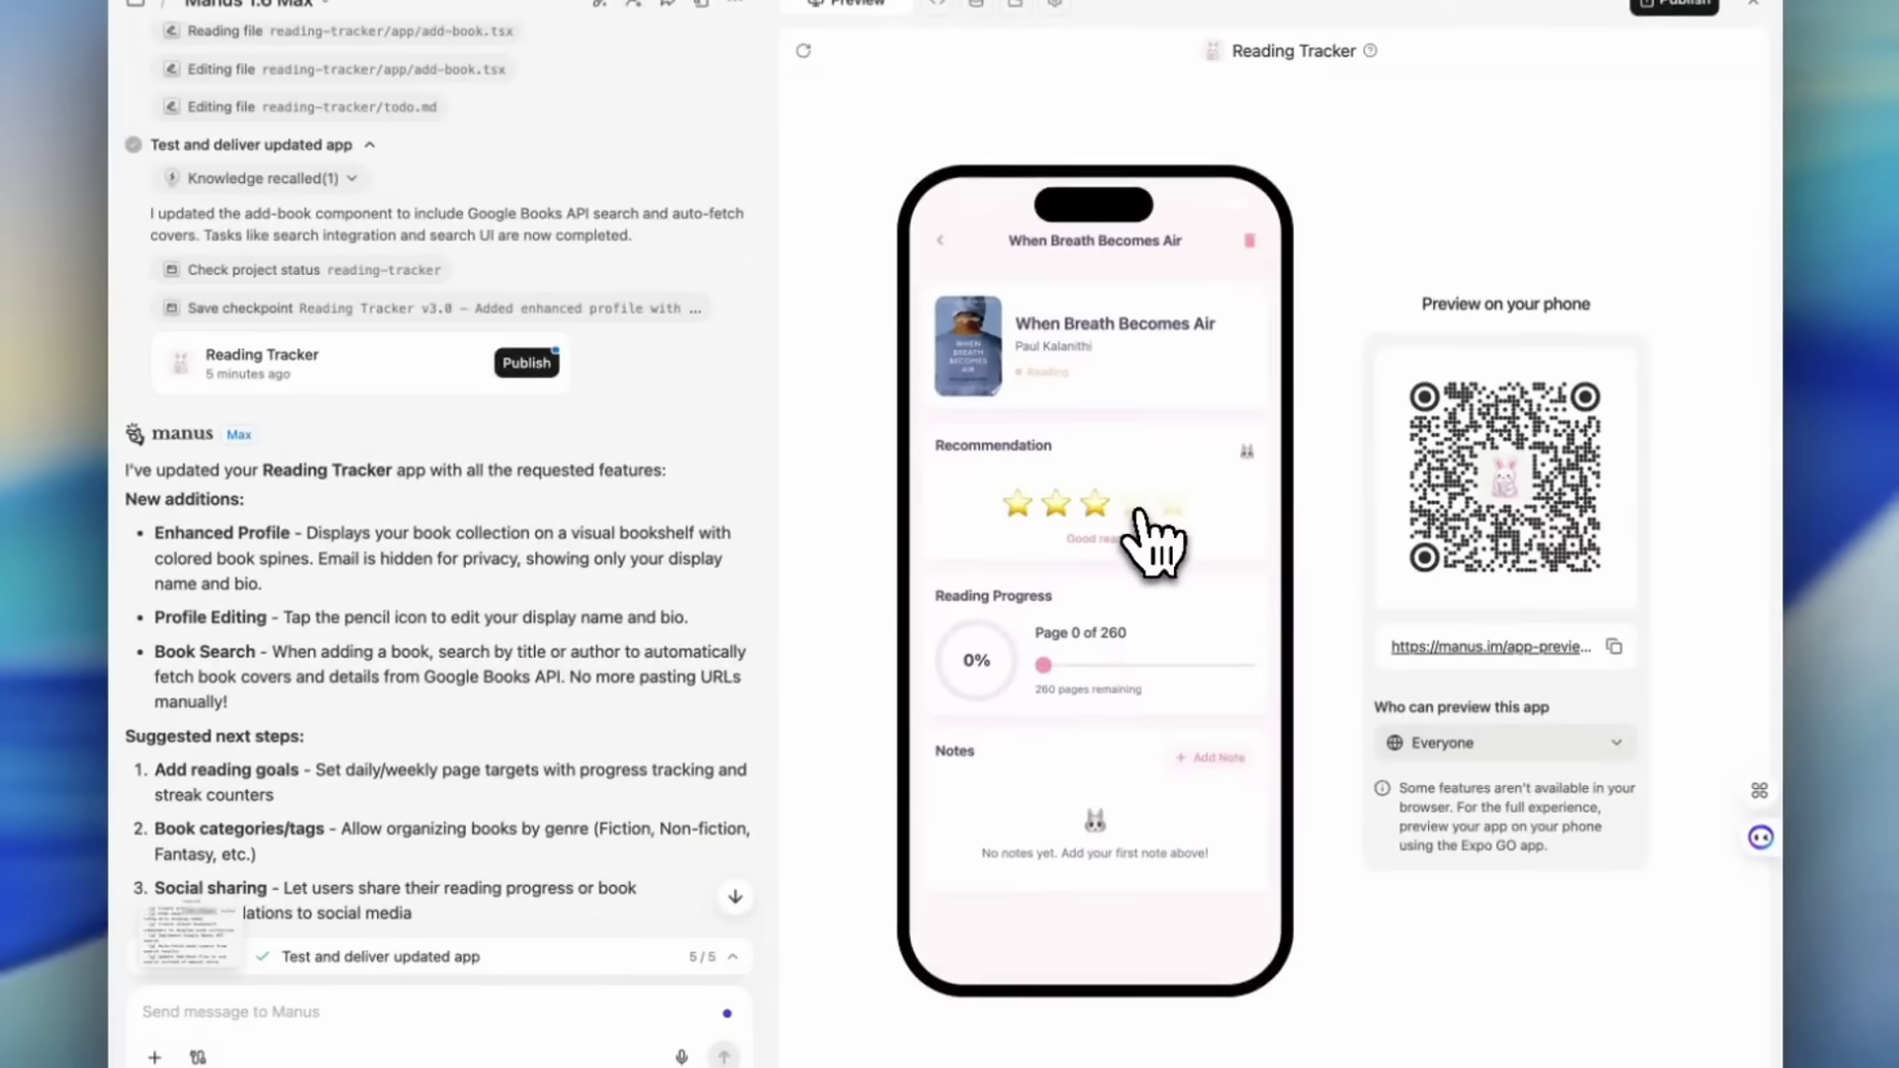
{"action": "left_click_drag", "start_coordinate": [1043, 665], "coordinate": [1133, 664]}
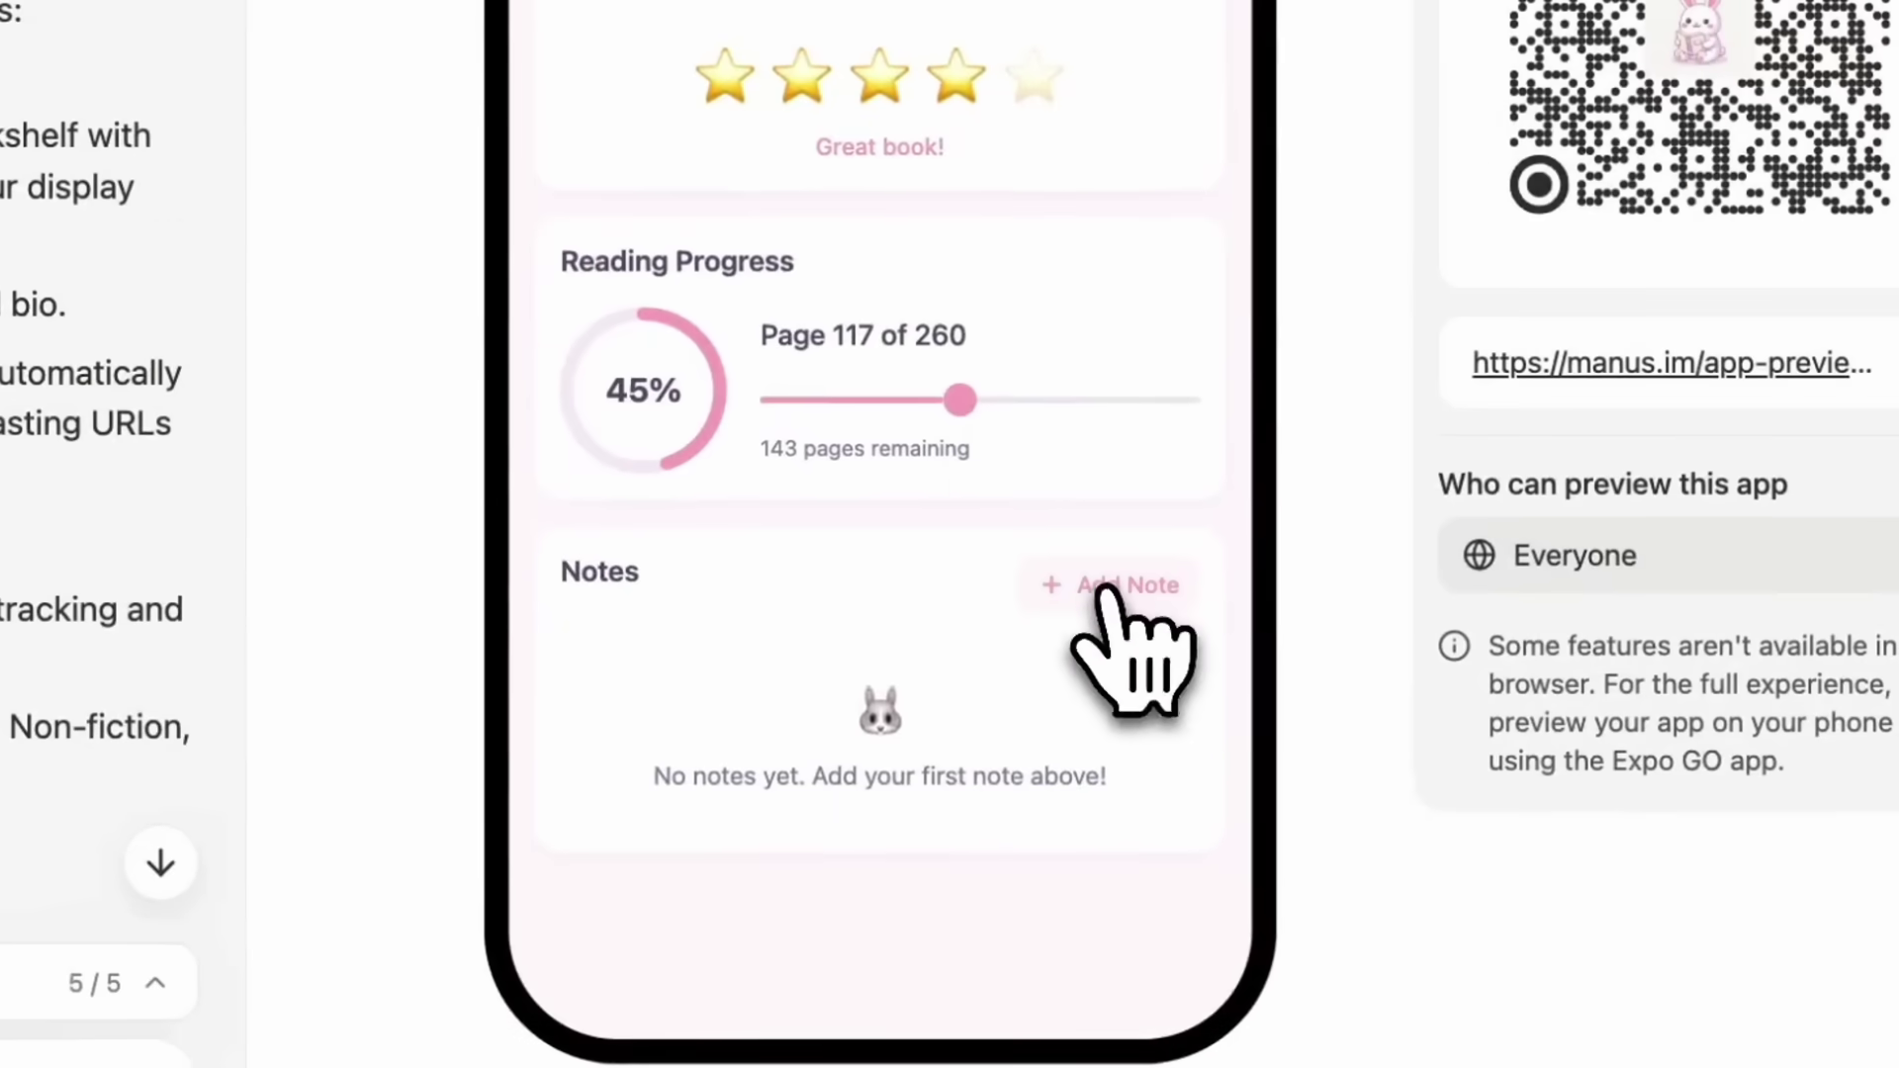
{"action": "left_click", "coordinate": [1103, 589]}
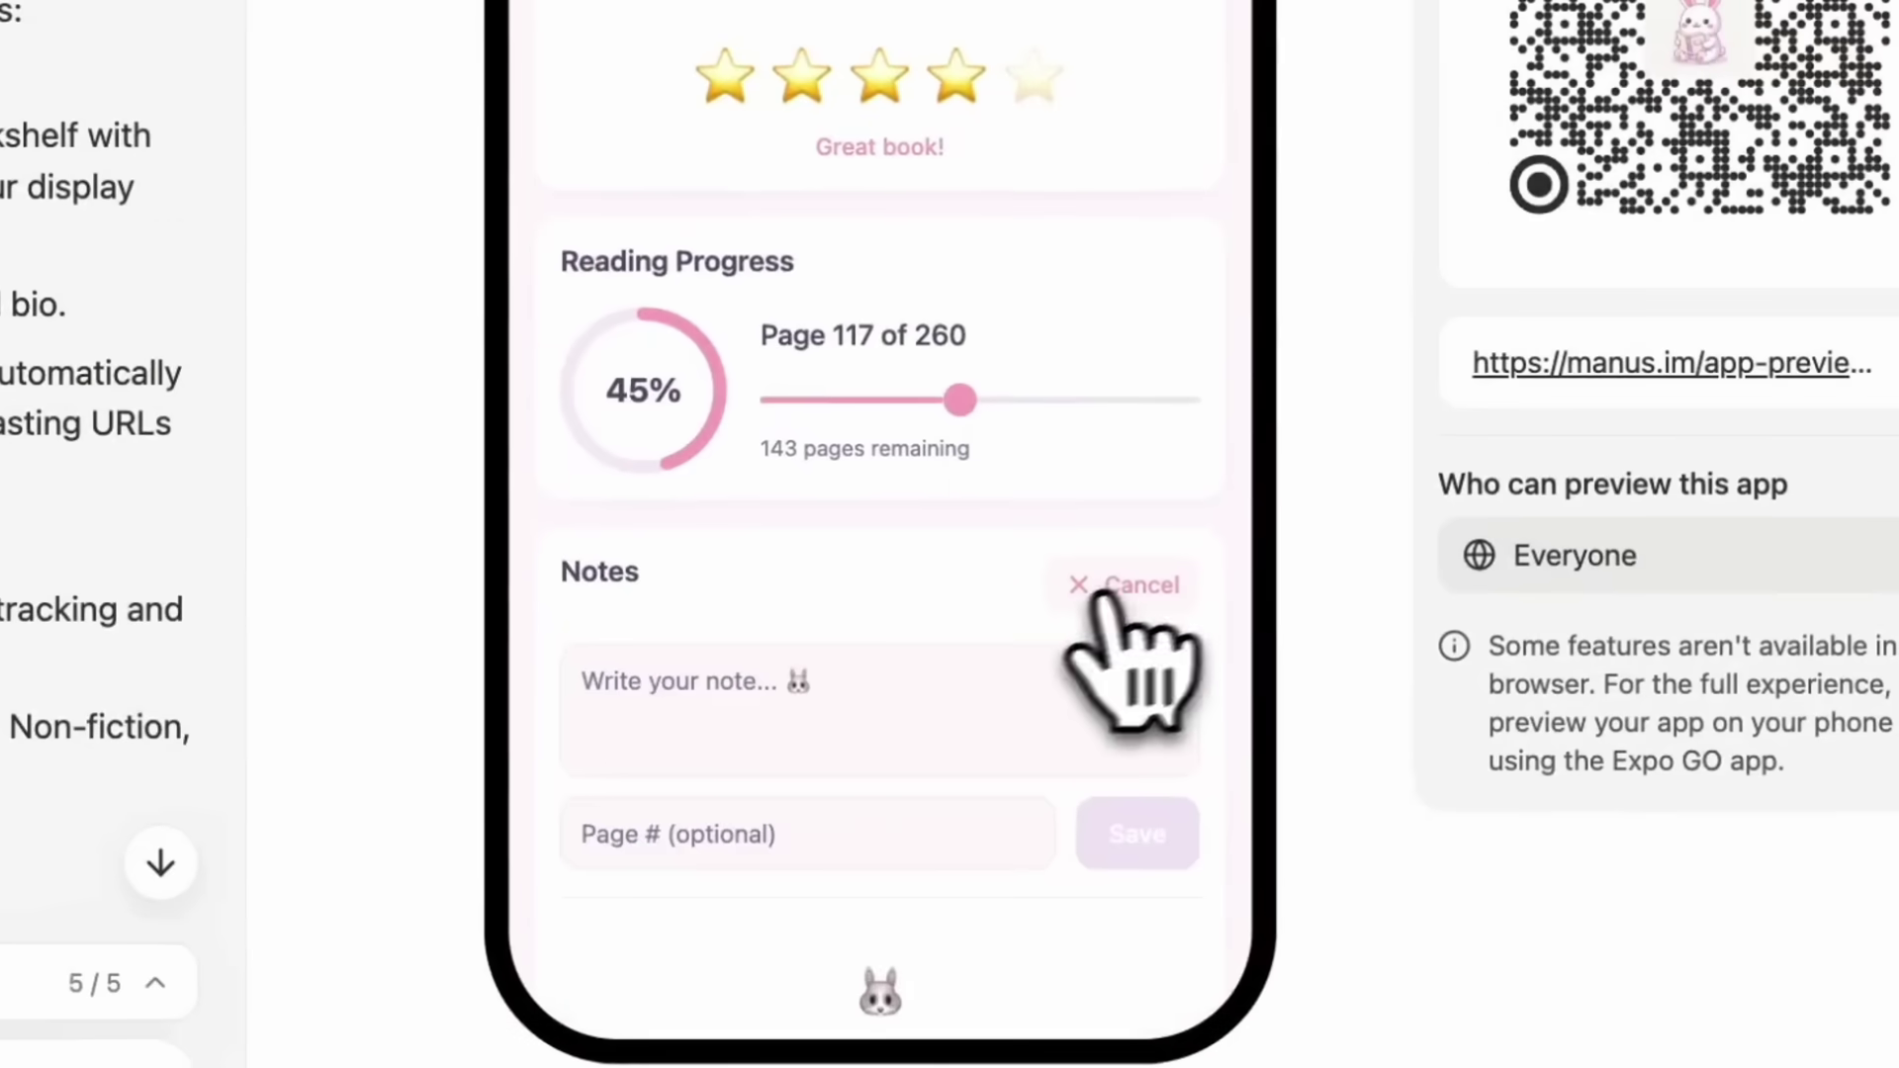
{"action": "left_click", "coordinate": [848, 666]}
{"action": "type", "text": "An exploration of the intersection between life and death. Super moving."}
{"action": "left_click", "coordinate": [1058, 669]}
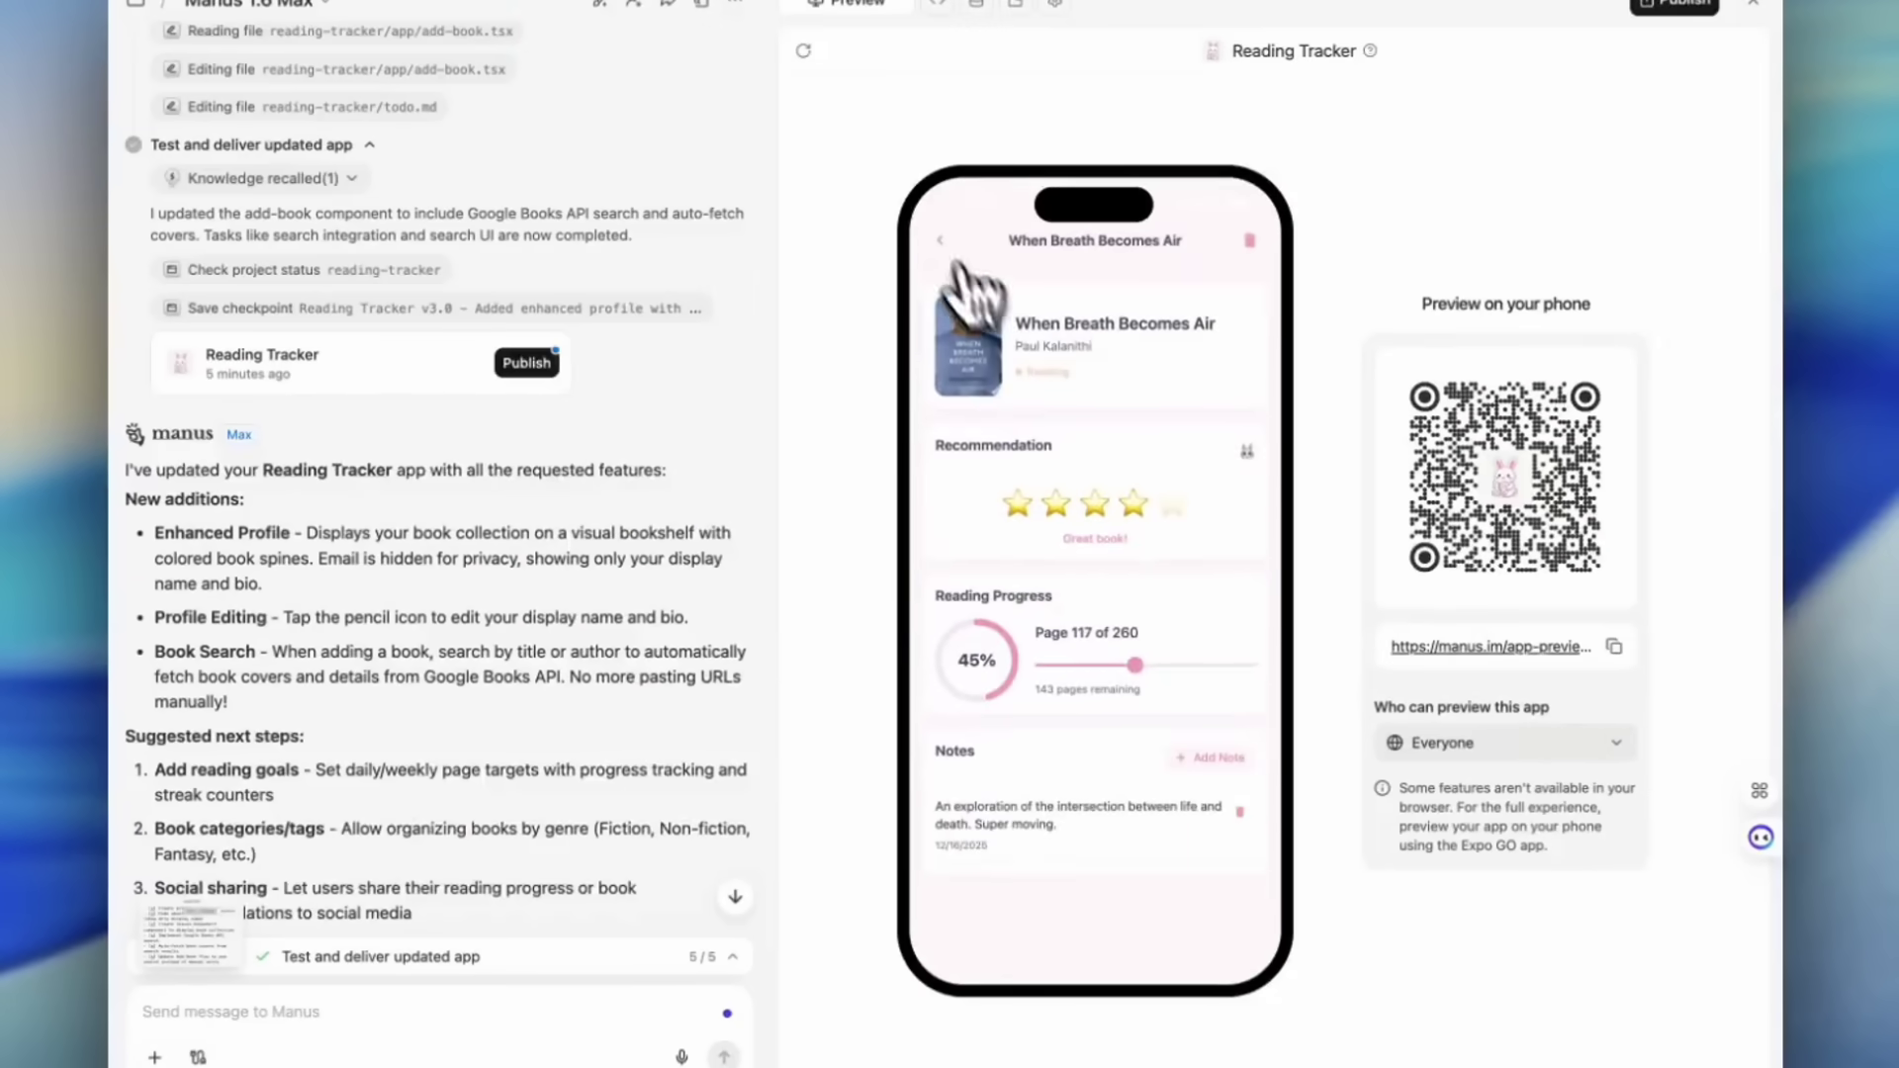
Step: Check the reading tracker's Statistics and Profile screens
{"action": "left_click", "coordinate": [940, 243]}
{"action": "left_click", "coordinate": [1127, 976]}
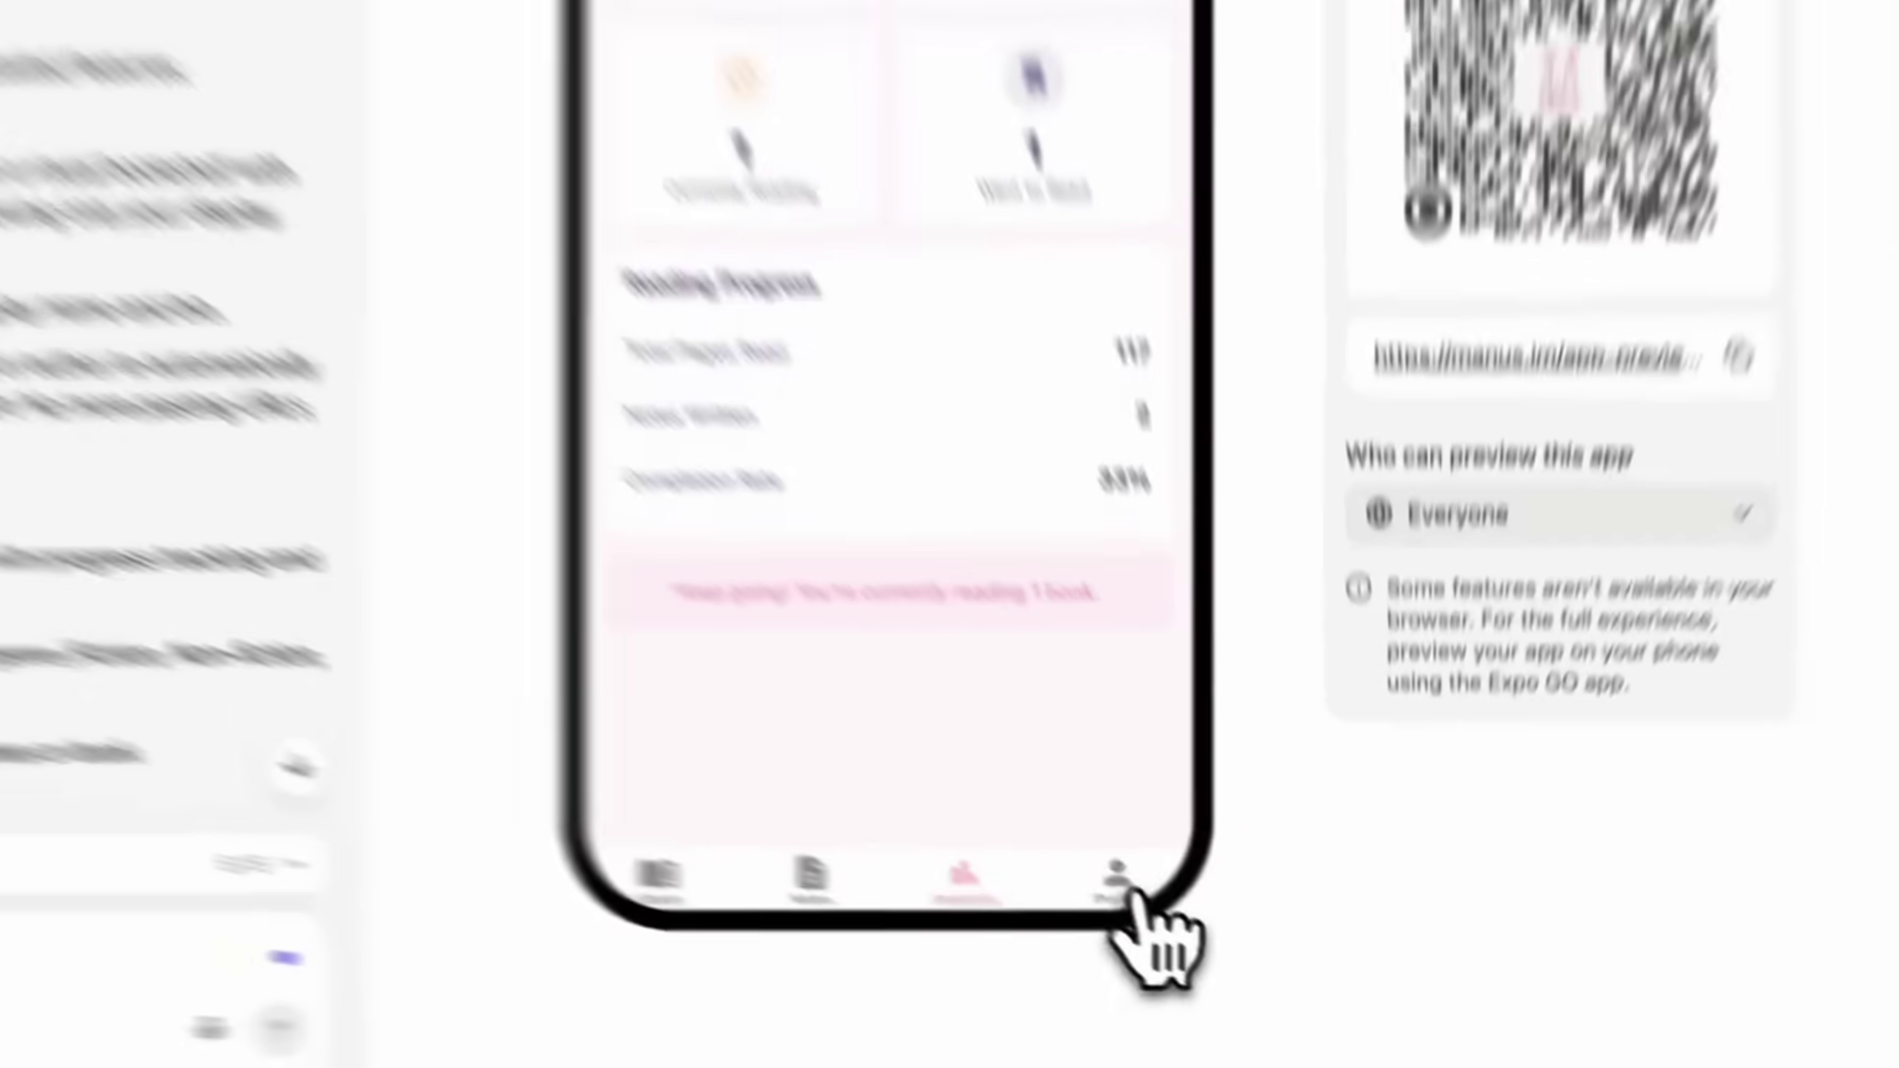
{"action": "left_click", "coordinate": [1051, 836]}
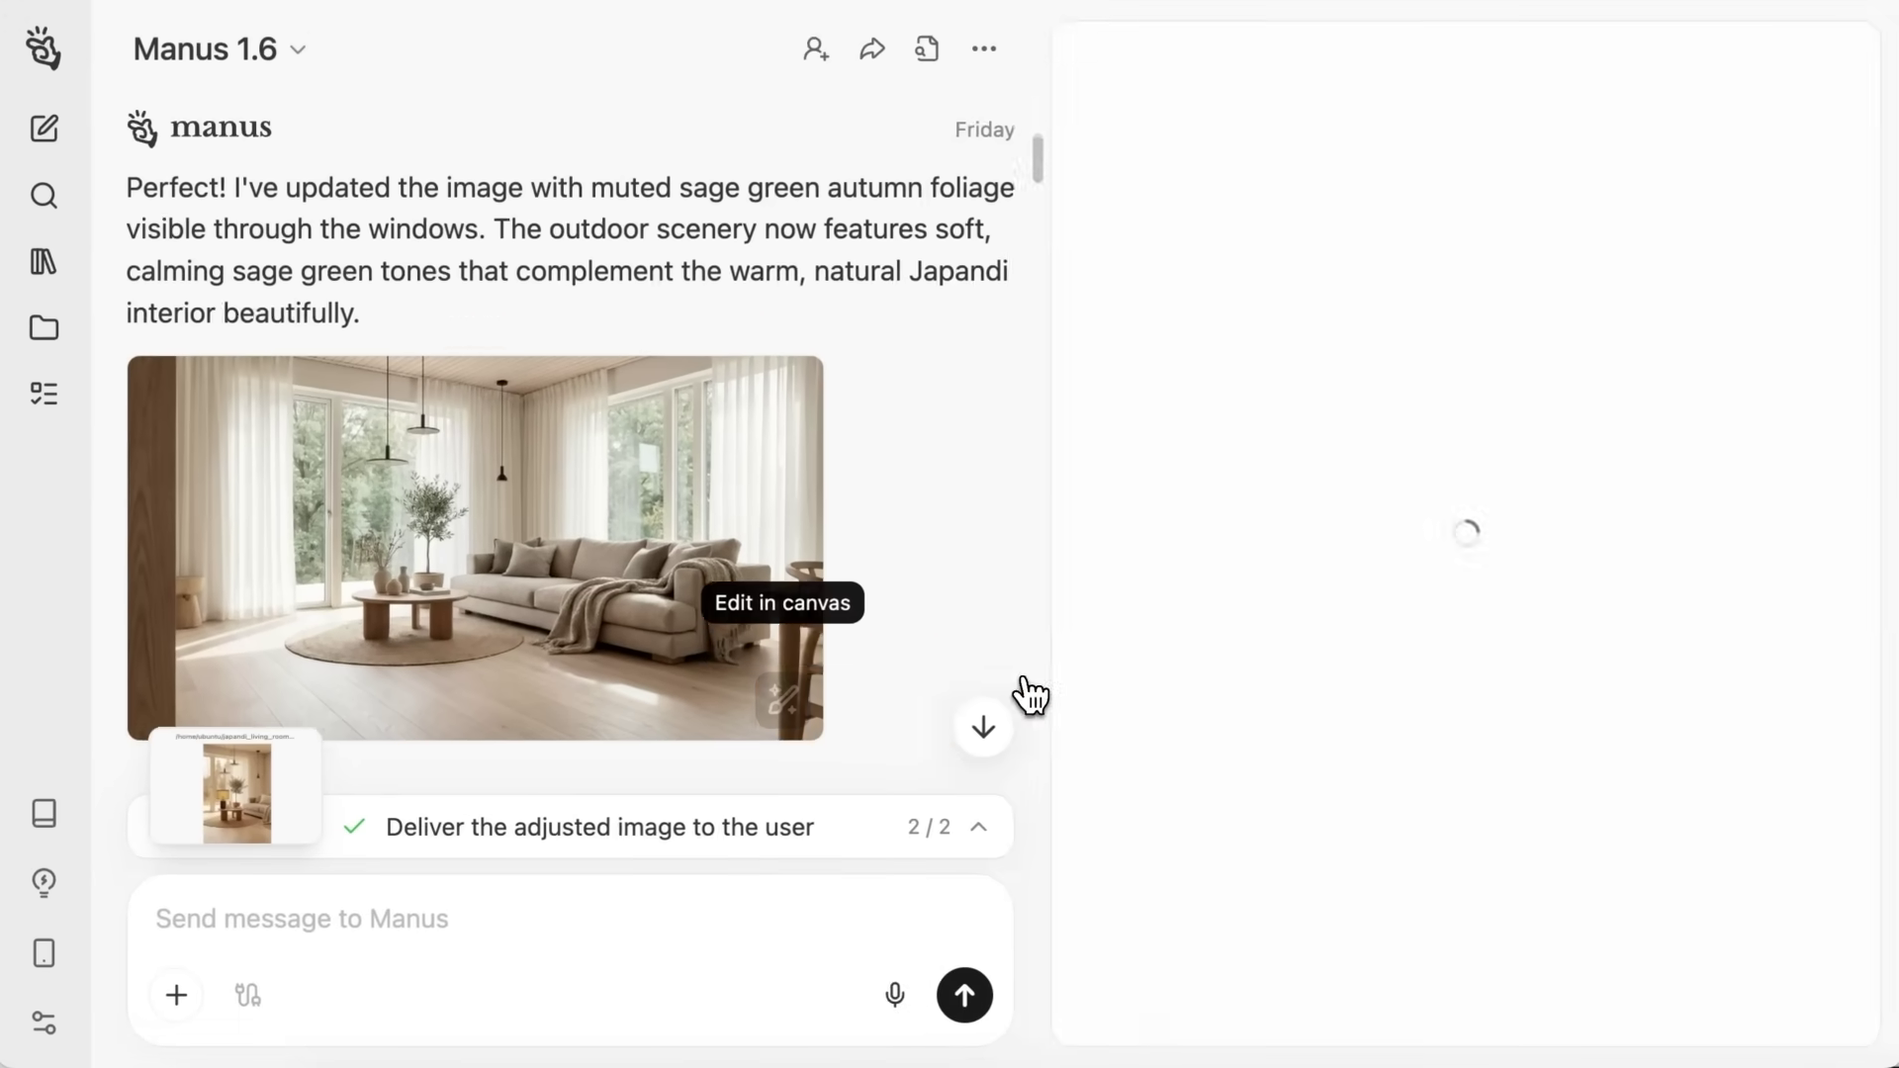
Step: Place the table lamp image below the room image and mark the view outside the window
{"action": "left_click_drag", "start_coordinate": [1708, 791], "coordinate": [1638, 812]}
{"action": "left_click_drag", "start_coordinate": [1810, 880], "coordinate": [1337, 894]}
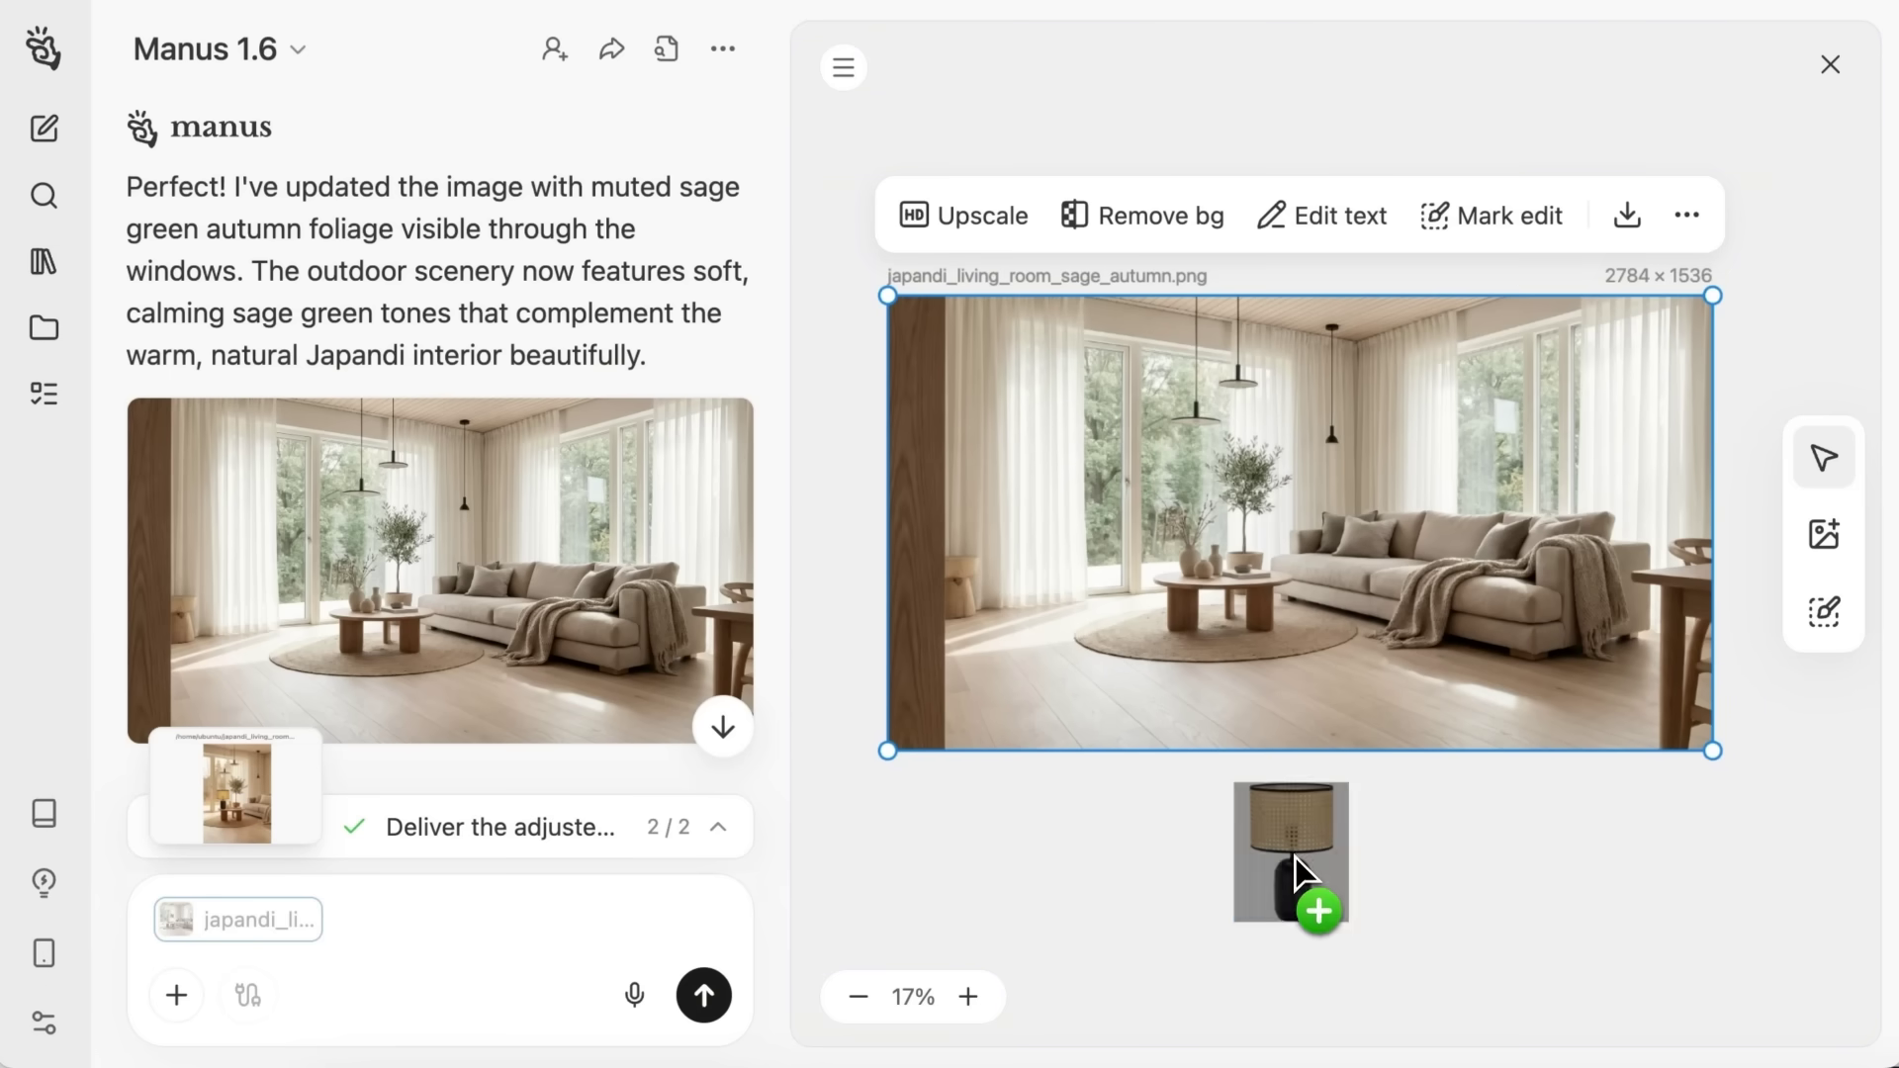
{"action": "left_click", "coordinate": [1513, 222]}
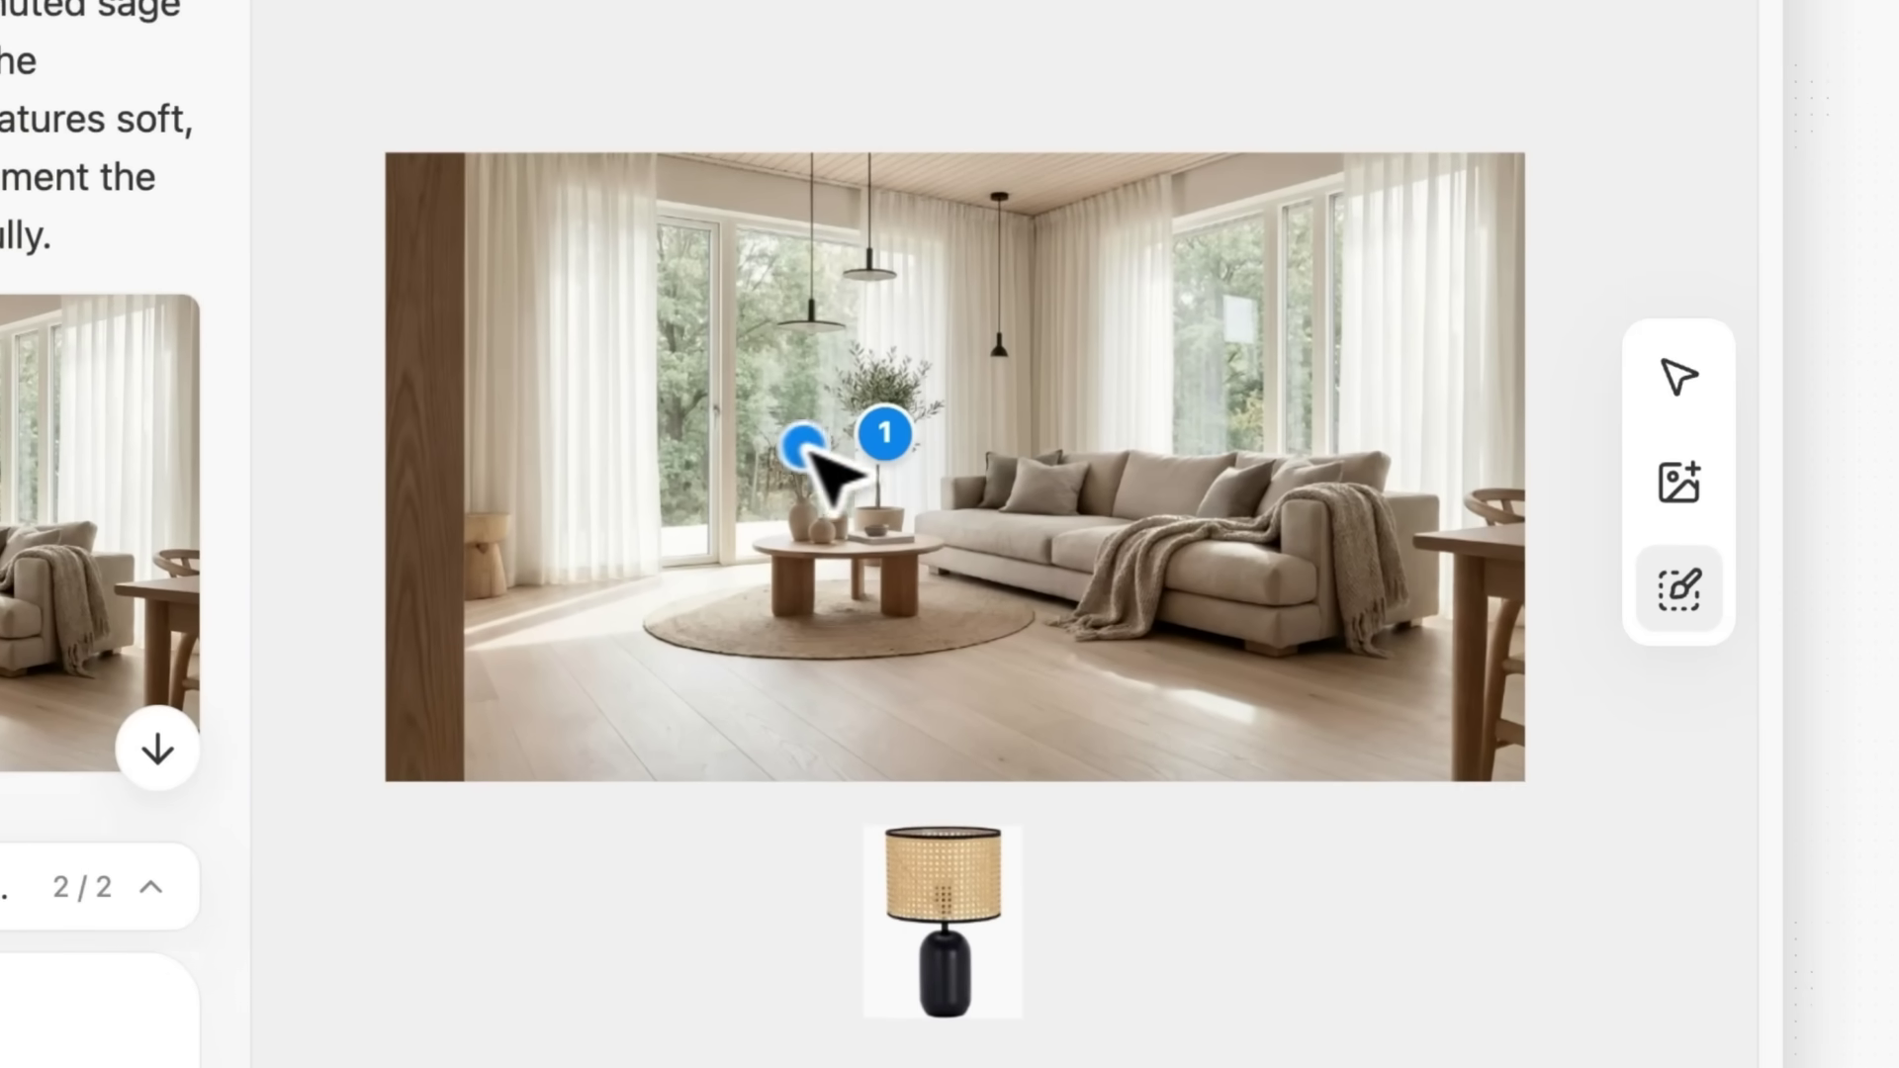
{"action": "left_click", "coordinate": [760, 411]}
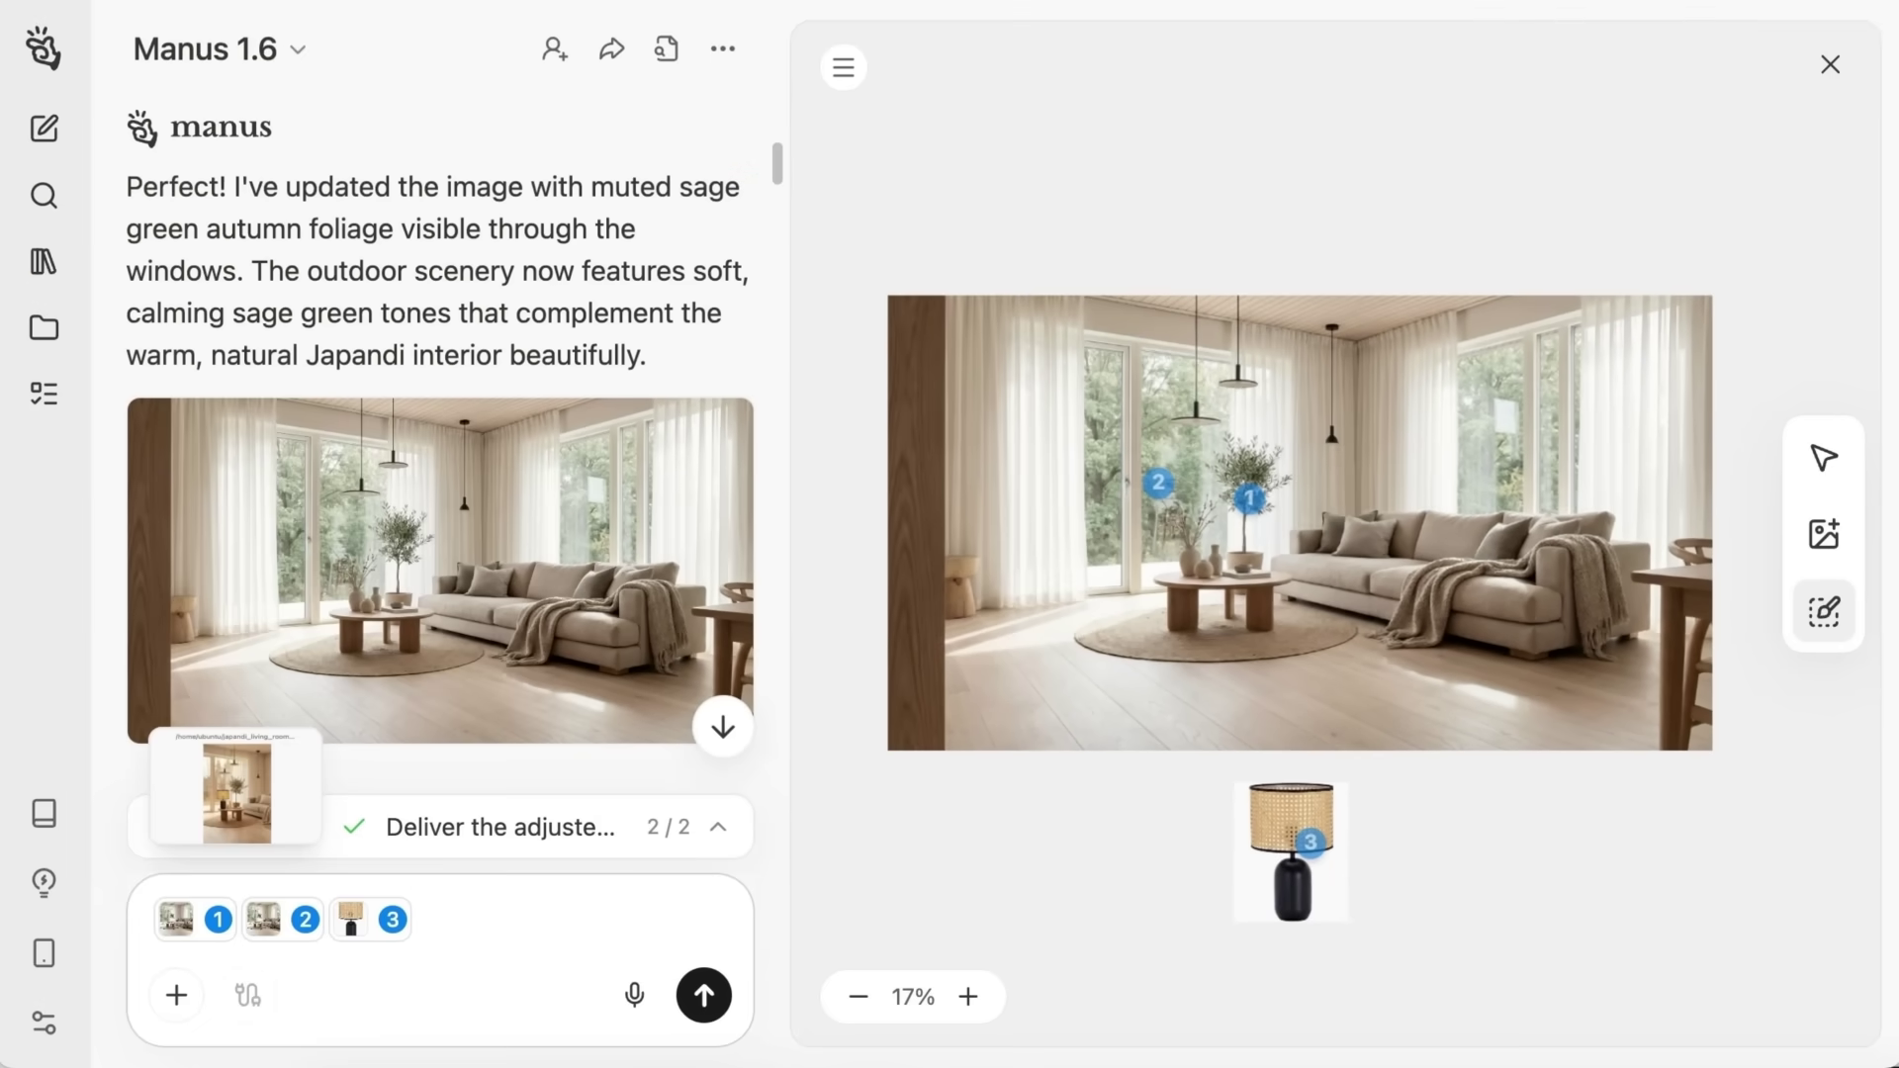
Step: Send 'change to a wildflower arrangement, change the outside to autumn foliage, add the lamp to the table.'
{"action": "type", "text": "change"}
{"action": "key", "text": "Right"}
{"action": "type", "text": "to a wildflower arrange"}
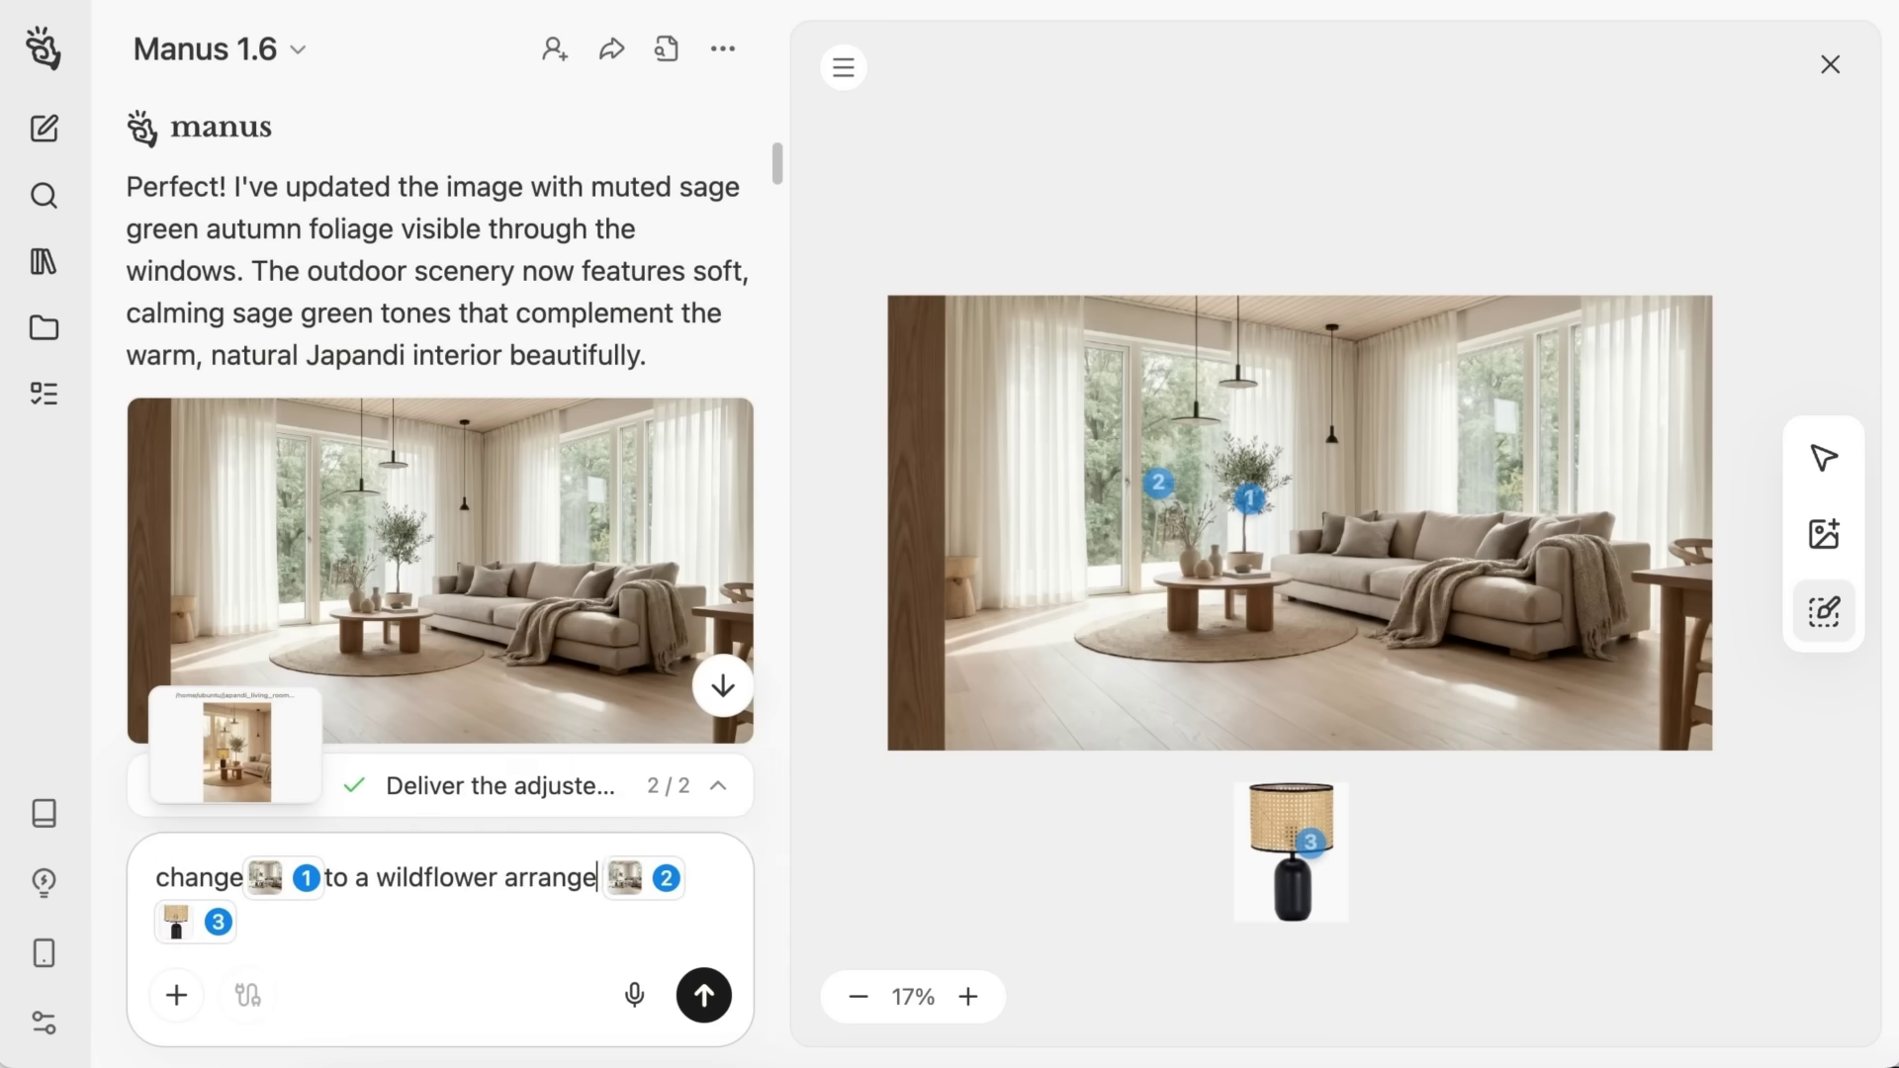
{"action": "type", "text": "ment,"}
{"action": "key", "text": "Right"}
{"action": "type", "text": "change the outside to autumn fol"}
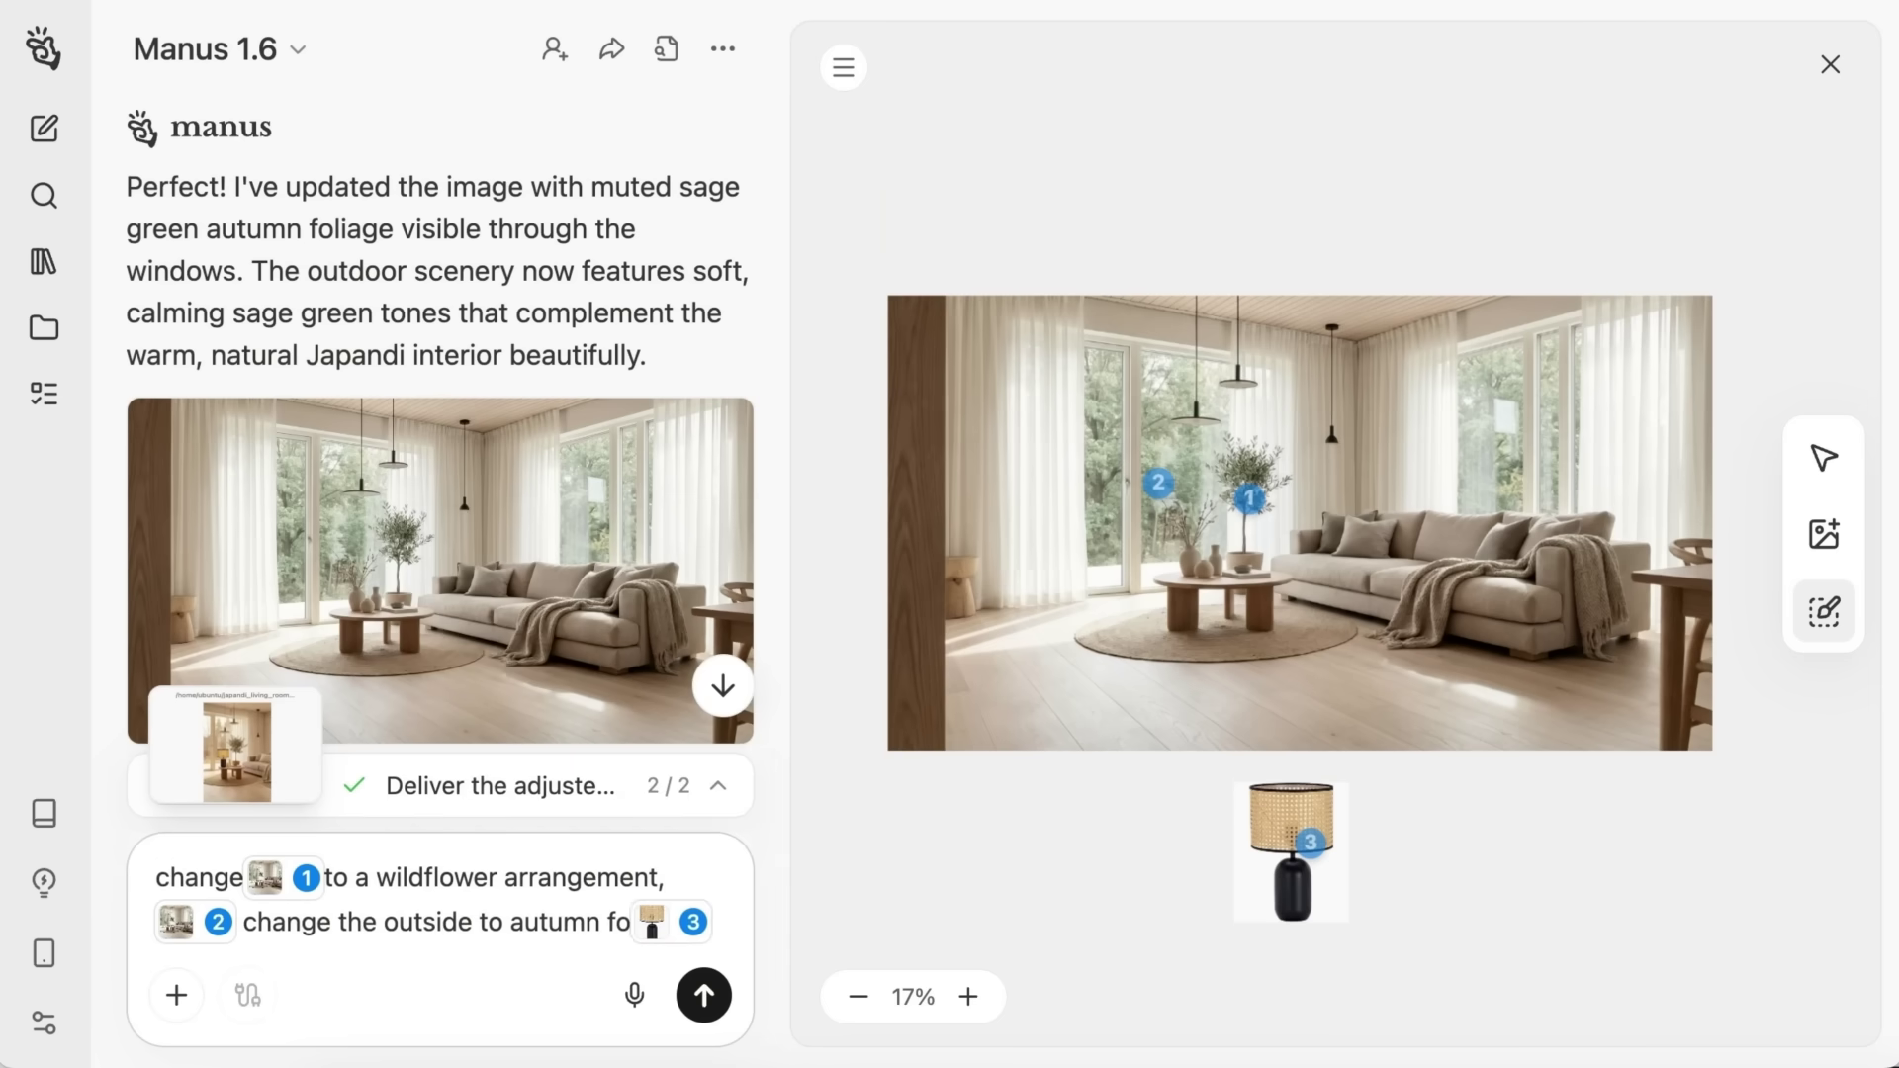
{"action": "type", "text": "iage,"}
{"action": "key", "text": "Right"}
{"action": "type", "text": "add the lamp to the "}
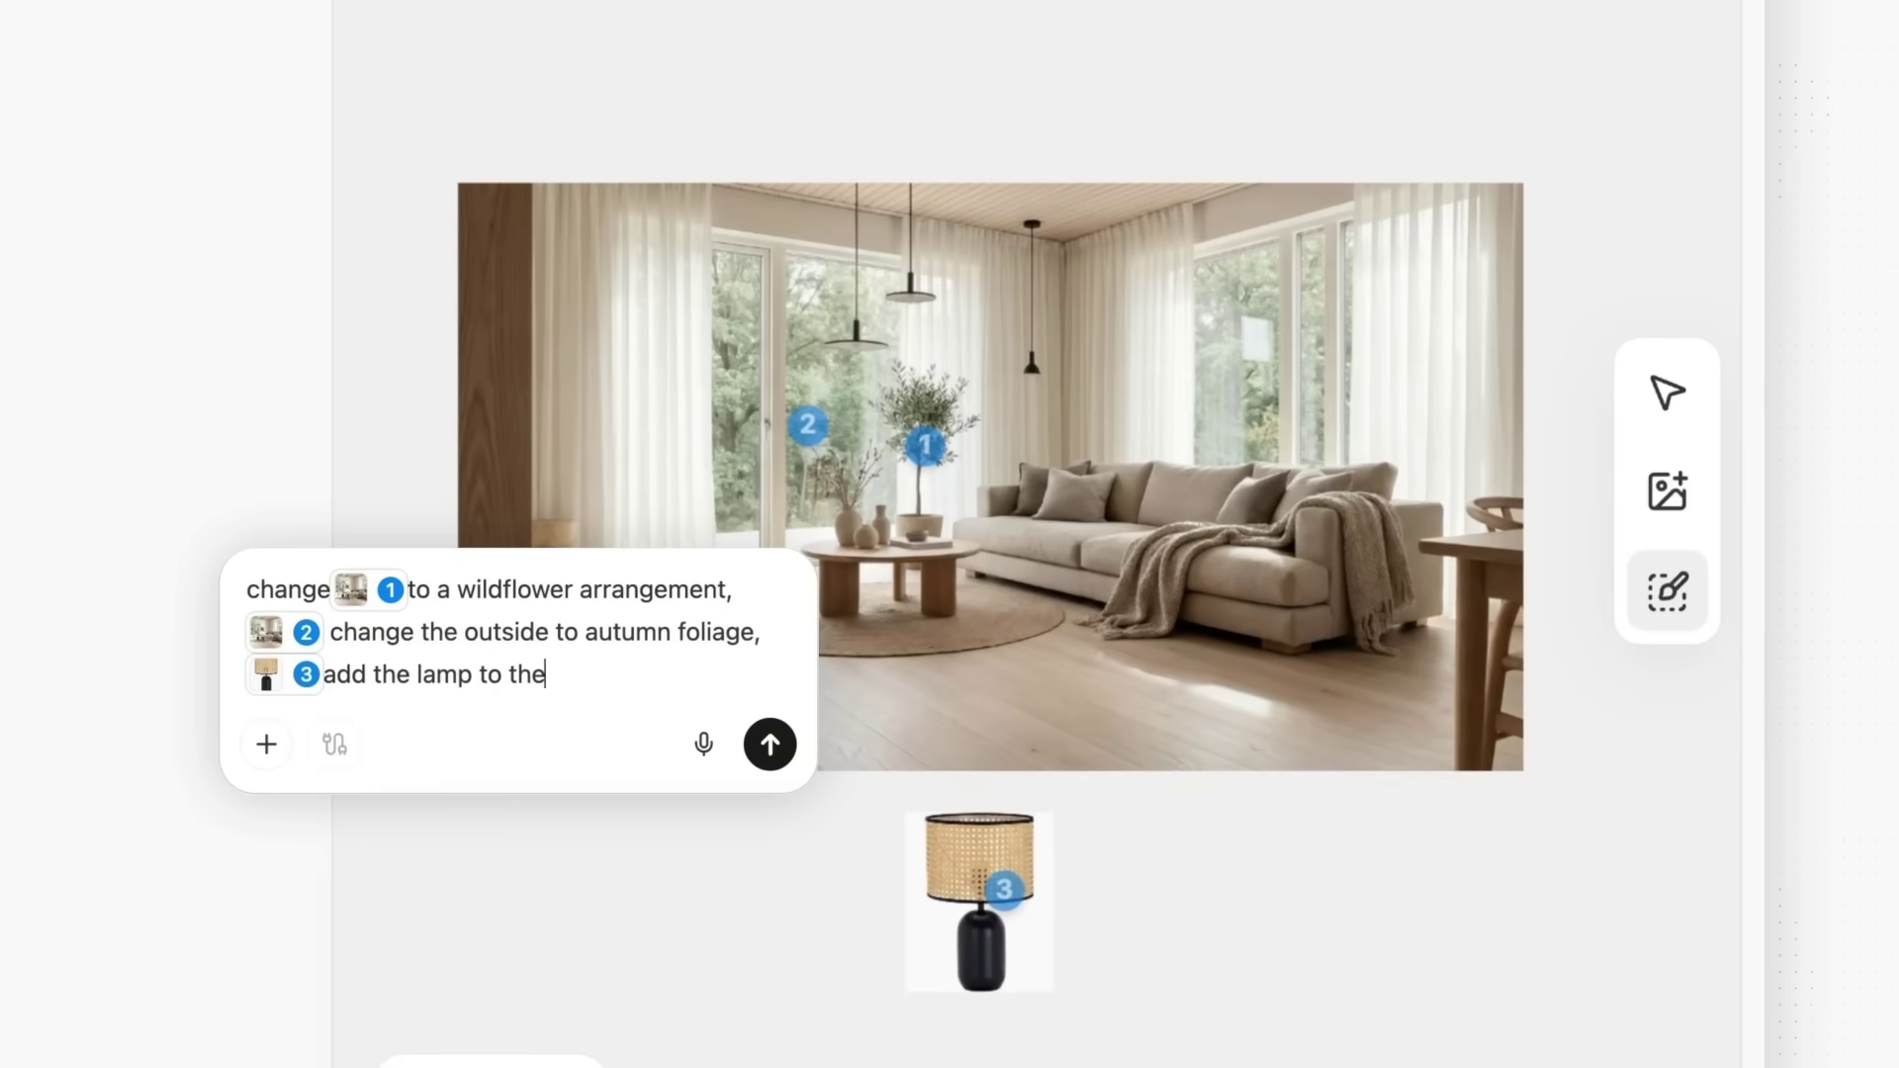
{"action": "type", "text": "table."}
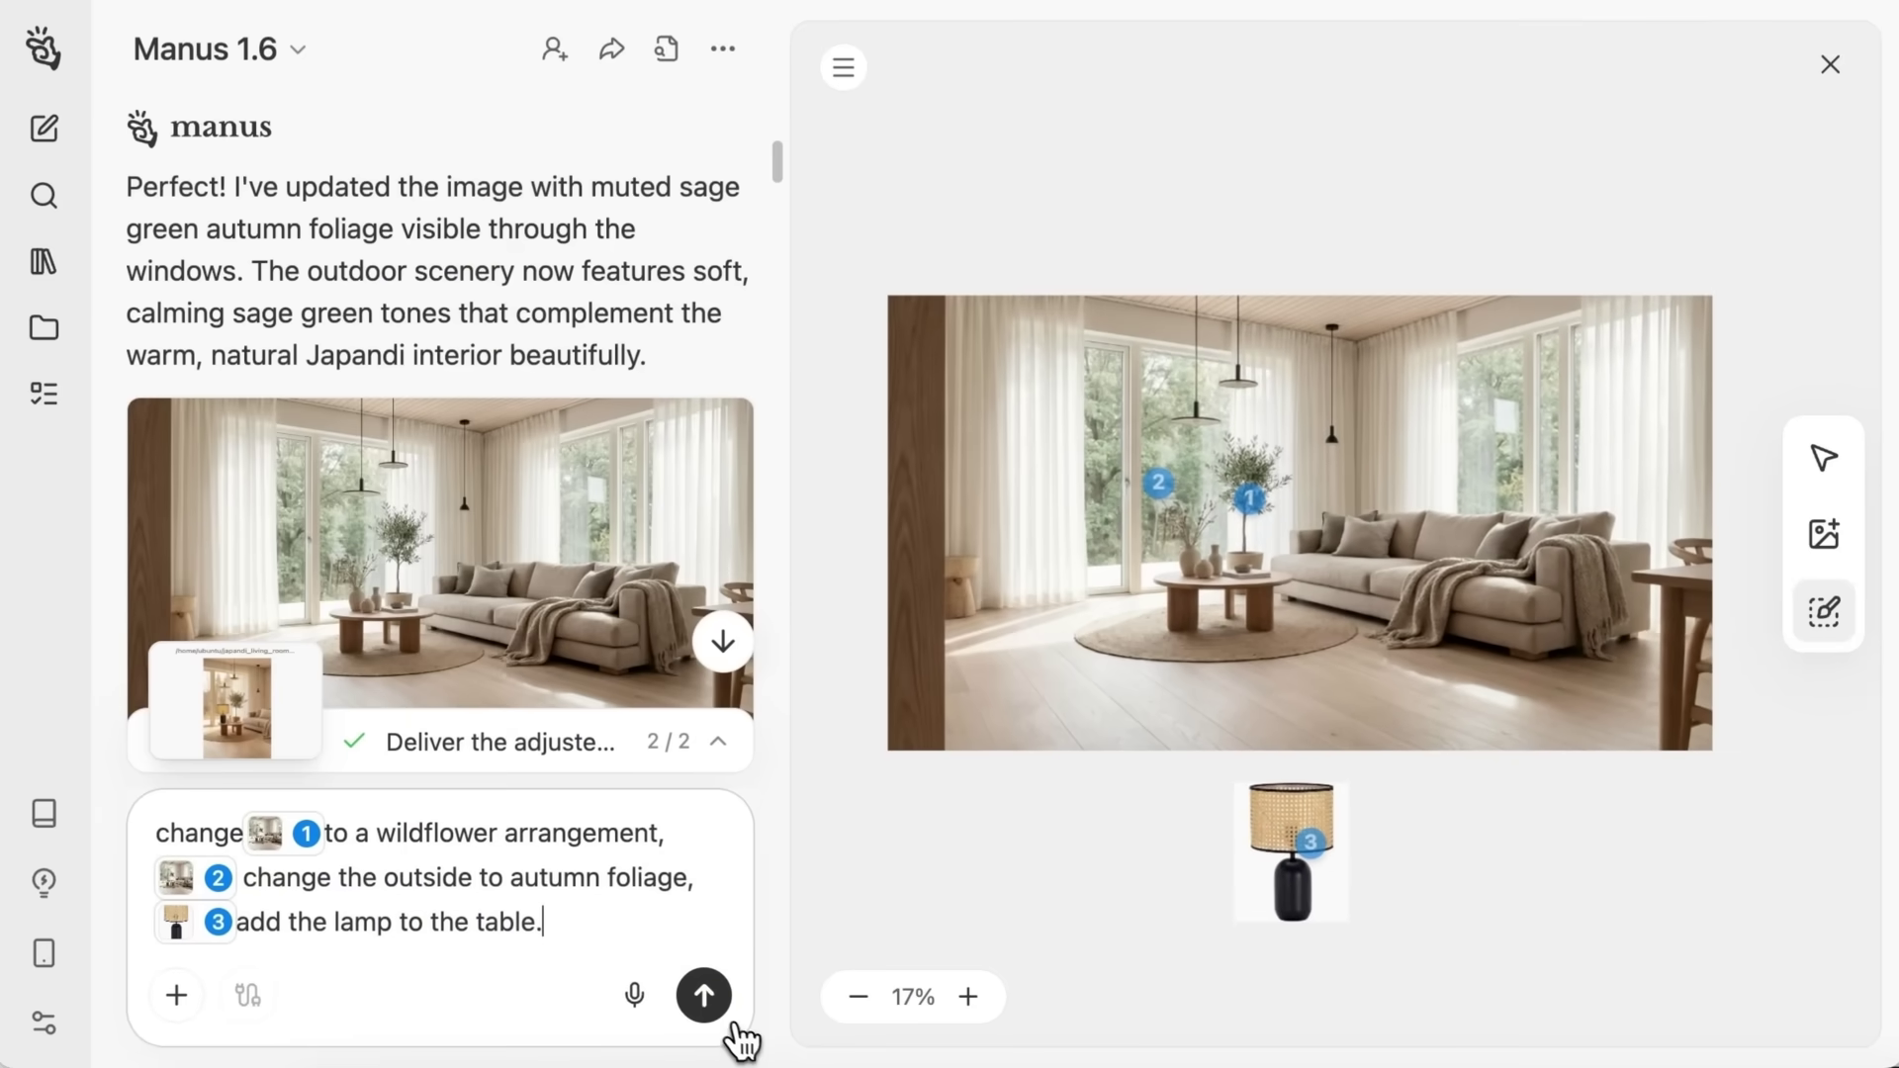
{"action": "left_click", "coordinate": [705, 999]}
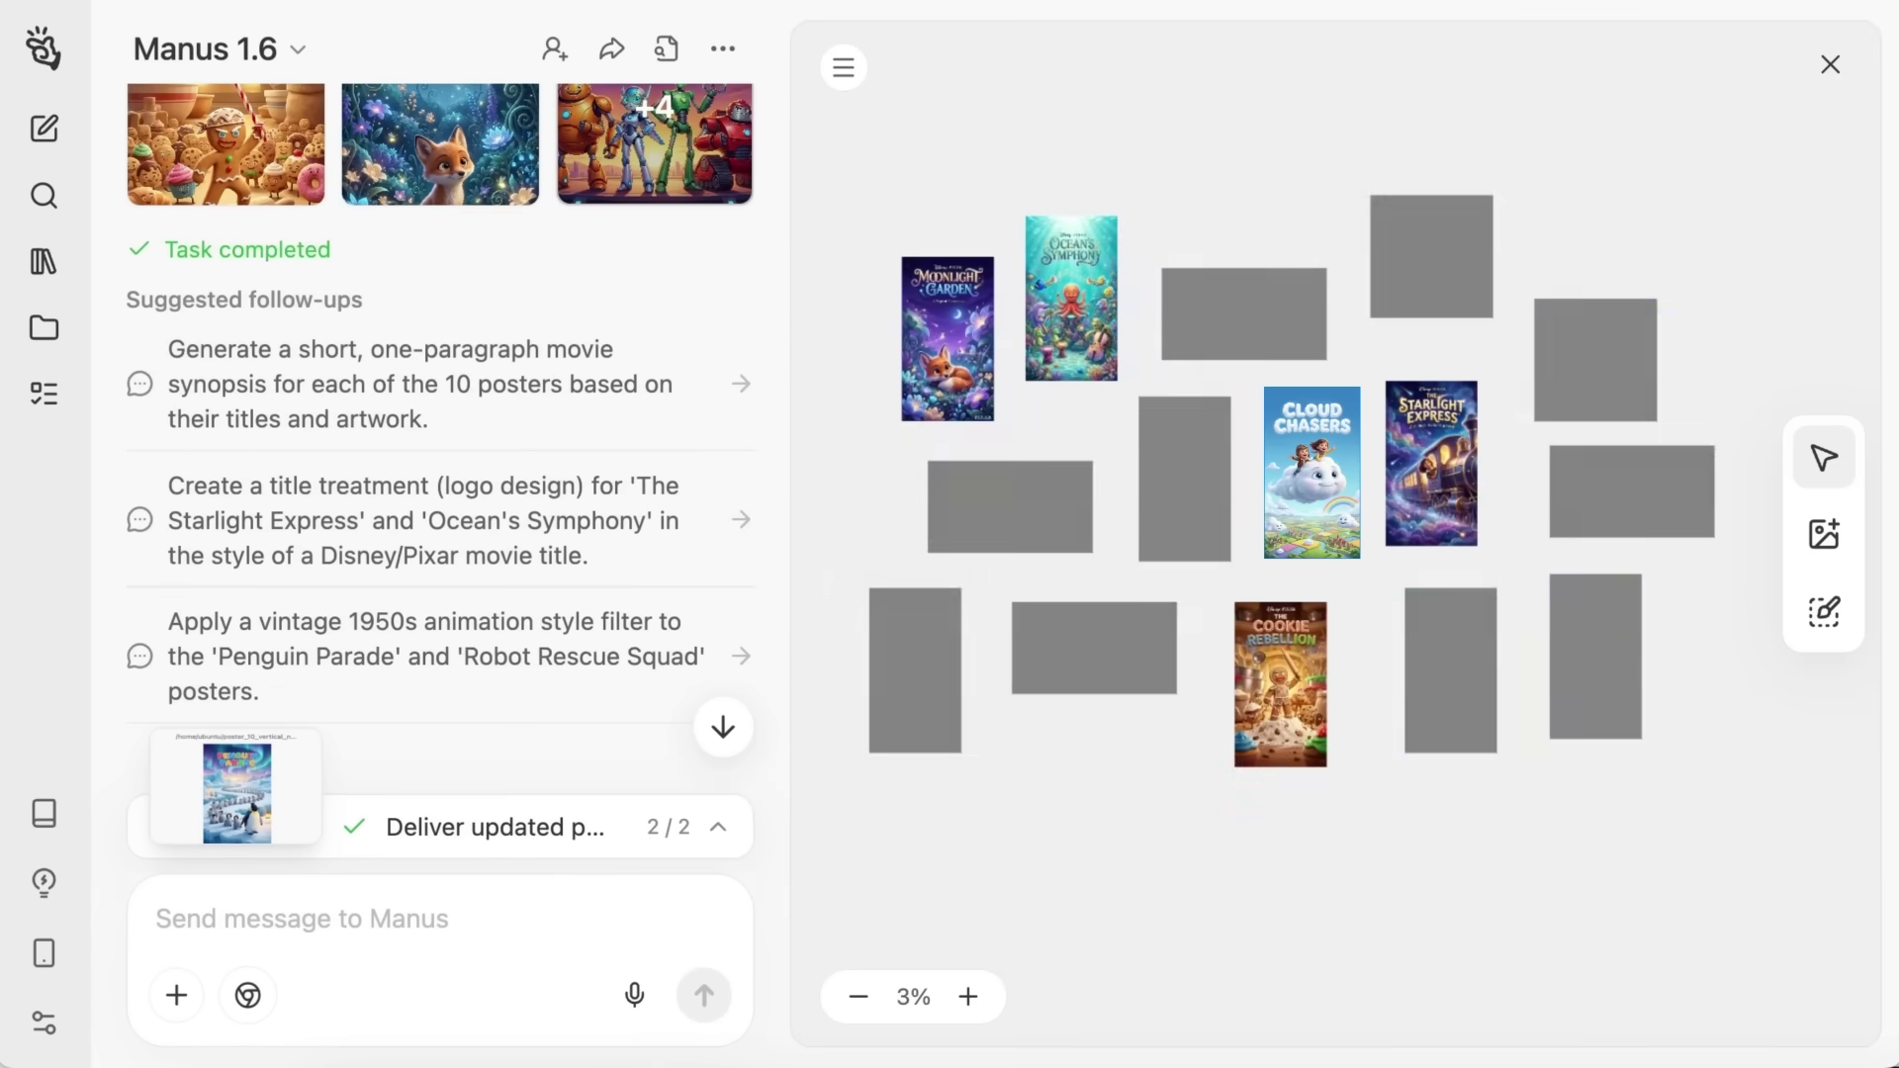
Step: Replace CHASERS with HUNTER in the Cloud Chasers poster title and apply the edit
{"action": "double_click", "coordinate": [1311, 473]}
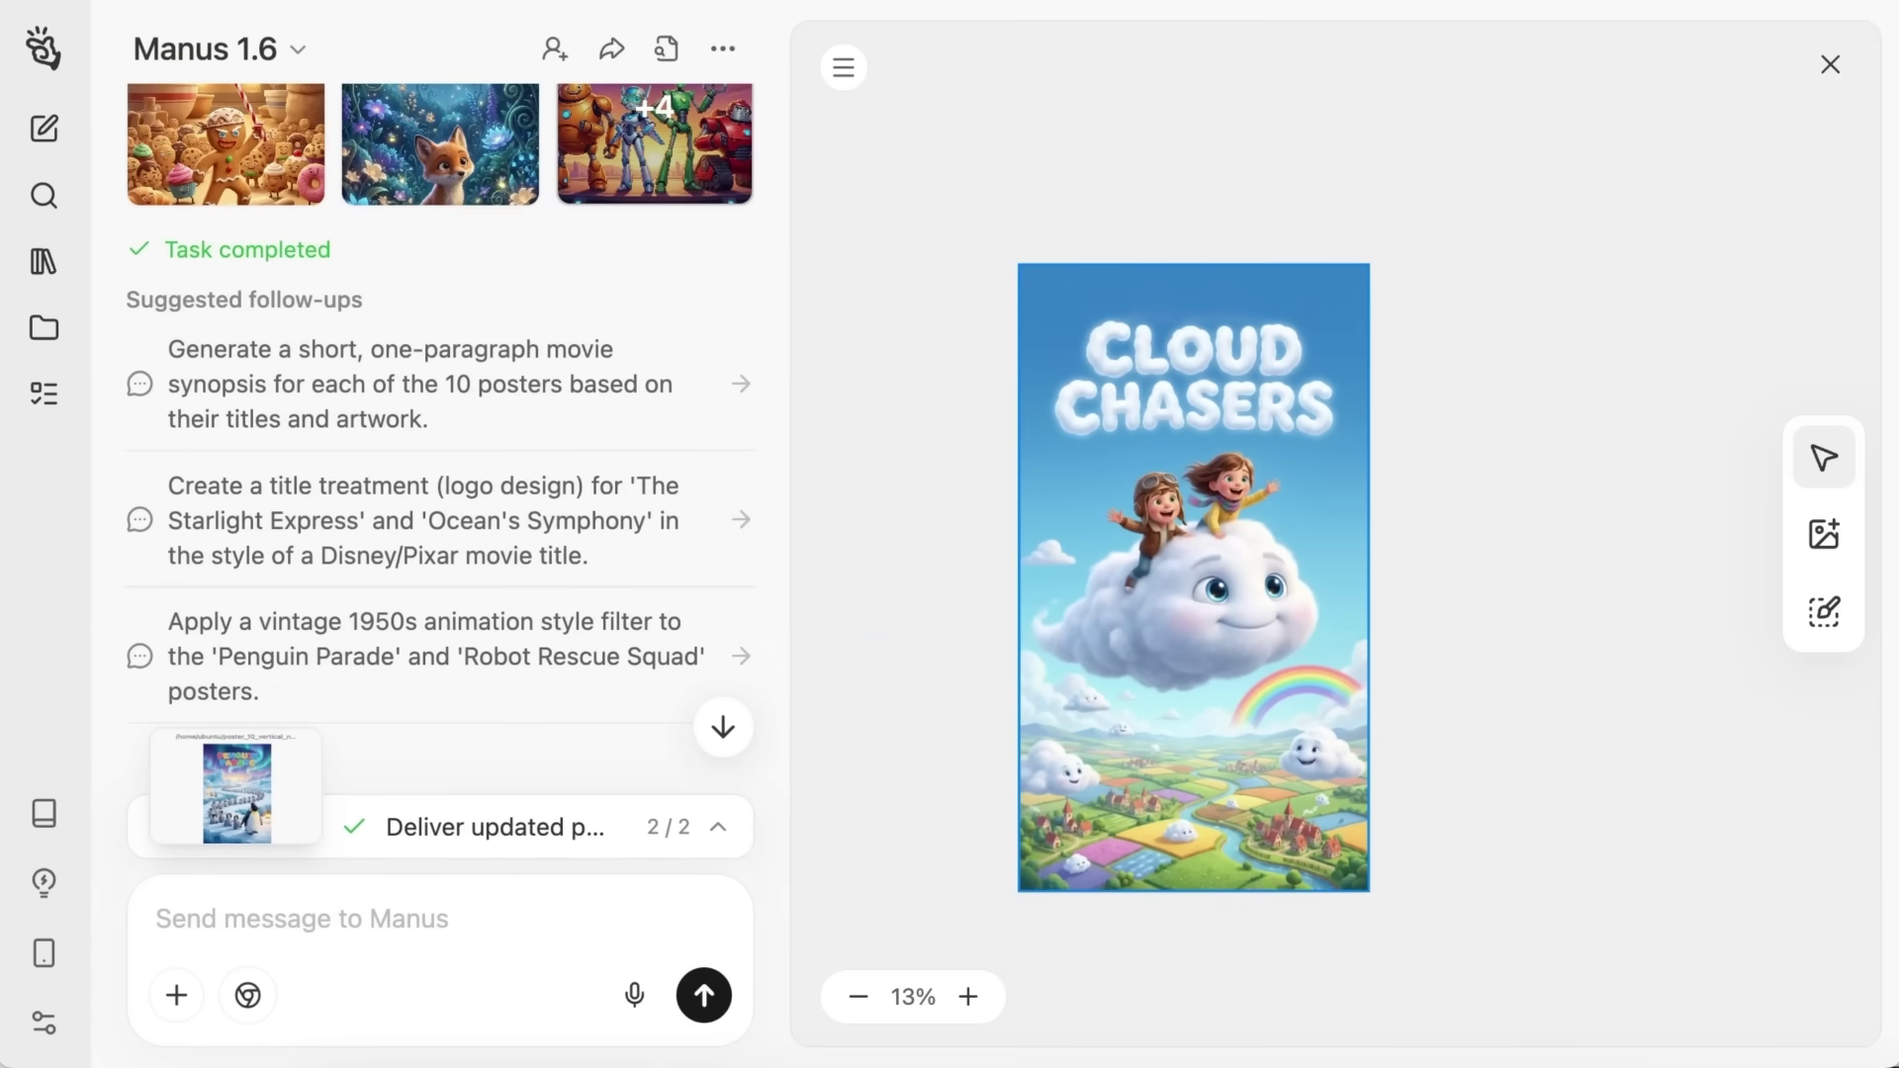
{"action": "left_click", "coordinate": [1148, 425]}
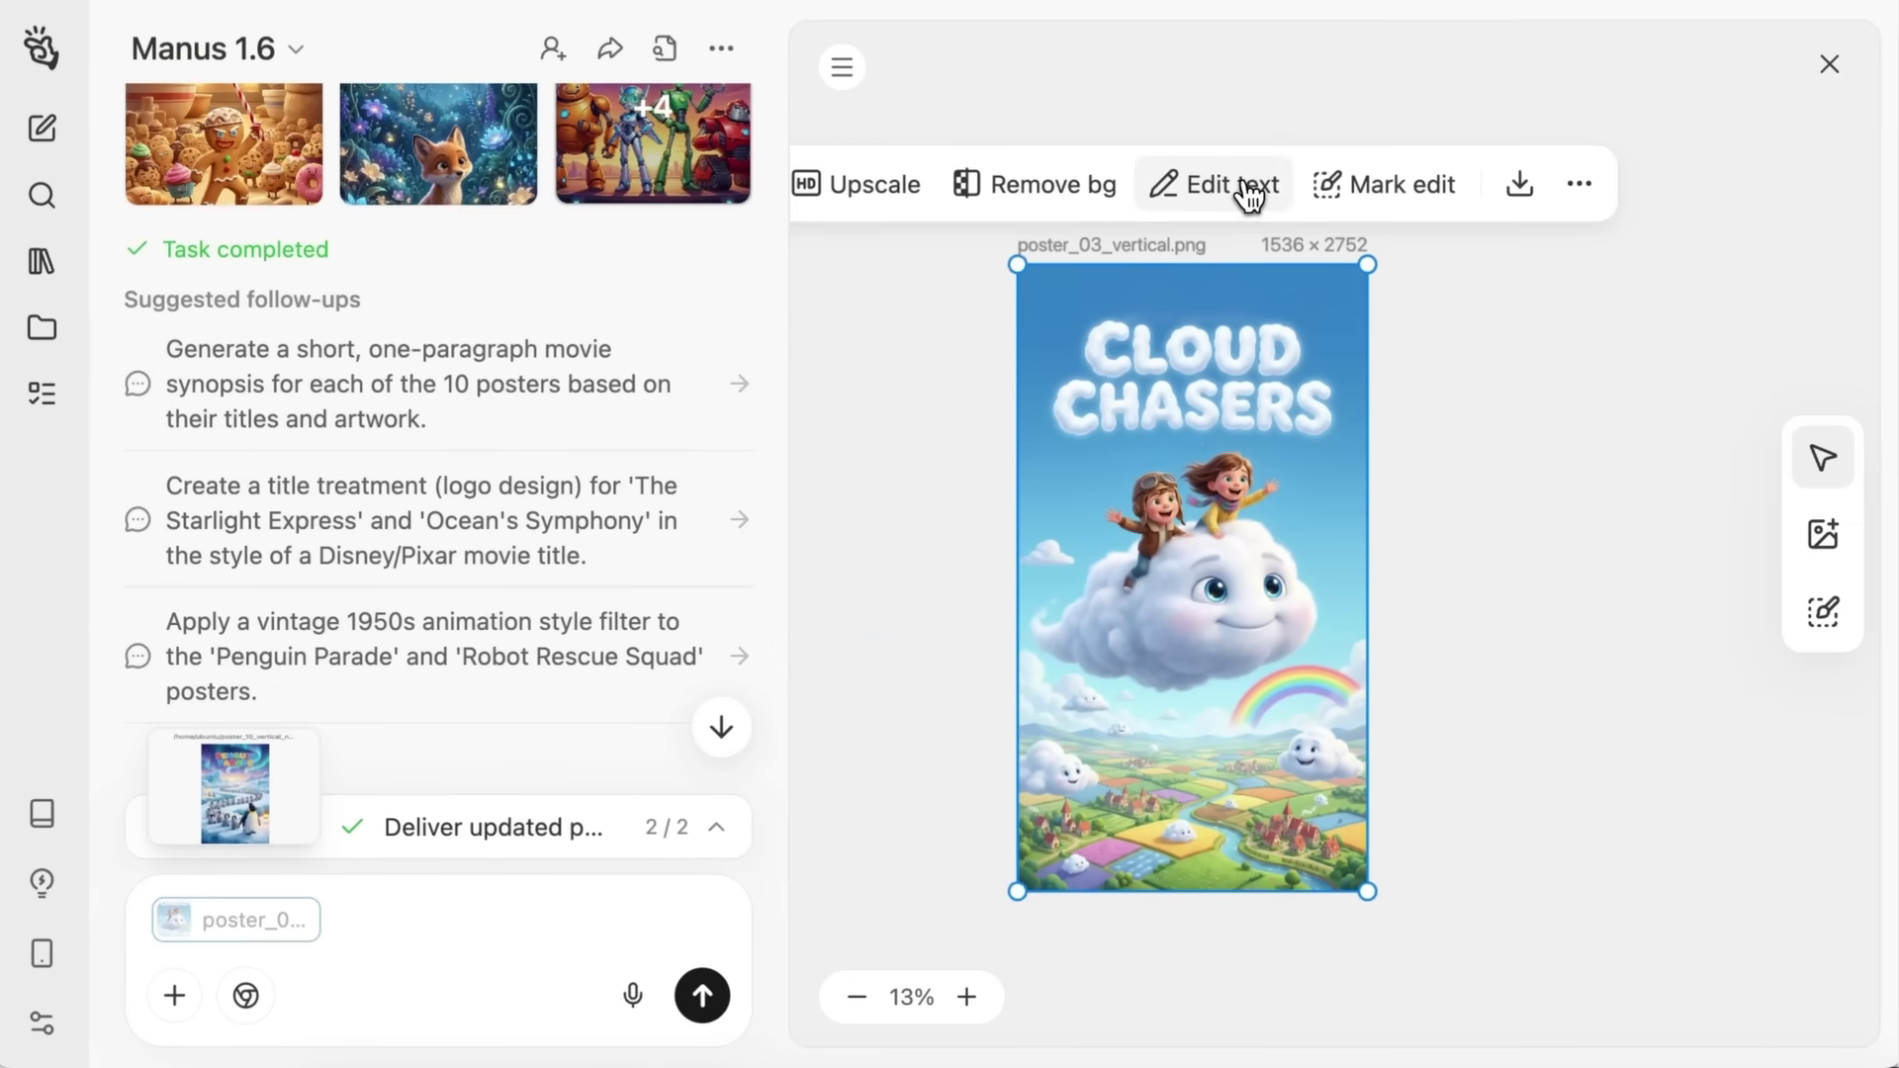
{"action": "left_click", "coordinate": [1234, 186]}
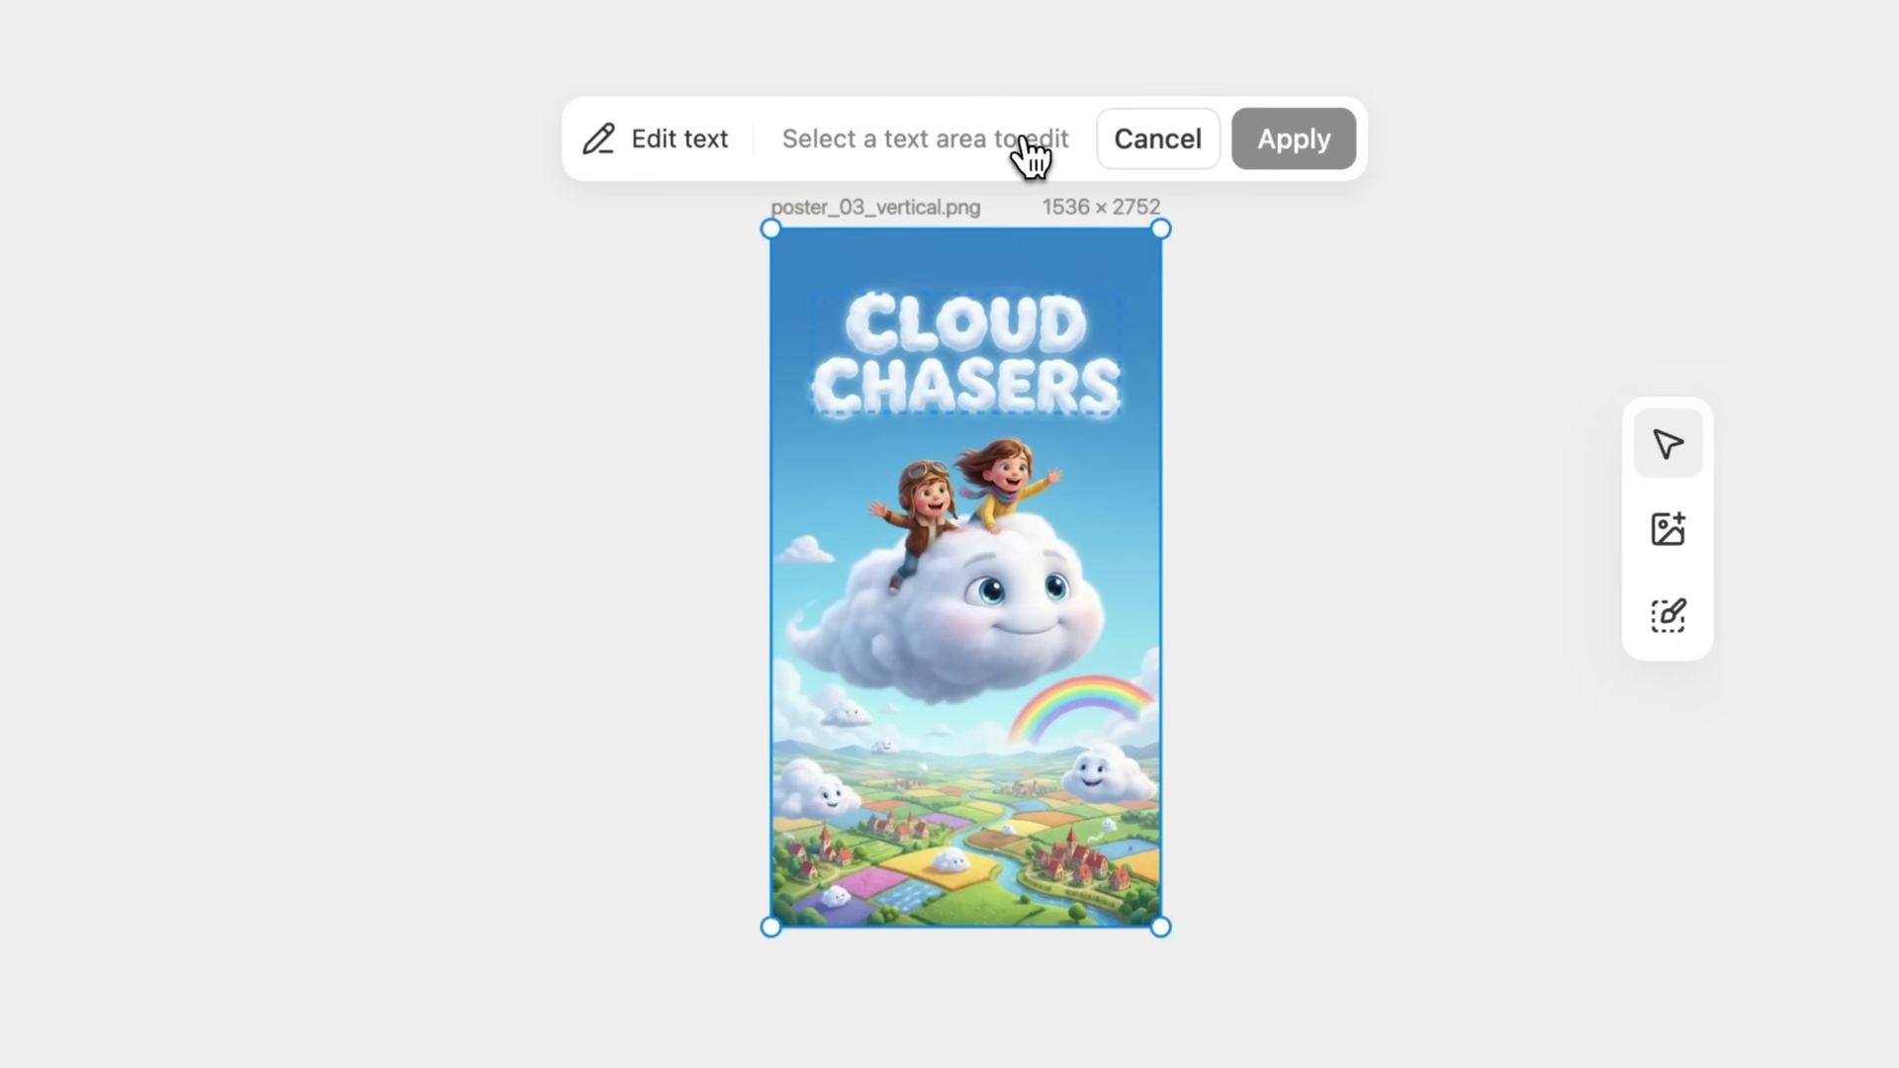
{"action": "left_click", "coordinate": [1080, 396]}
{"action": "key", "text": "shift+Left"}
{"action": "key", "text": "shift+Left"}
{"action": "key", "text": "shift+Left"}
{"action": "key", "text": "shift+Left"}
{"action": "key", "text": "shift+Left"}
{"action": "key", "text": "shift+Left"}
{"action": "key", "text": "shift+Left"}
{"action": "key", "text": "BackSpace"}
{"action": "type", "text": "HUNTER"}
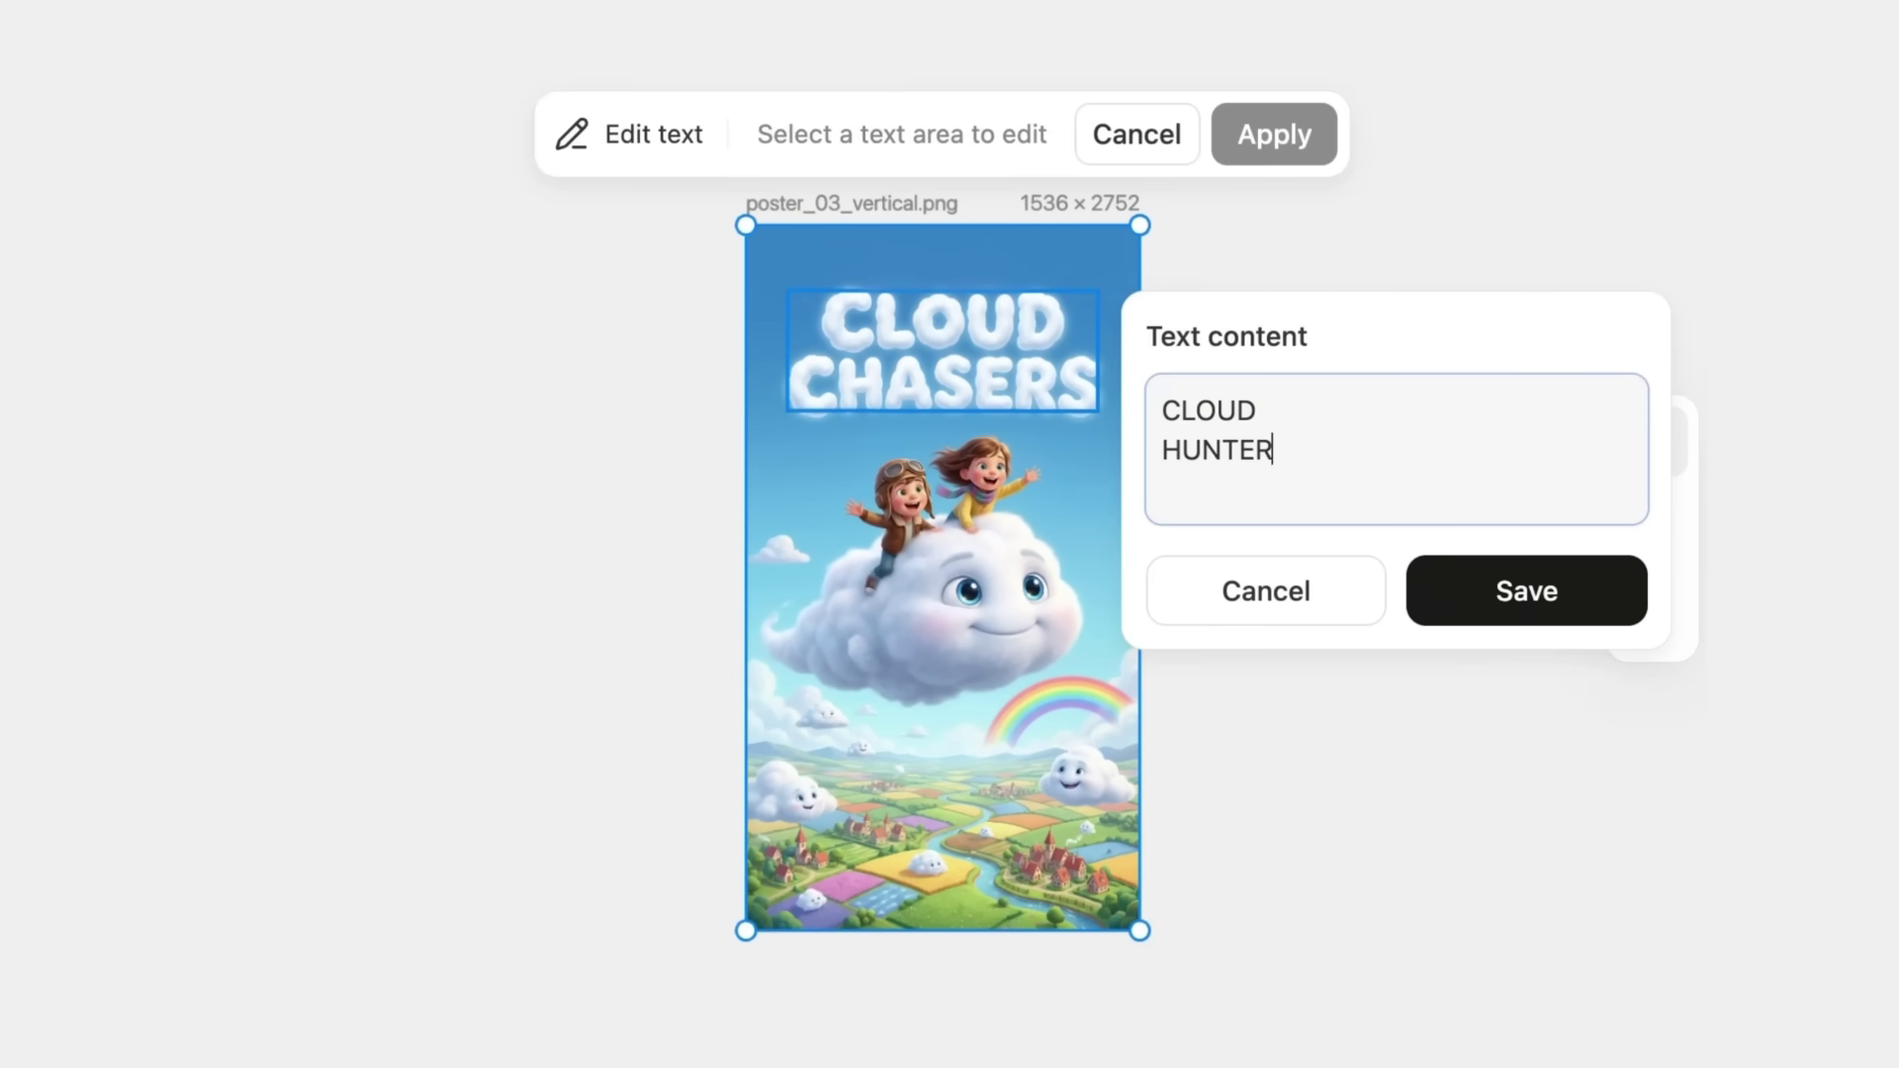
{"action": "left_click", "coordinate": [1546, 615]}
{"action": "left_click", "coordinate": [1209, 148]}
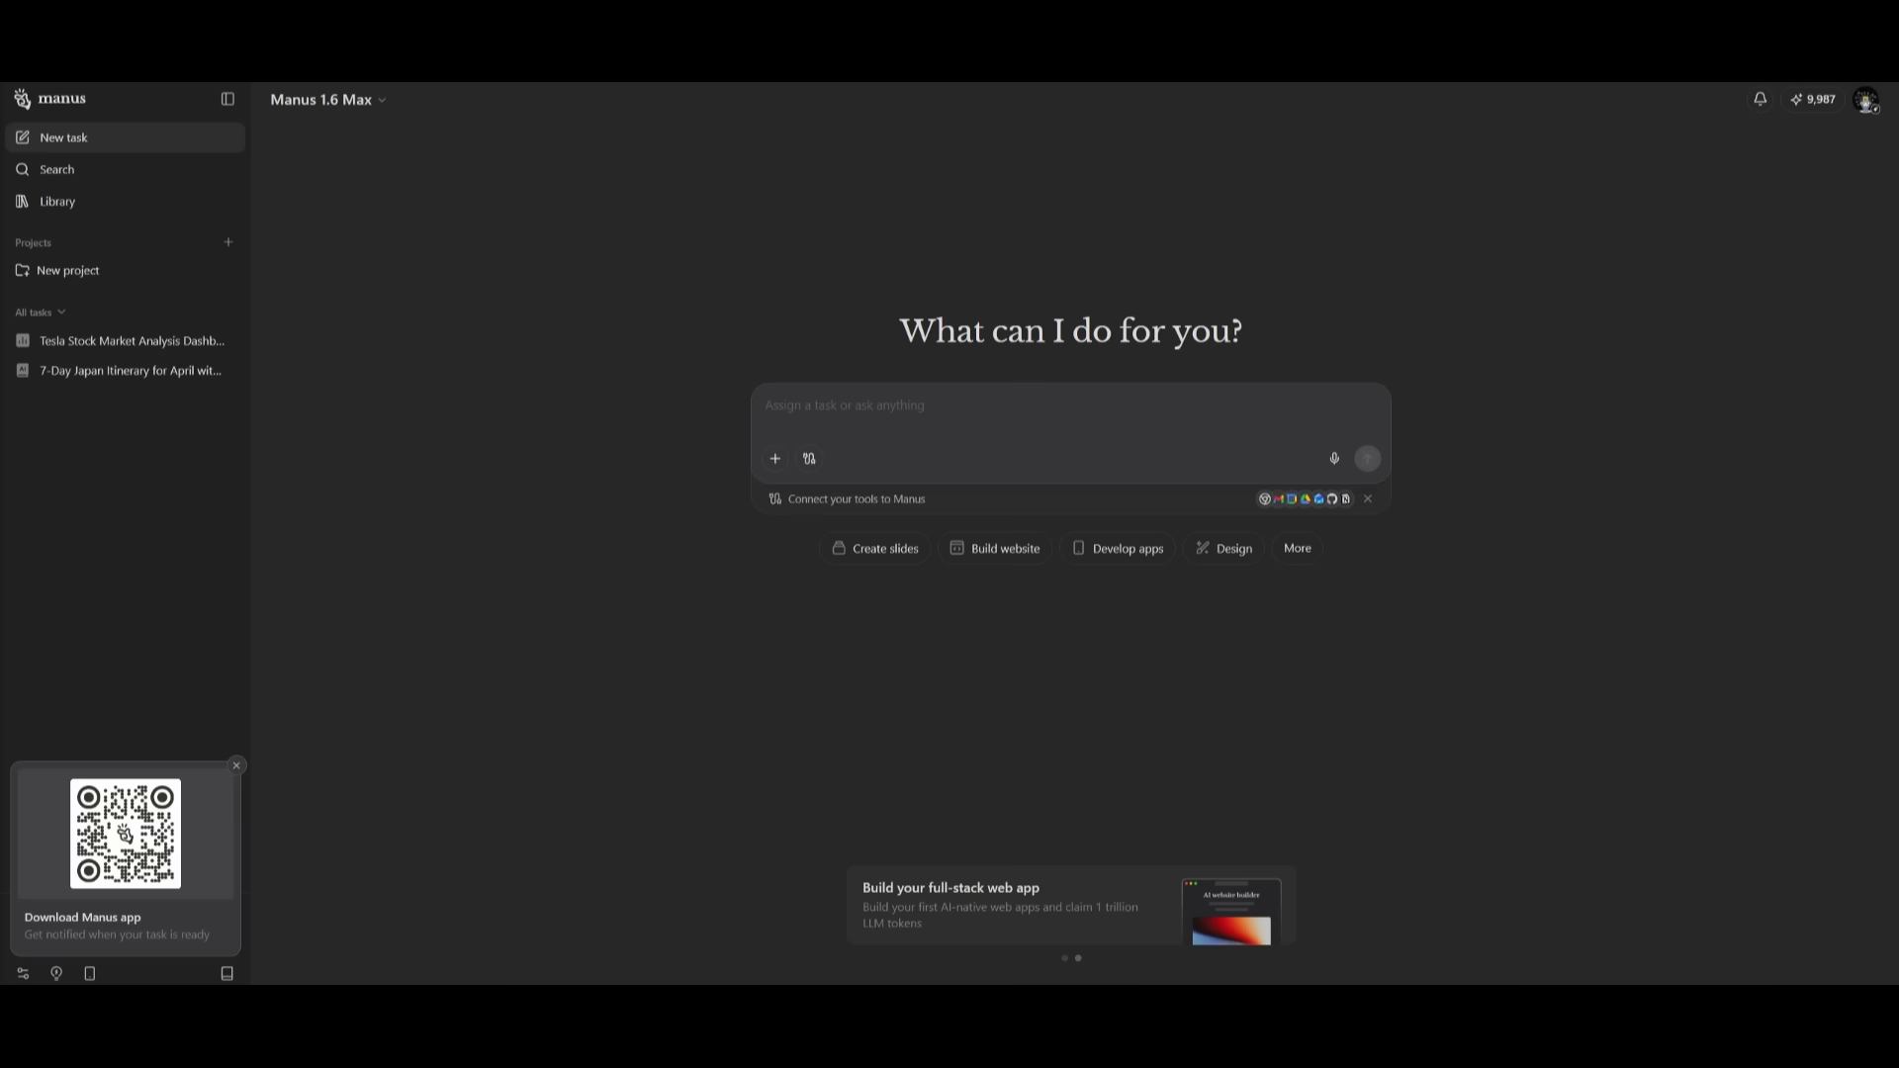
Step: Browse the model list, the Library and the extra task types without changing anything
{"action": "left_click", "coordinate": [336, 99]}
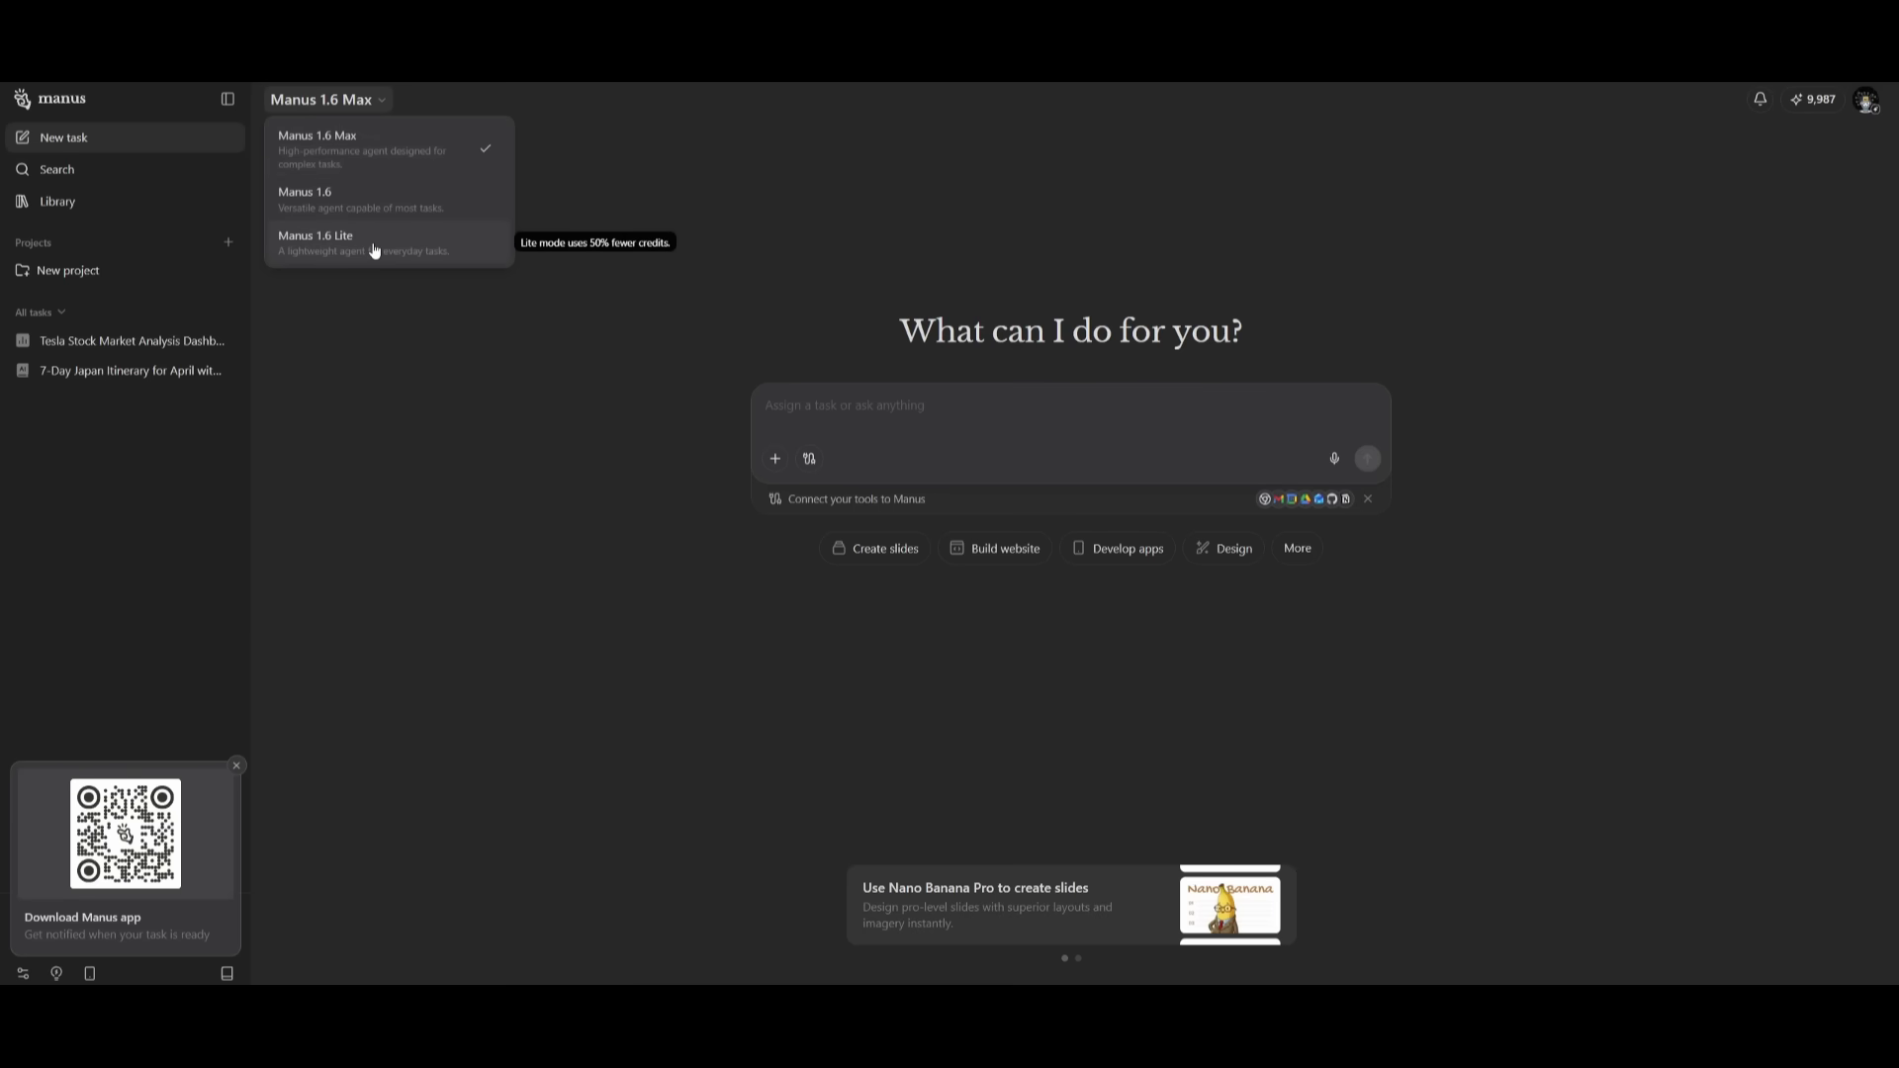
{"action": "left_click", "coordinate": [585, 207]}
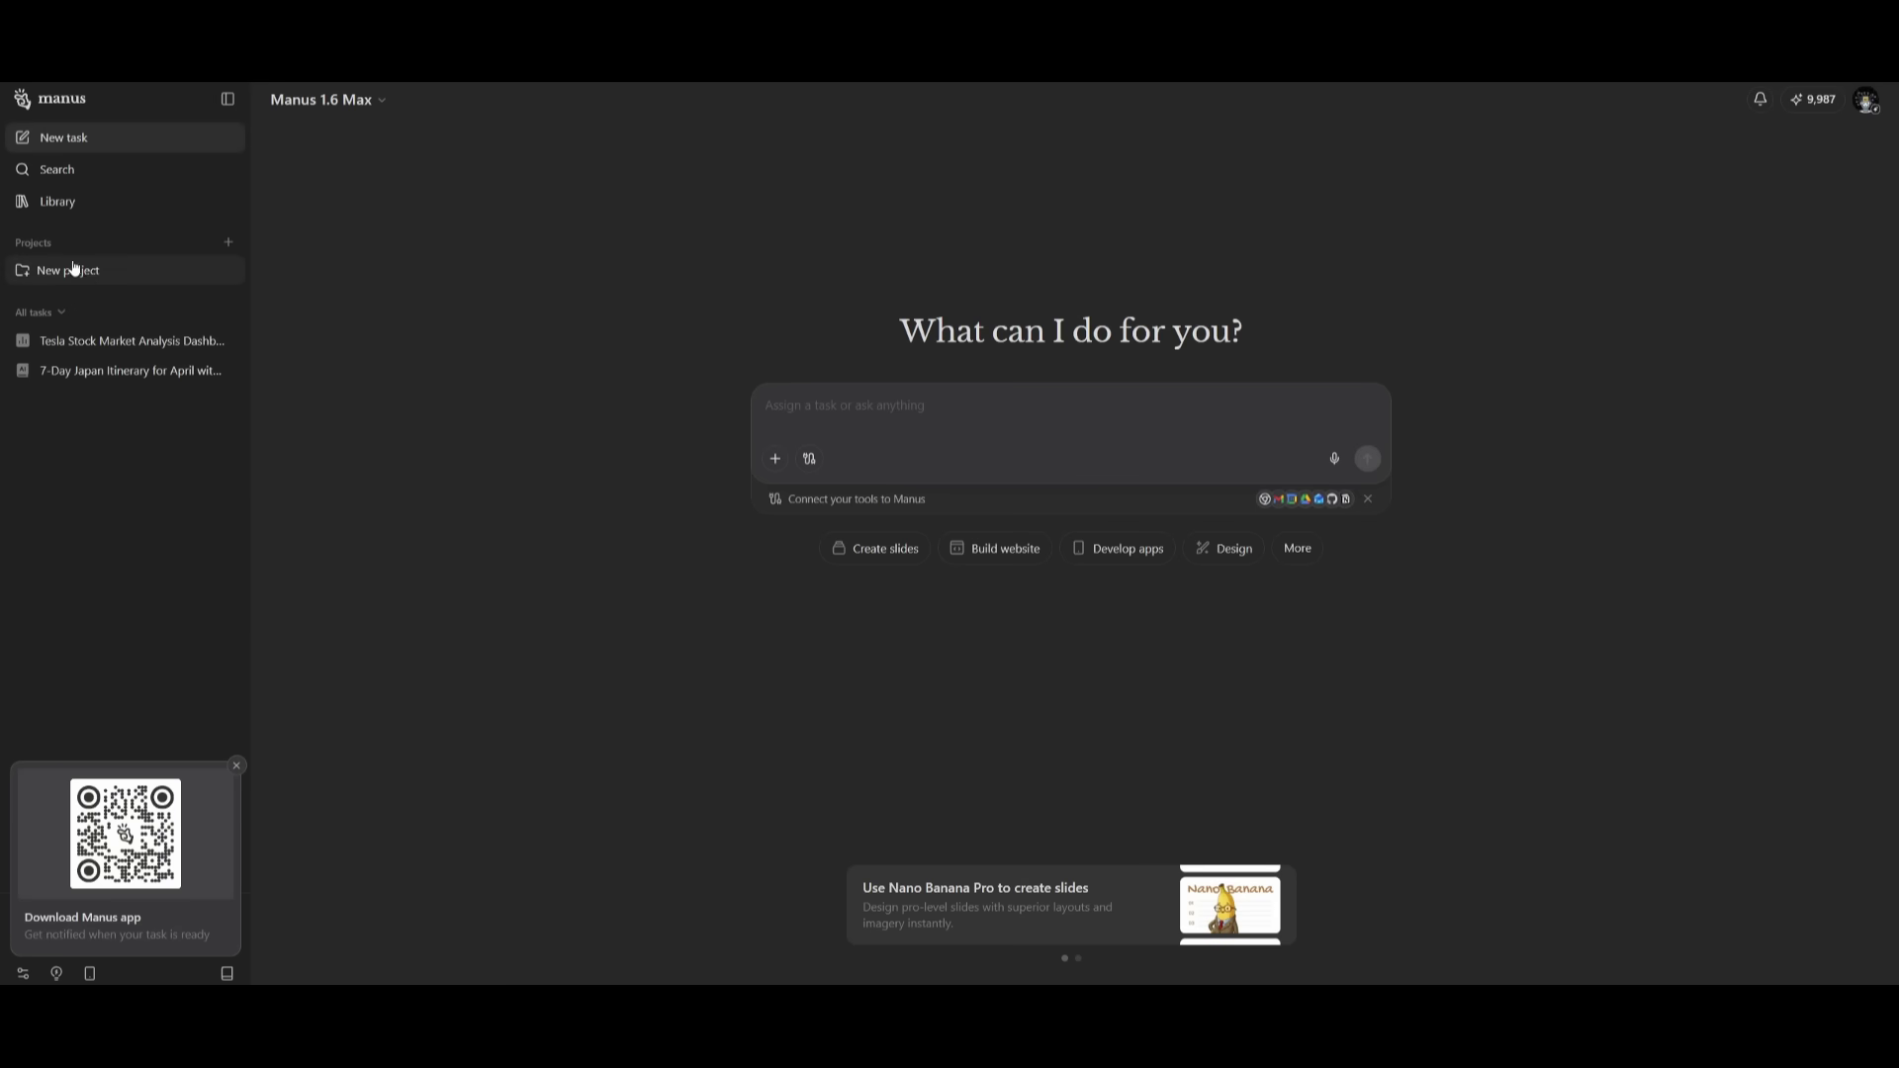
{"action": "left_click", "coordinate": [62, 205]}
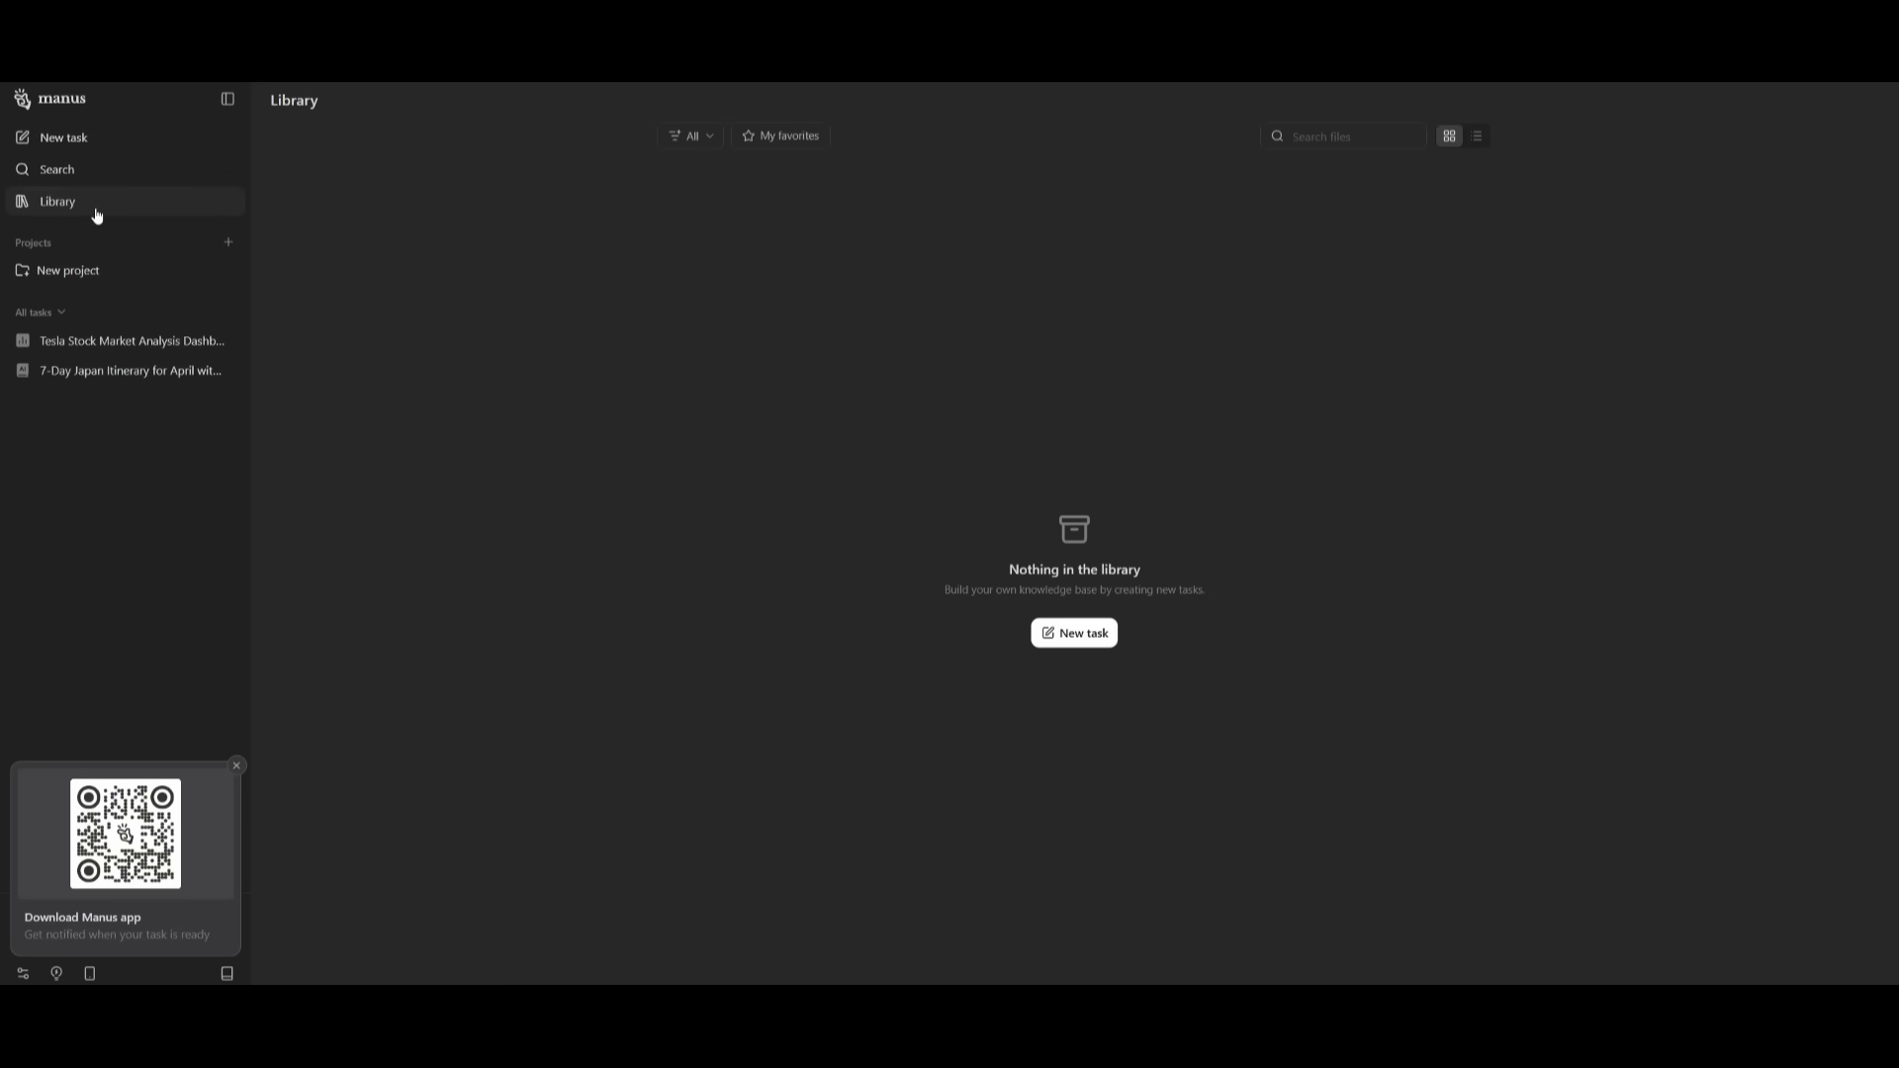
{"action": "left_click", "coordinate": [1081, 638]}
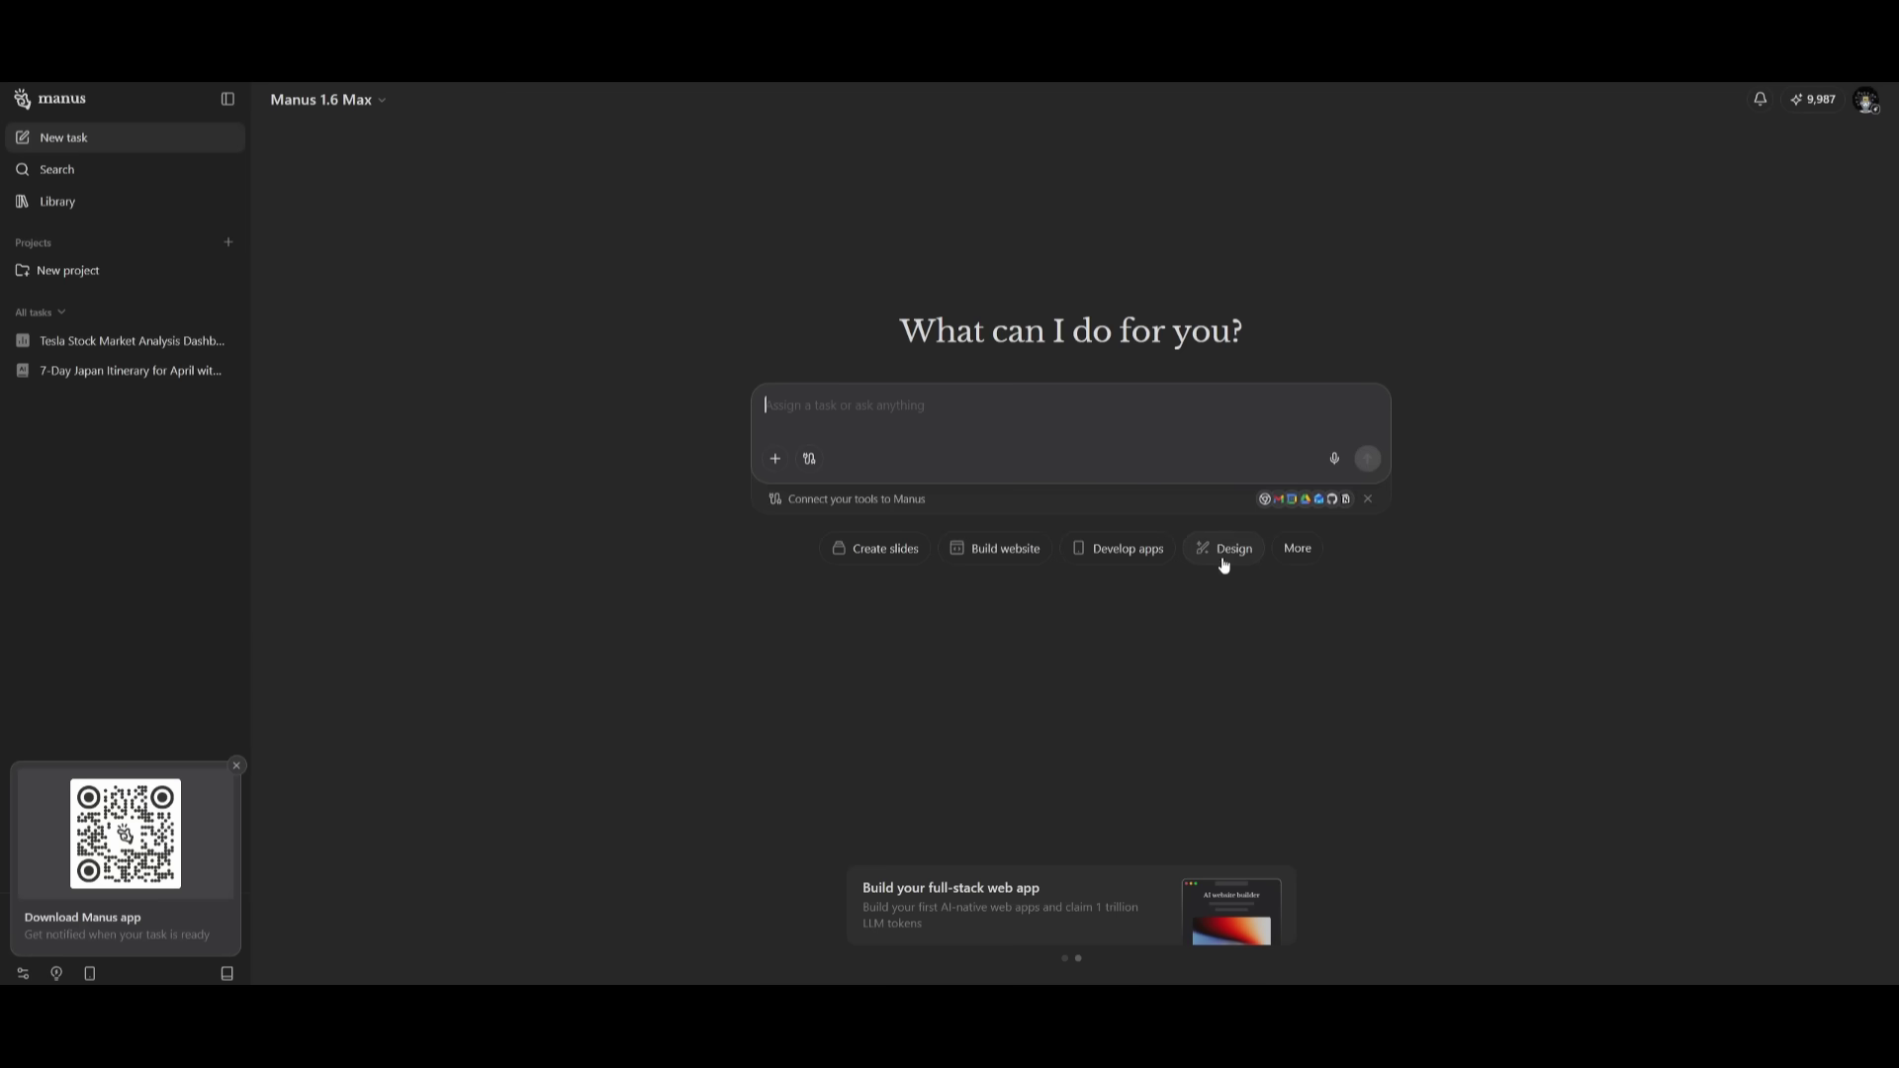
{"action": "left_click", "coordinate": [1294, 549]}
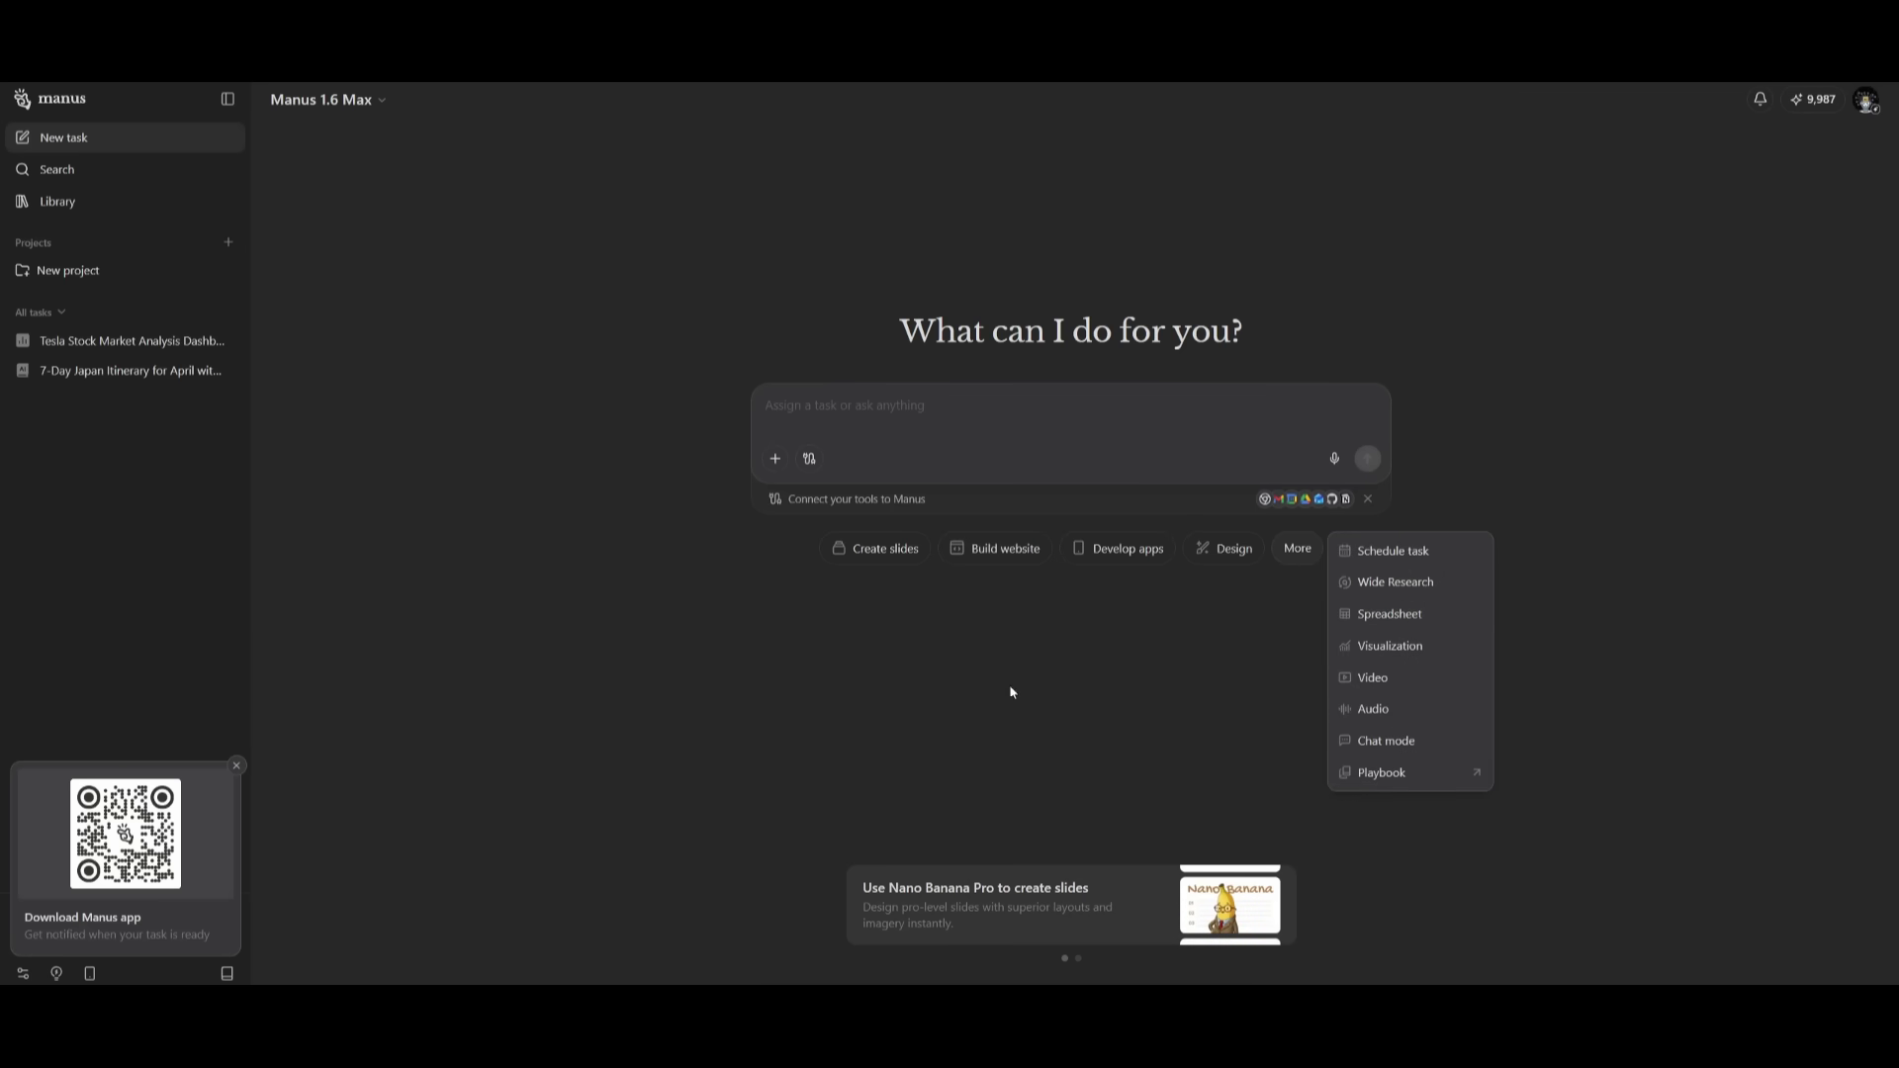
{"action": "left_click", "coordinate": [909, 393]}
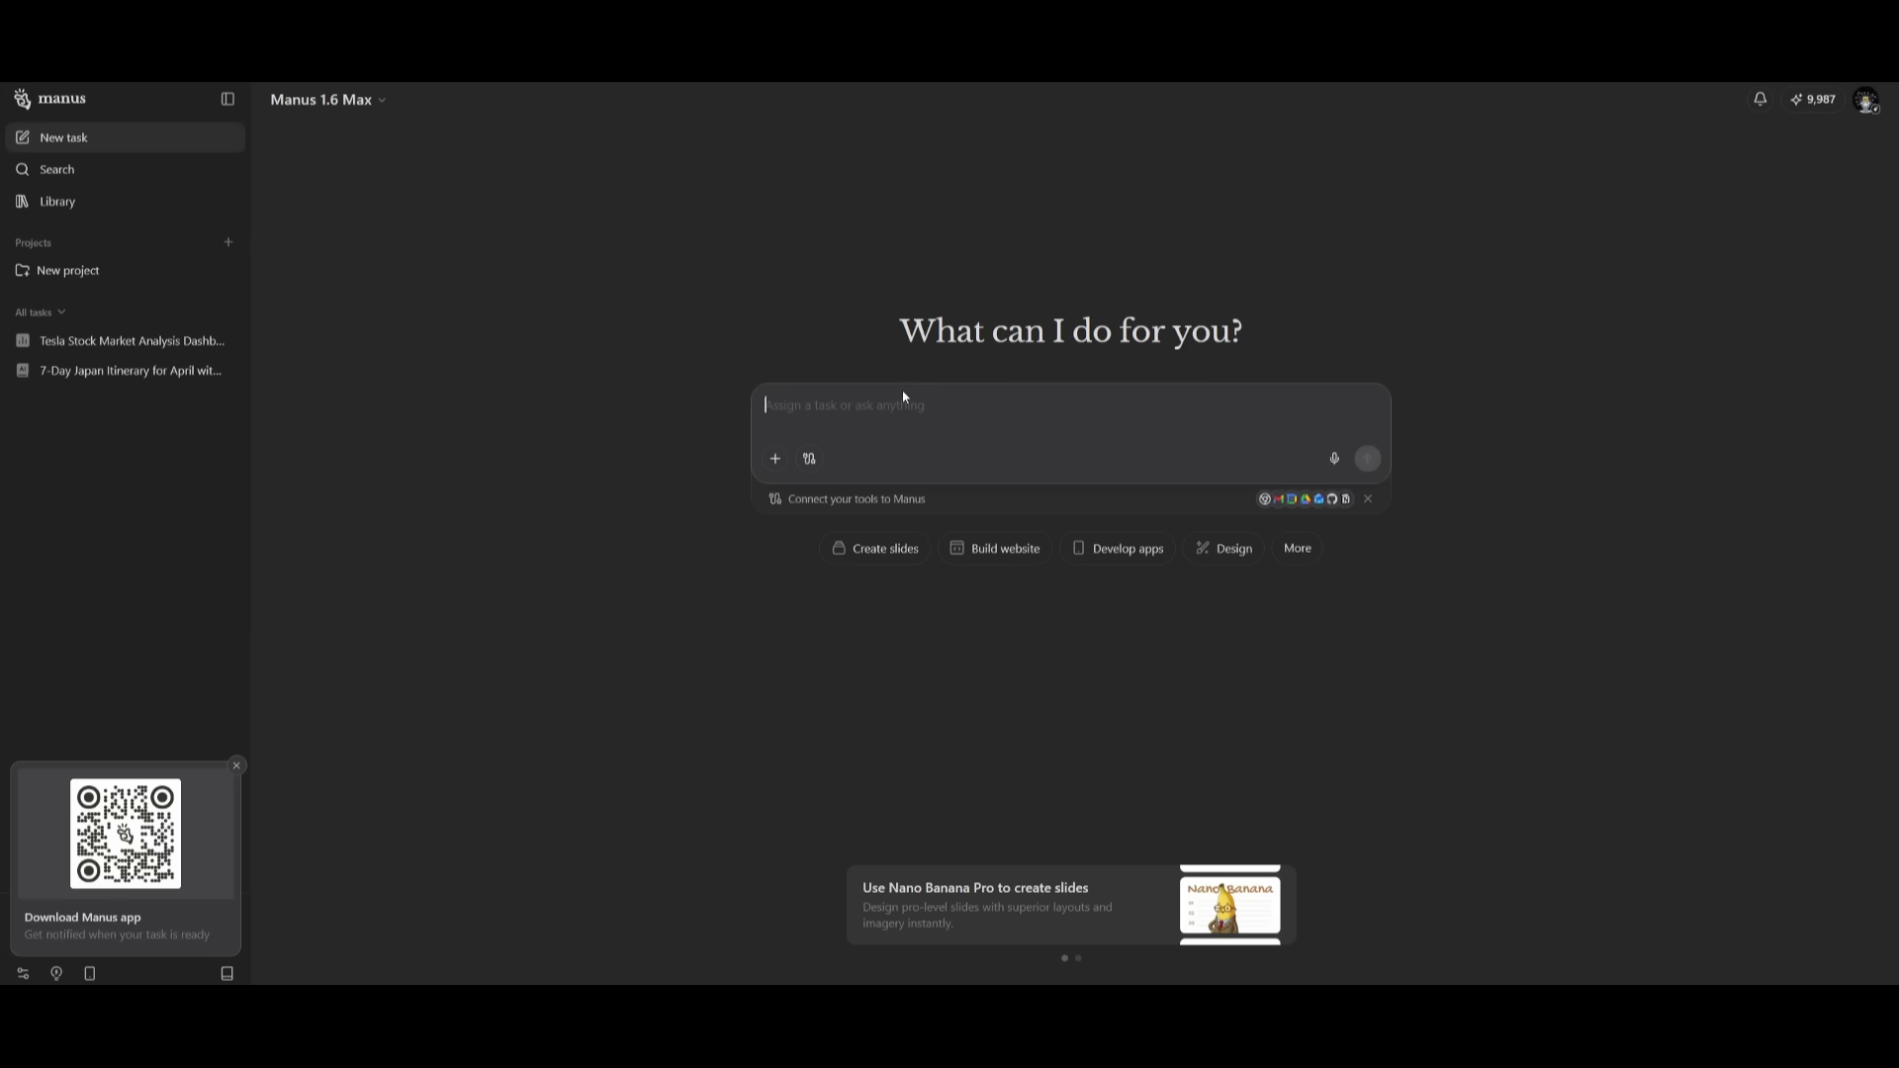
Step: Paste and submit the prompt researching the top 10 AI agent platforms in 2025
{"action": "key", "text": "ctrl+v"}
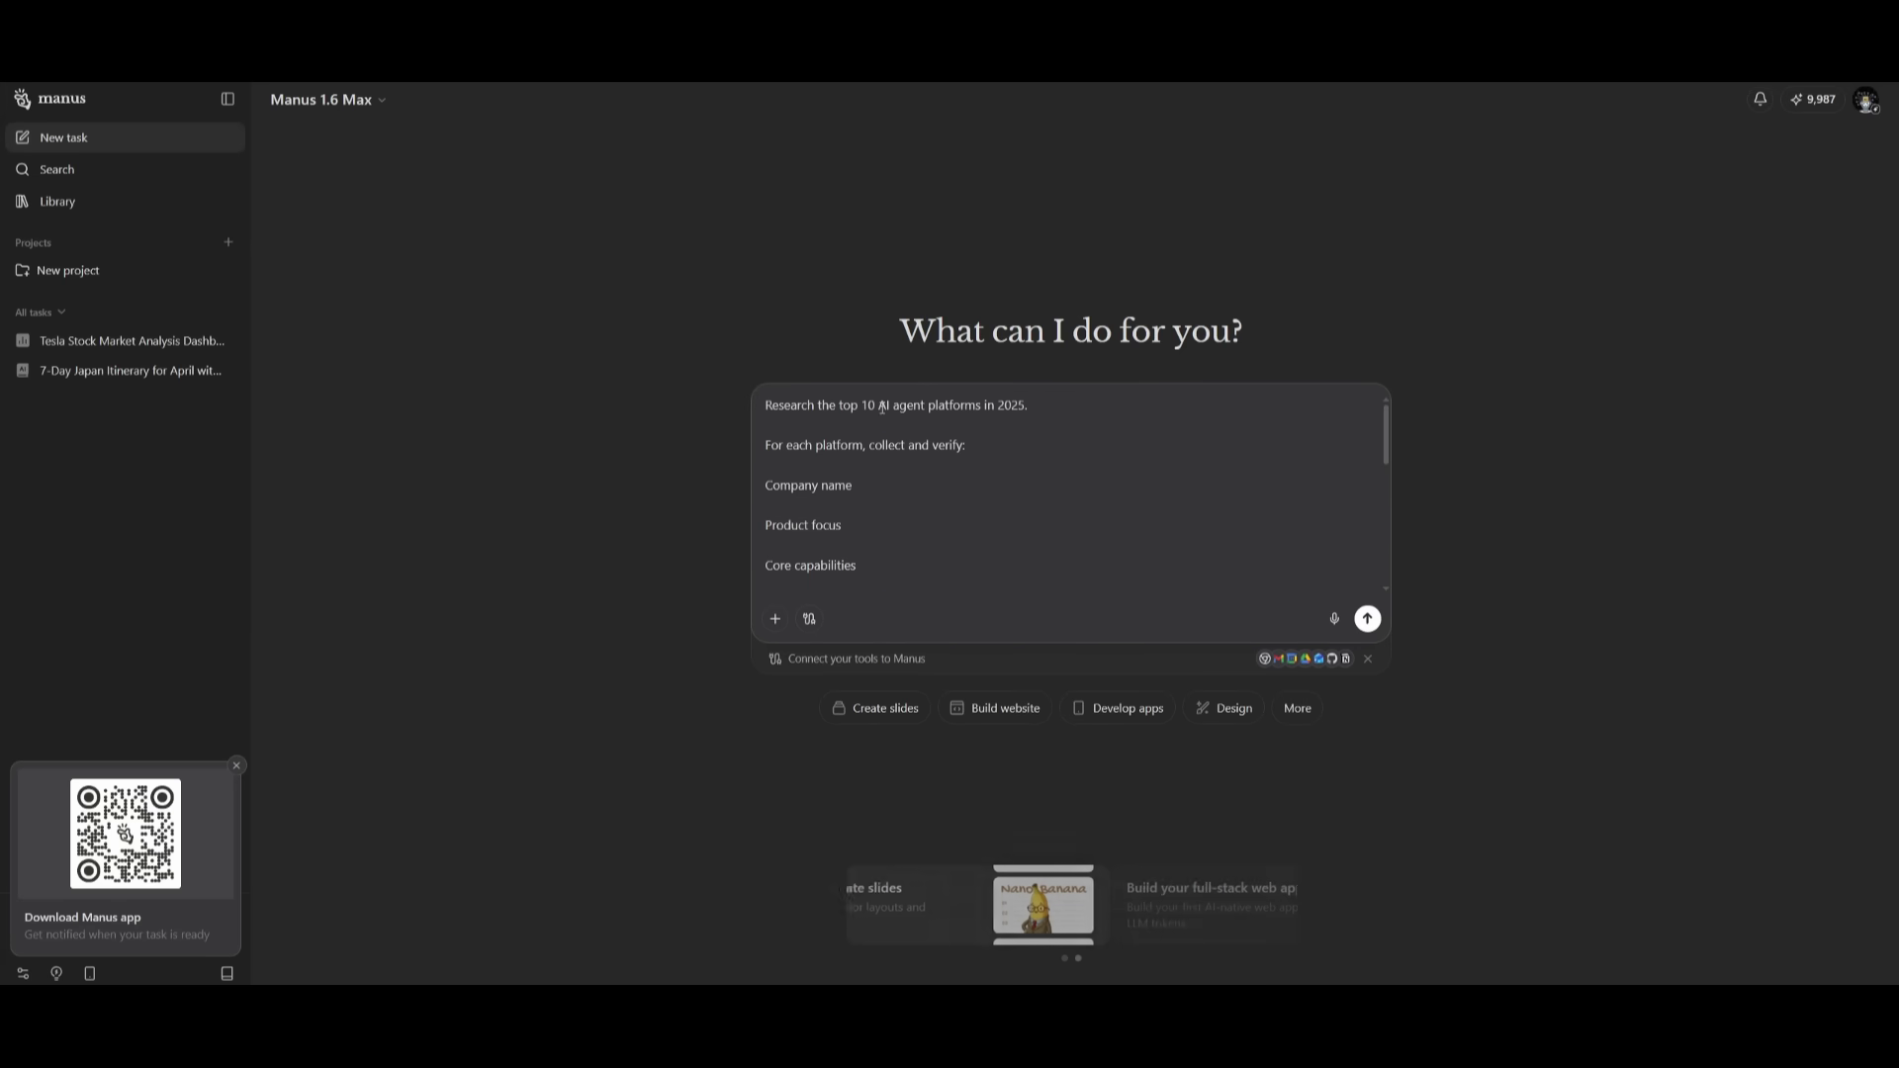
{"action": "left_click", "coordinate": [1368, 621]}
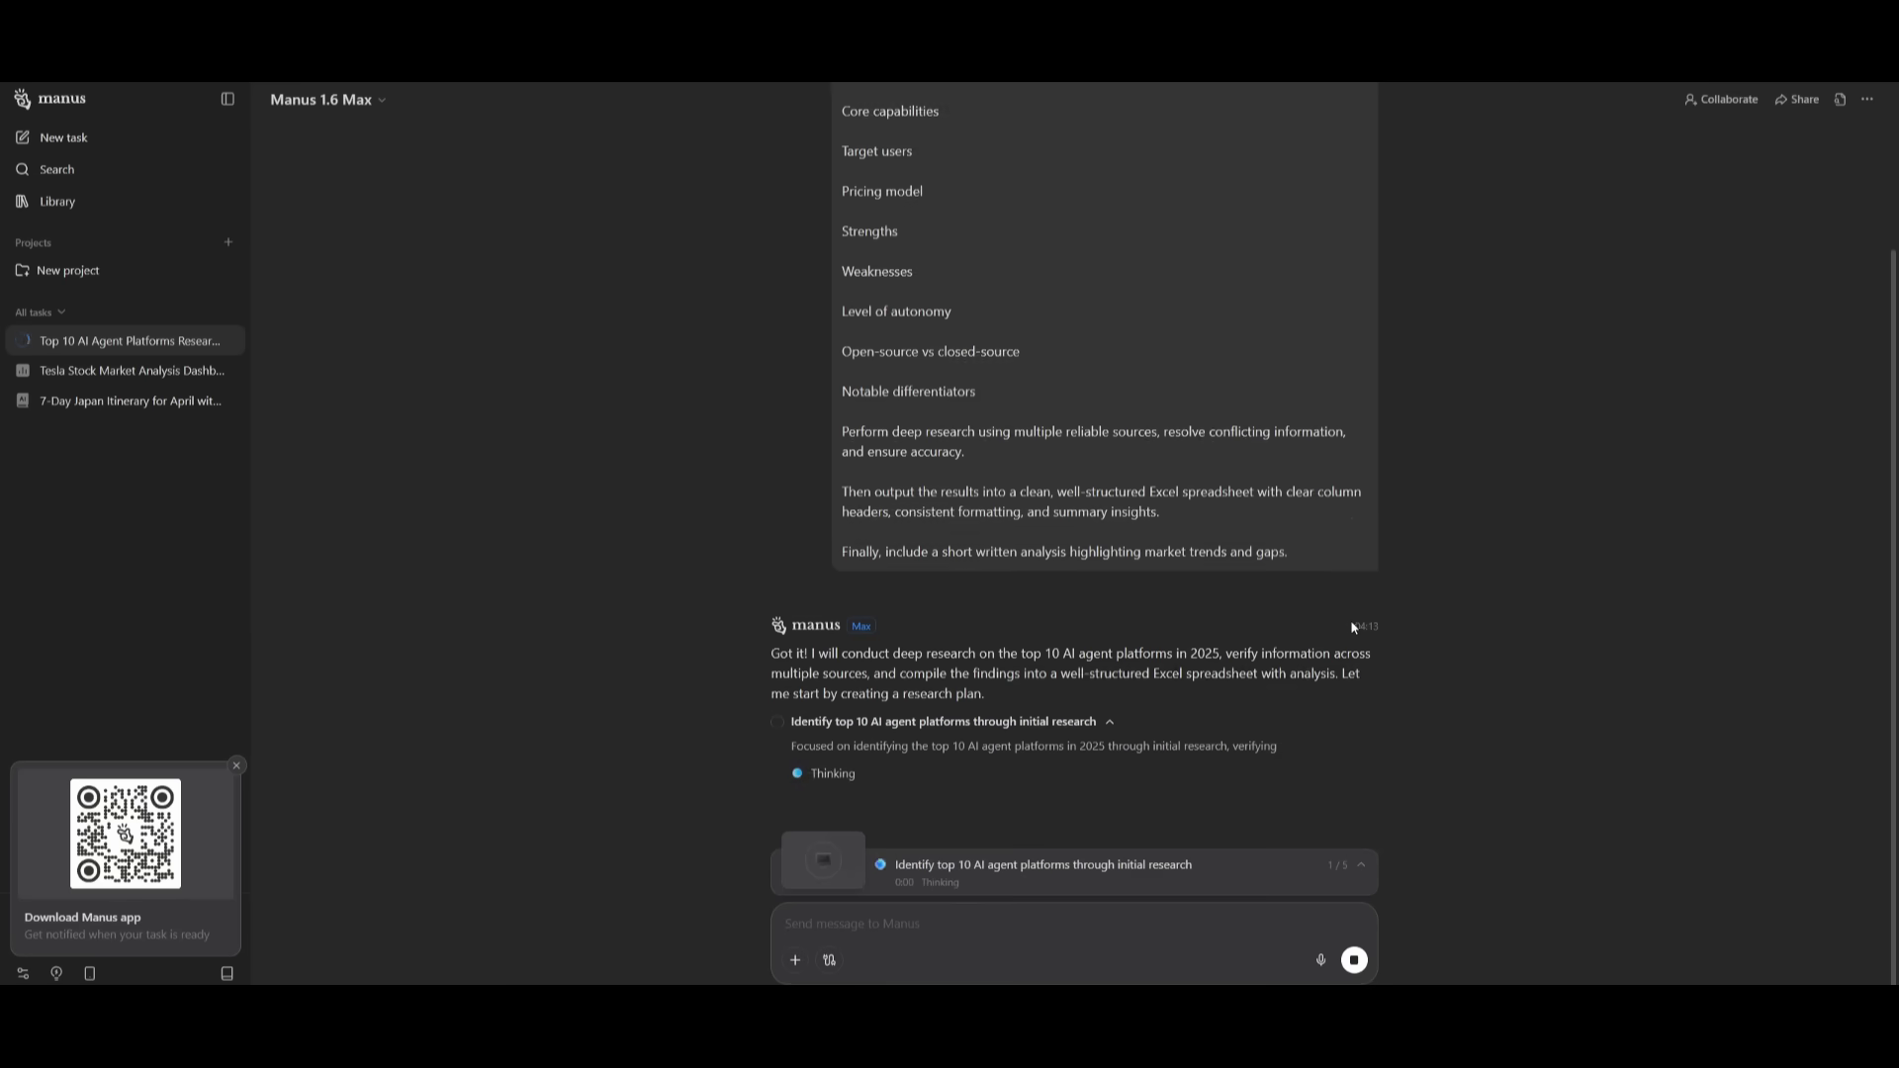
{"action": "scroll", "coordinate": [969, 232], "scroll_direction": "up", "scroll_amount": 2}
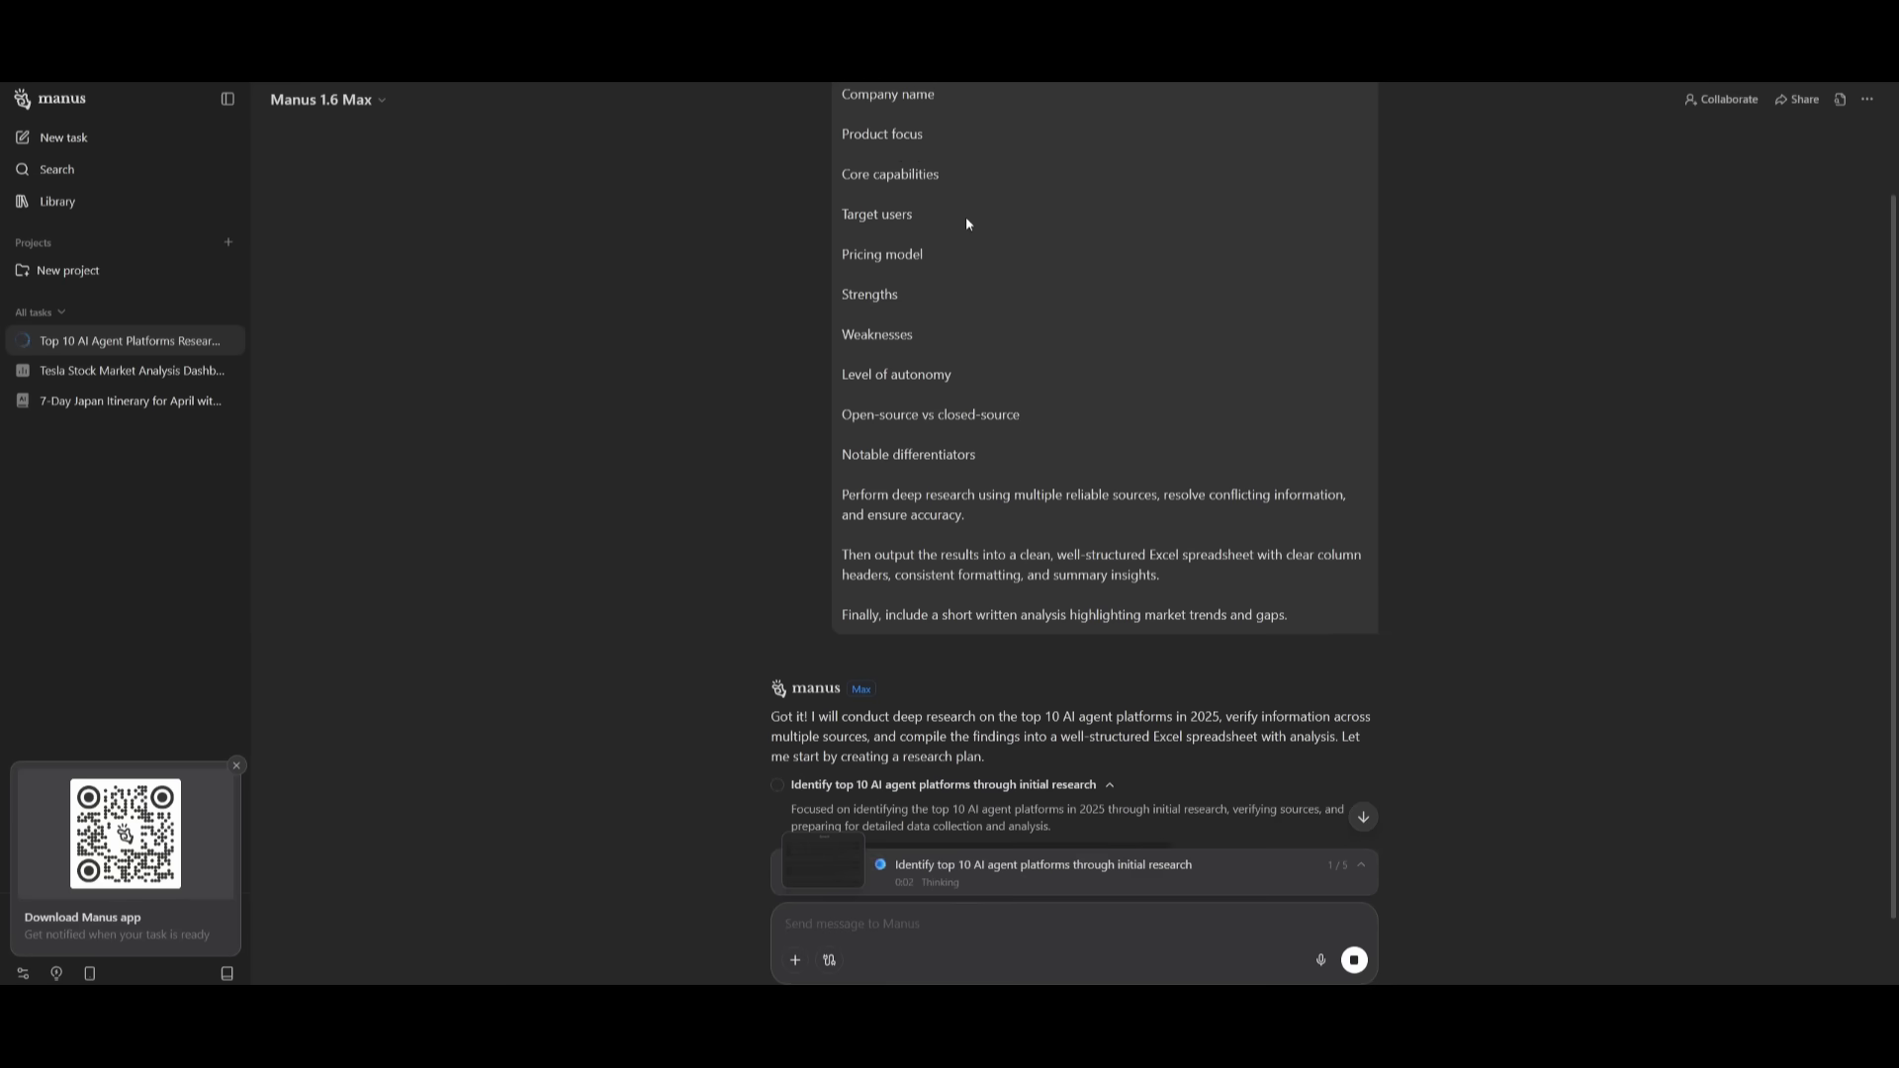
{"action": "scroll", "coordinate": [866, 343], "scroll_direction": "down", "scroll_amount": 2}
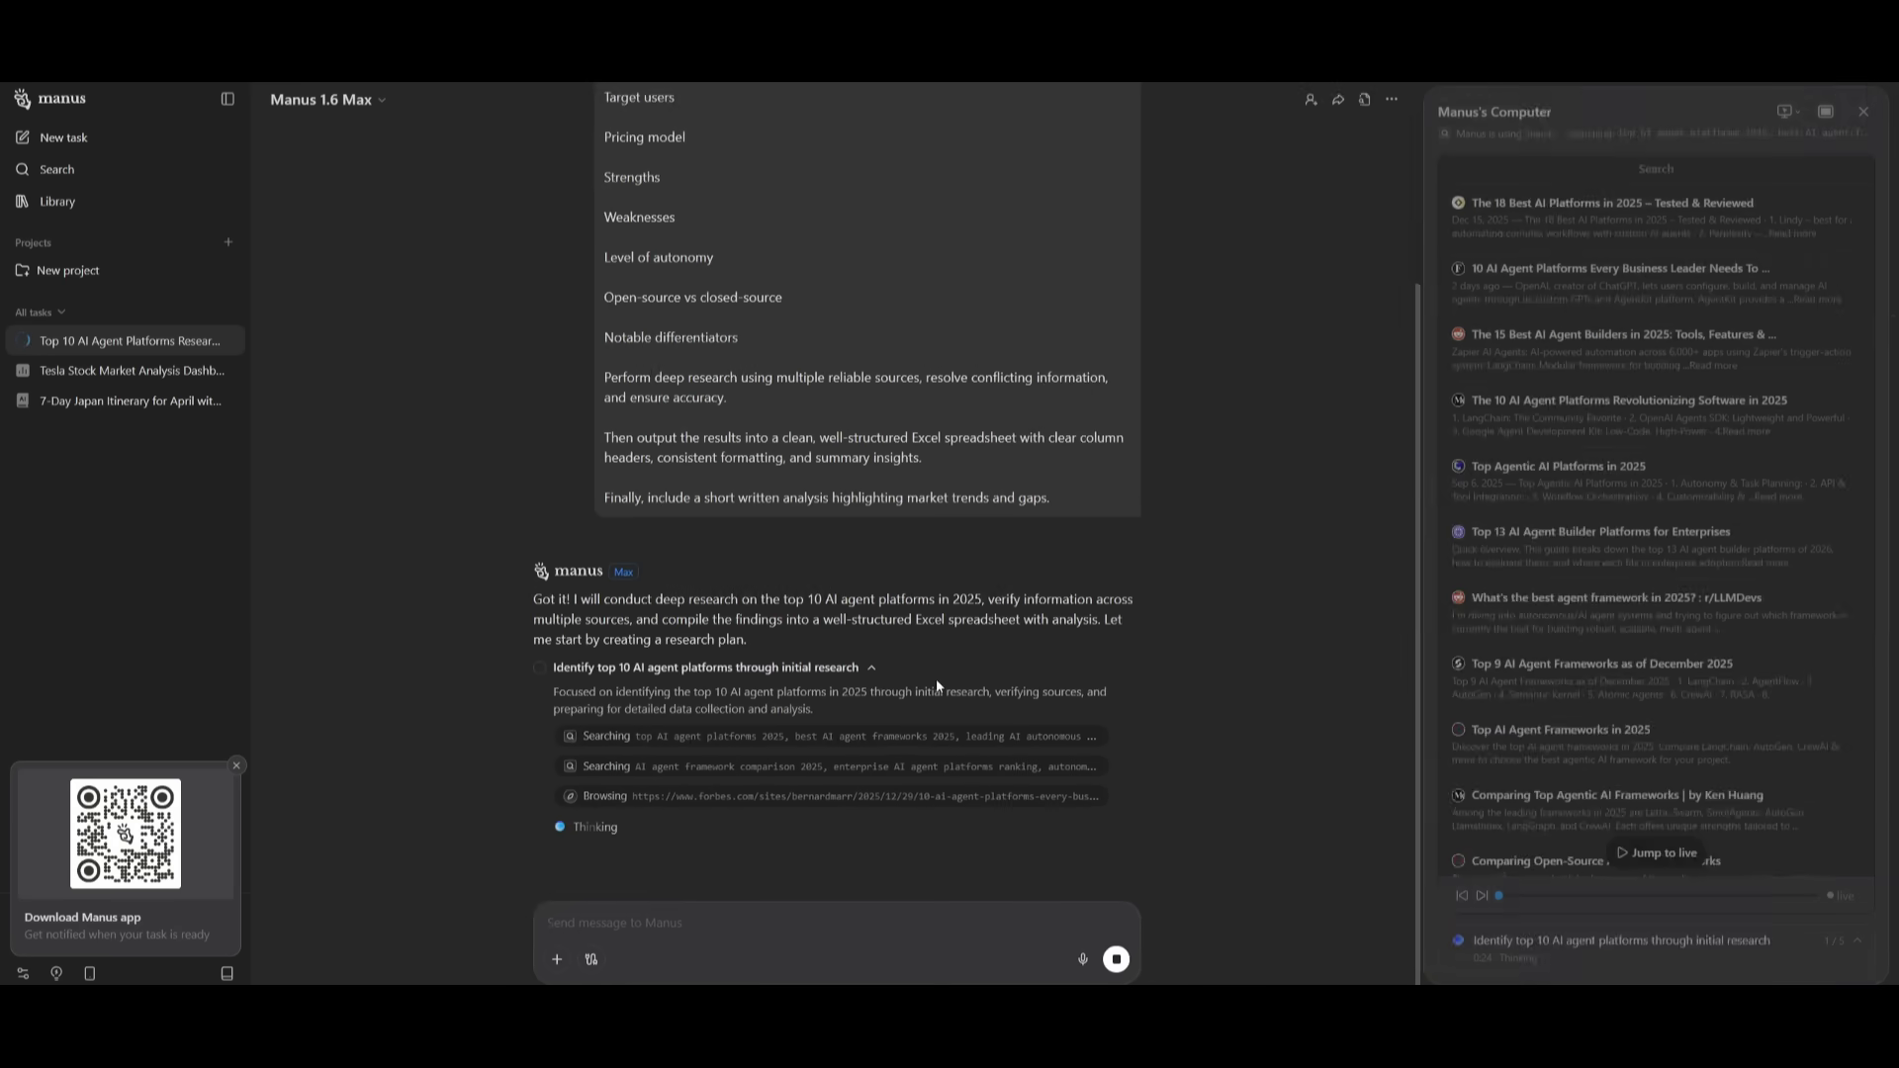
Step: Replay the Forbes page the agent browsed in Manus's Computer panel
{"action": "scroll", "coordinate": [1276, 524], "scroll_direction": "down", "scroll_amount": 3}
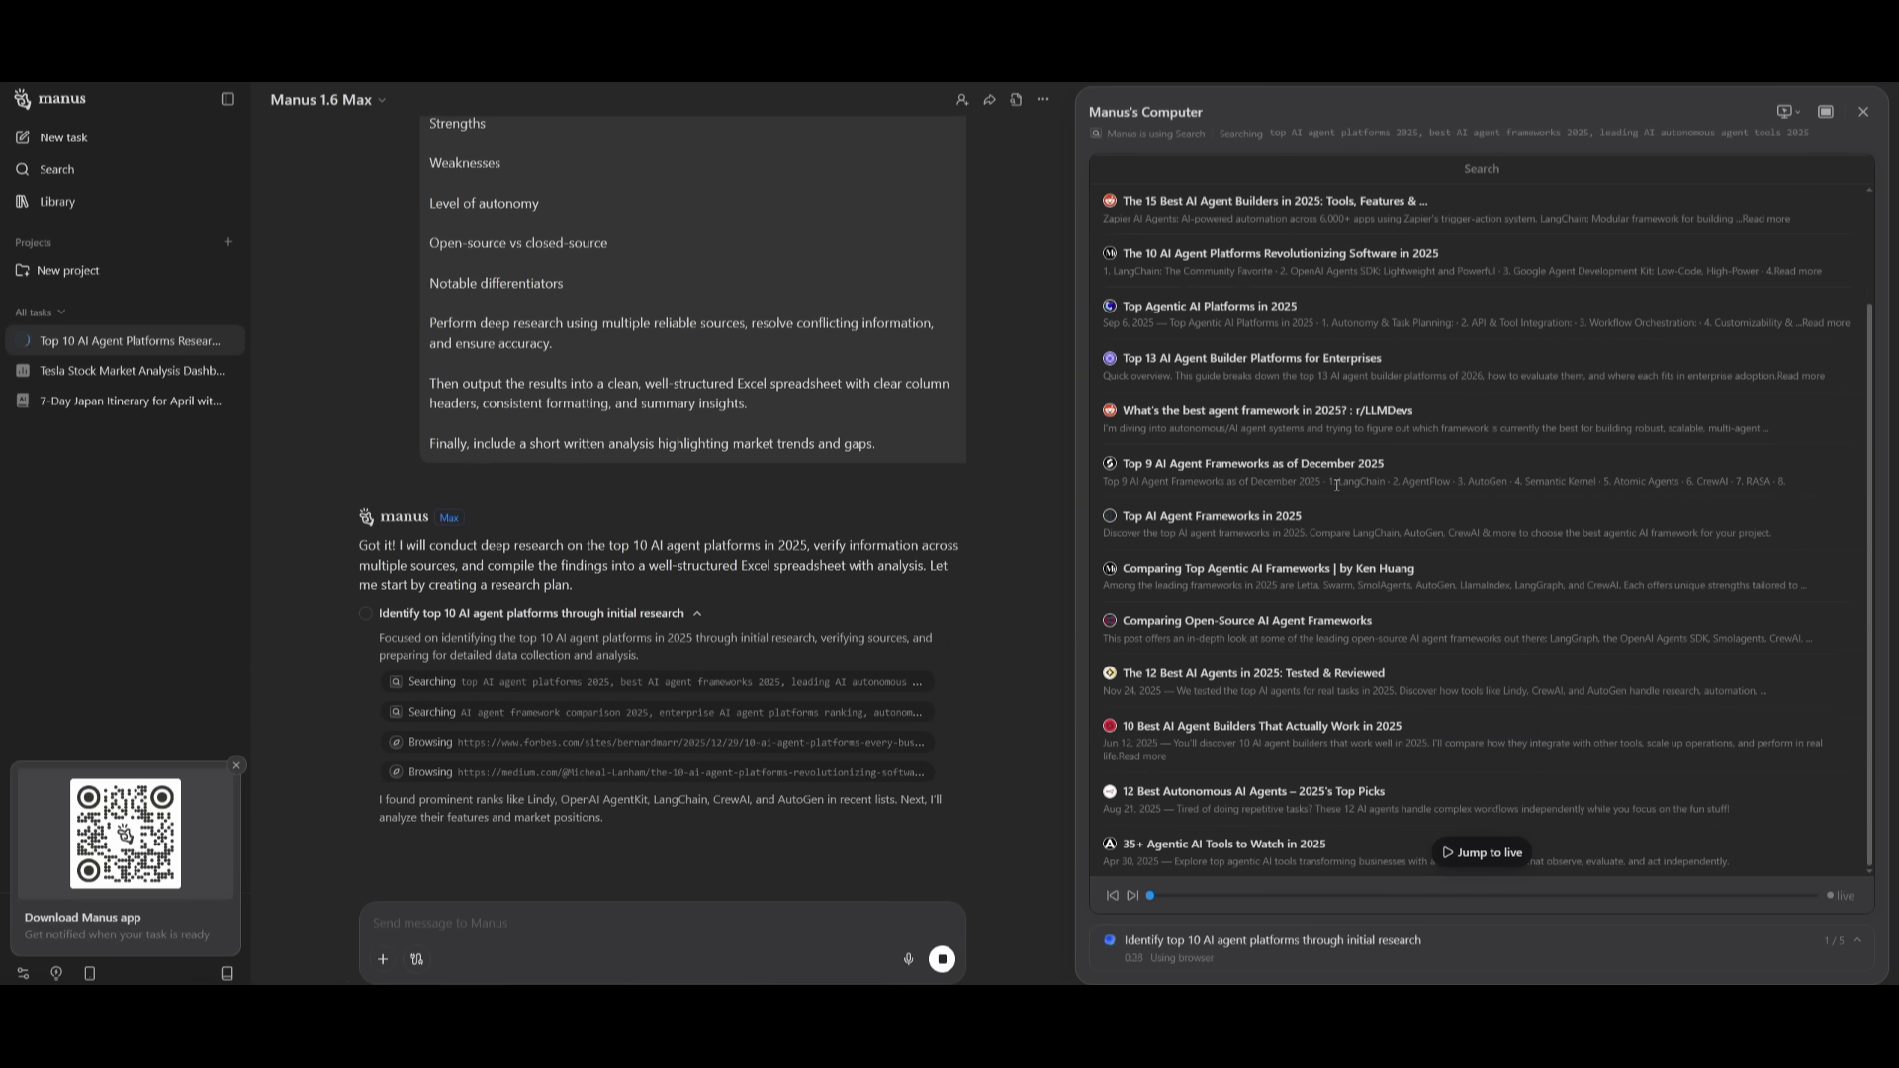
{"action": "left_click", "coordinate": [531, 740]}
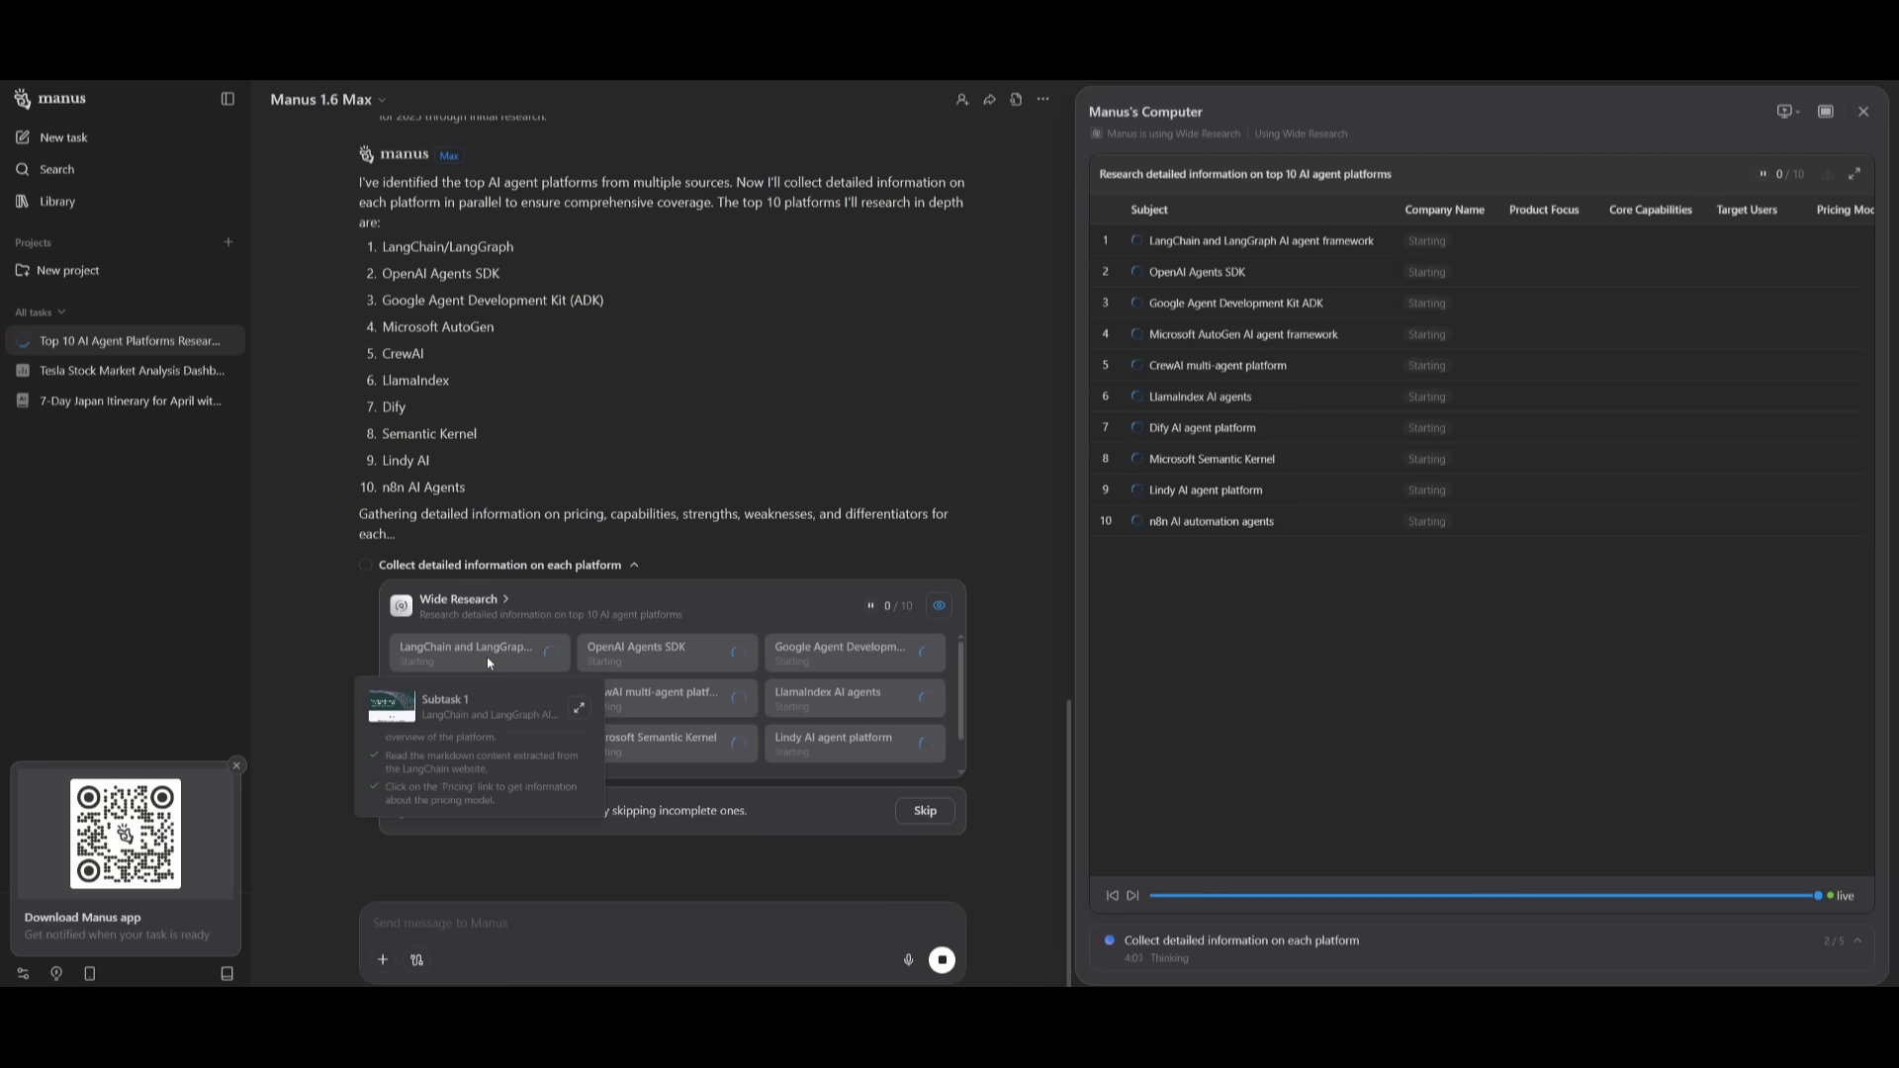
Step: Follow the Wide Research subtasks until the spreadsheet, Markdown report and pricing table are delivered
{"action": "mouse_move", "coordinate": [636, 649]}
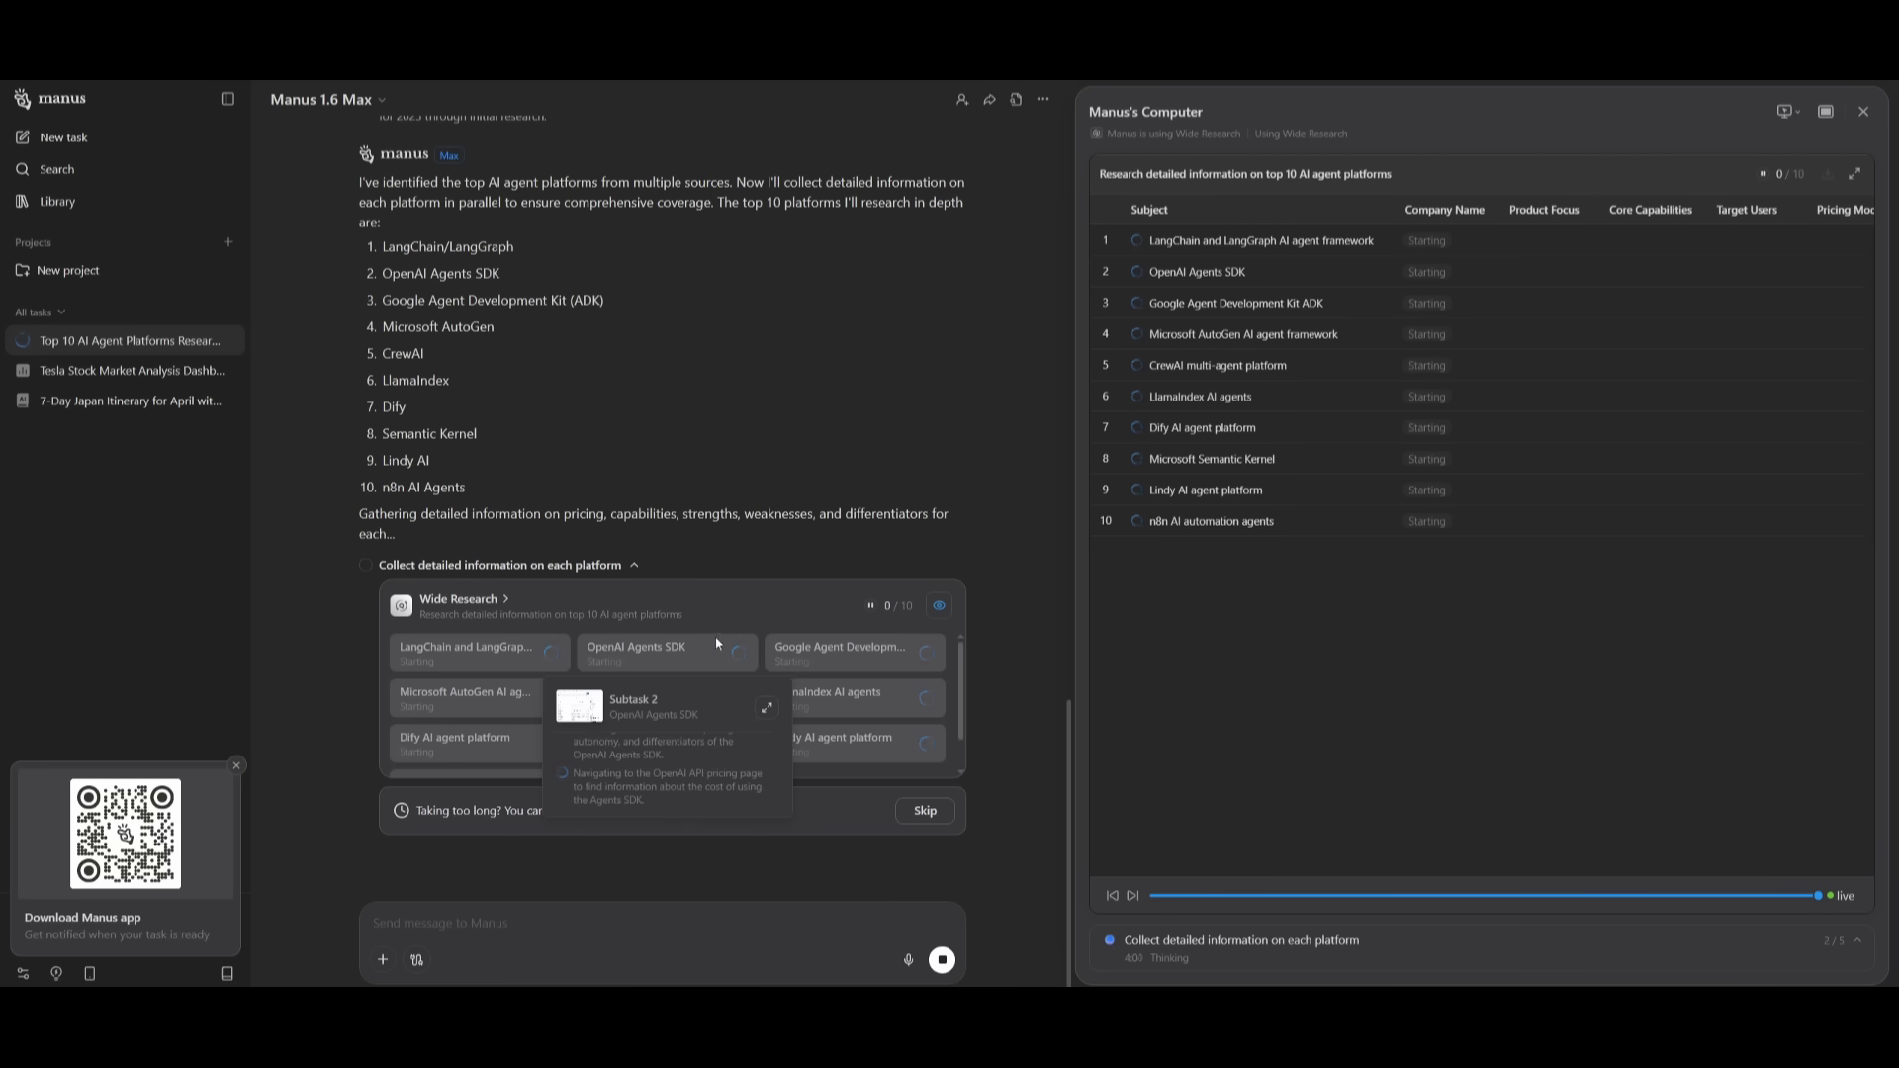
{"action": "scroll", "coordinate": [810, 651], "scroll_direction": "down", "scroll_amount": 1}
{"action": "mouse_move", "coordinate": [810, 651]}
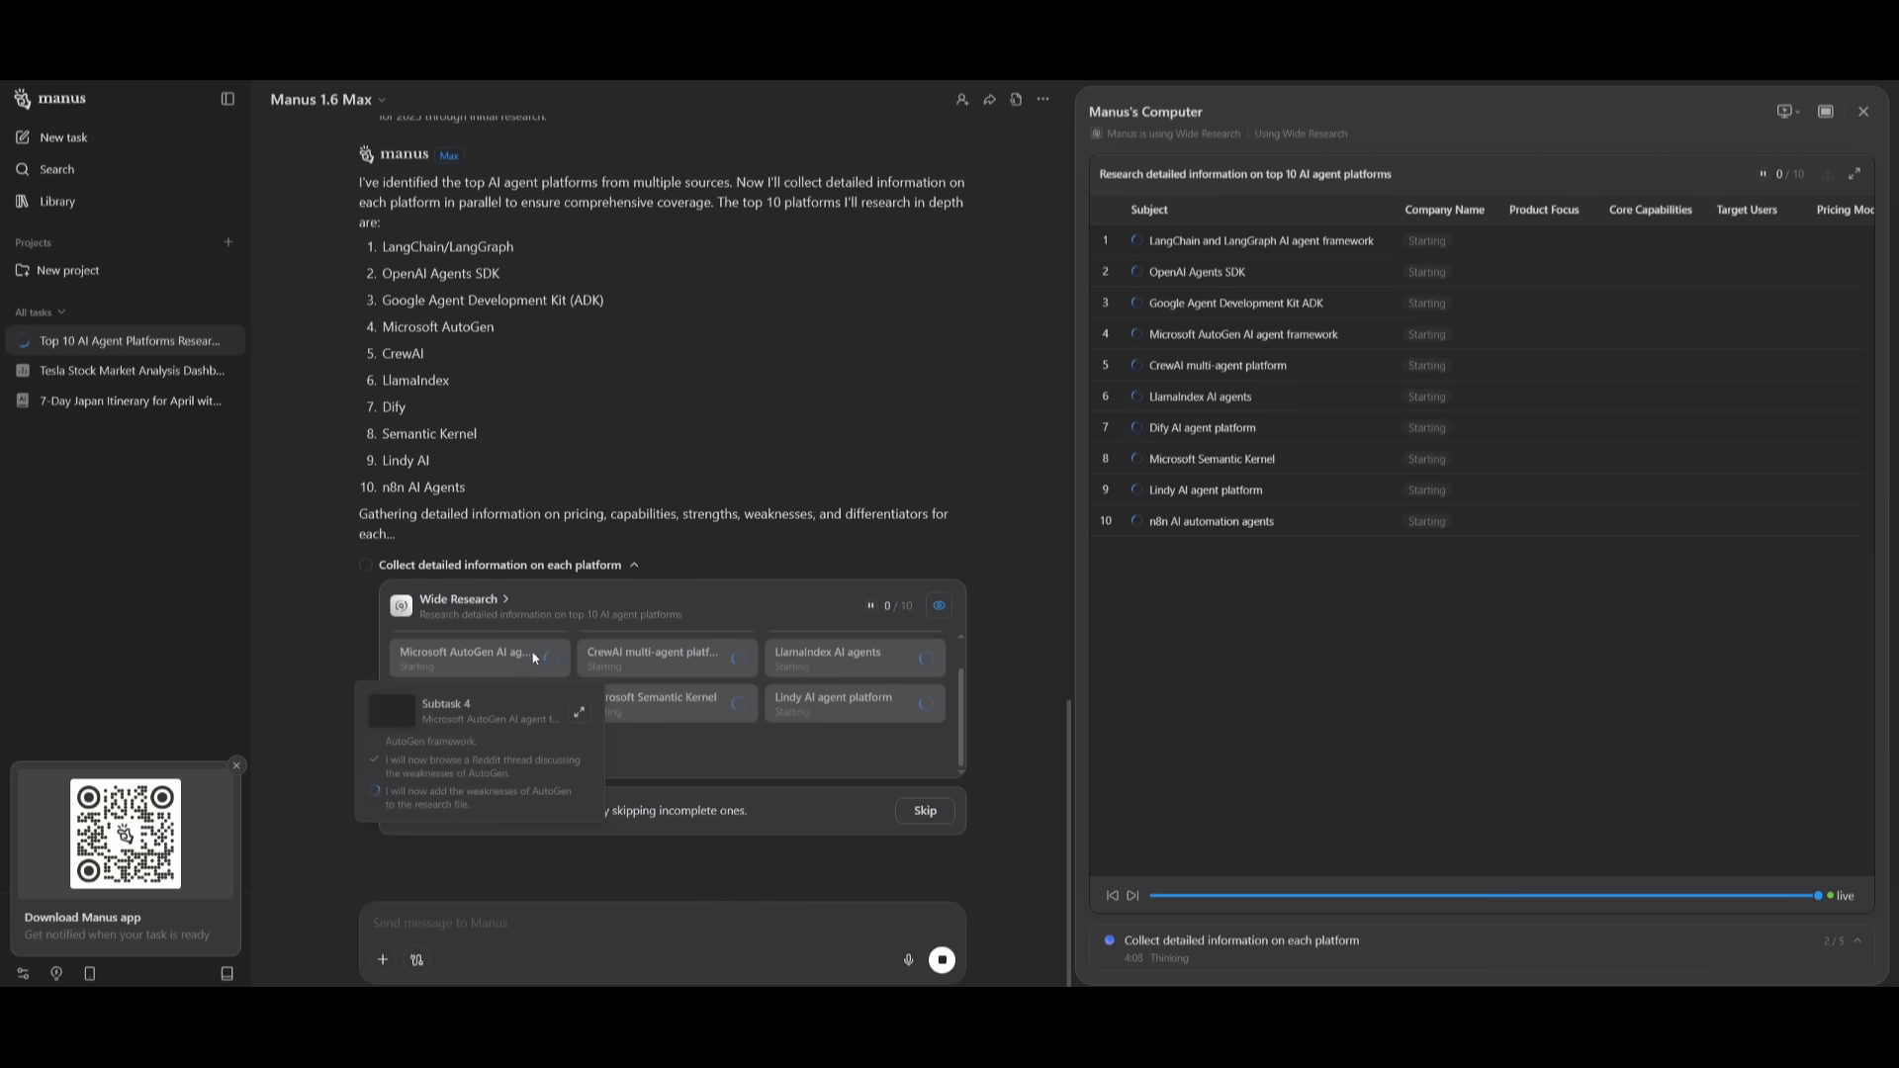
{"action": "mouse_move", "coordinate": [734, 653]}
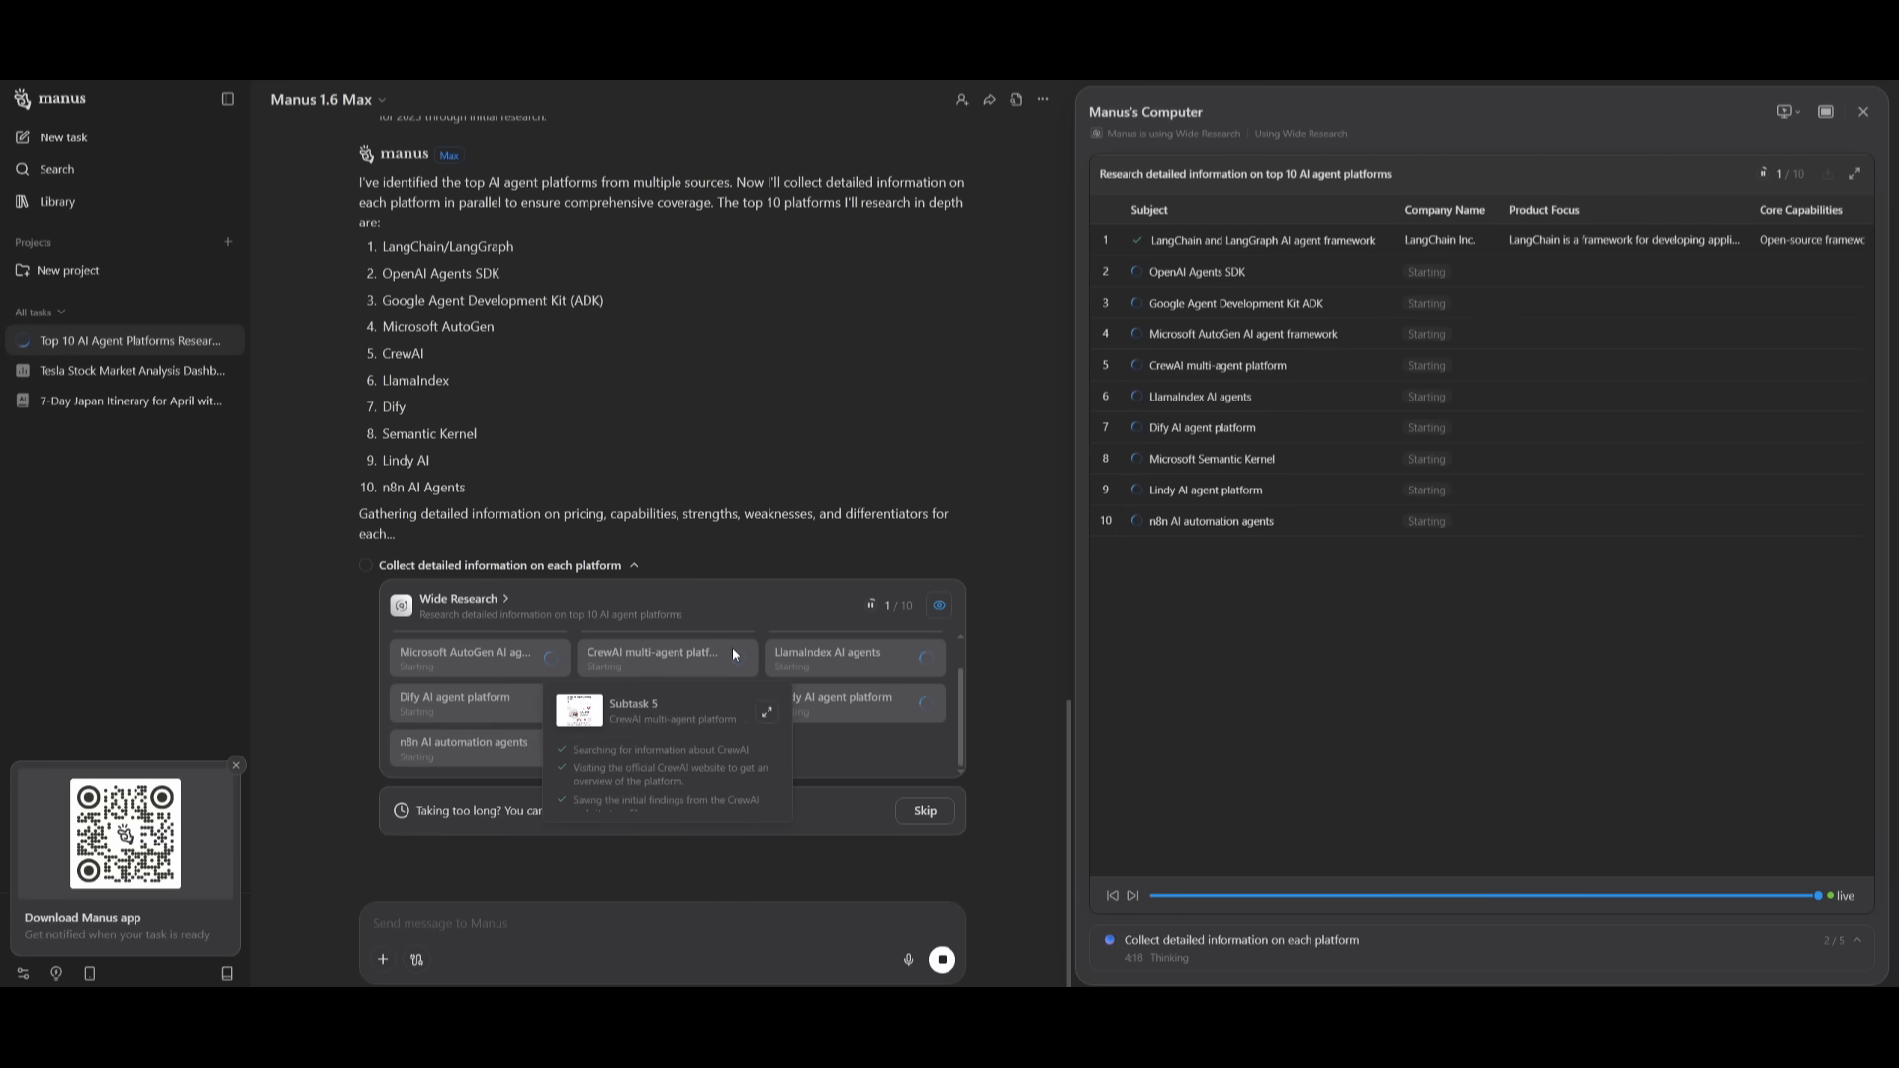
{"action": "mouse_move", "coordinate": [1318, 246]}
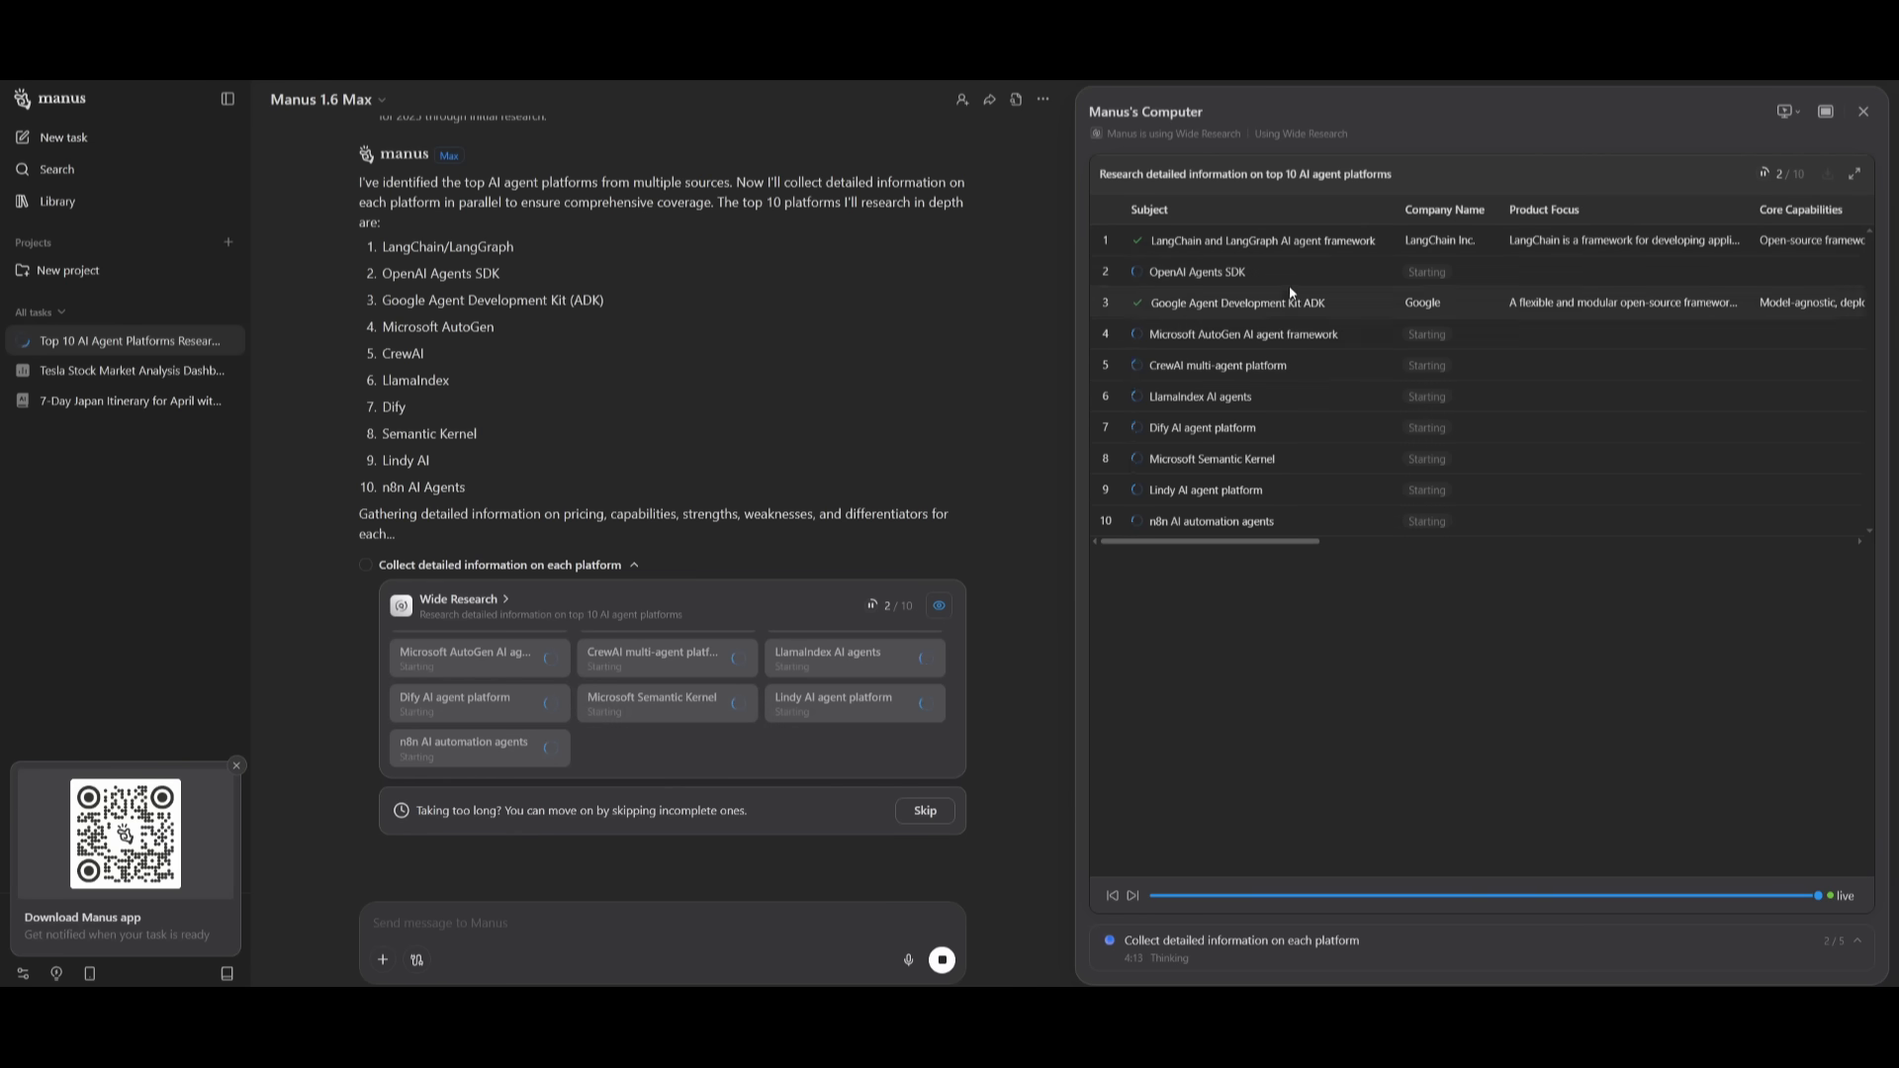
{"action": "mouse_move", "coordinate": [1220, 349]}
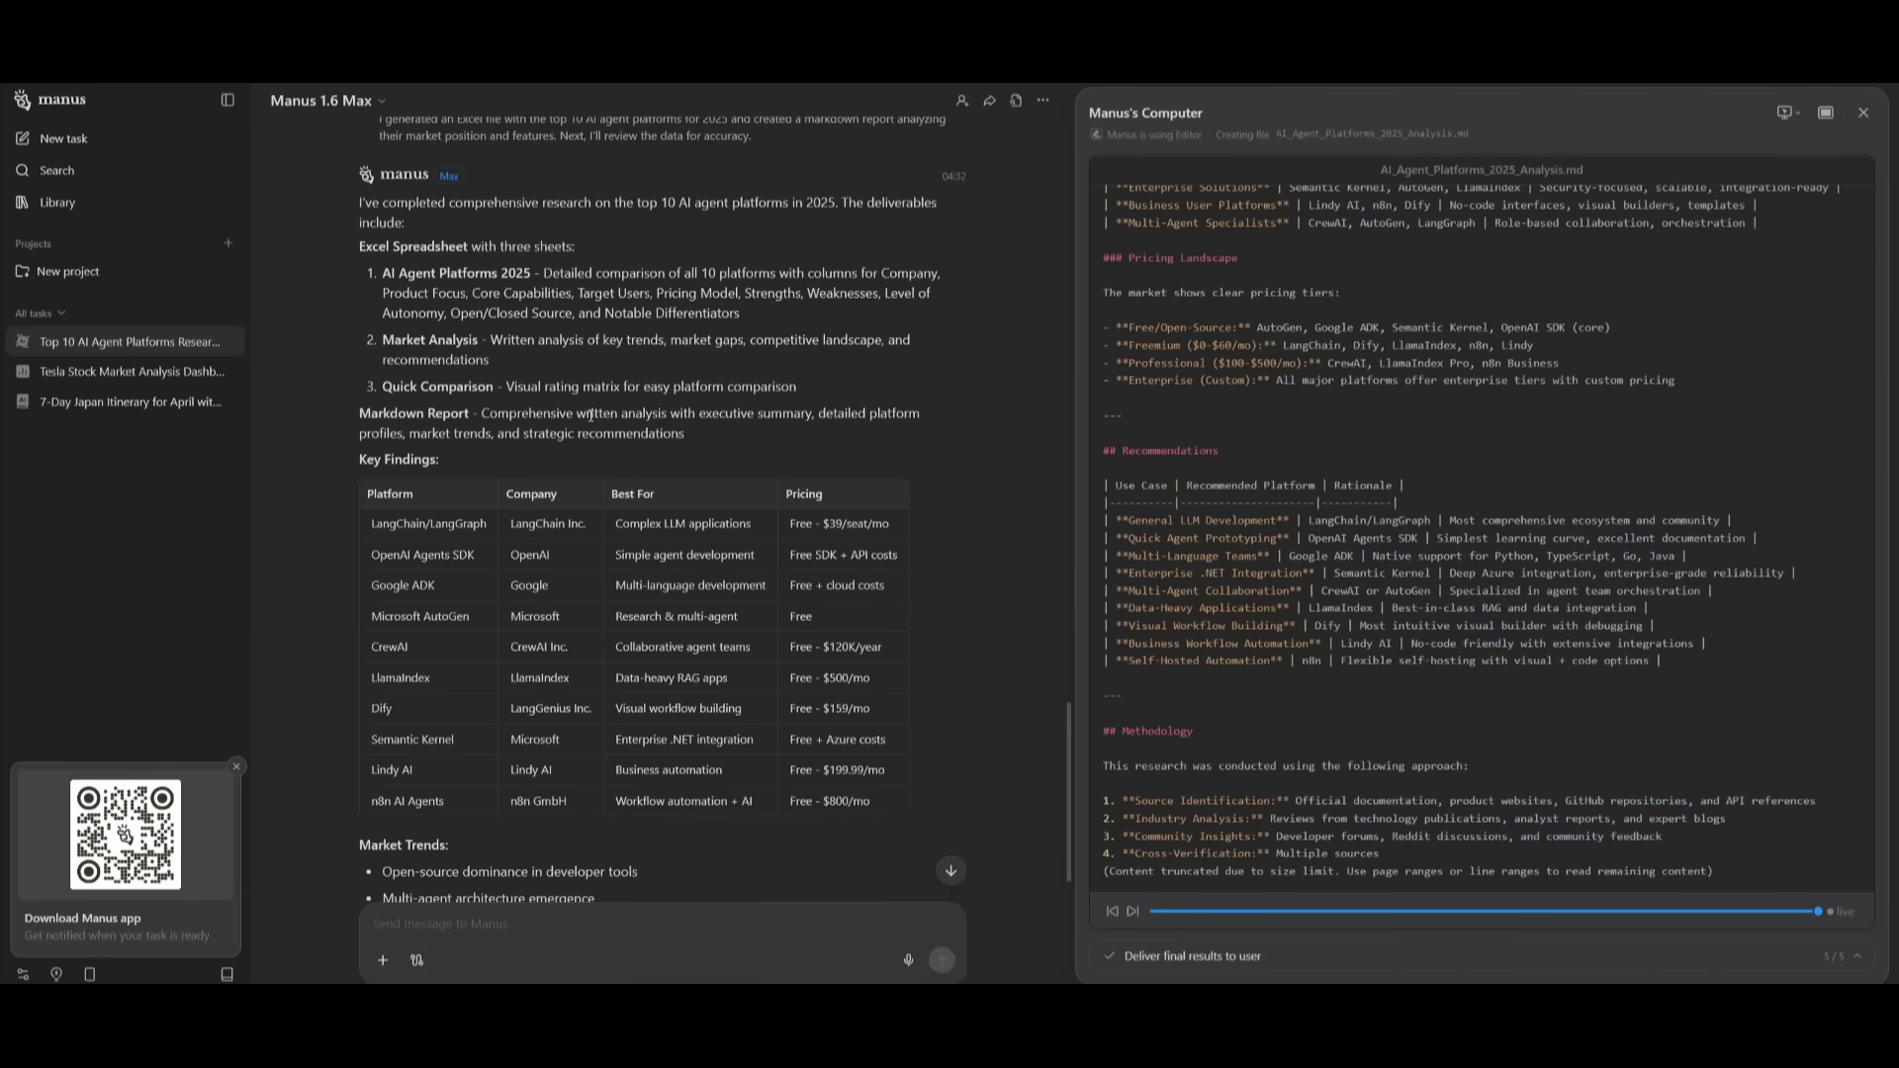
{"action": "scroll", "coordinate": [568, 419], "scroll_direction": "down", "scroll_amount": 1}
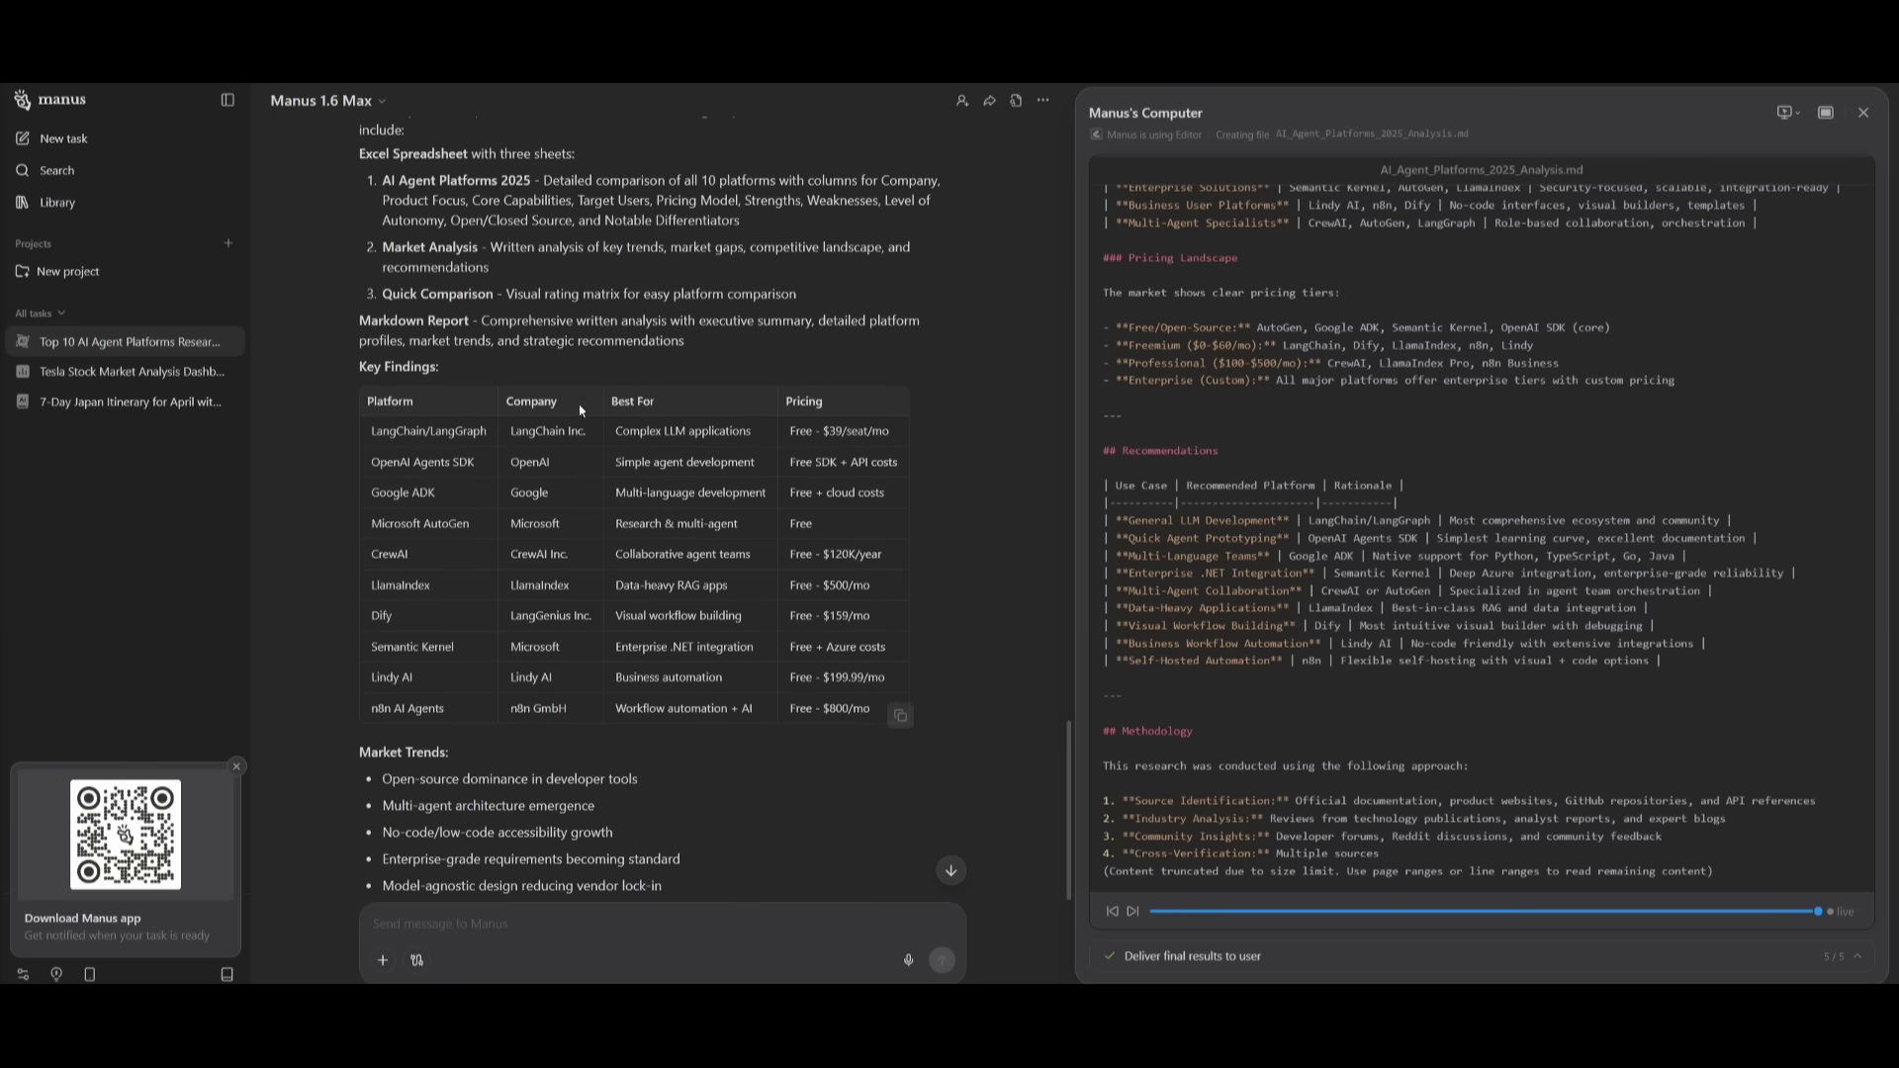
{"action": "scroll", "coordinate": [751, 512], "scroll_direction": "down", "scroll_amount": 2}
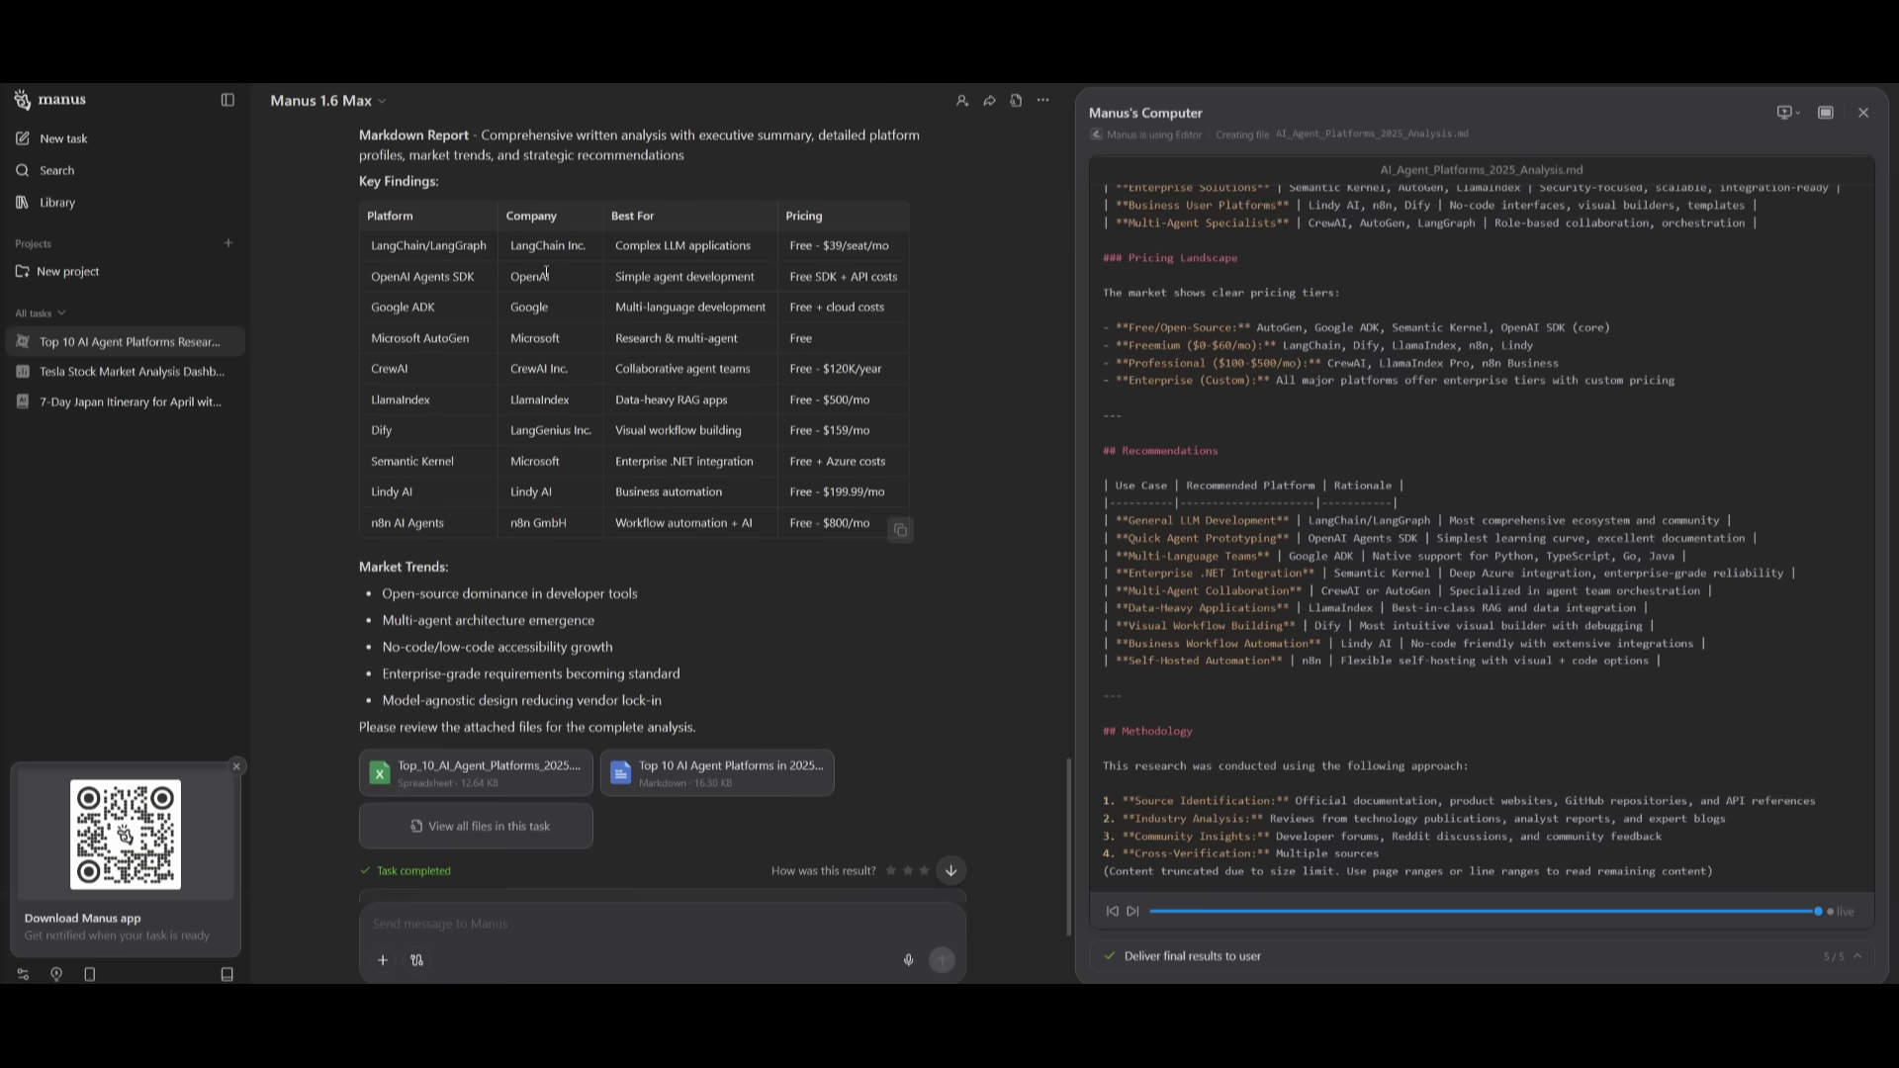
Step: Open the 'Top 10 AI Agent Platforms in 2025' Markdown report and read down to Methodology
{"action": "left_click", "coordinate": [714, 767]}
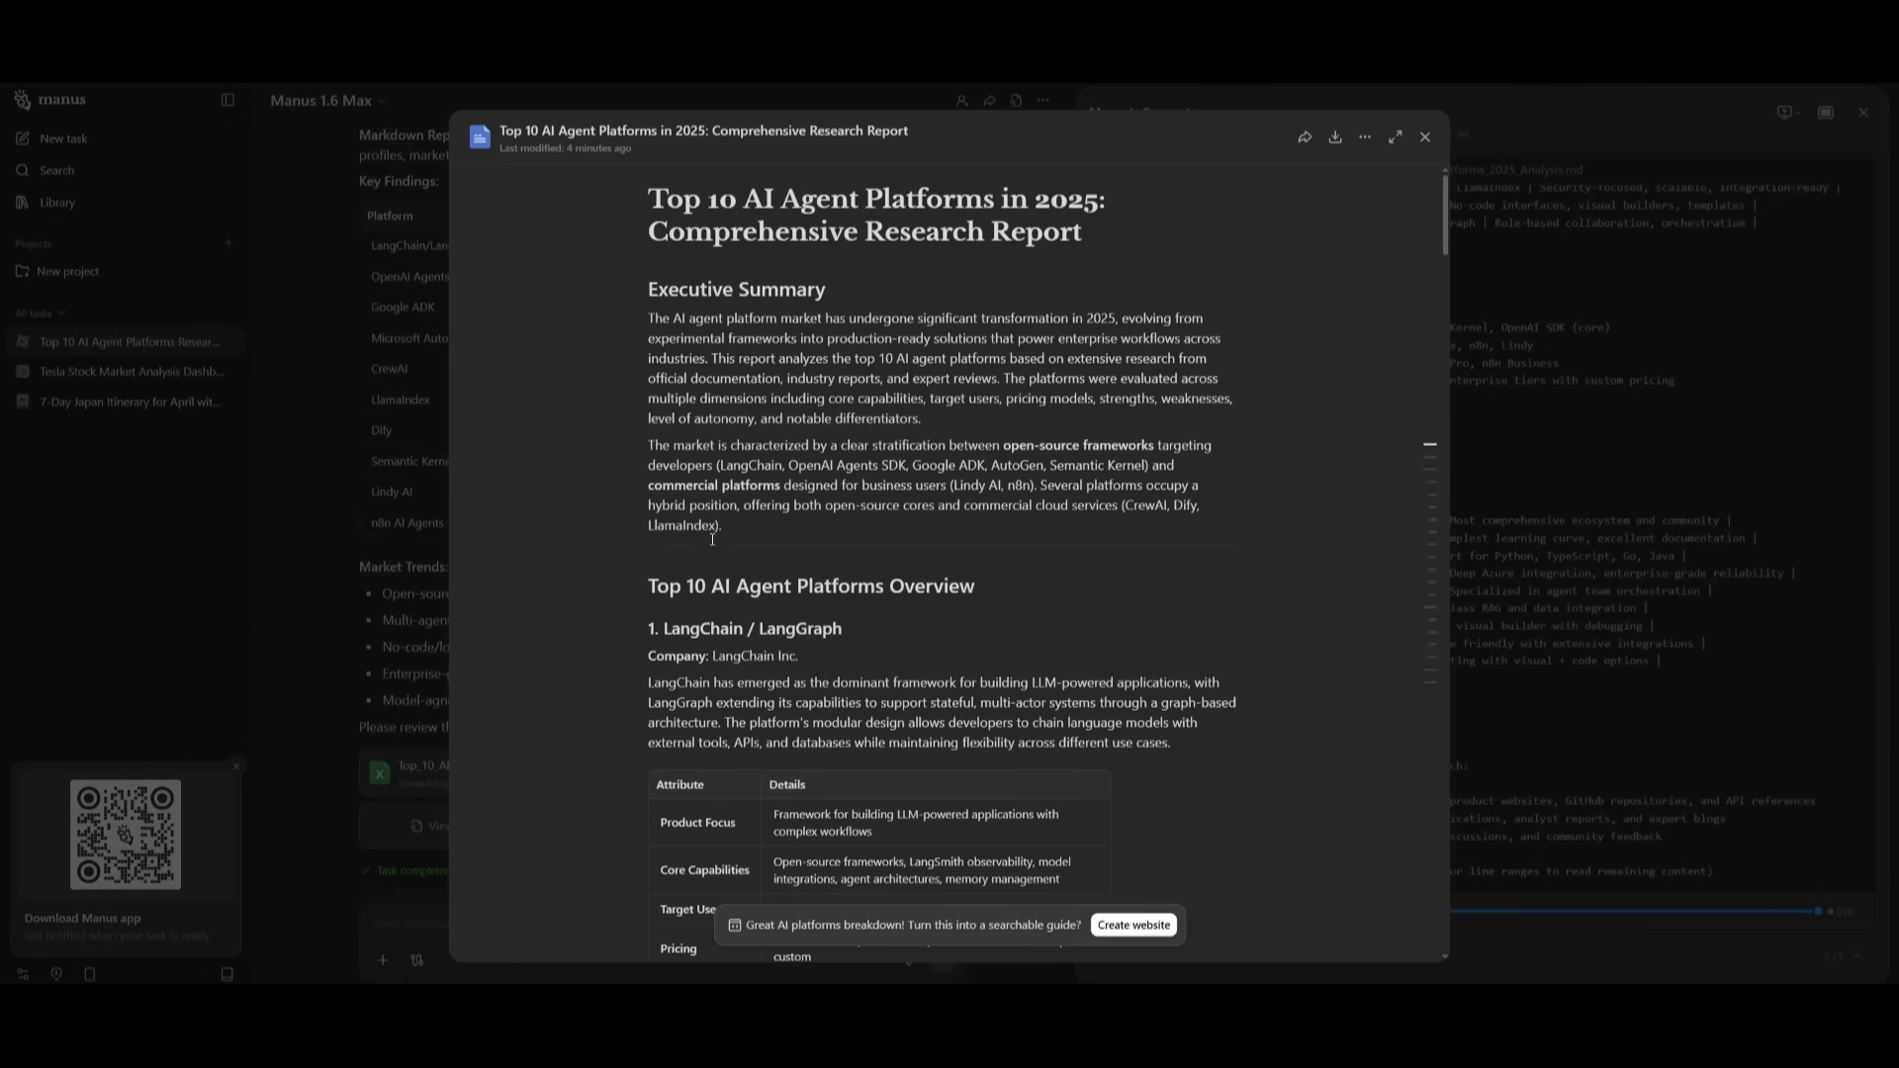
{"action": "scroll", "coordinate": [927, 557], "scroll_direction": "down", "scroll_amount": 15}
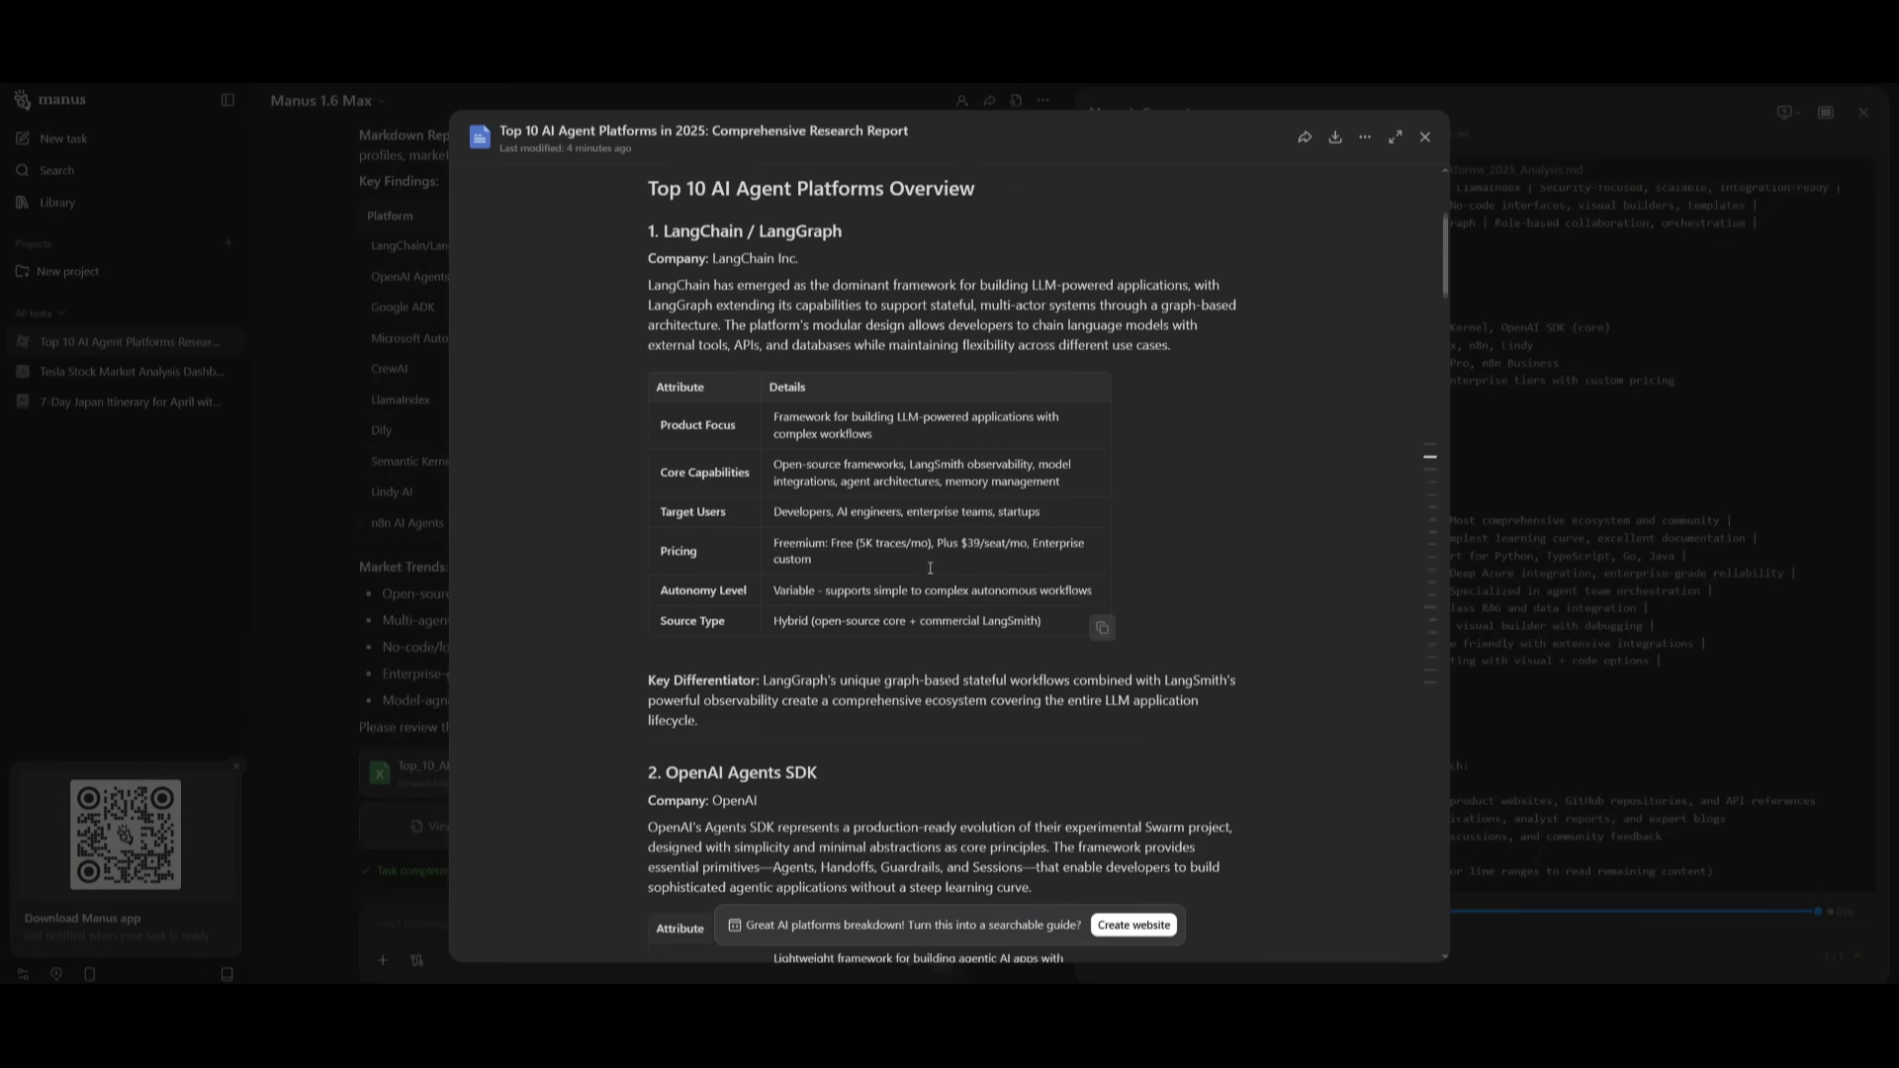
{"action": "scroll", "coordinate": [968, 568], "scroll_direction": "down", "scroll_amount": 8}
{"action": "scroll", "coordinate": [919, 569], "scroll_direction": "down", "scroll_amount": 3}
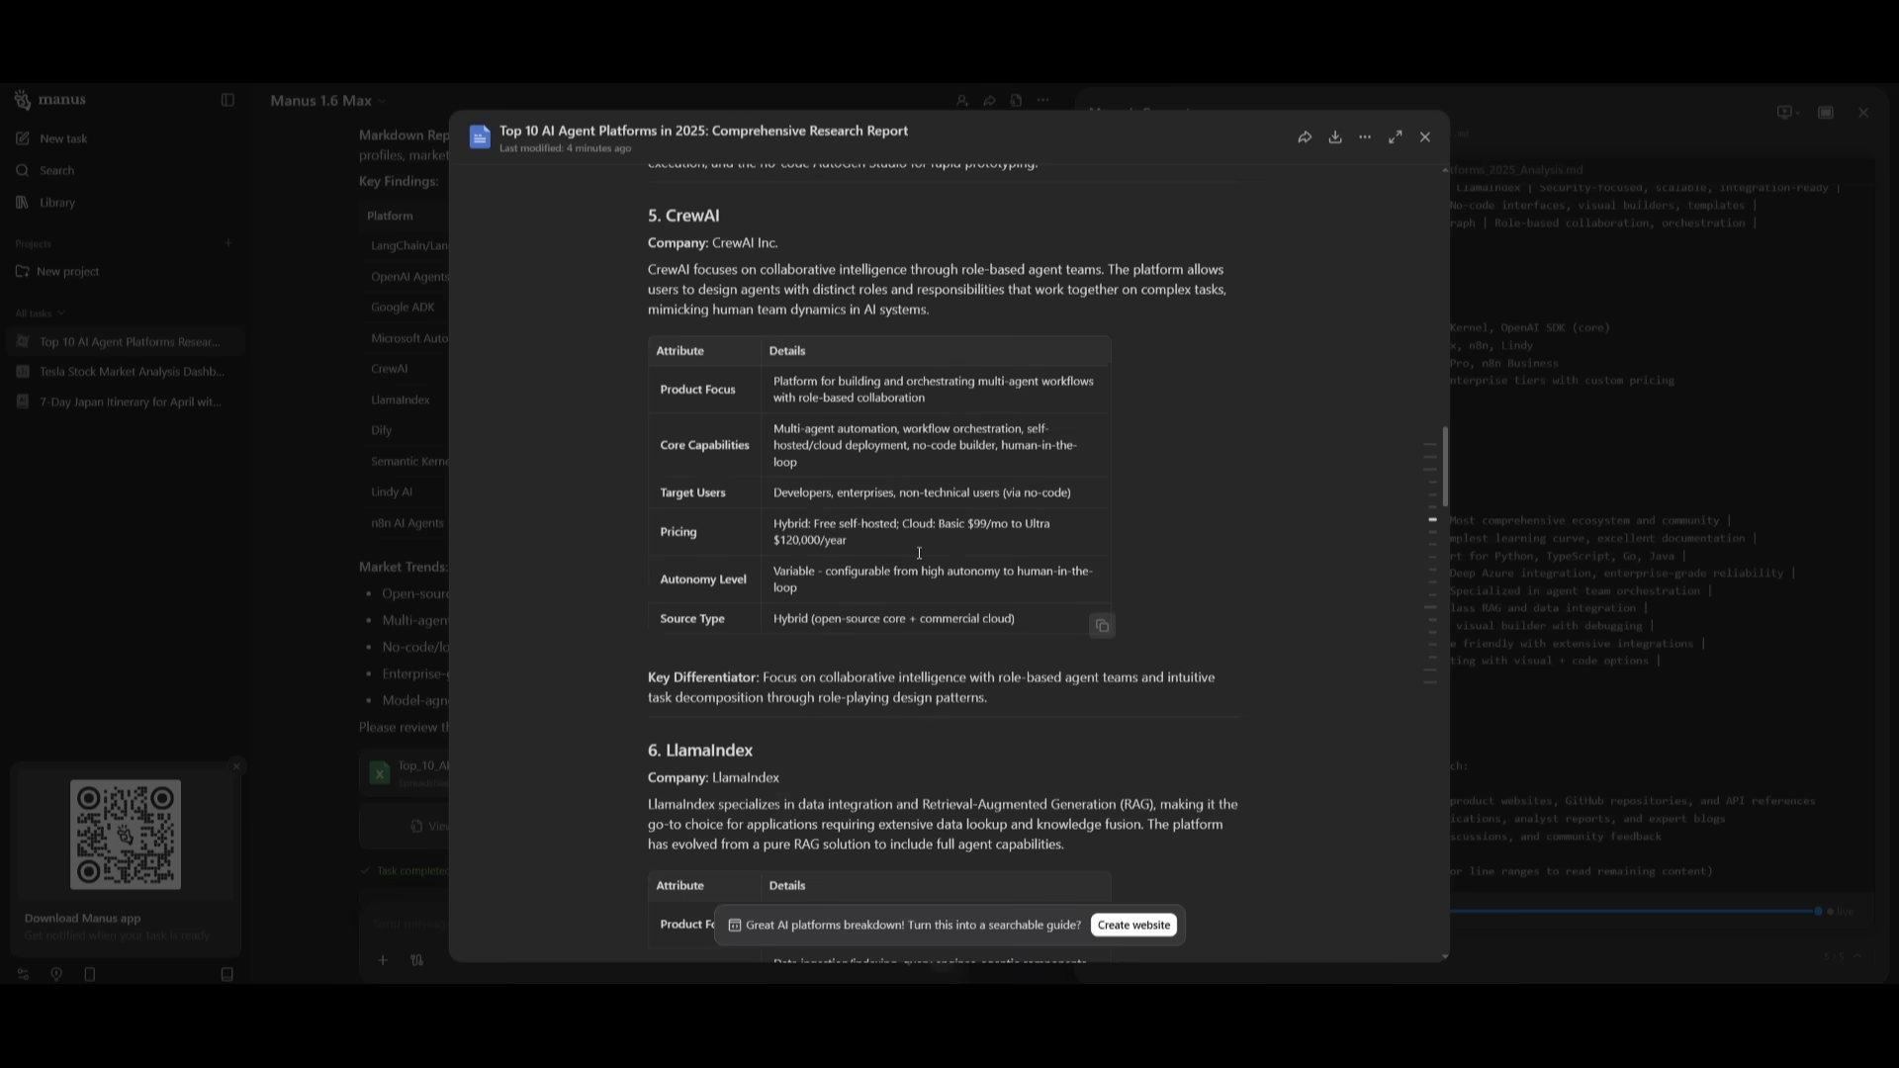
{"action": "scroll", "coordinate": [865, 551], "scroll_direction": "down", "scroll_amount": 2}
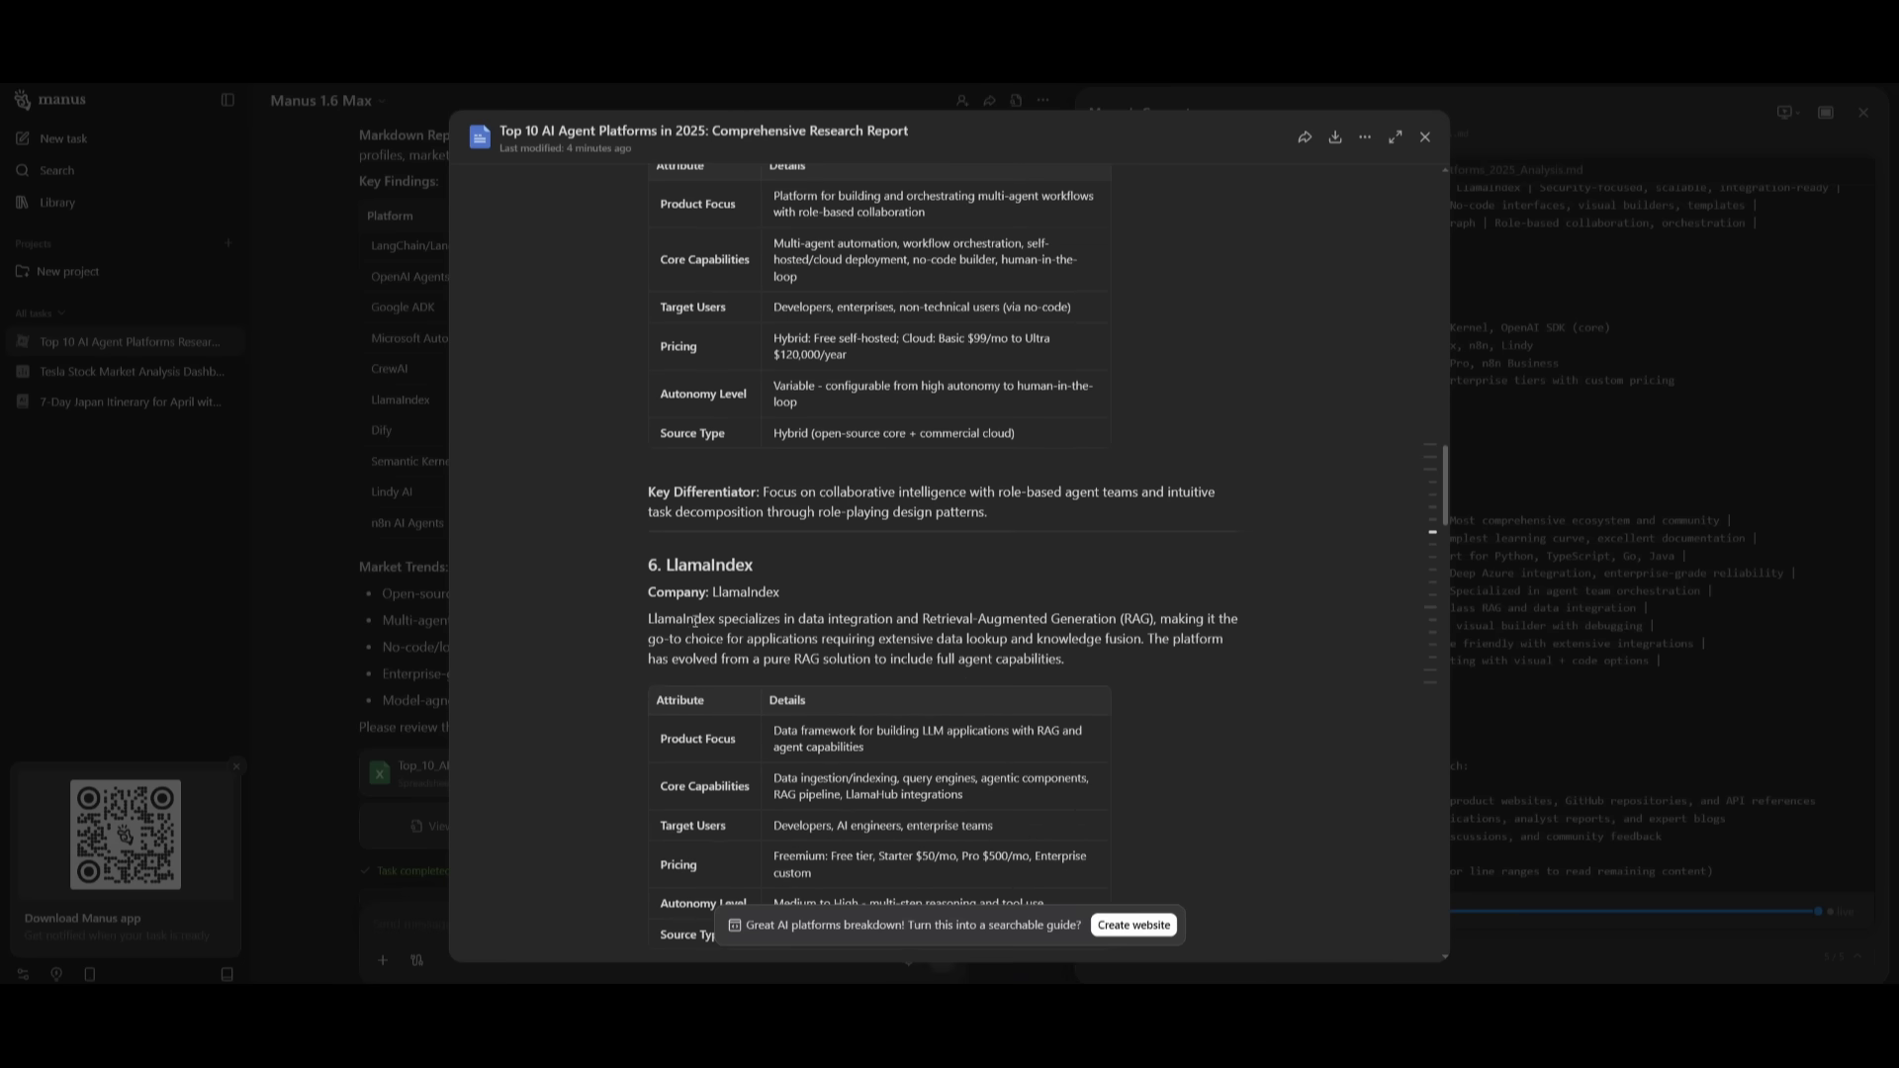
{"action": "scroll", "coordinate": [766, 590], "scroll_direction": "down", "scroll_amount": 2}
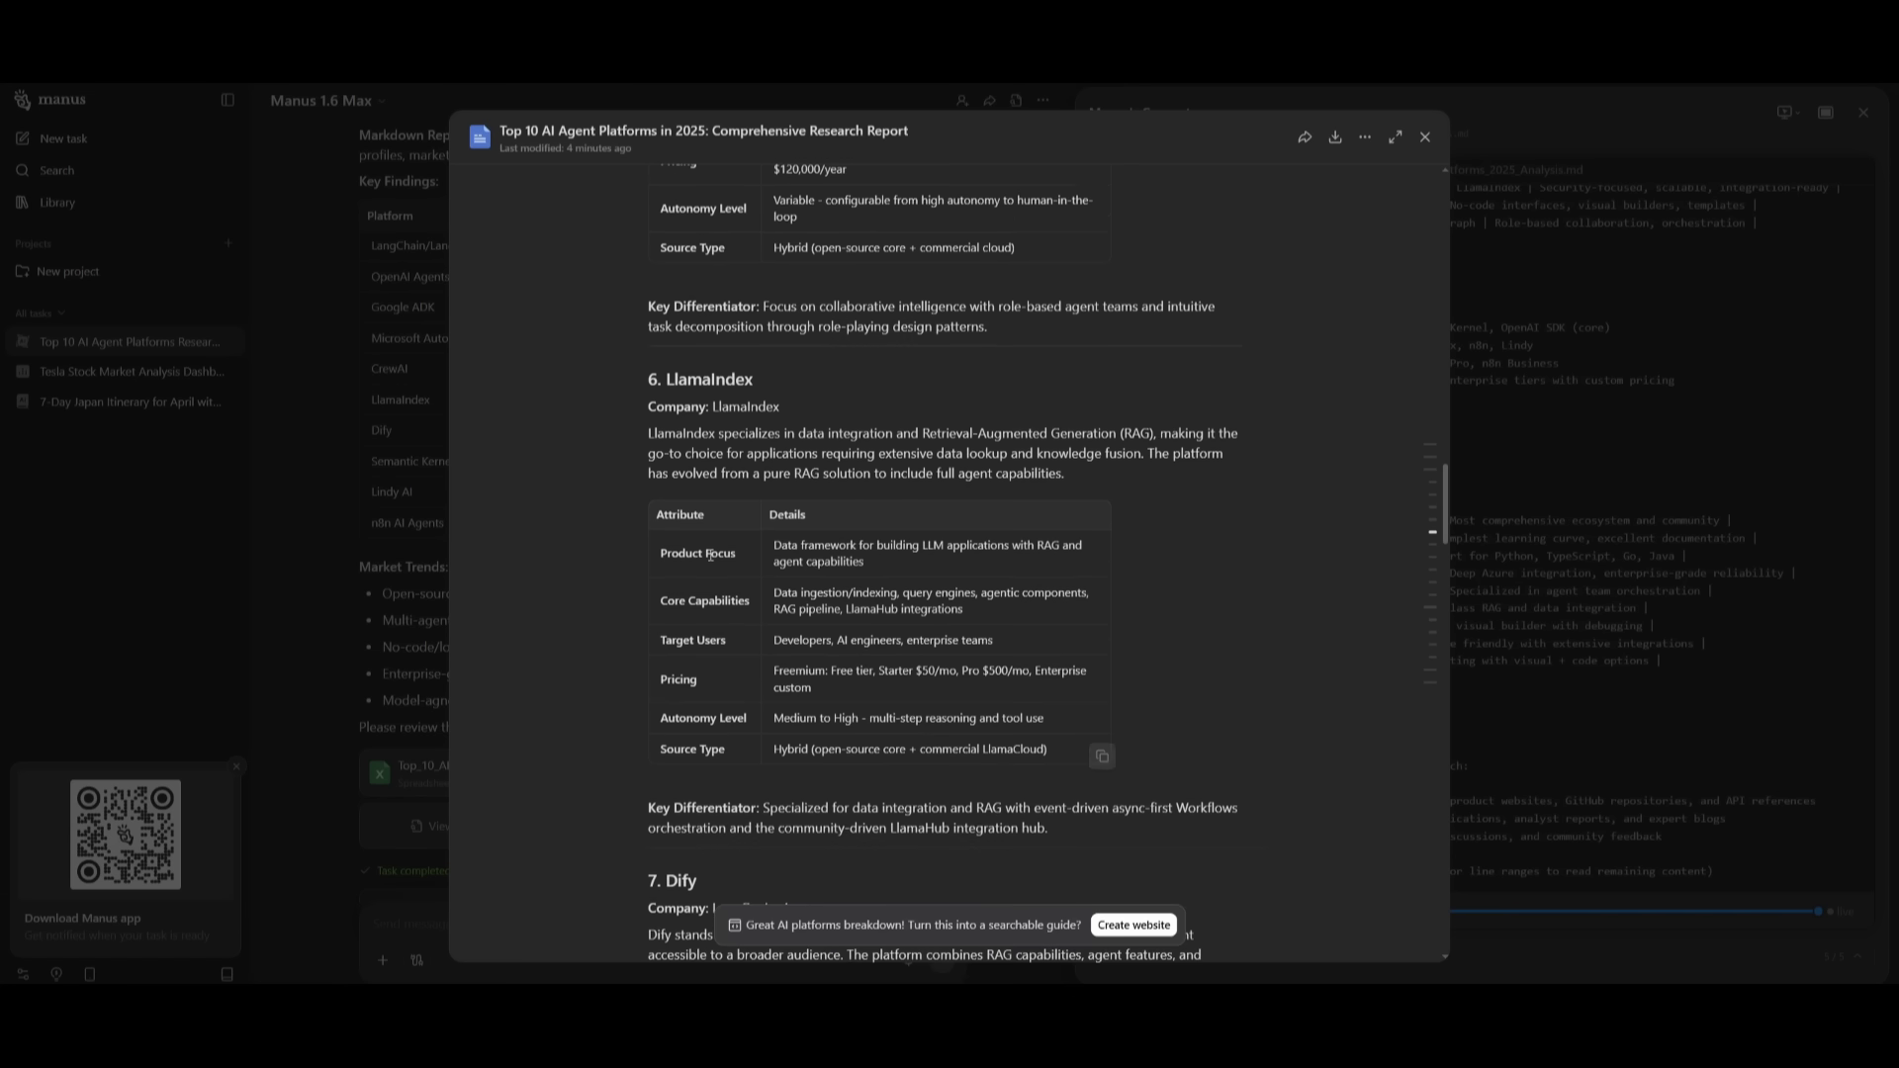
{"action": "scroll", "coordinate": [713, 575], "scroll_direction": "down", "scroll_amount": 2}
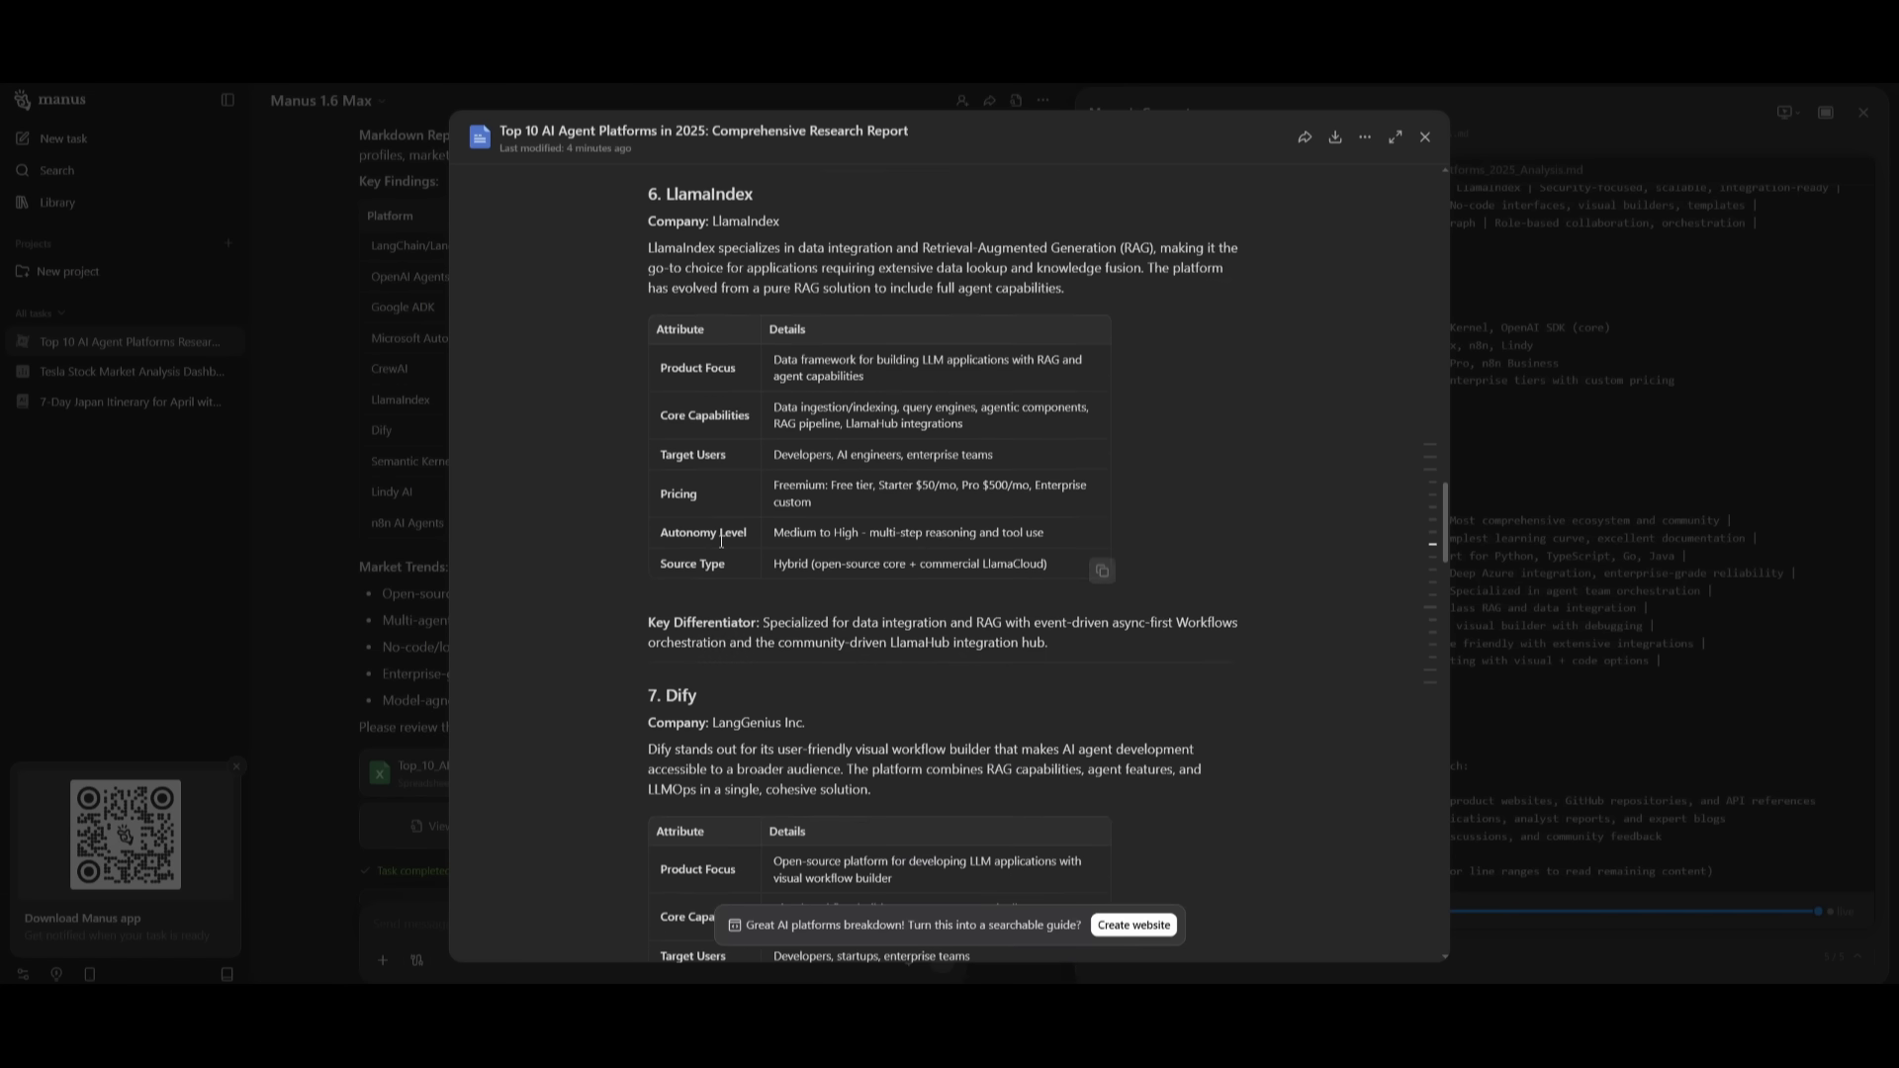
{"action": "scroll", "coordinate": [721, 541], "scroll_direction": "down", "scroll_amount": 20}
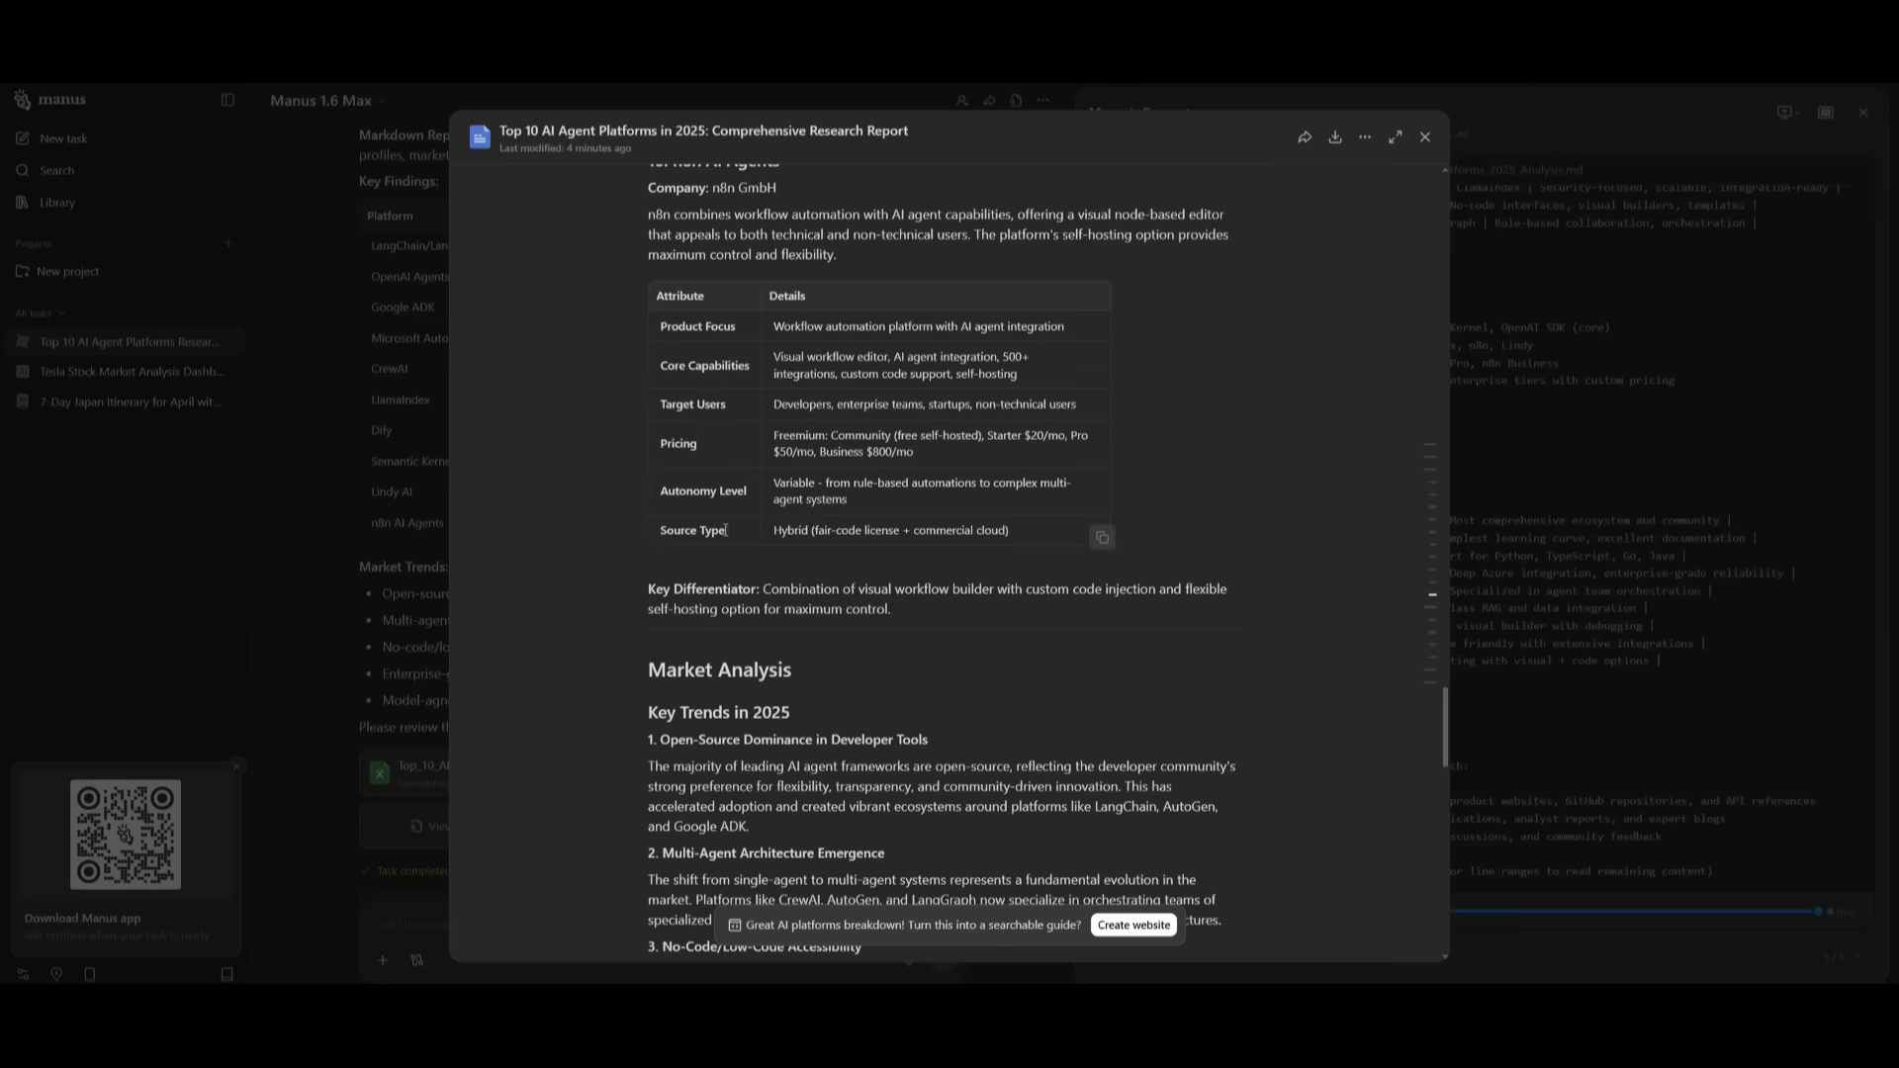
{"action": "scroll", "coordinate": [727, 531], "scroll_direction": "down", "scroll_amount": 7}
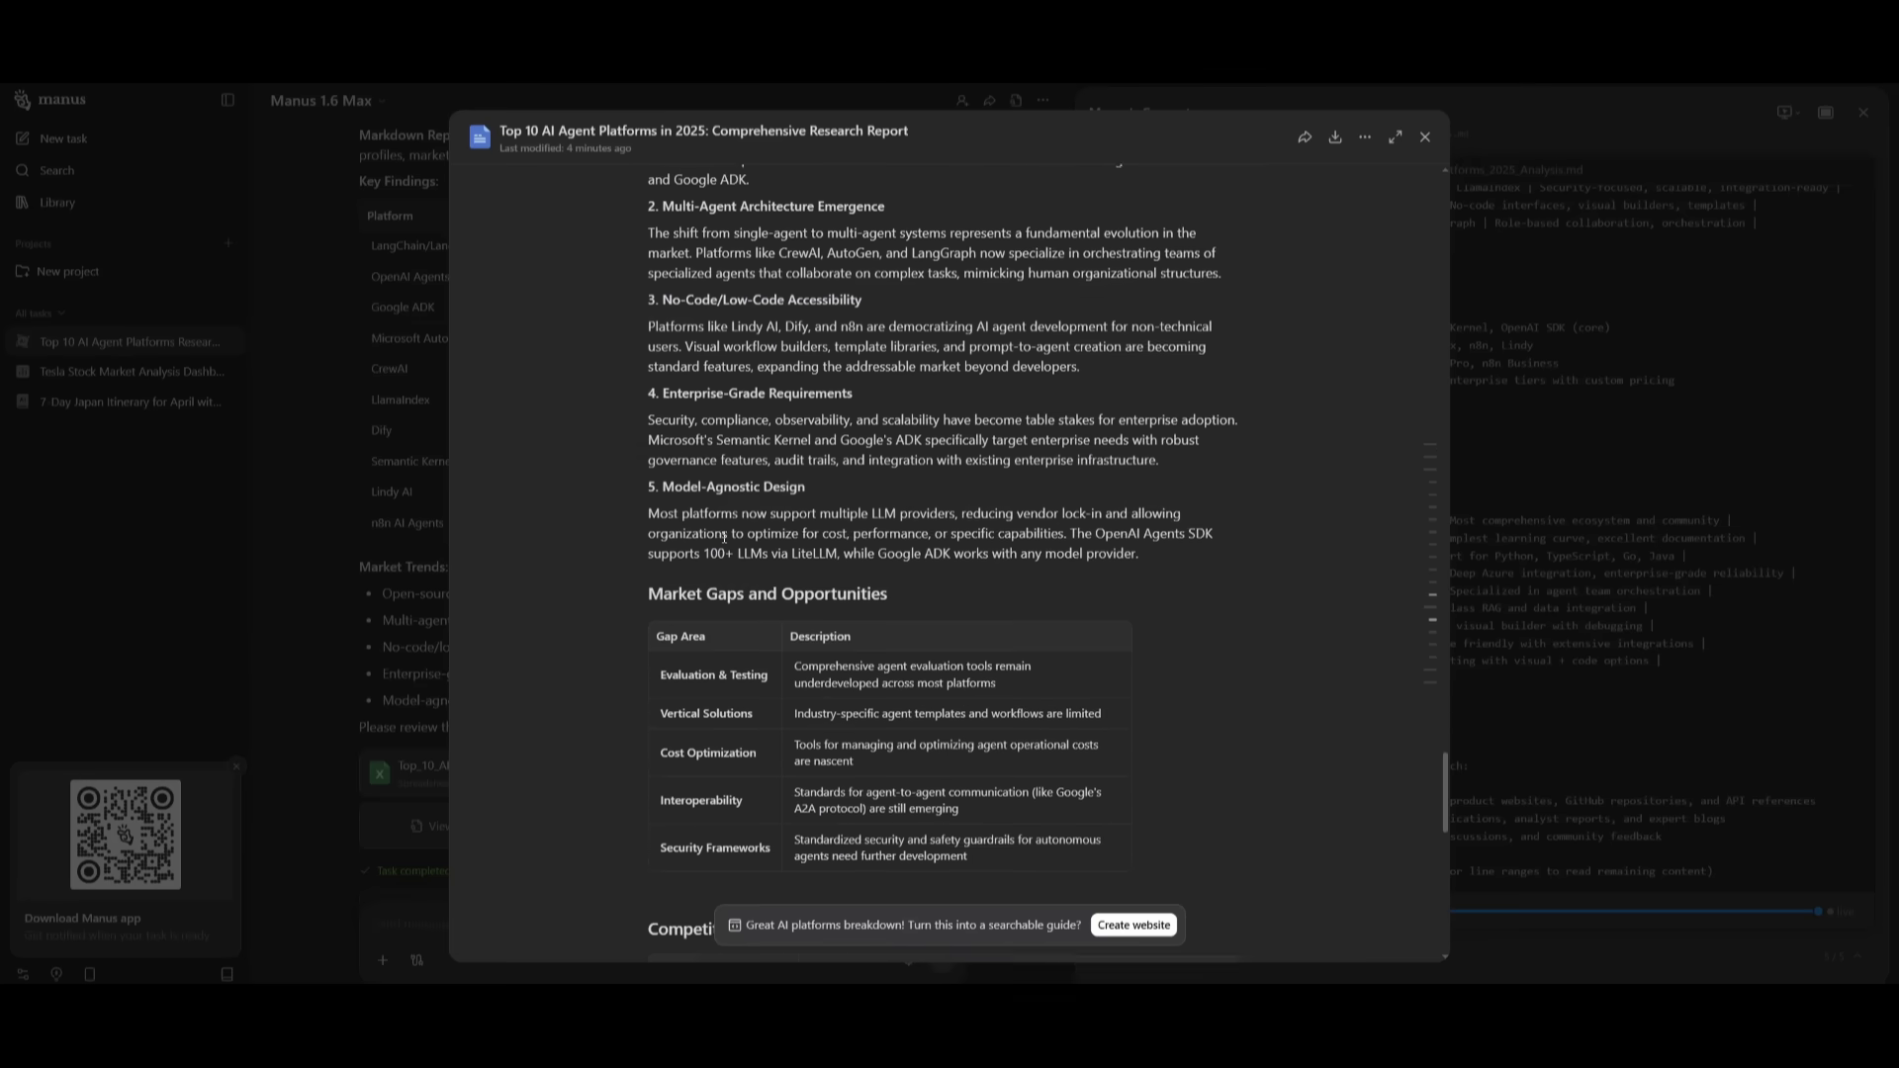
{"action": "scroll", "coordinate": [729, 542], "scroll_direction": "down", "scroll_amount": 7}
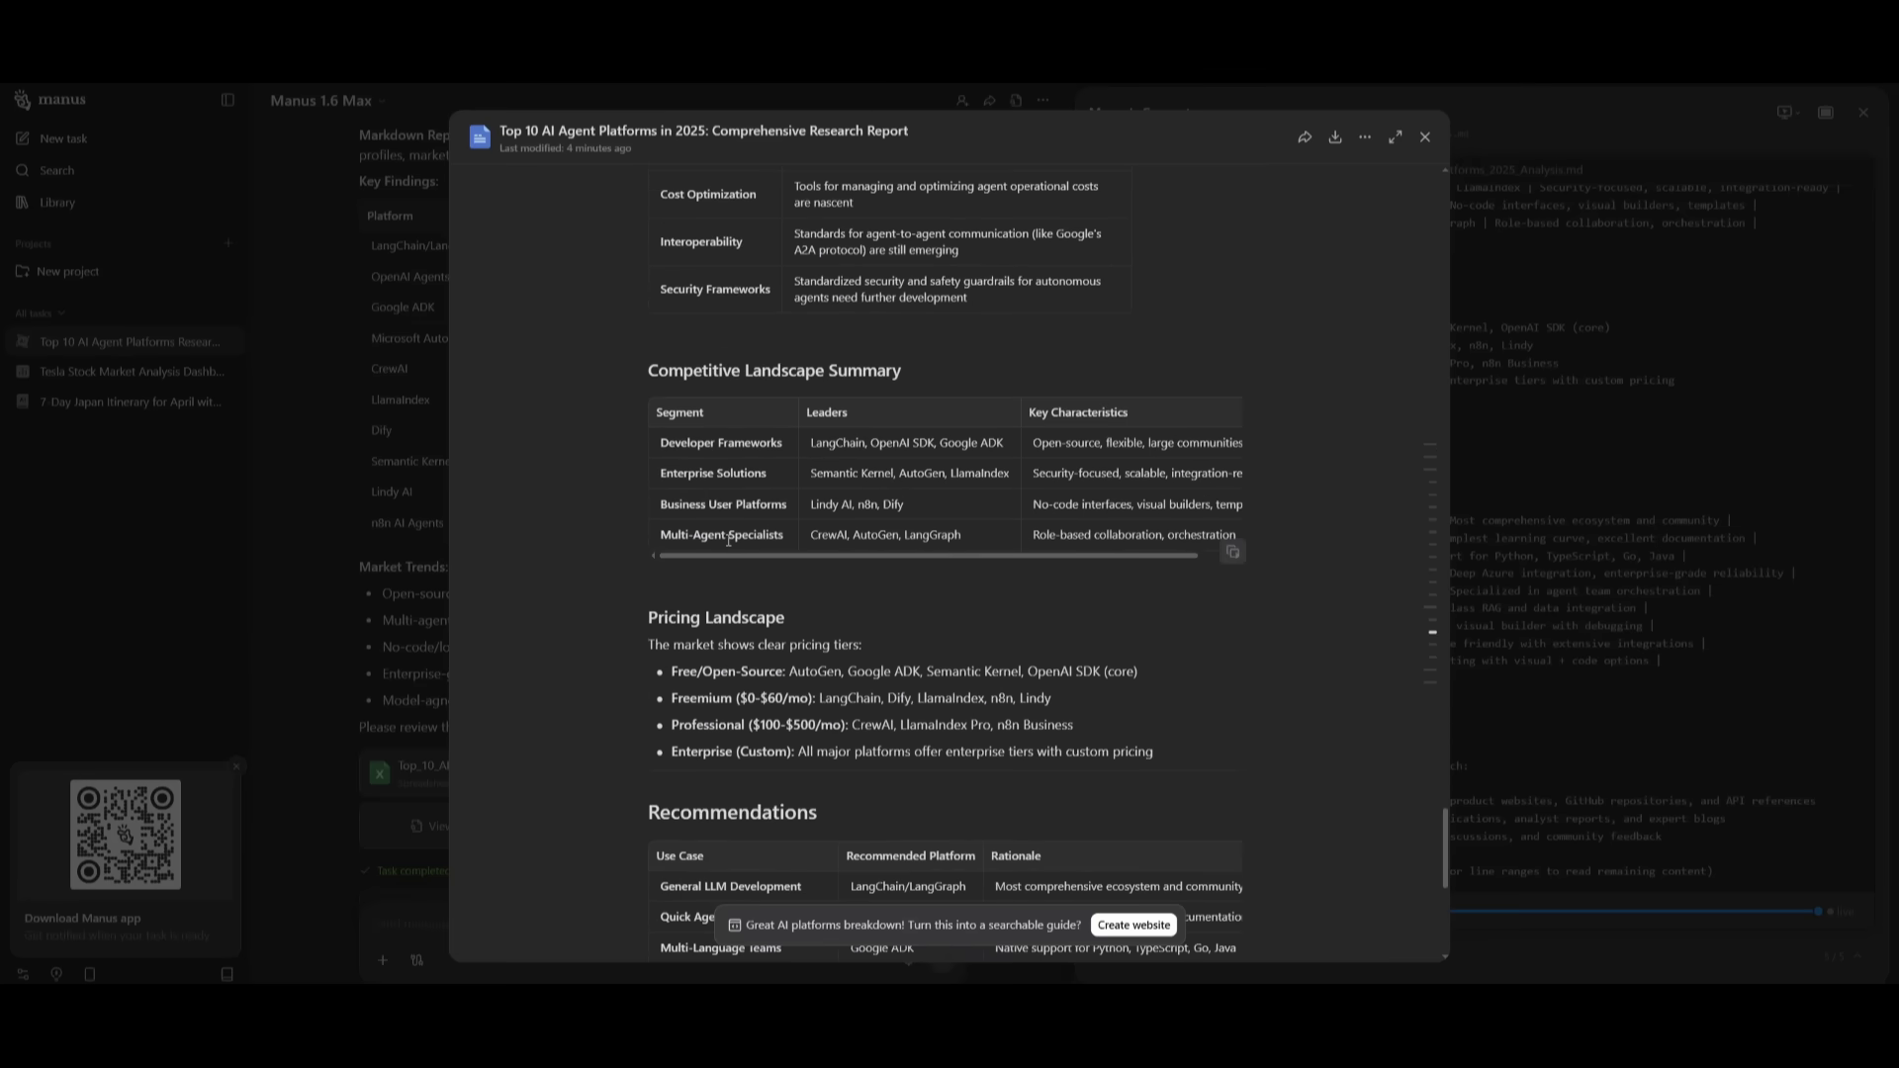
{"action": "scroll", "coordinate": [730, 534], "scroll_direction": "down", "scroll_amount": 2}
{"action": "scroll", "coordinate": [736, 528], "scroll_direction": "down", "scroll_amount": 4}
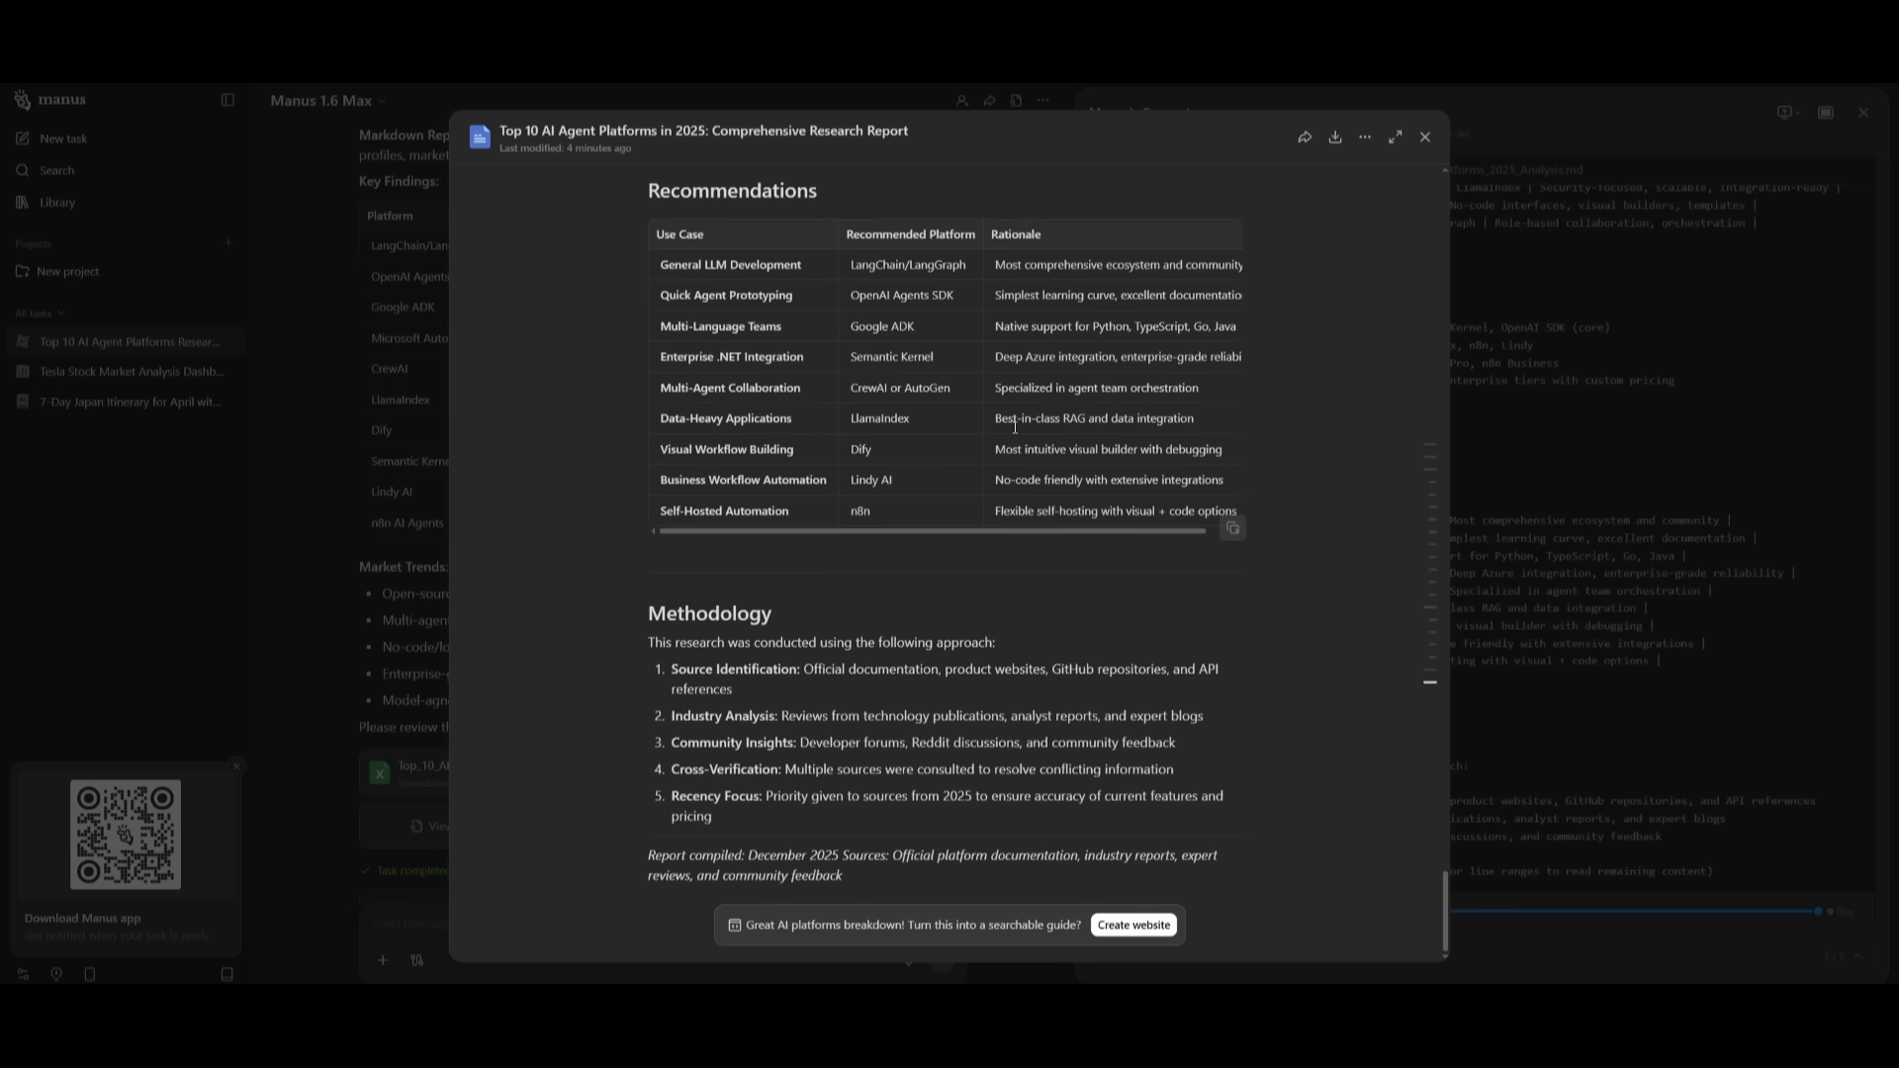
Step: Close the report and look over the Top_10_AI_Agent_Platforms_2025.xlsx spreadsheet preview
{"action": "left_click", "coordinate": [1424, 138]}
{"action": "left_click", "coordinate": [473, 764]}
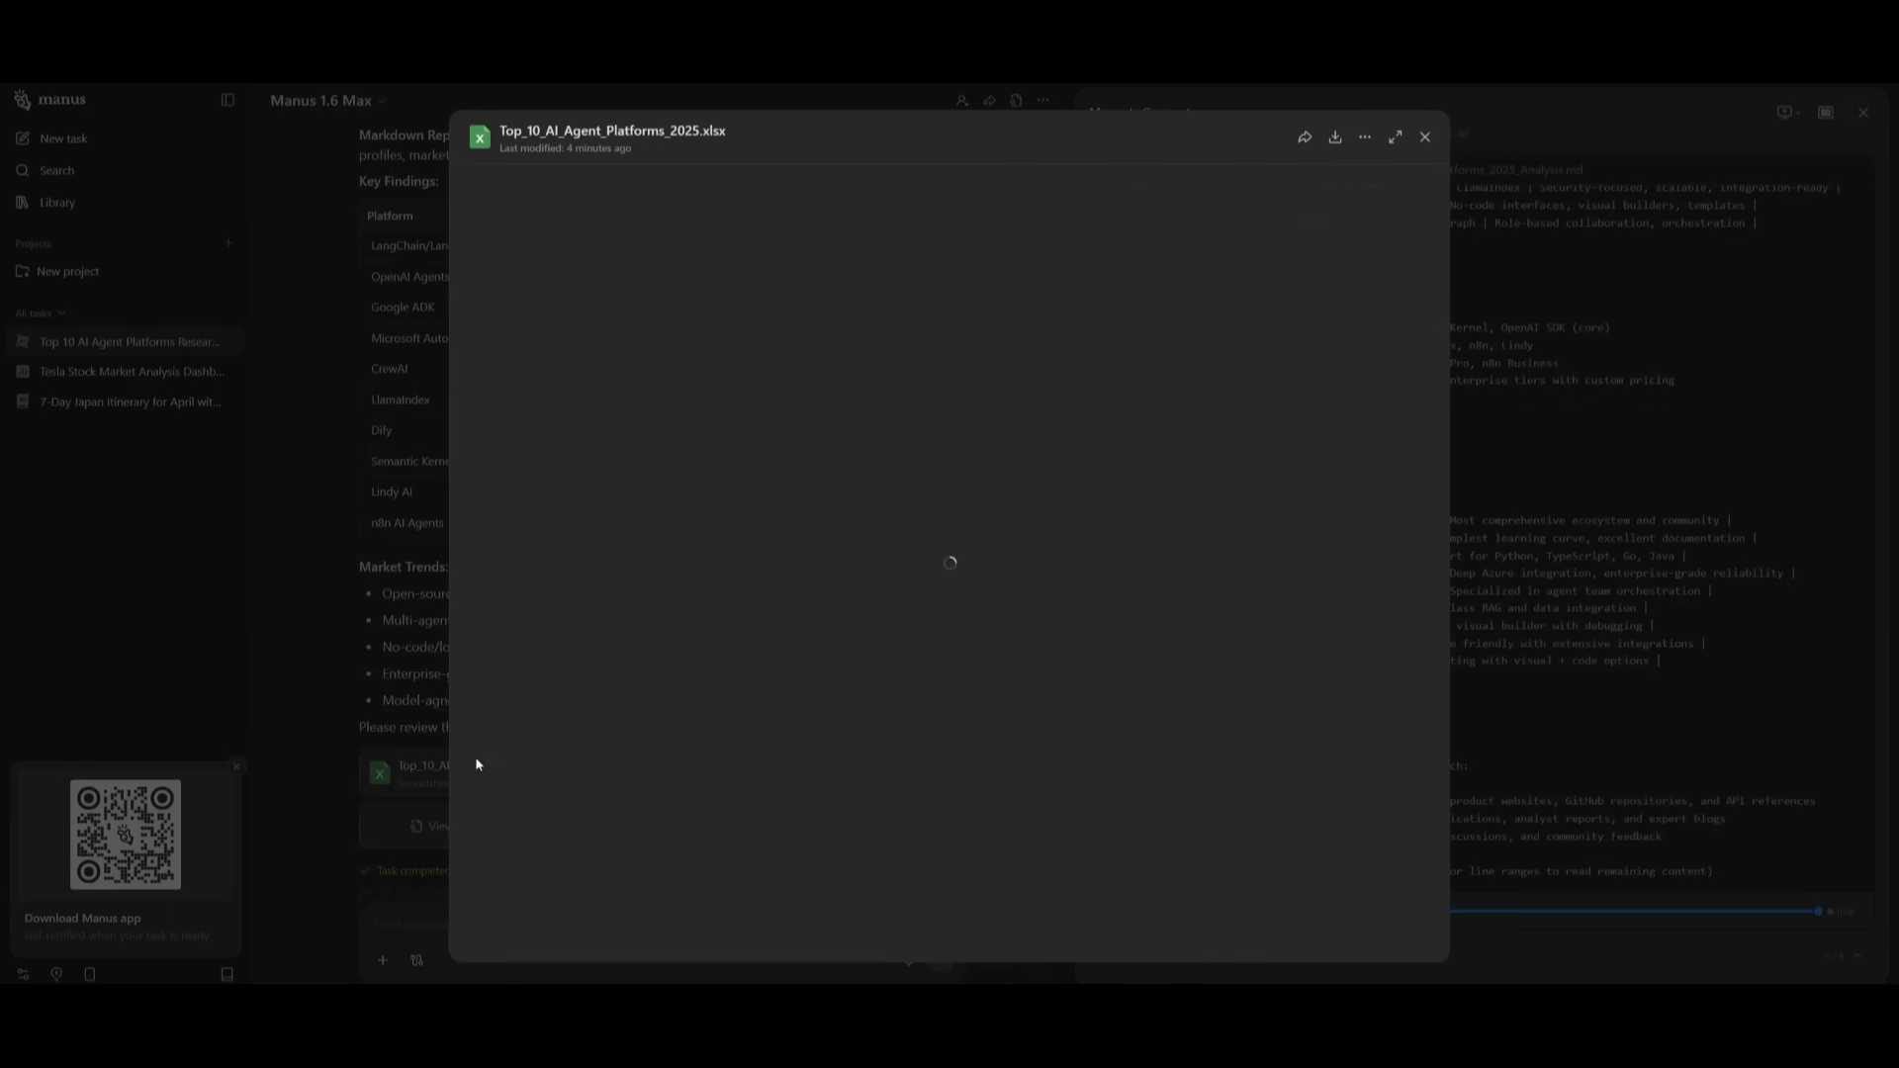
{"action": "scroll", "coordinate": [766, 641], "scroll_direction": "down", "scroll_amount": 1}
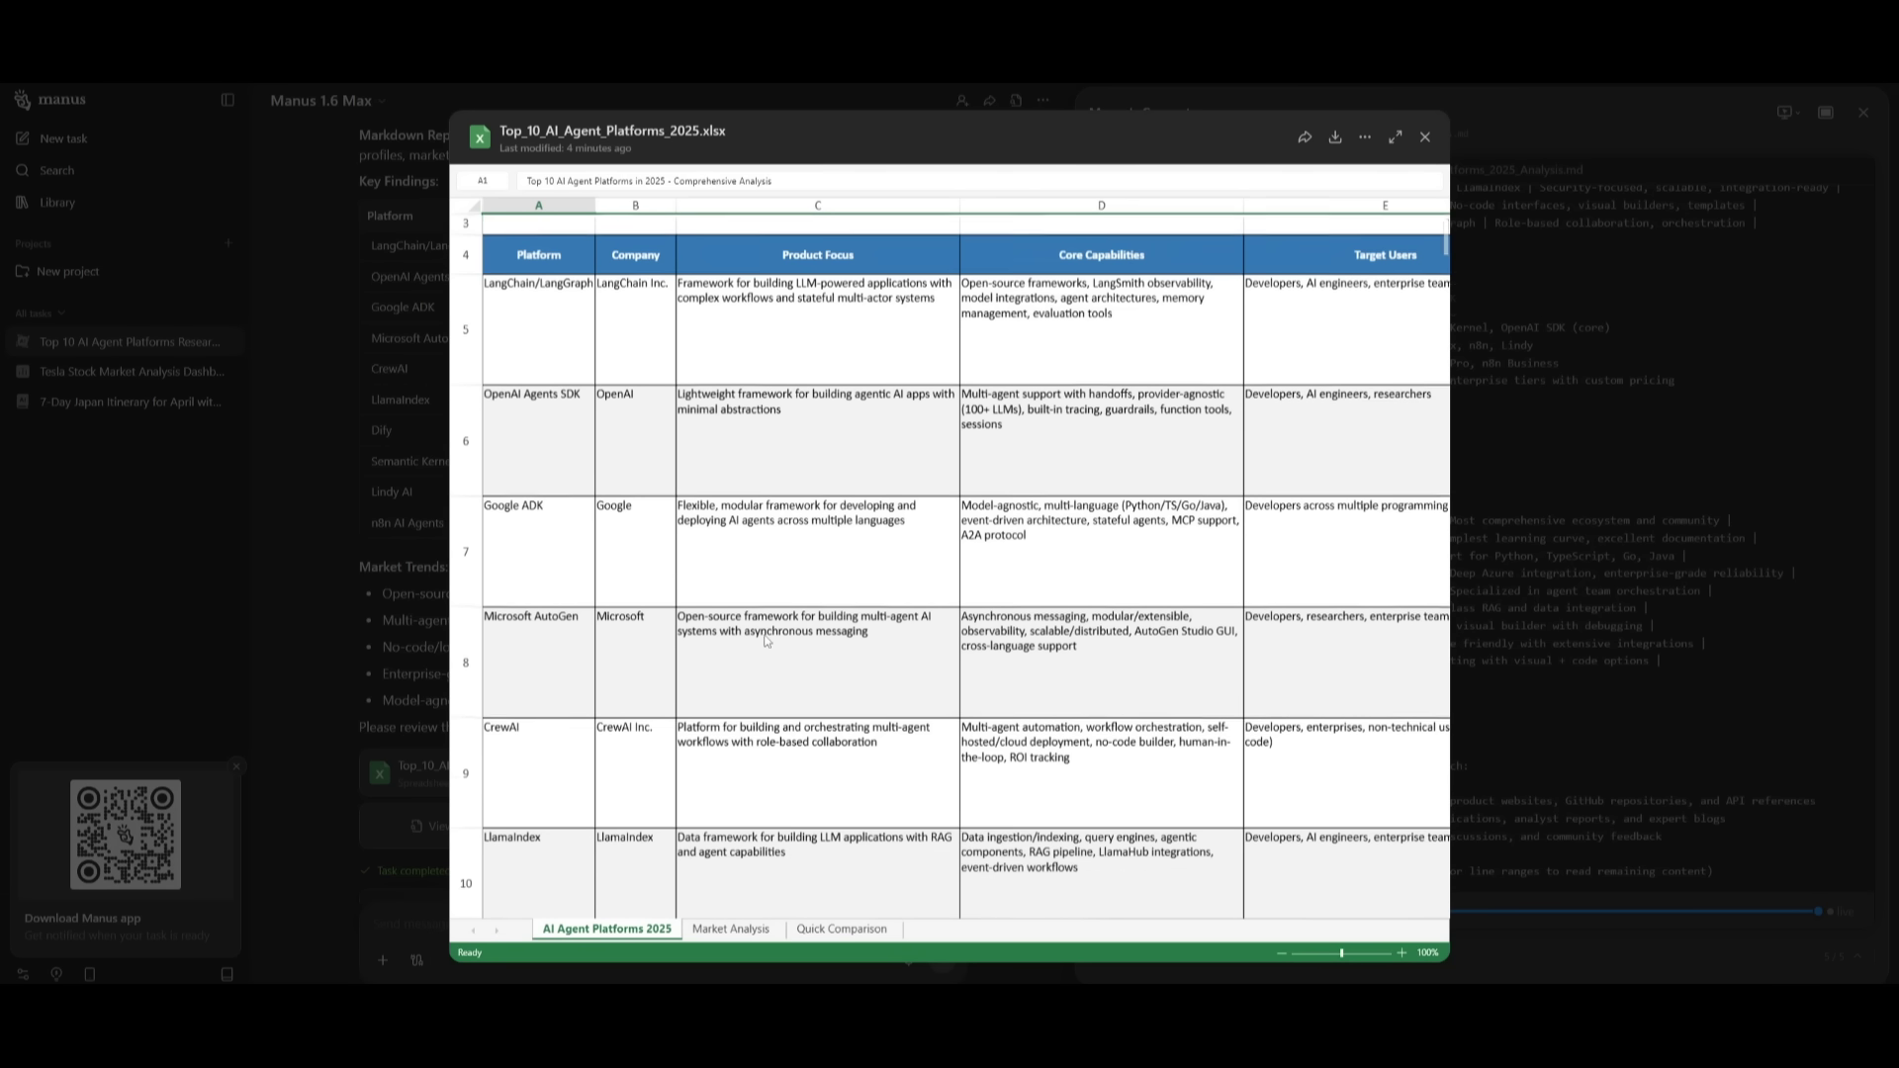
{"action": "scroll", "coordinate": [747, 662], "scroll_direction": "down", "scroll_amount": 1}
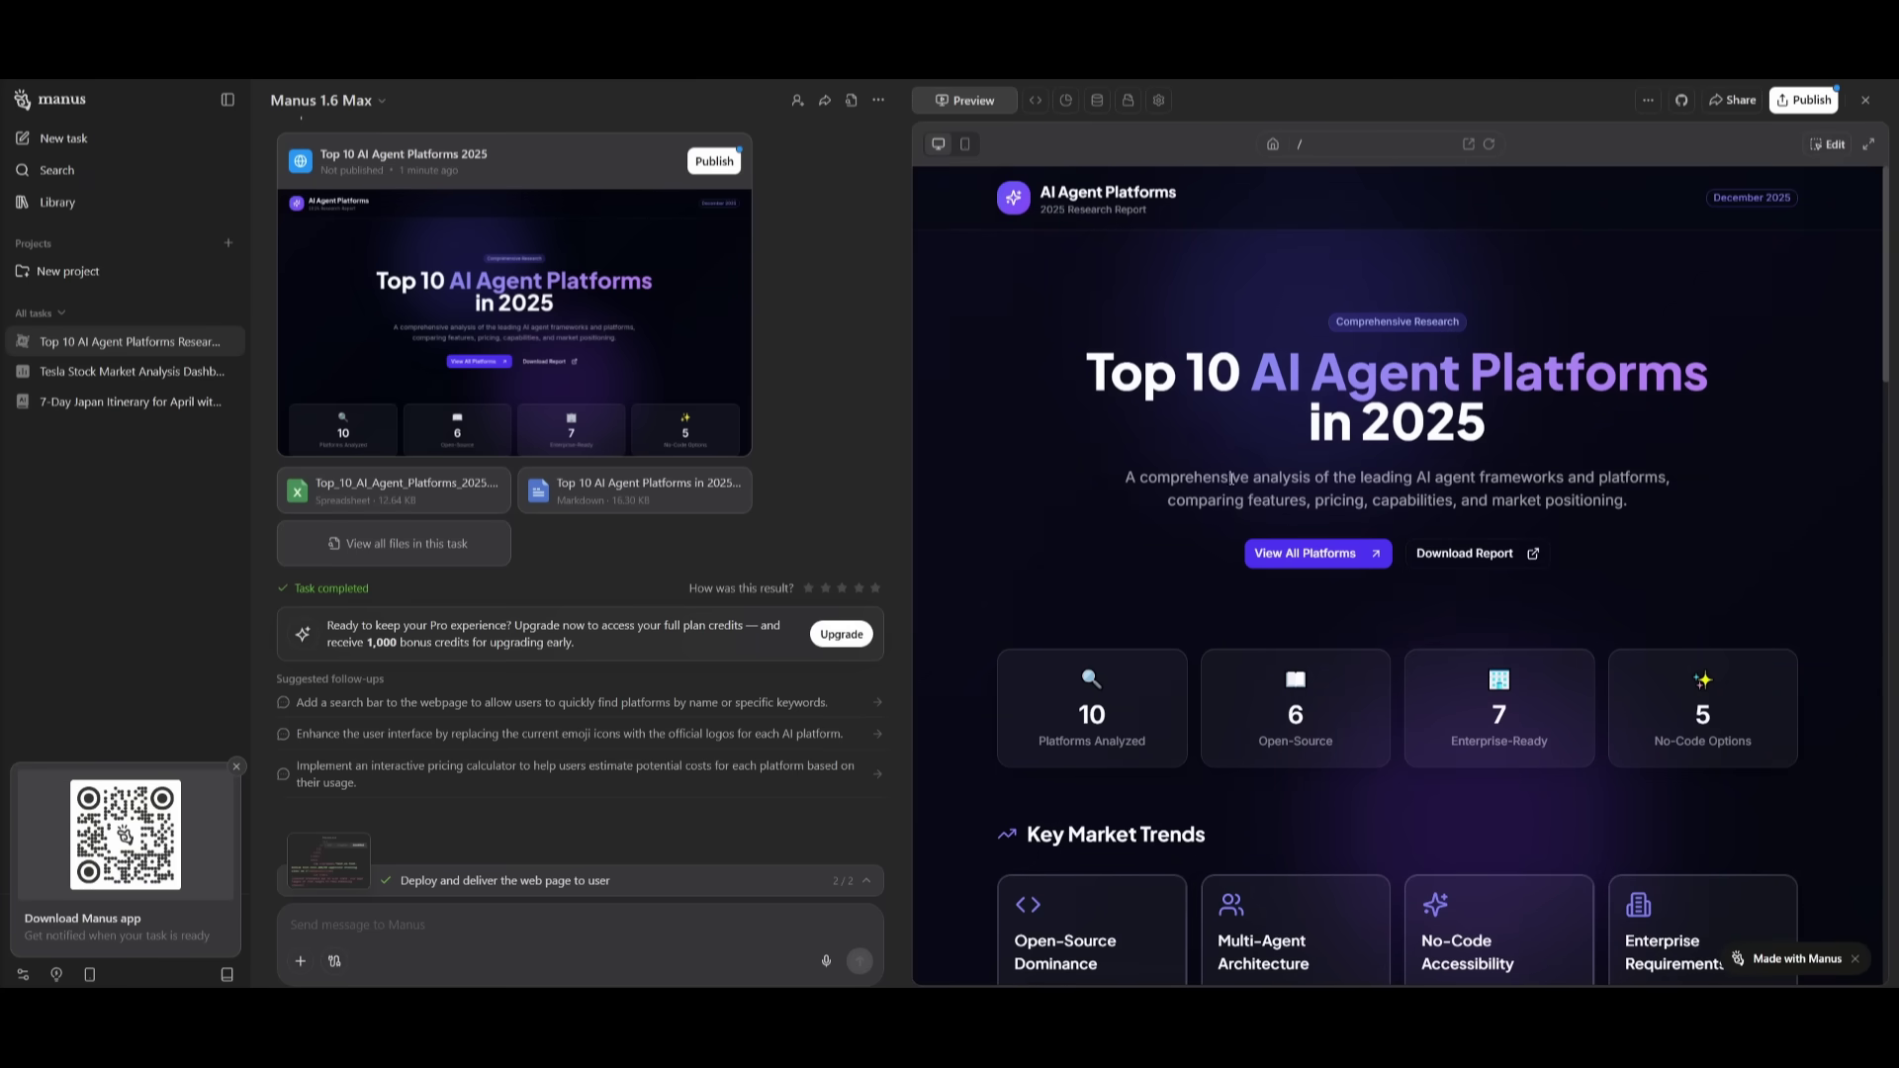
Step: Browse the Top 10 AI Agent Platforms web page down to its footer and back up
{"action": "scroll", "coordinate": [1552, 556], "scroll_direction": "down", "scroll_amount": 5}
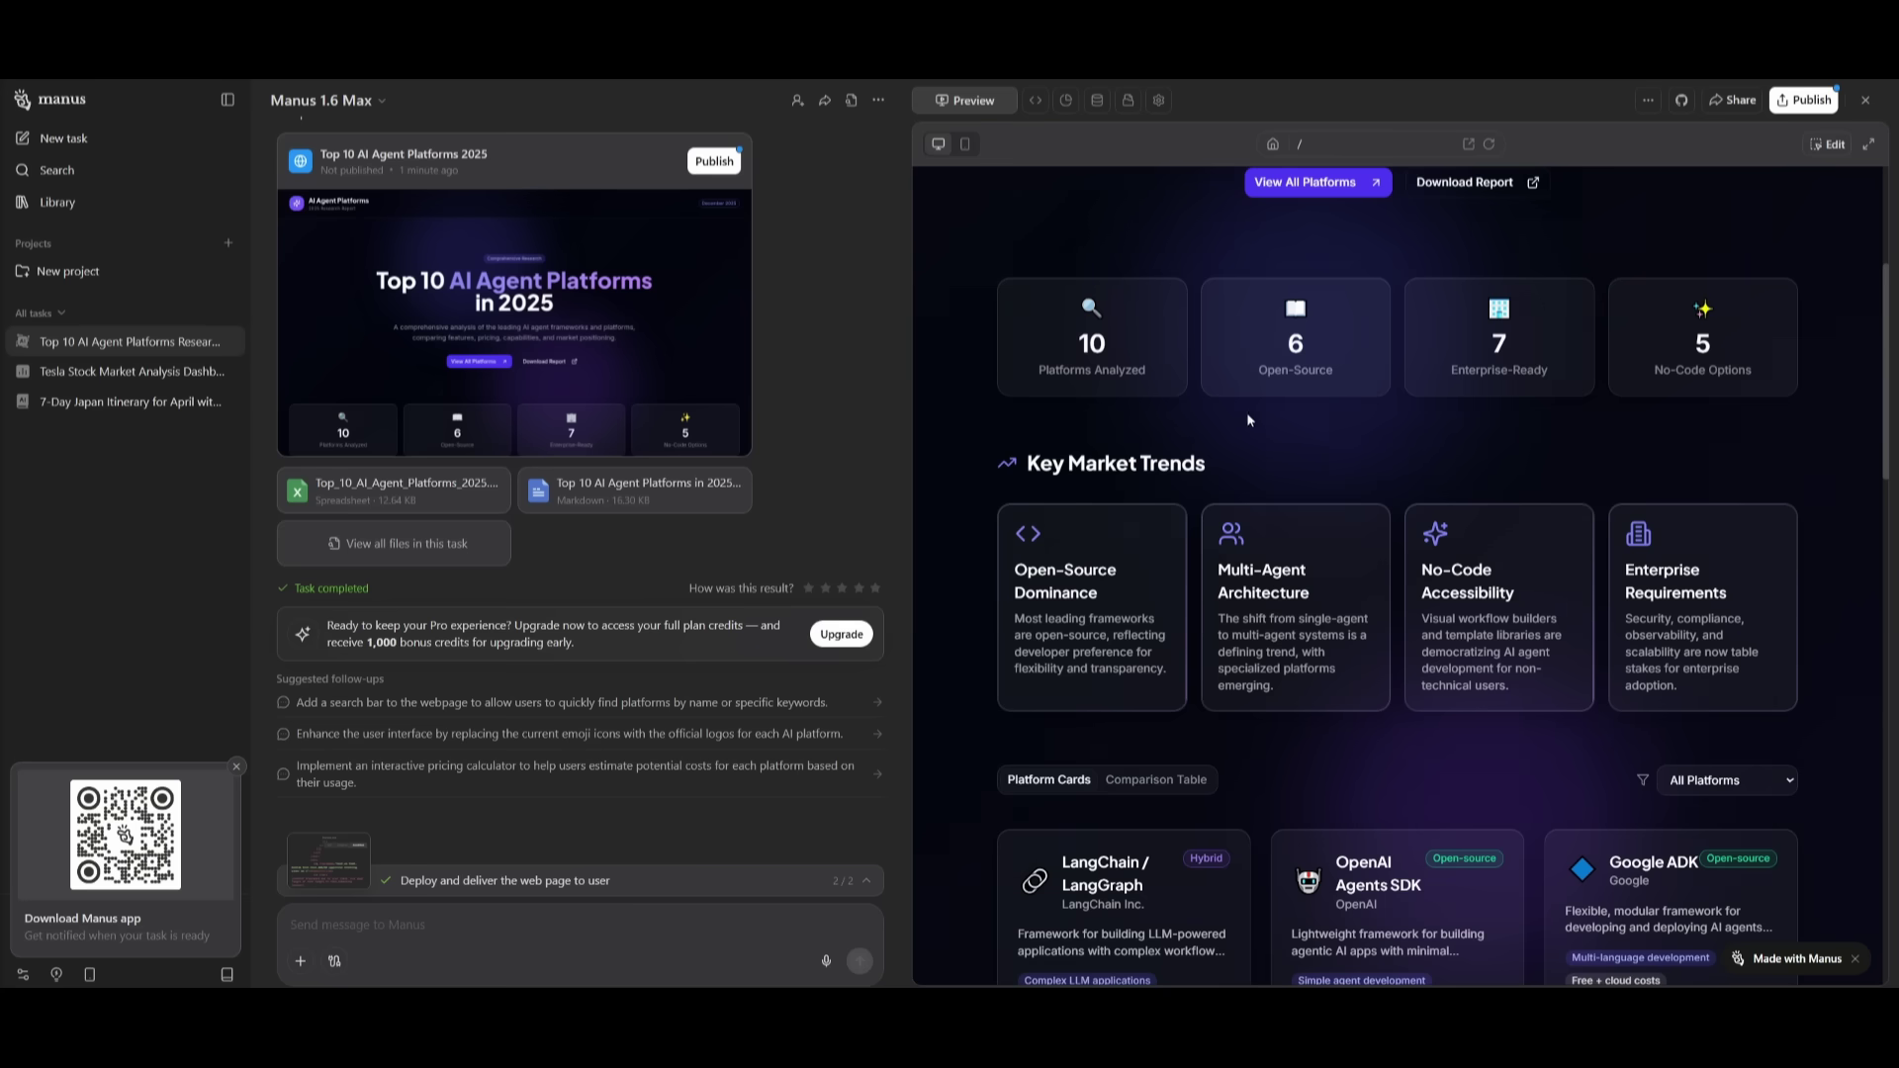
{"action": "scroll", "coordinate": [1196, 418], "scroll_direction": "down", "scroll_amount": 3}
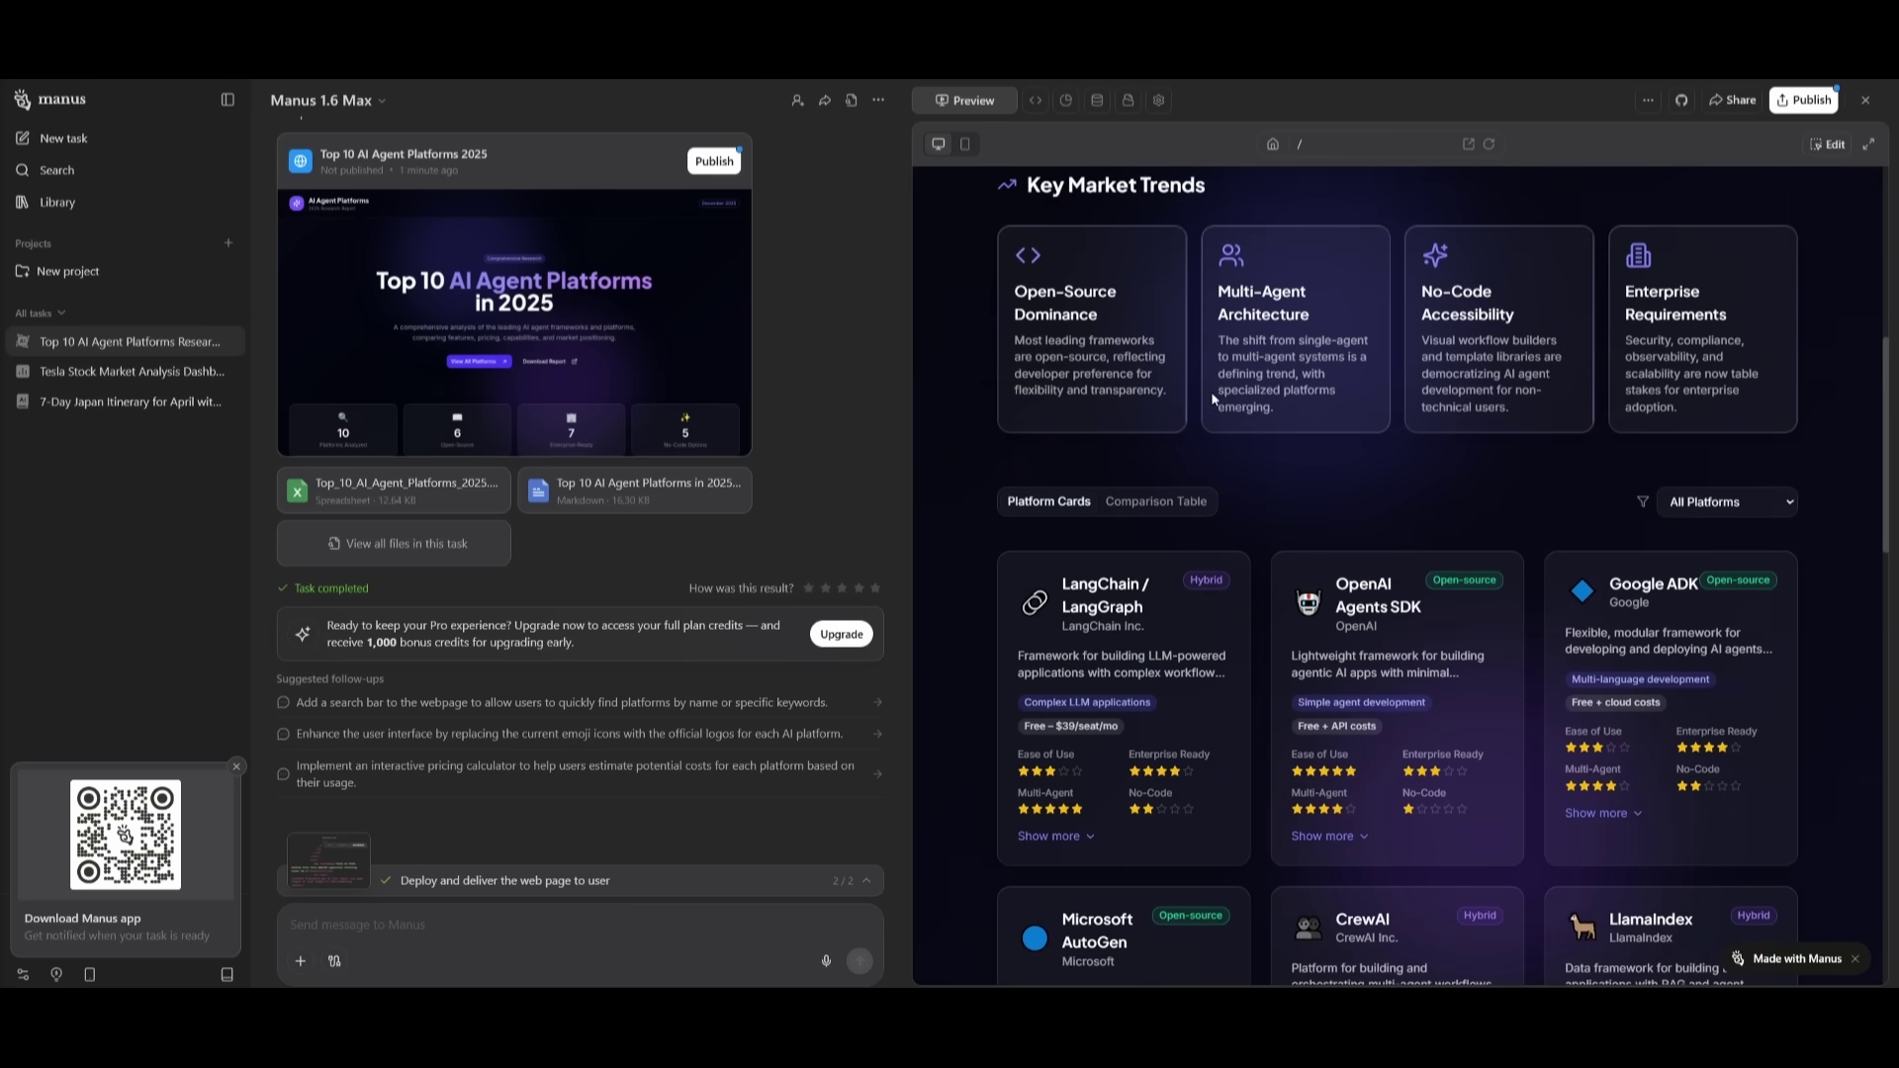
{"action": "scroll", "coordinate": [1213, 406], "scroll_direction": "down", "scroll_amount": 8}
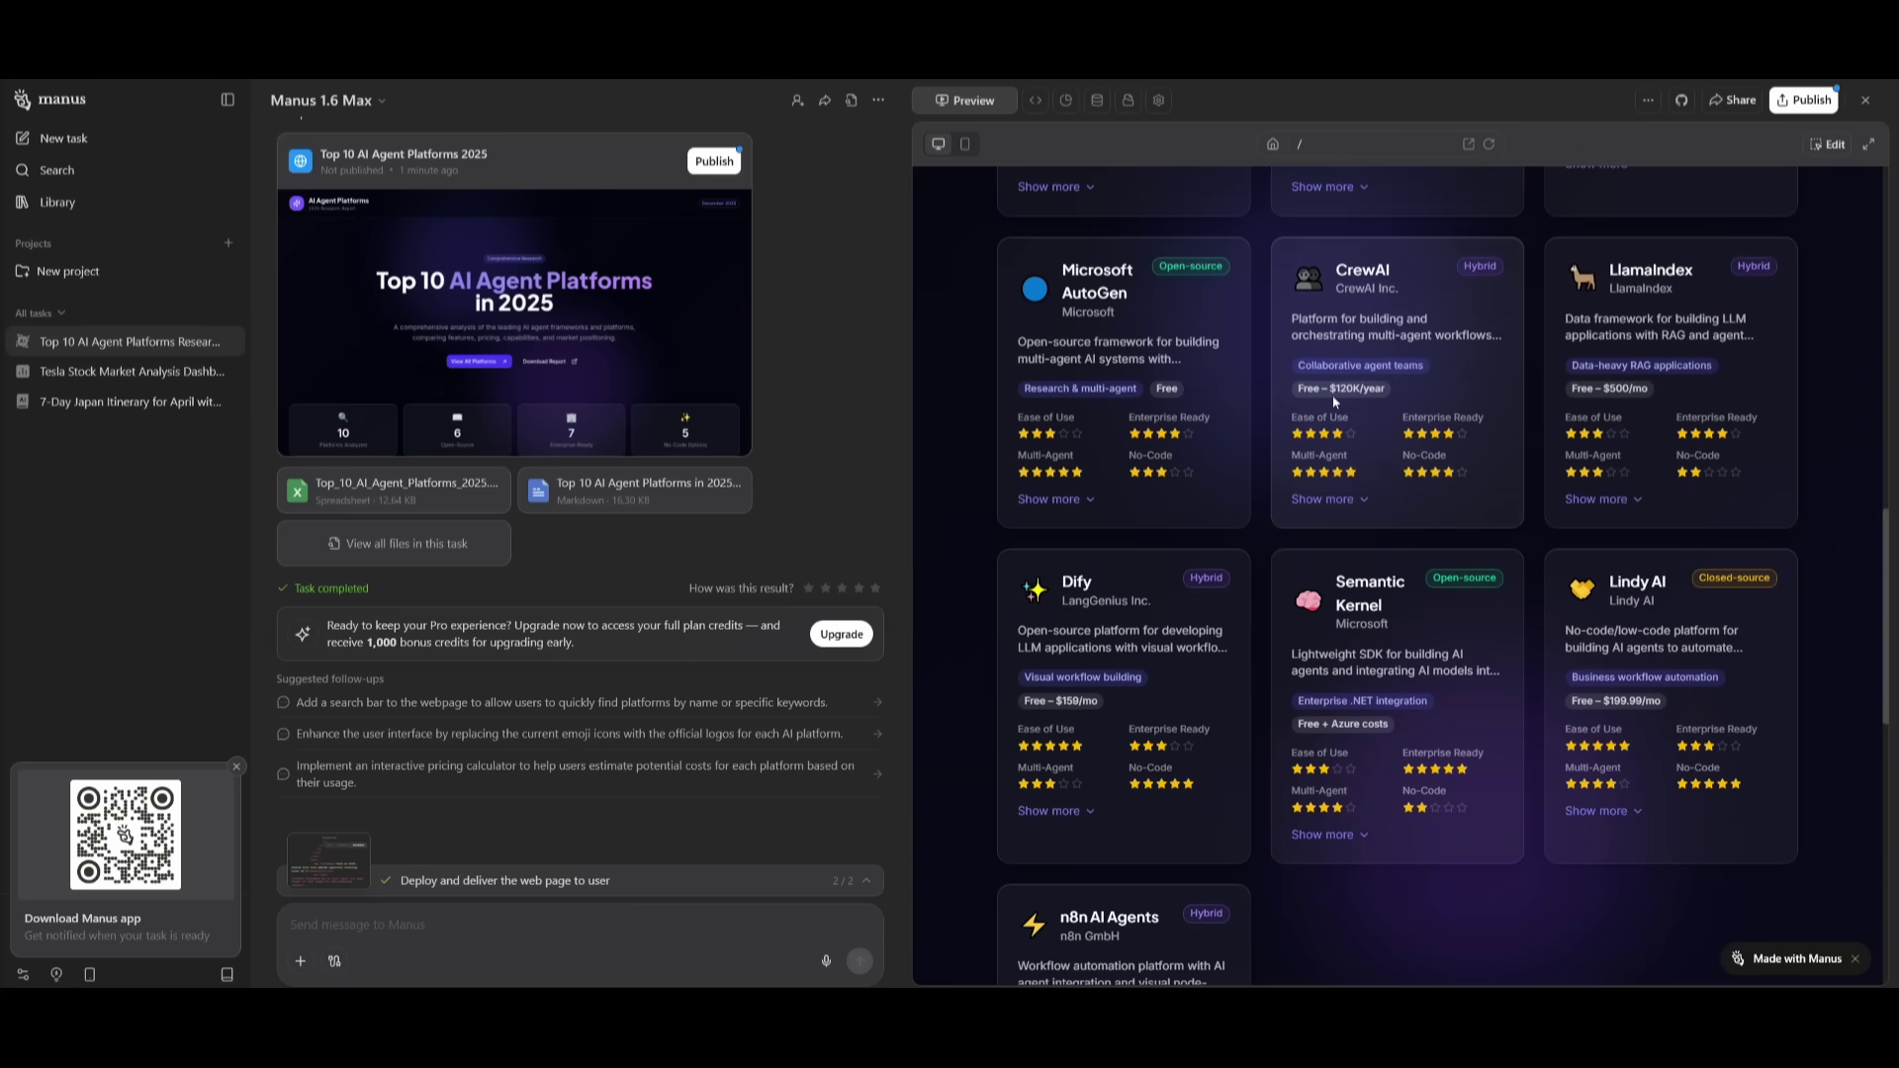
{"action": "scroll", "coordinate": [1308, 417], "scroll_direction": "down", "scroll_amount": 1}
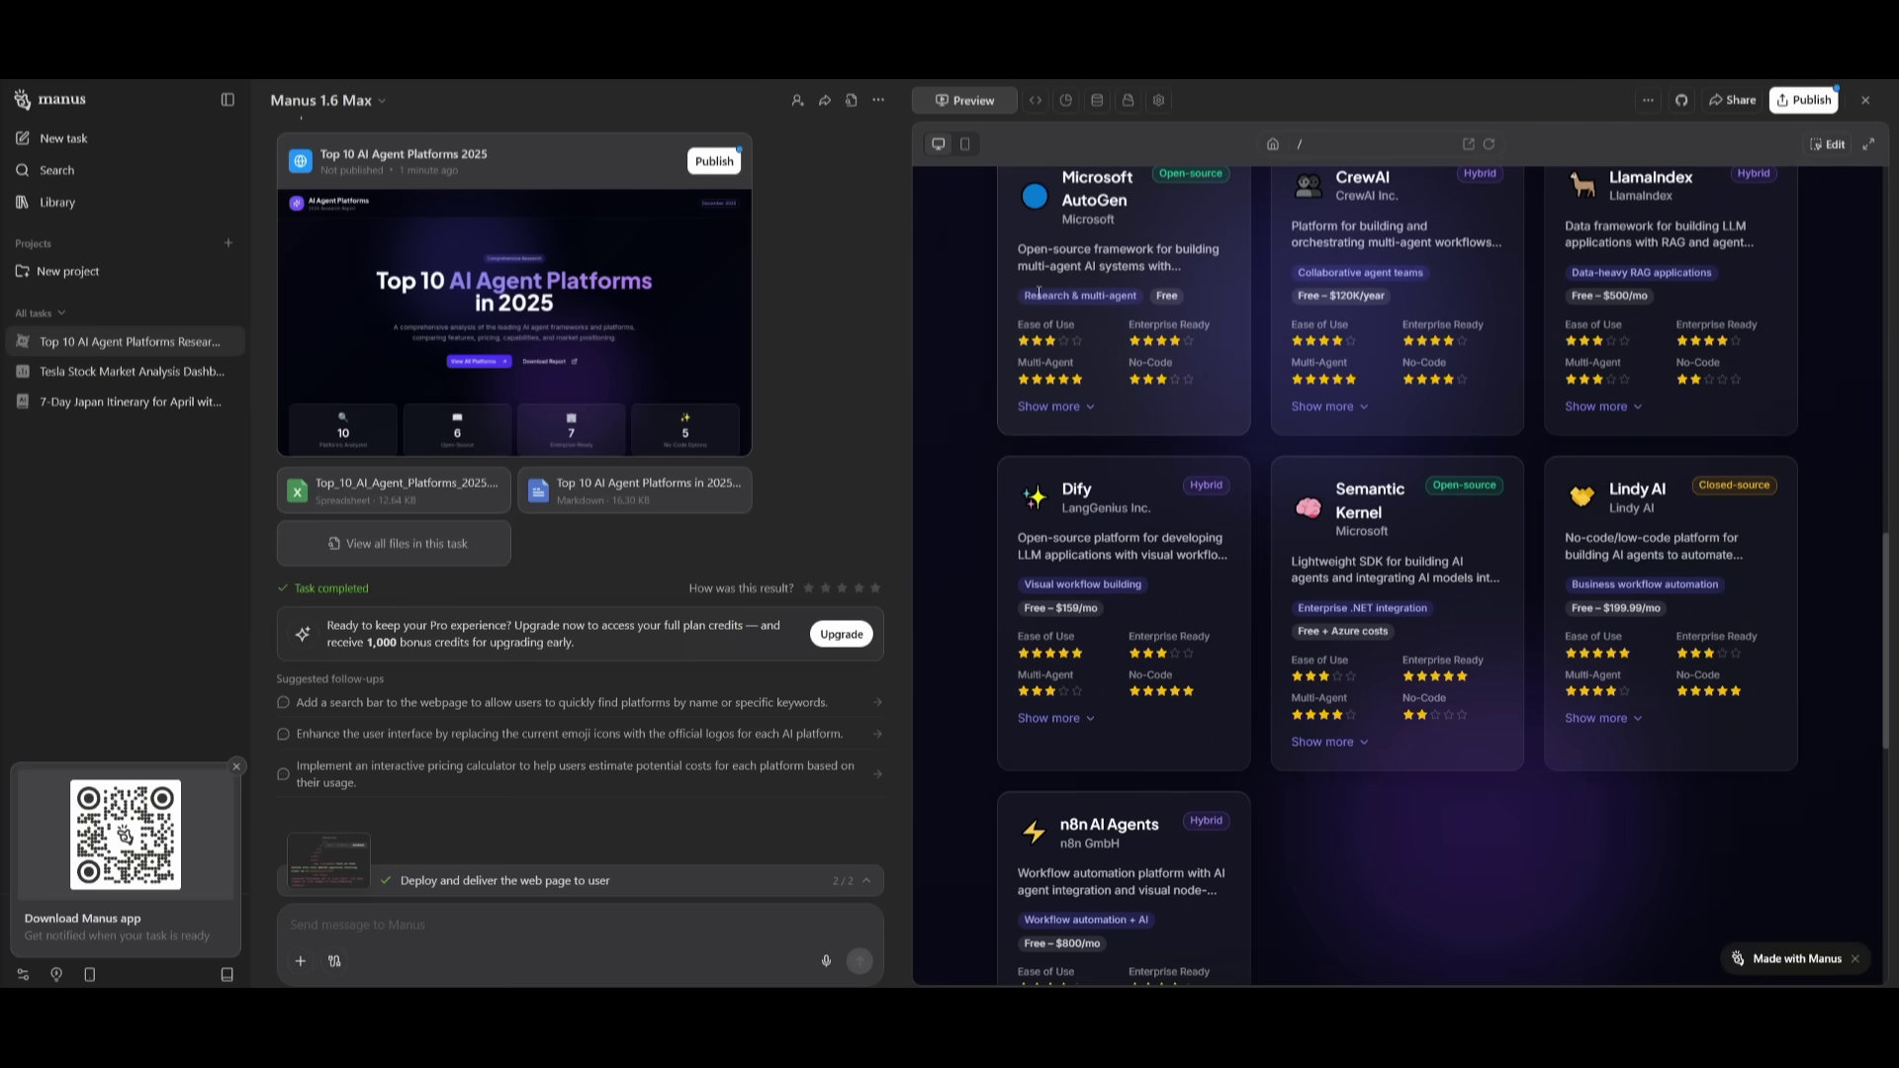
{"action": "scroll", "coordinate": [1333, 416], "scroll_direction": "down", "scroll_amount": 5}
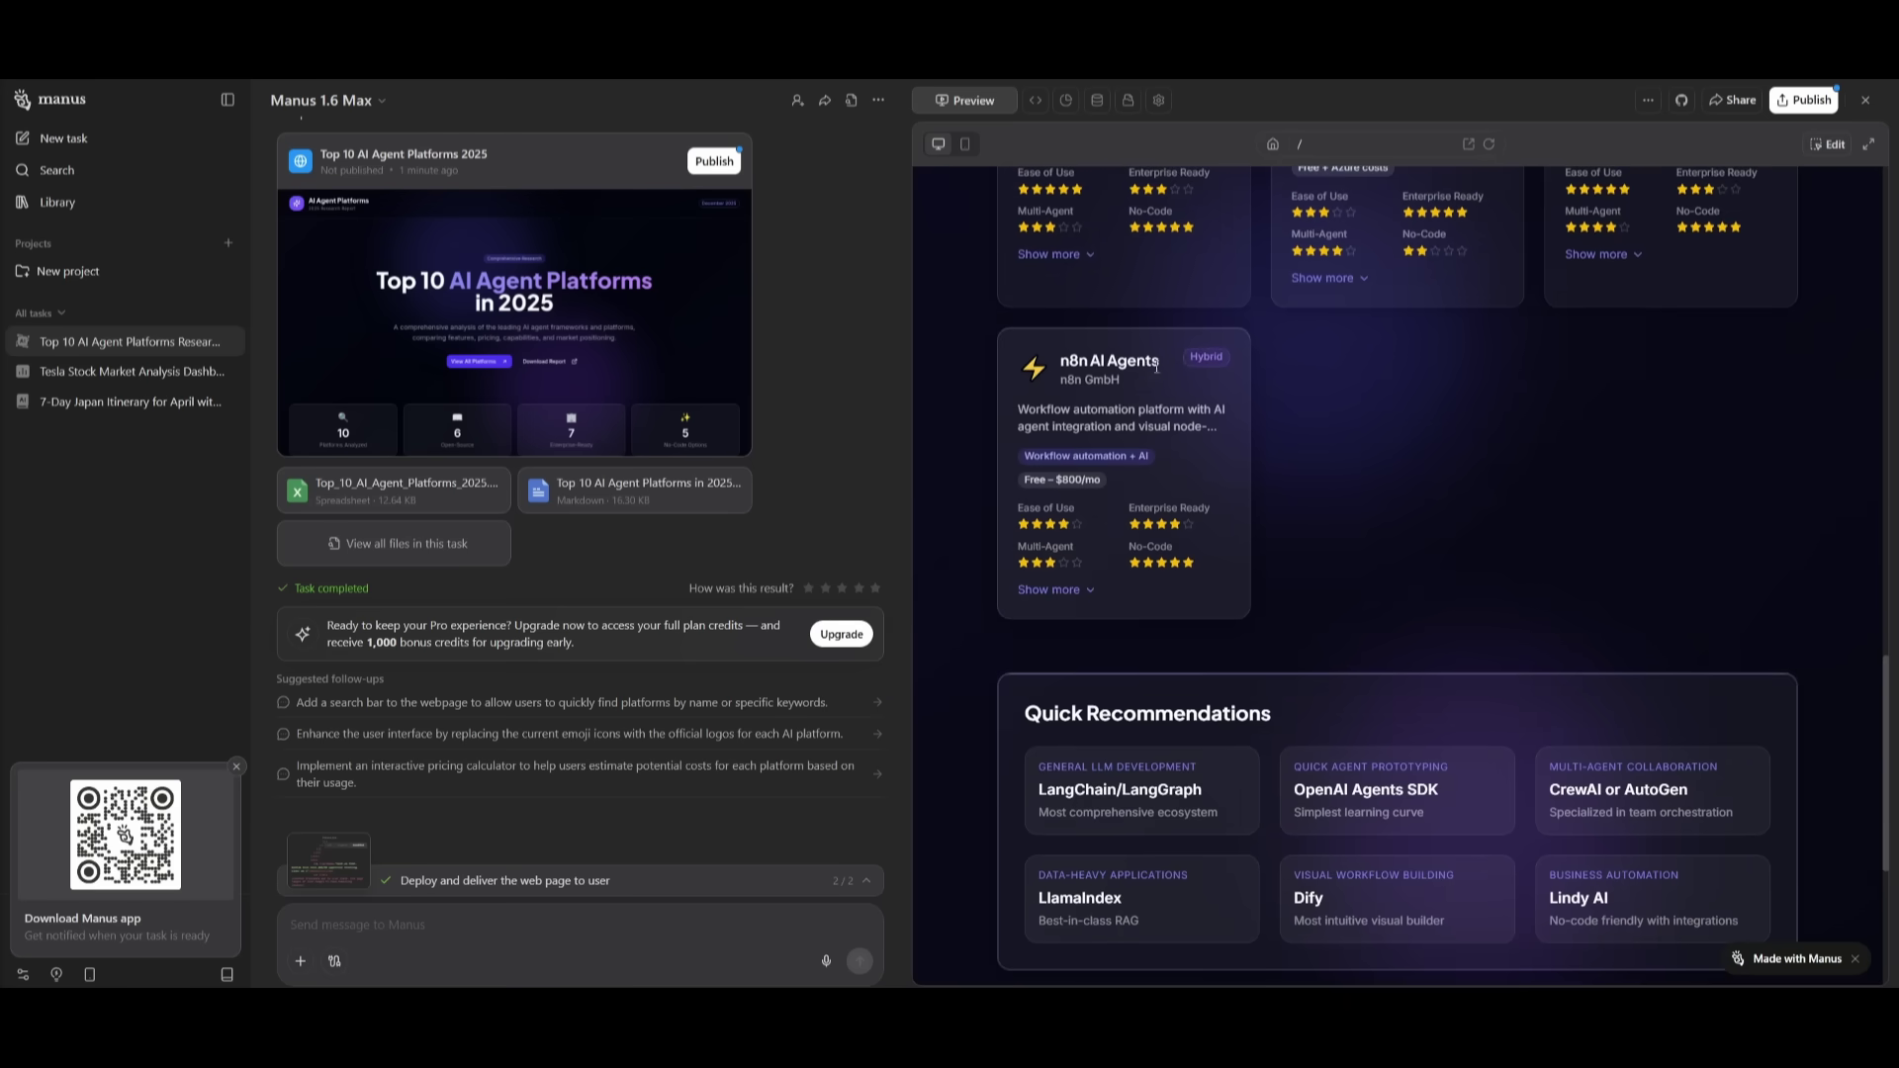
{"action": "scroll", "coordinate": [1150, 378], "scroll_direction": "down", "scroll_amount": 5}
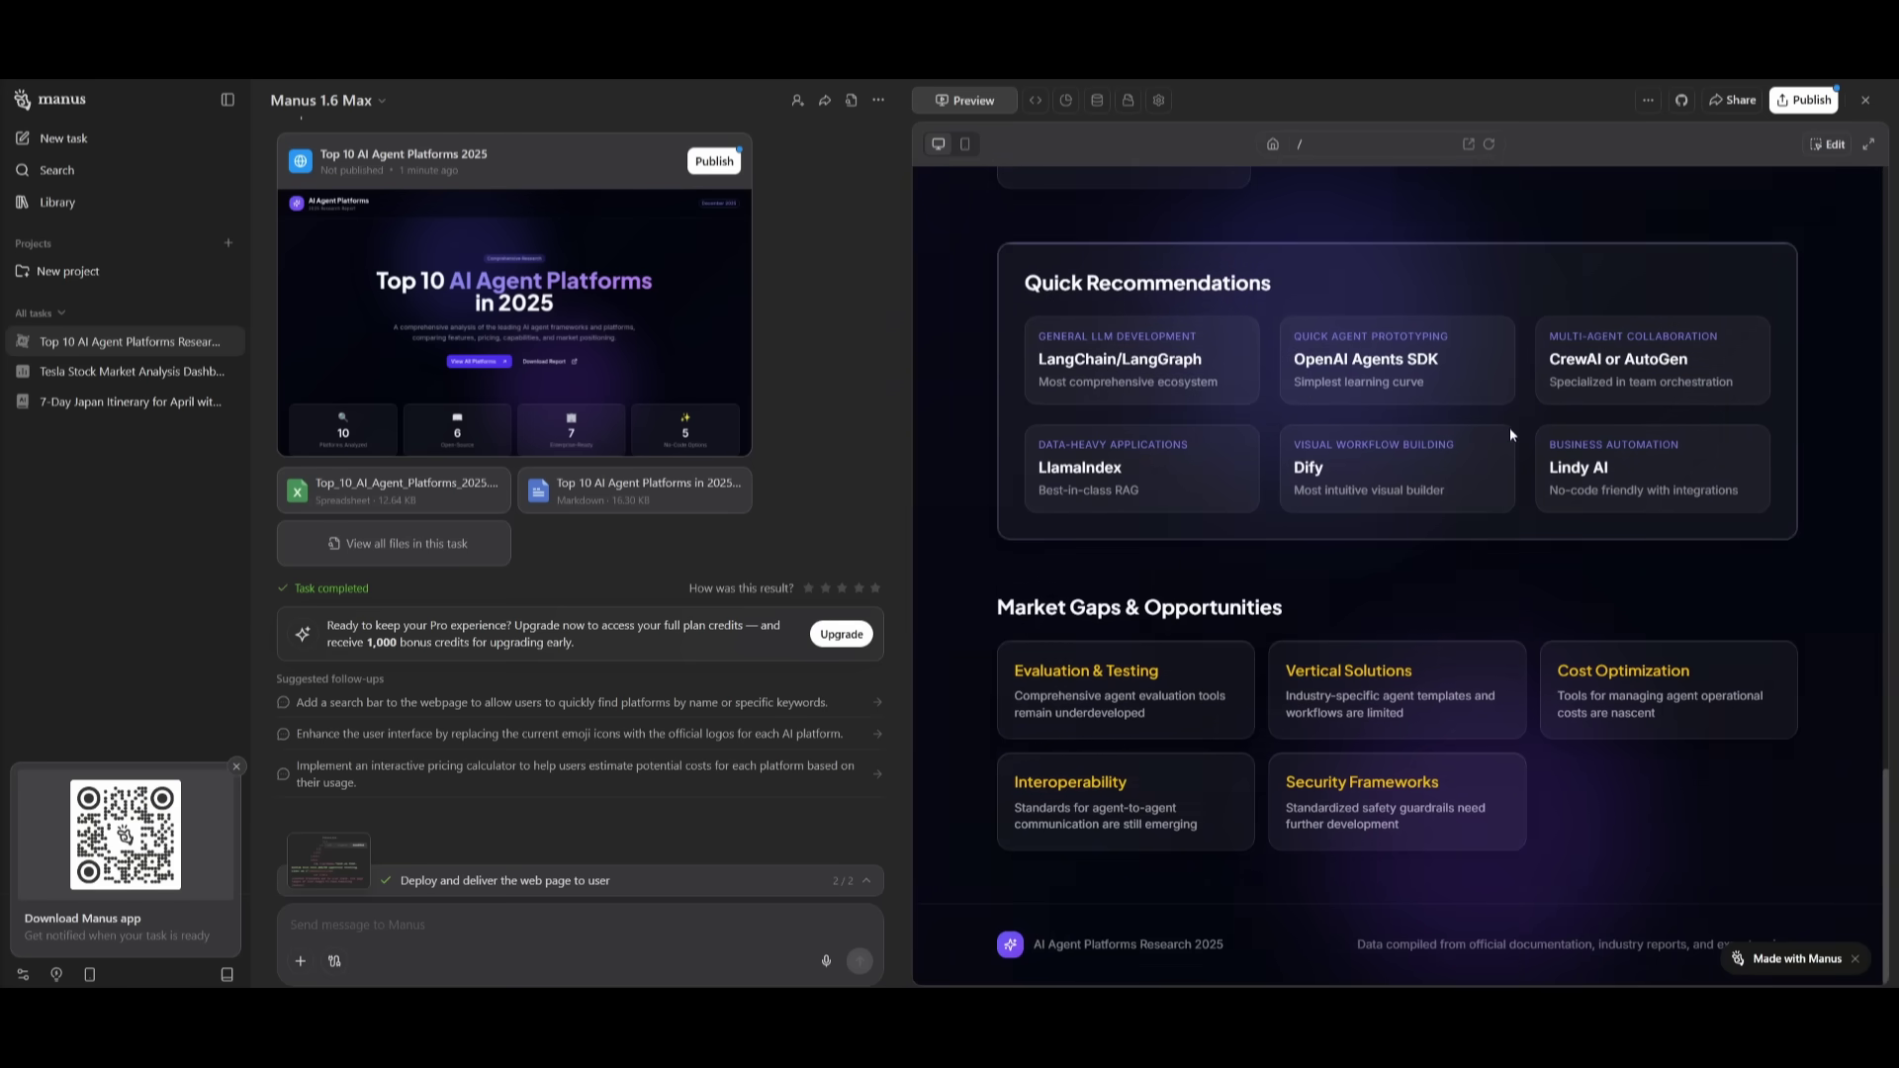
{"action": "scroll", "coordinate": [1510, 439], "scroll_direction": "up", "scroll_amount": 20}
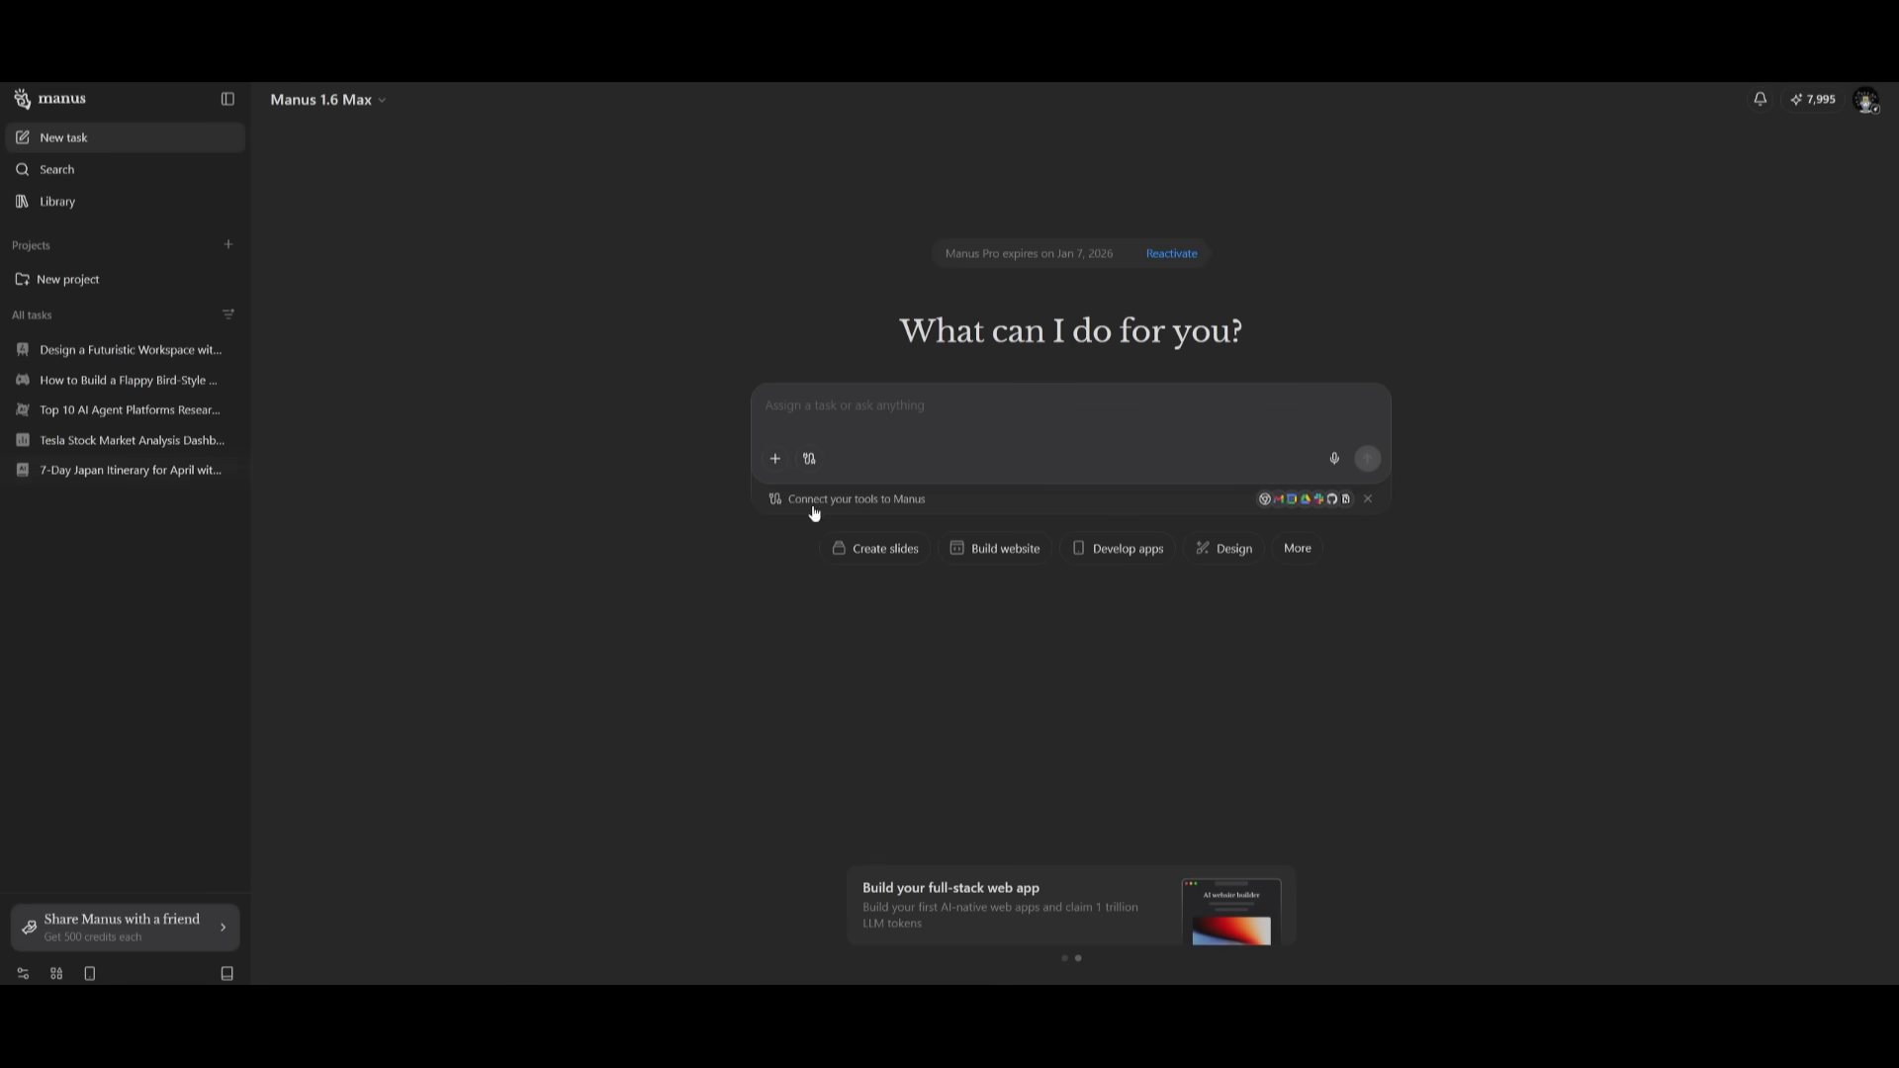
Step: Submit the pasted futuristic neon workspace prompt as a Design task with Nano Banana Pro
{"action": "left_click", "coordinate": [1224, 551]}
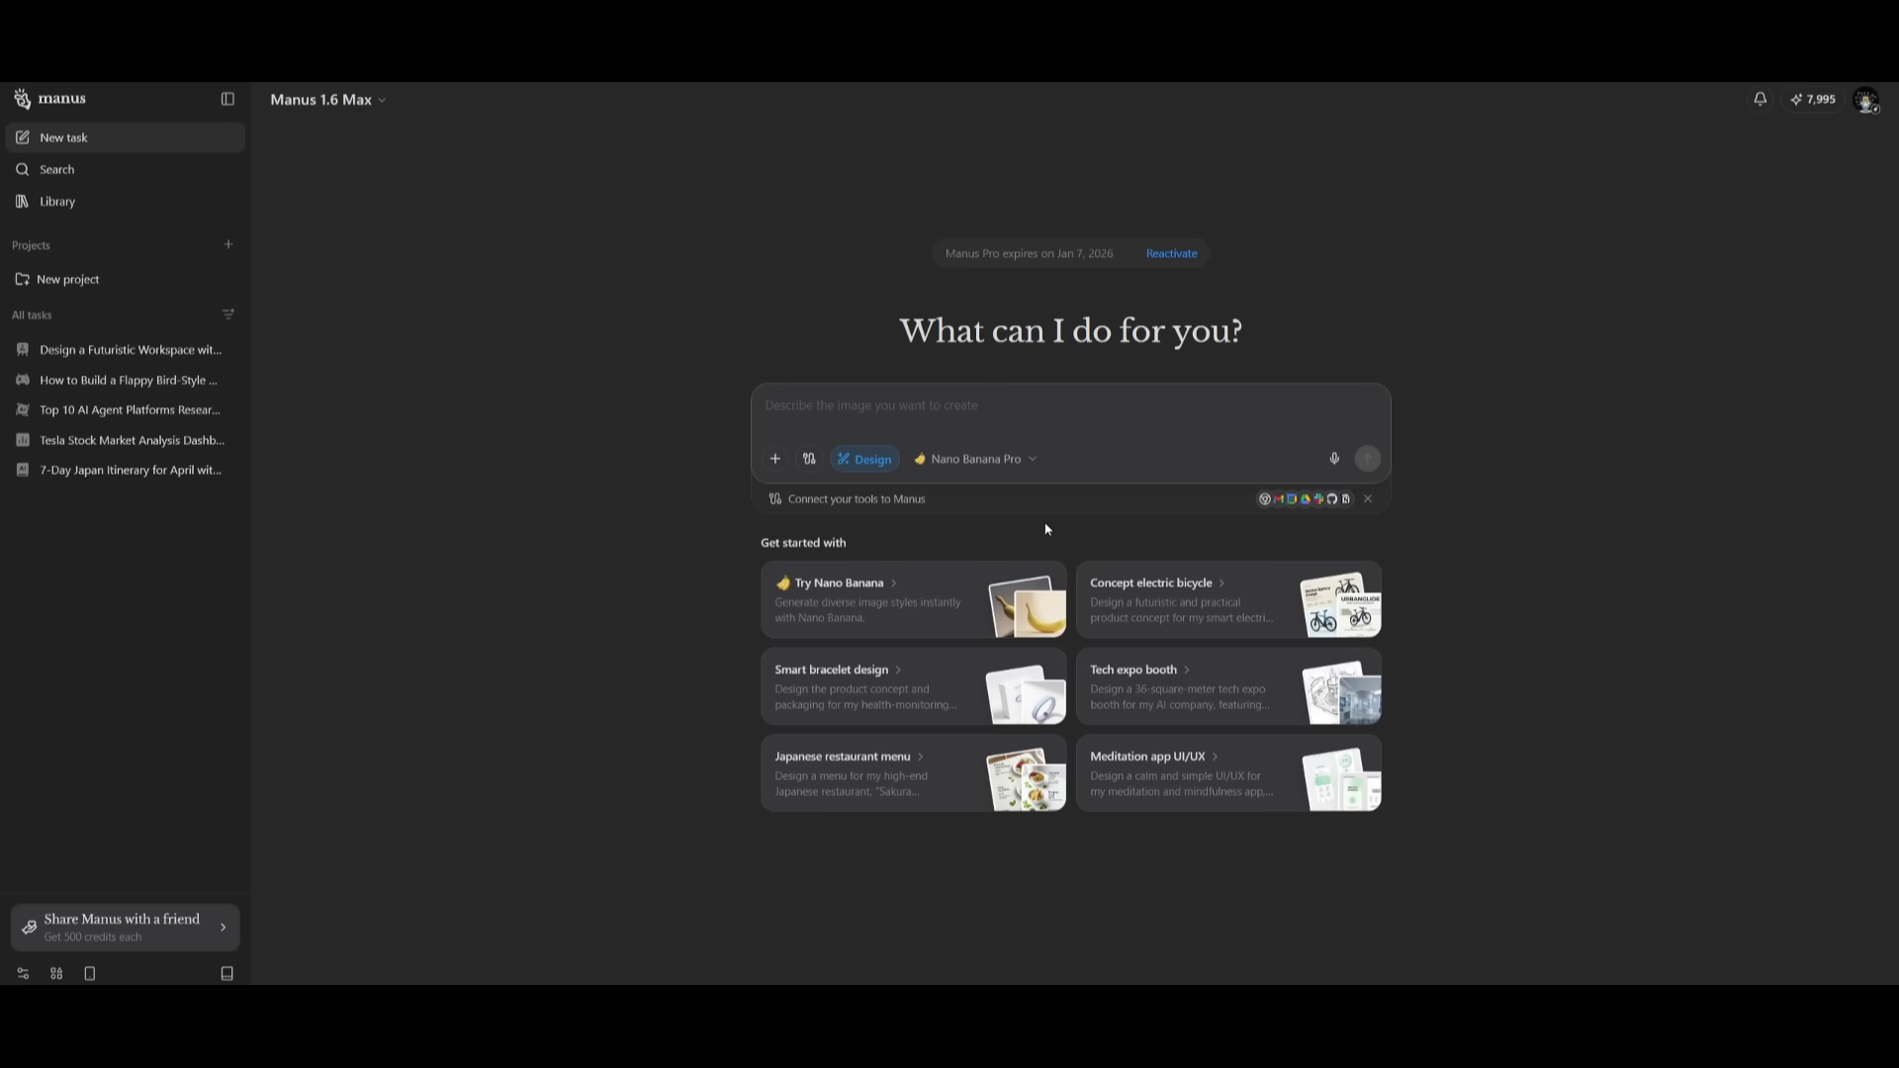
{"action": "left_click", "coordinate": [1005, 465]}
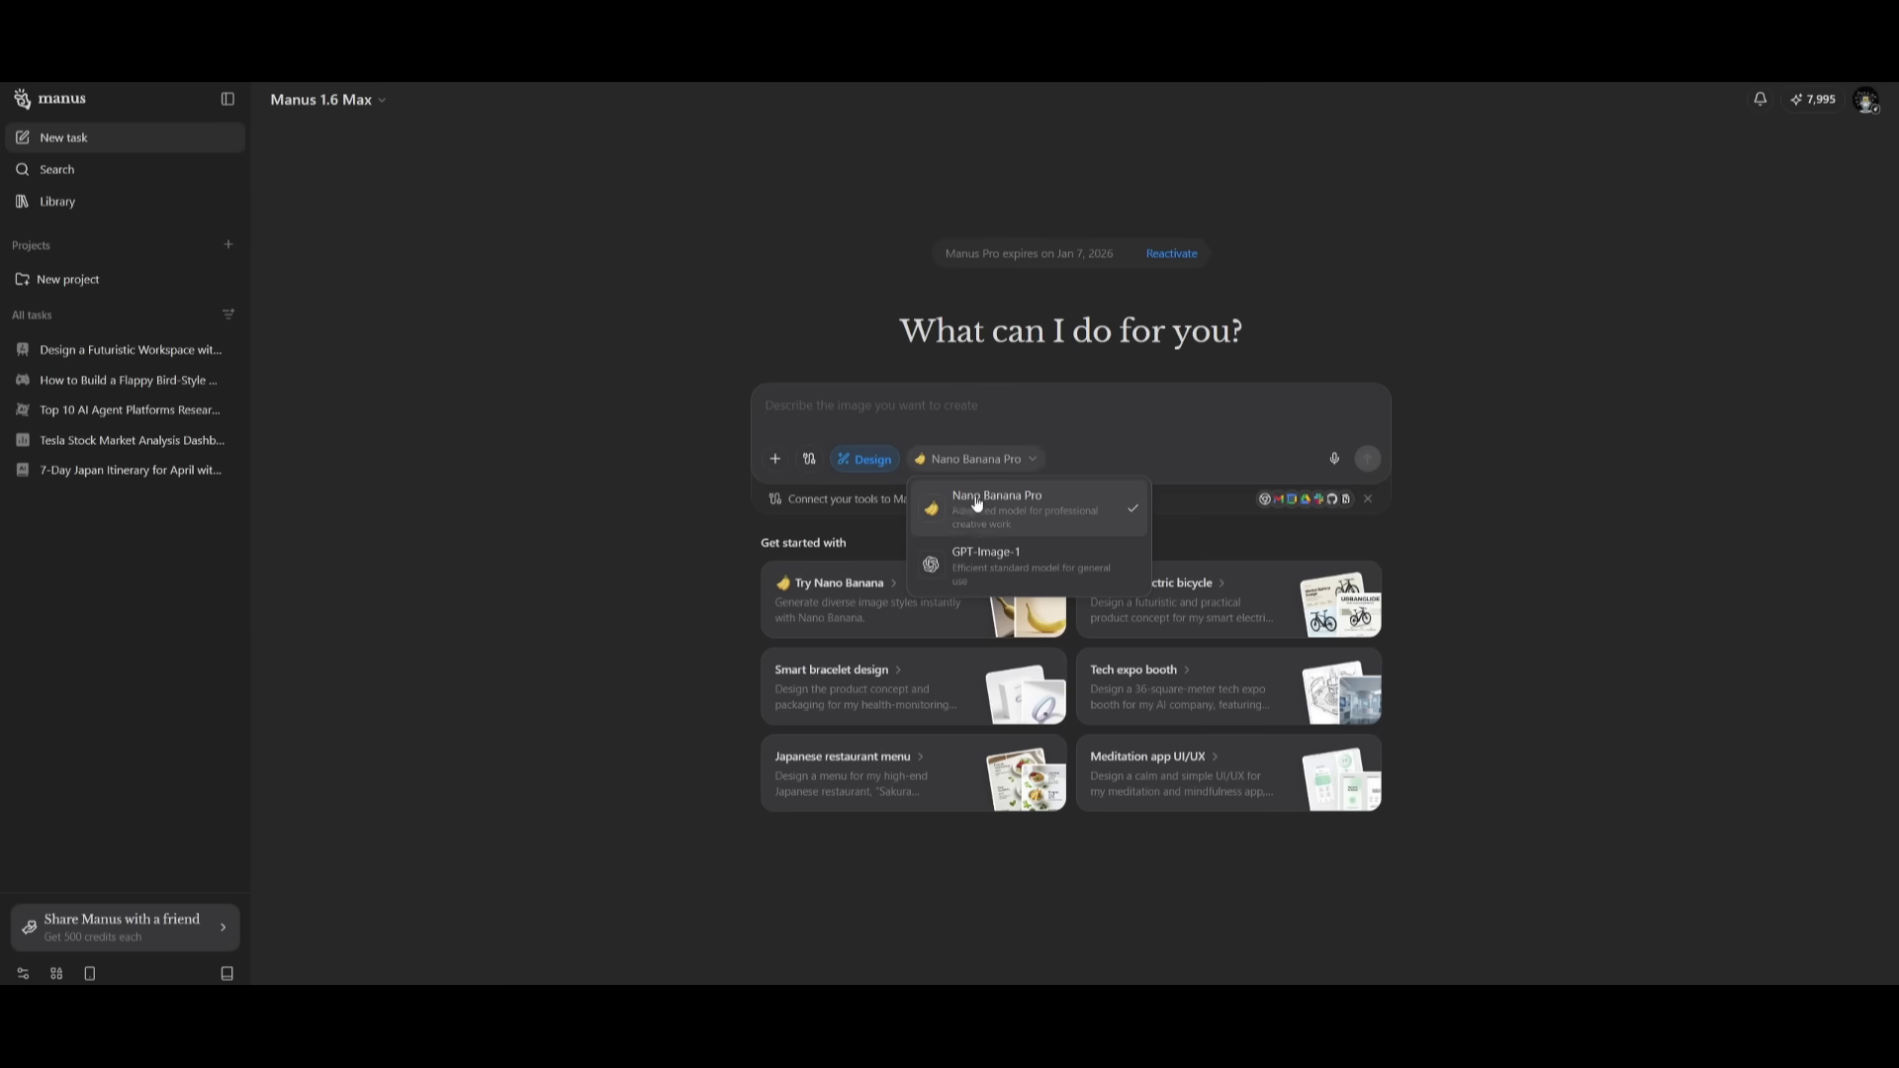
{"action": "left_click", "coordinate": [873, 415]}
{"action": "type", "text": "Generate a modern, futuristic workspace with a sleek desk, holographic monitors, and ambient neon lighting. Make it visually appealing for a tech-savvy audience. After generating, allow me to edit elements like the desk, monitors, and lighting directly on the canvas"}
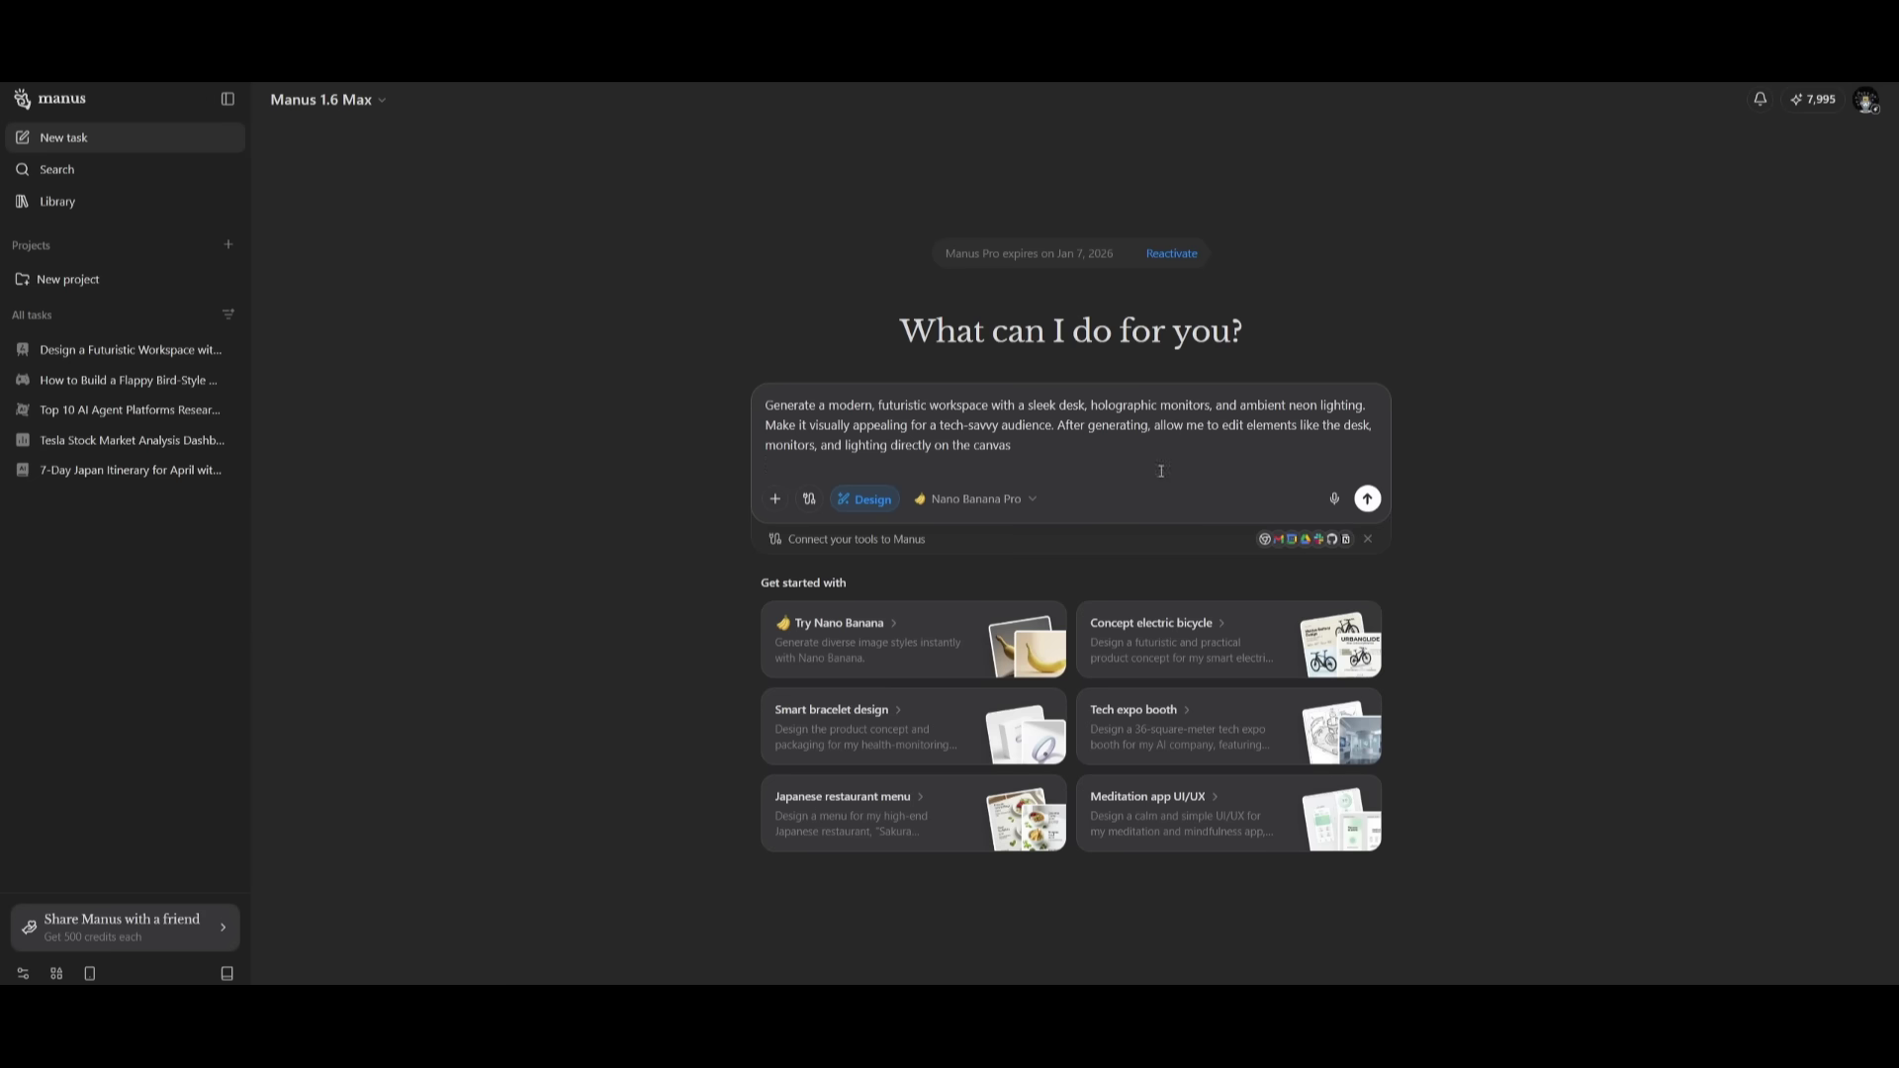
{"action": "left_click", "coordinate": [1367, 499]}
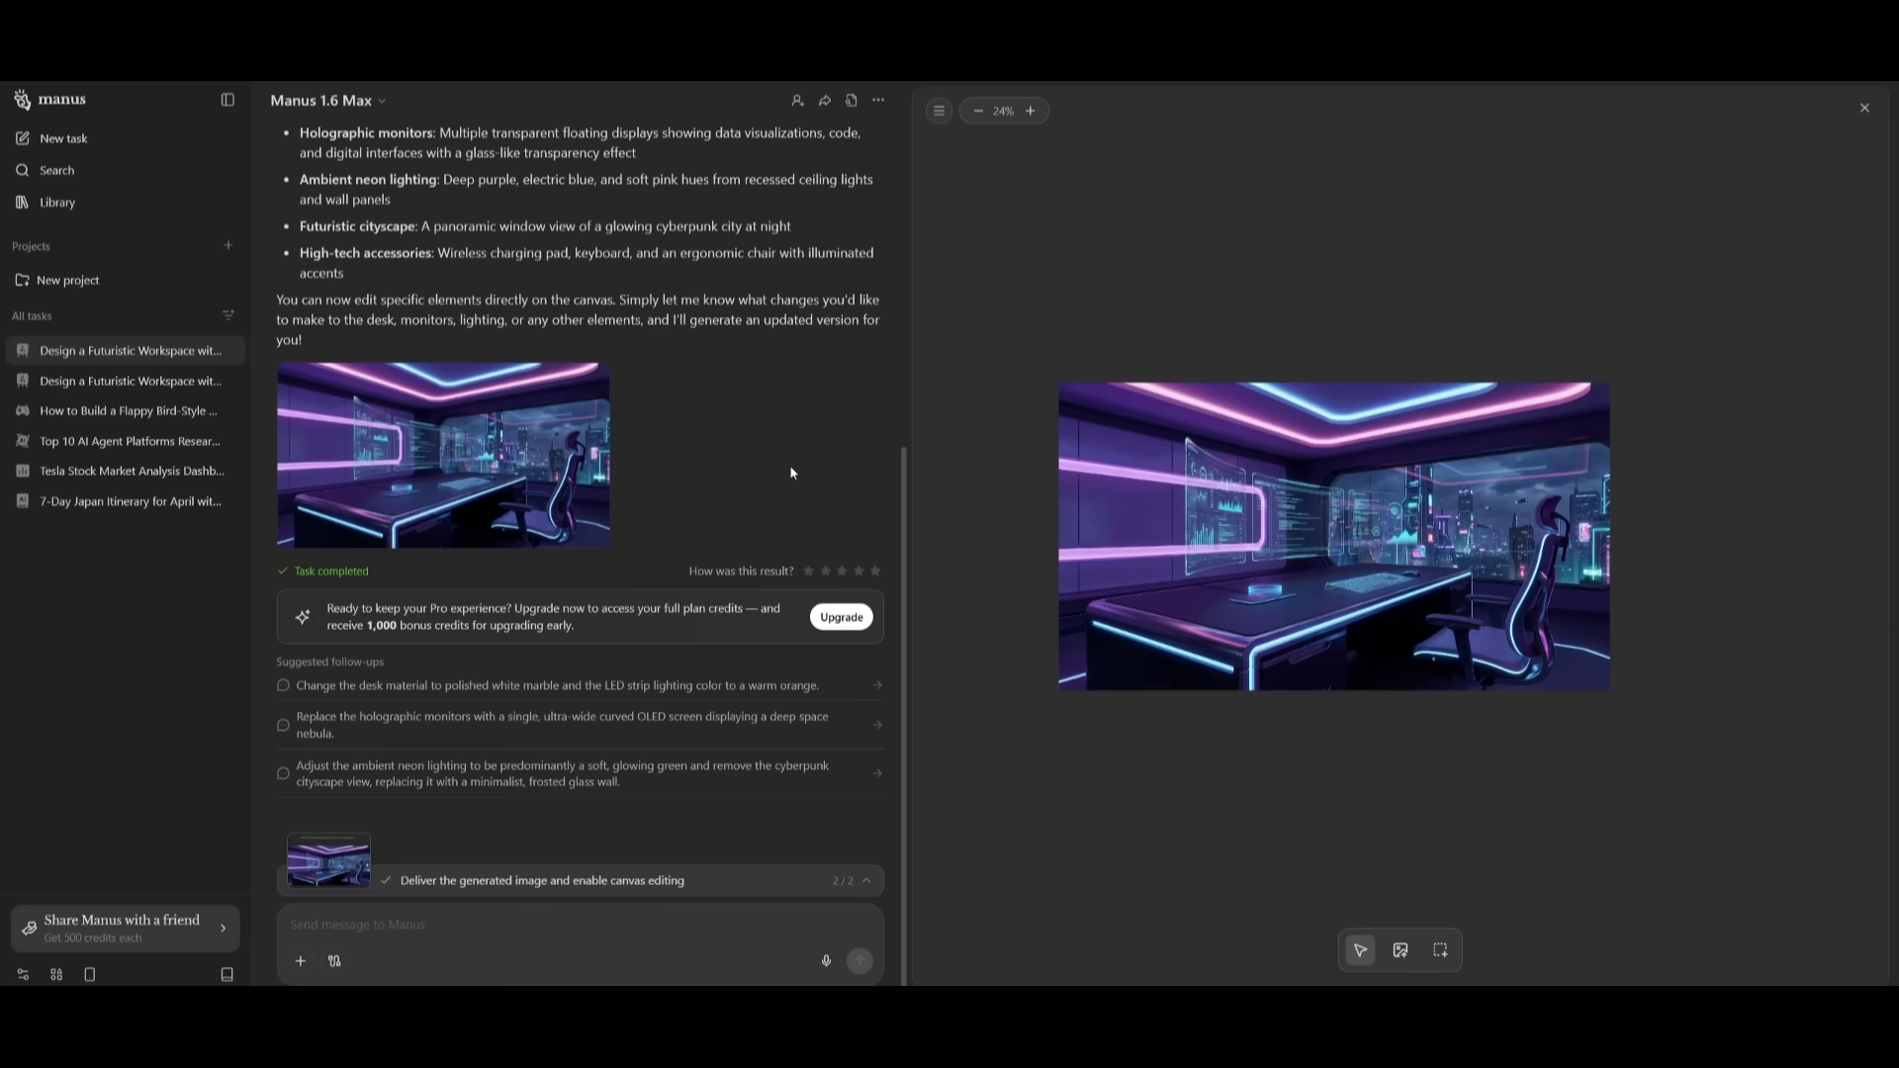
Step: Mark the holographic monitors region of the generated neon workspace image for editing
{"action": "scroll", "coordinate": [791, 472], "scroll_direction": "up", "scroll_amount": 5}
{"action": "scroll", "coordinate": [792, 471], "scroll_direction": "up", "scroll_amount": 3}
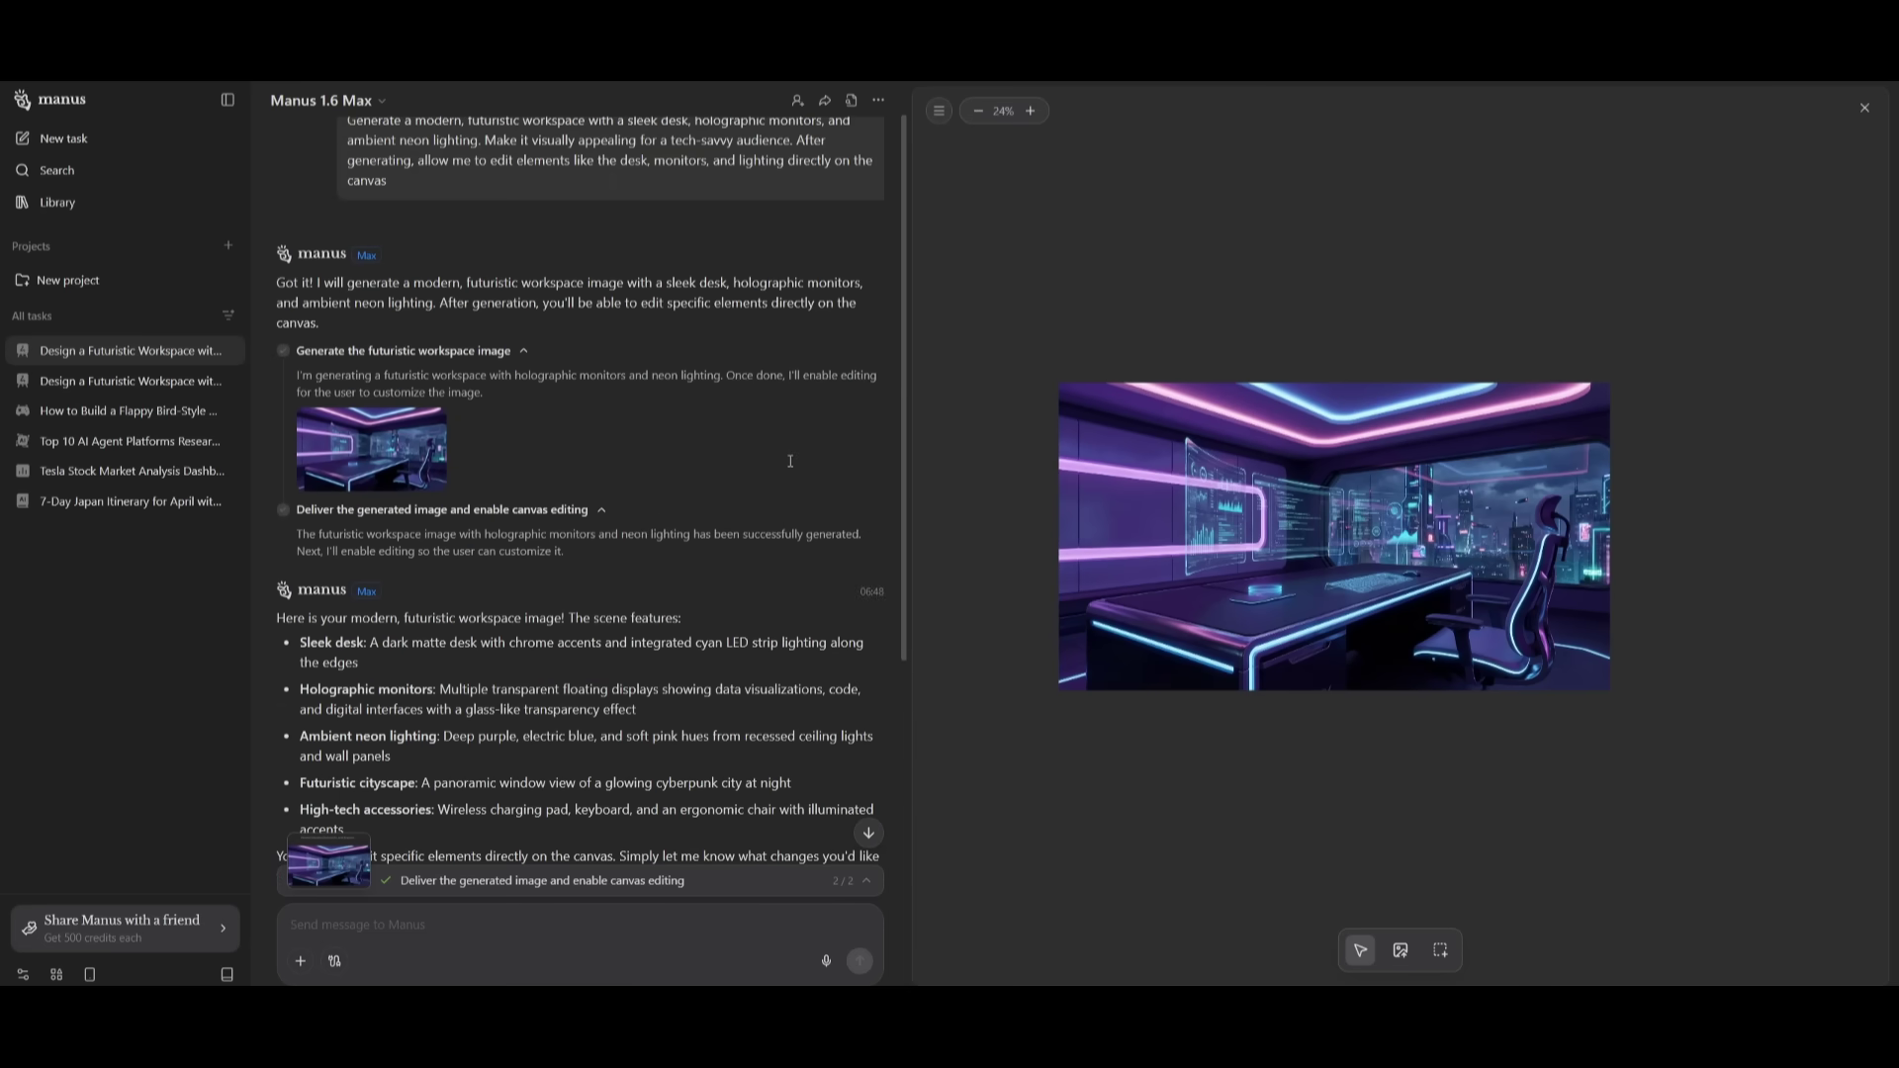
{"action": "scroll", "coordinate": [781, 458], "scroll_direction": "down", "scroll_amount": 4}
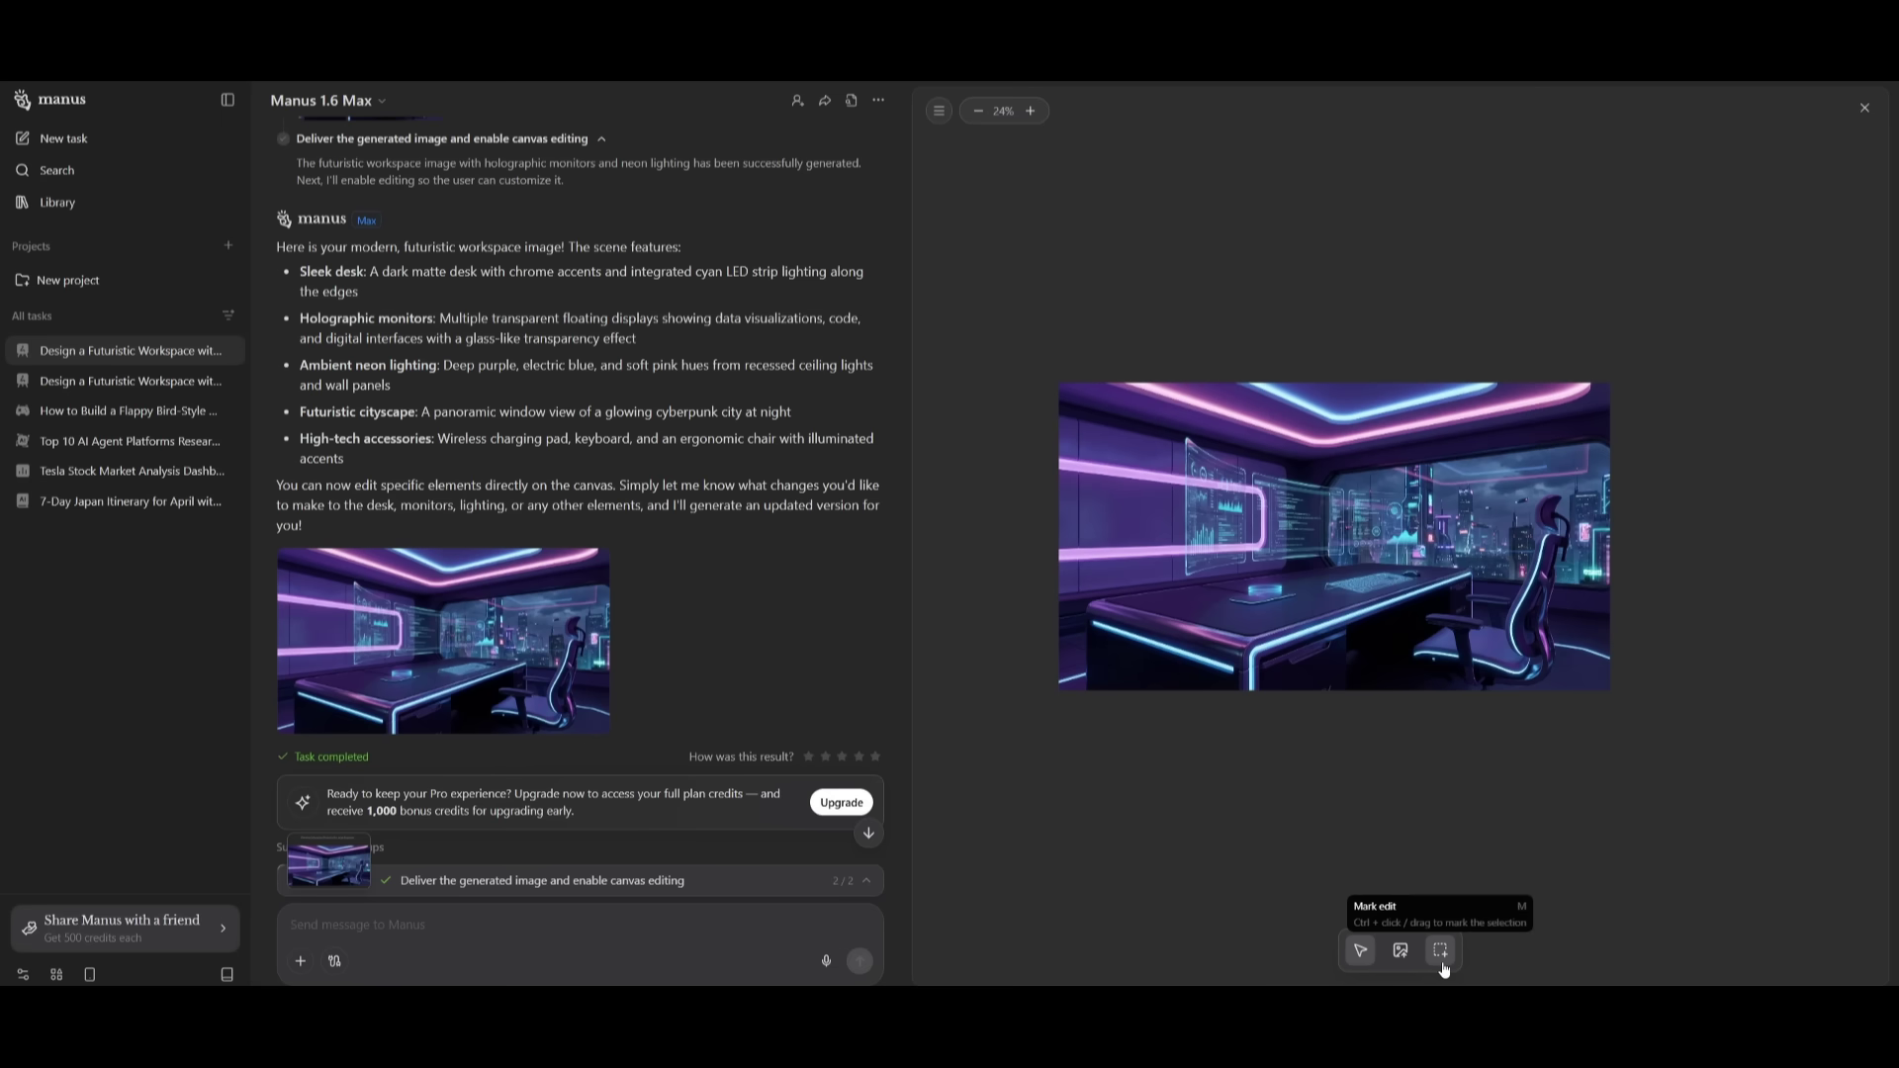
{"action": "left_click", "coordinate": [1441, 950]}
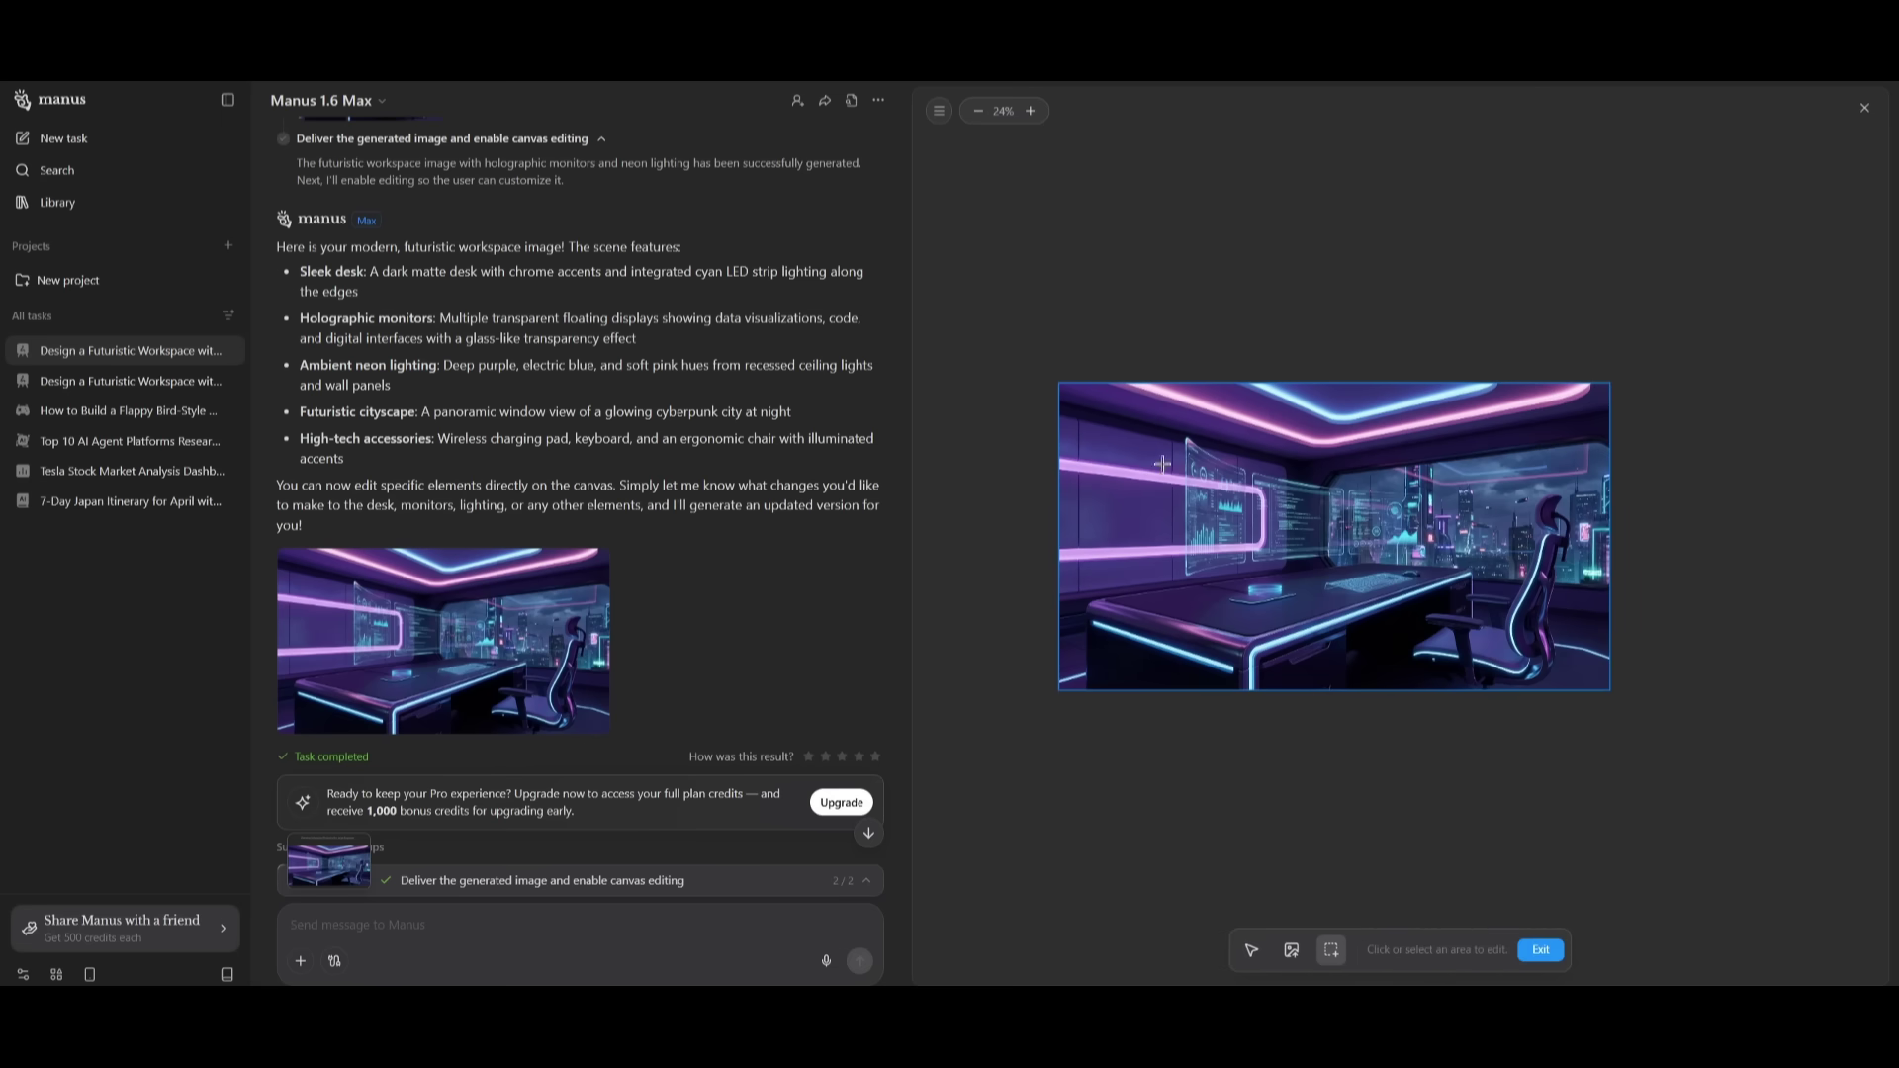
{"action": "mouse_move", "coordinate": [1147, 428]}
{"action": "left_mouse_down"}
{"action": "mouse_move", "coordinate": [1275, 524]}
{"action": "mouse_move", "coordinate": [1462, 572]}
{"action": "left_mouse_up"}
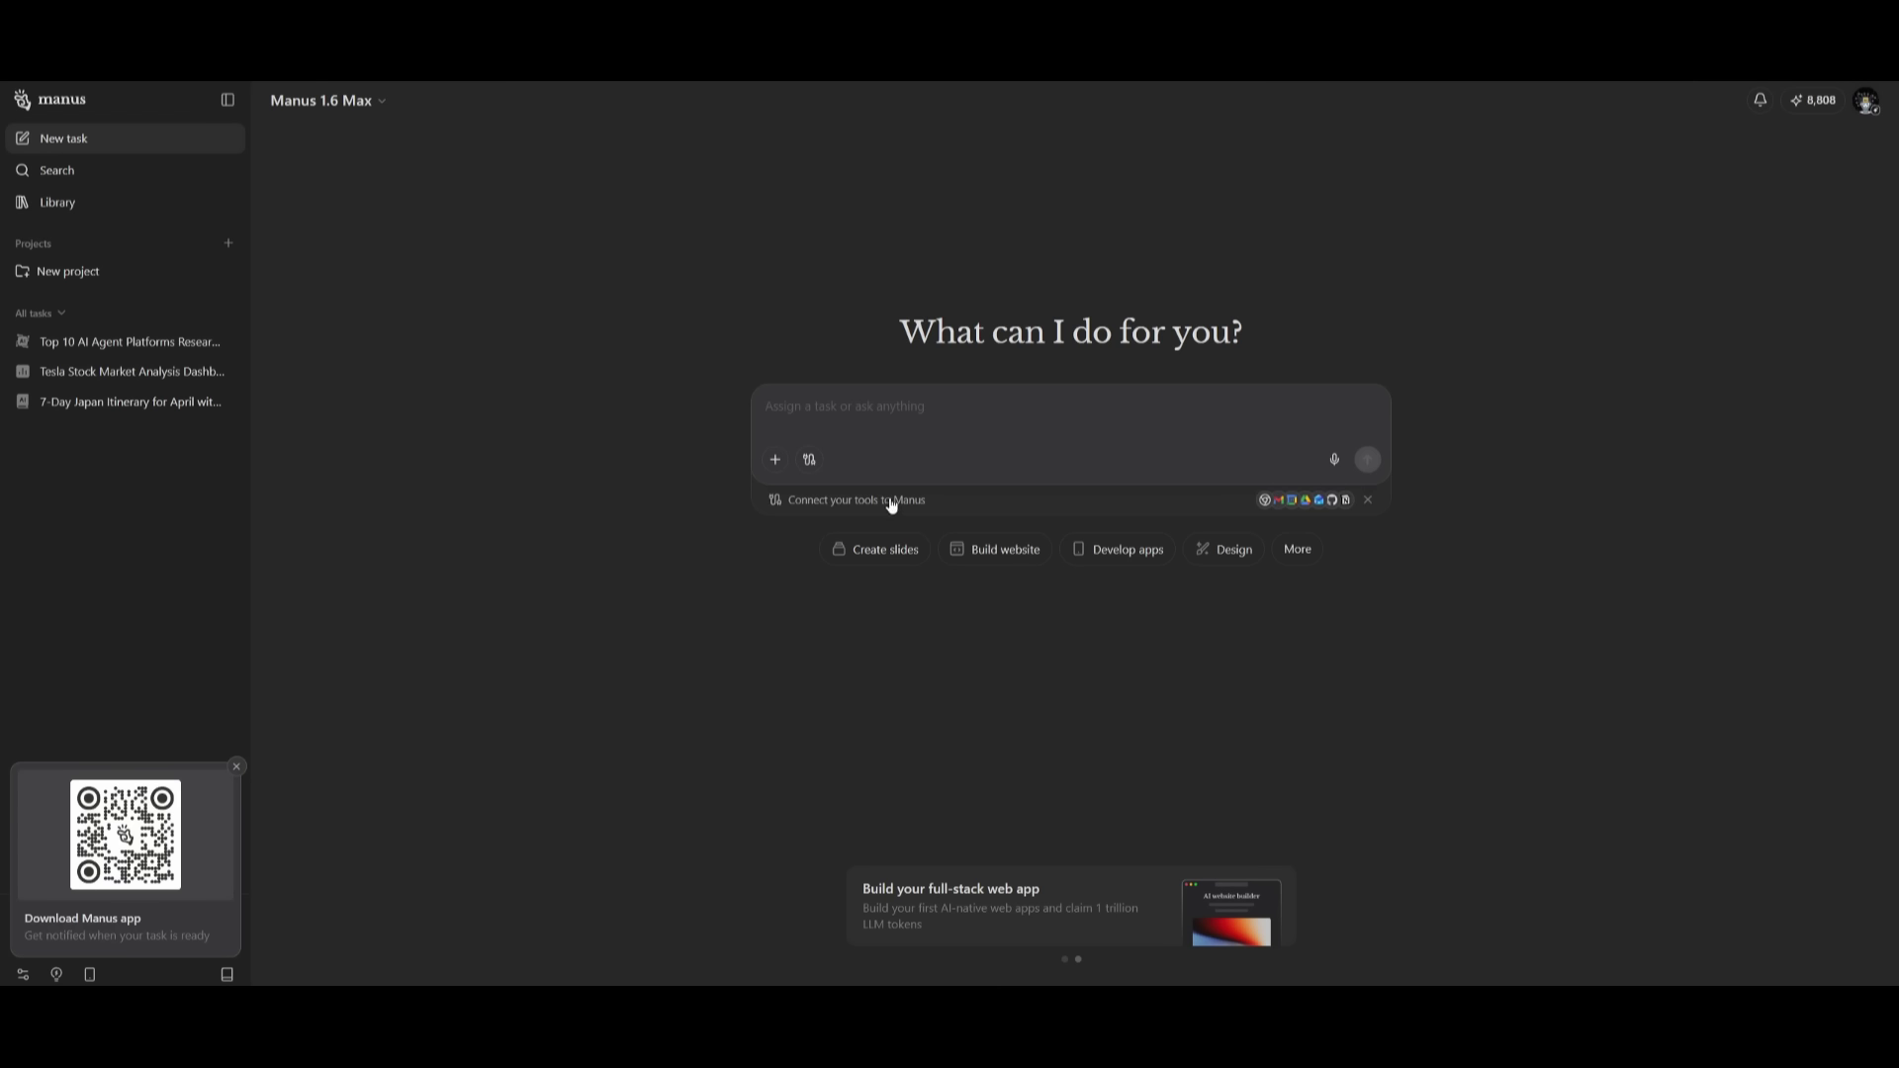
Step: Browse the connectors list across its Custom API, Custom MCP and Apps categories
{"action": "left_click", "coordinate": [892, 501]}
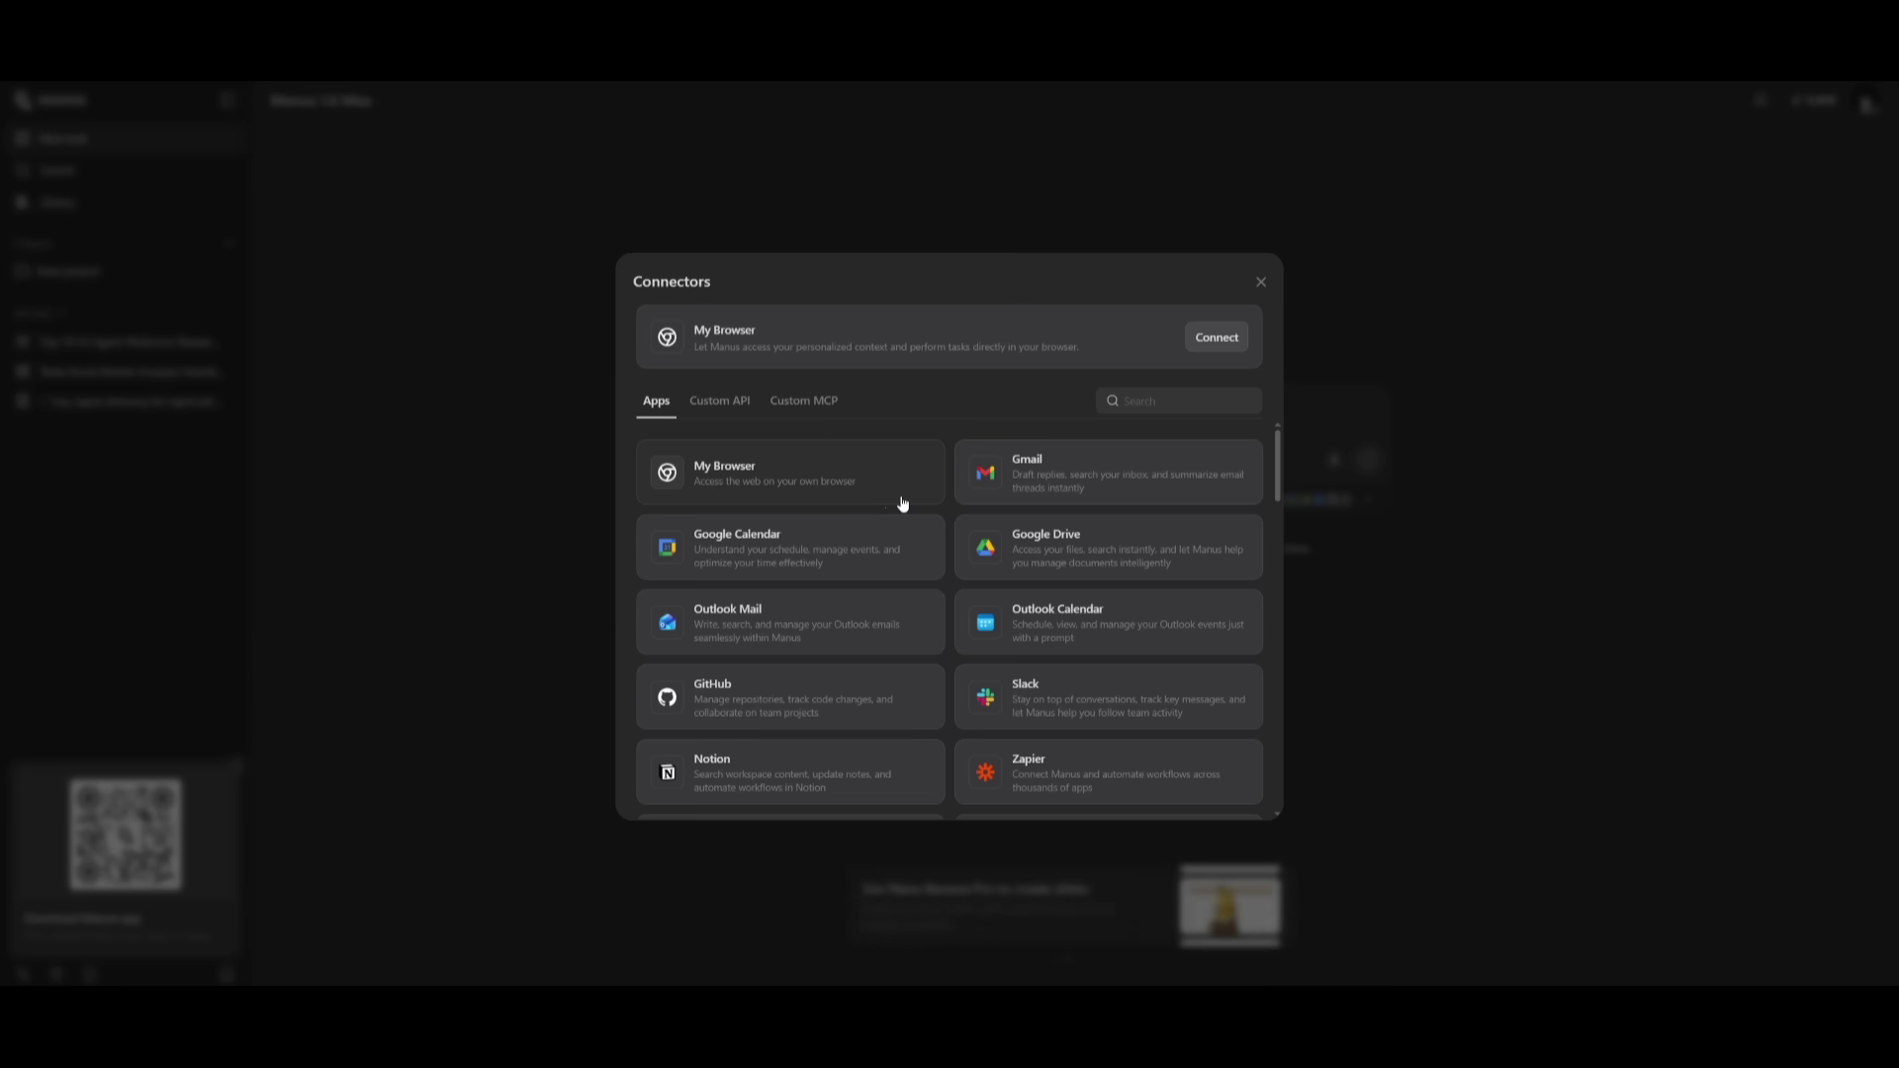
{"action": "left_click", "coordinate": [721, 403]}
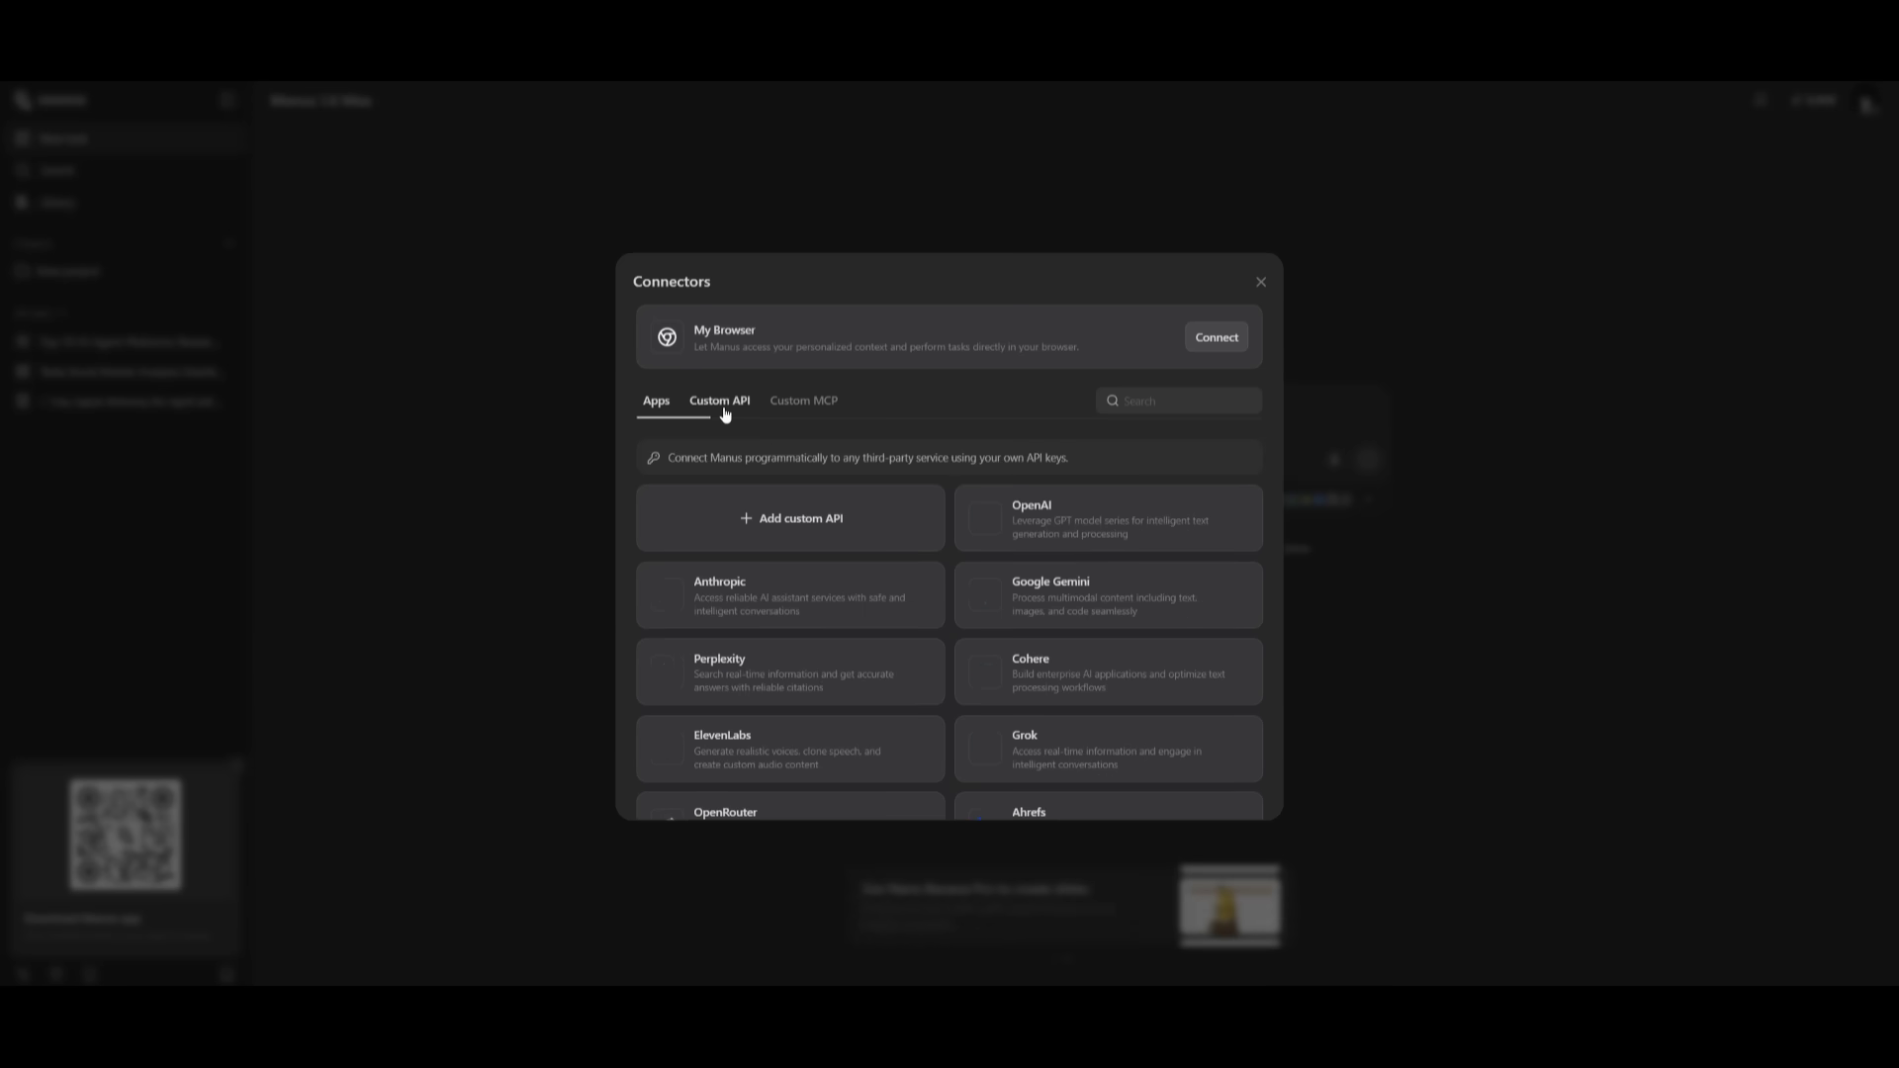
{"action": "left_click", "coordinate": [794, 419]}
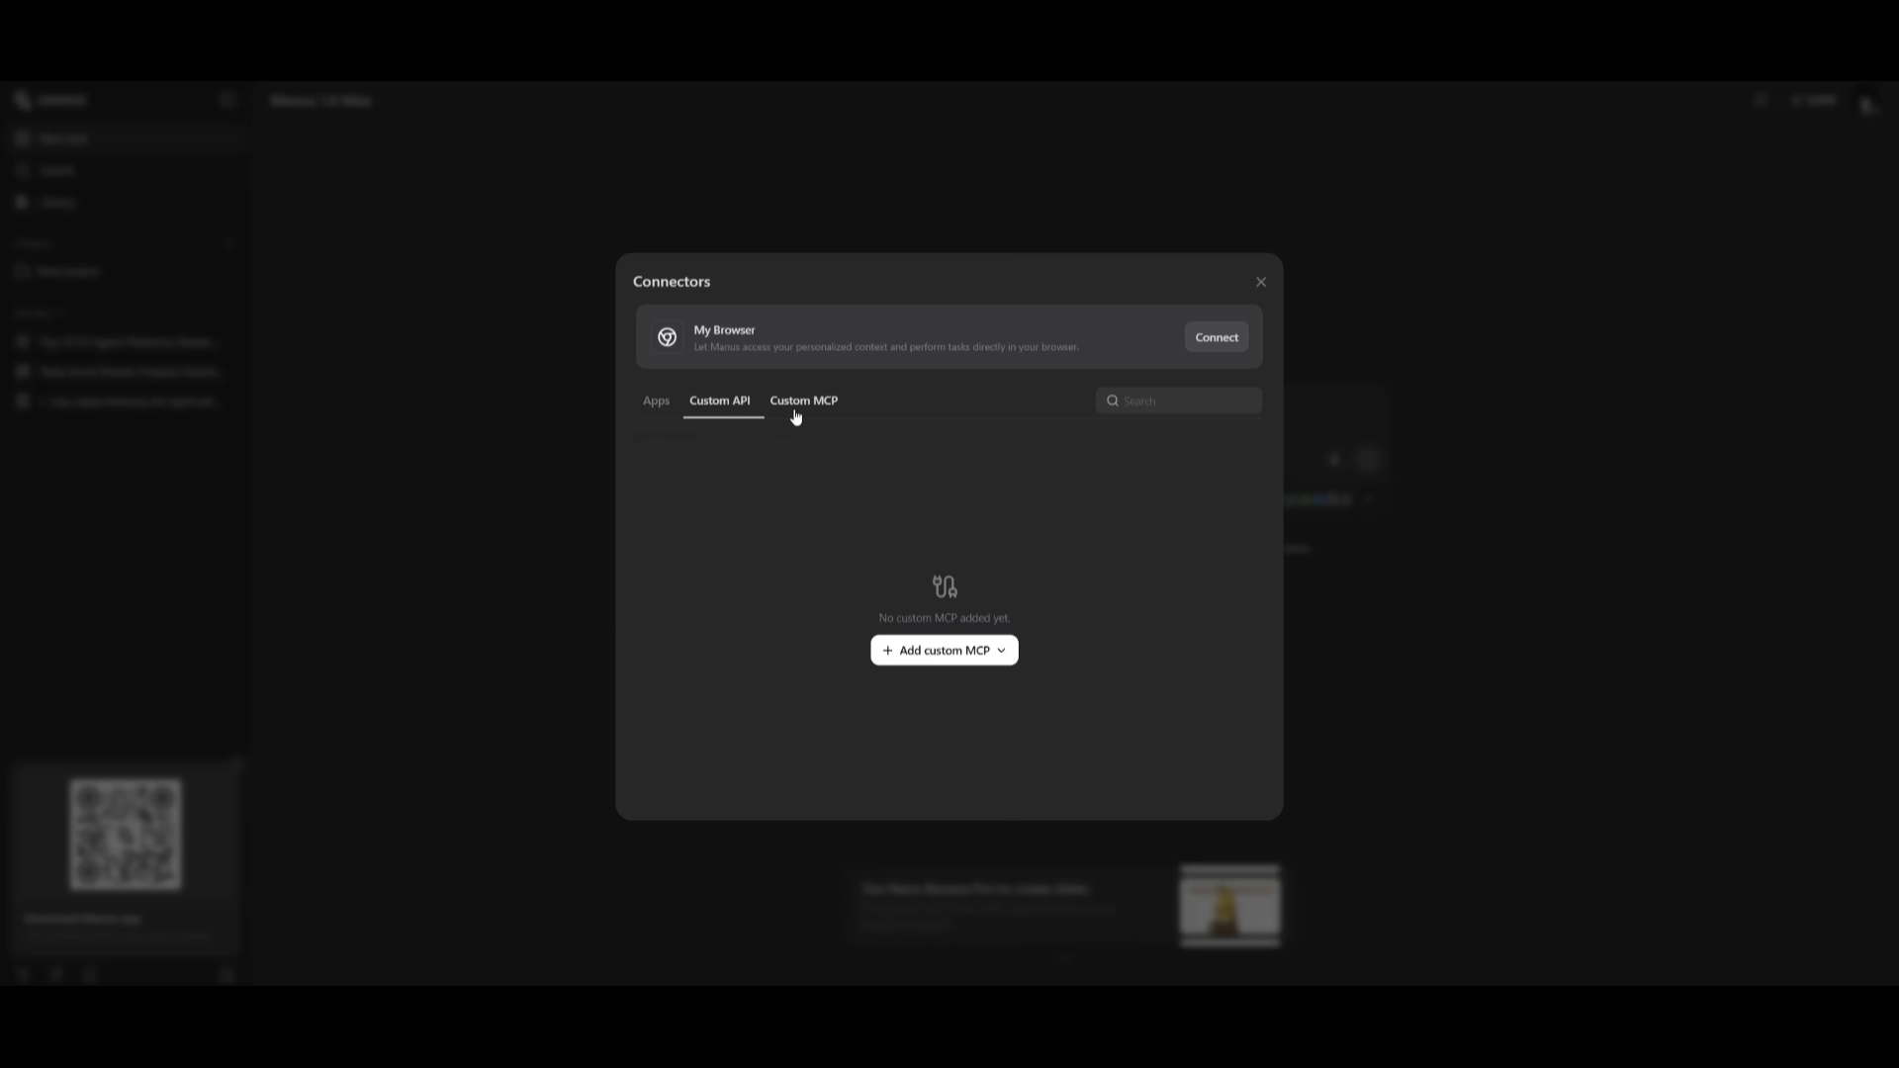
{"action": "left_click", "coordinate": [662, 406]}
{"action": "scroll", "coordinate": [802, 514], "scroll_direction": "down", "scroll_amount": 10}
{"action": "scroll", "coordinate": [939, 574], "scroll_direction": "down", "scroll_amount": 2}
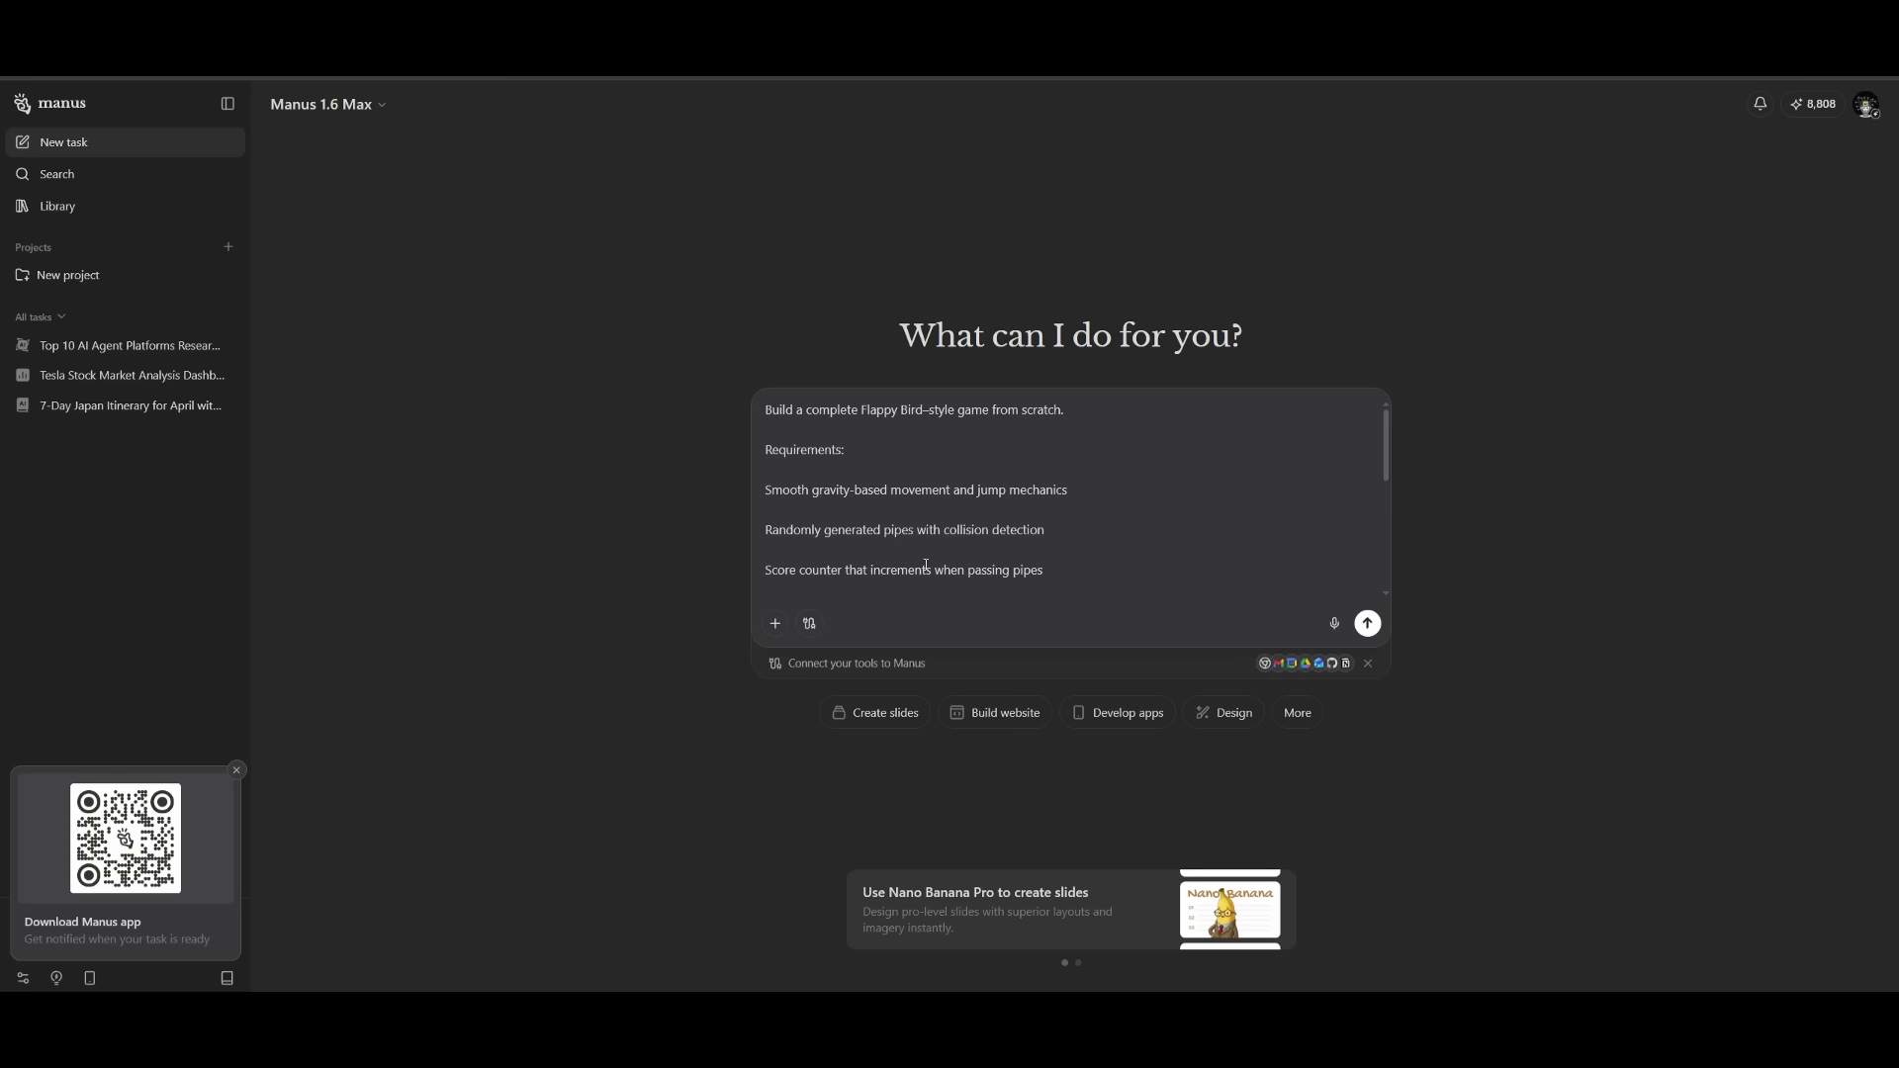
Step: Send the Flappy Bird-style game request in Develop apps mode
{"action": "left_click", "coordinate": [1109, 715]}
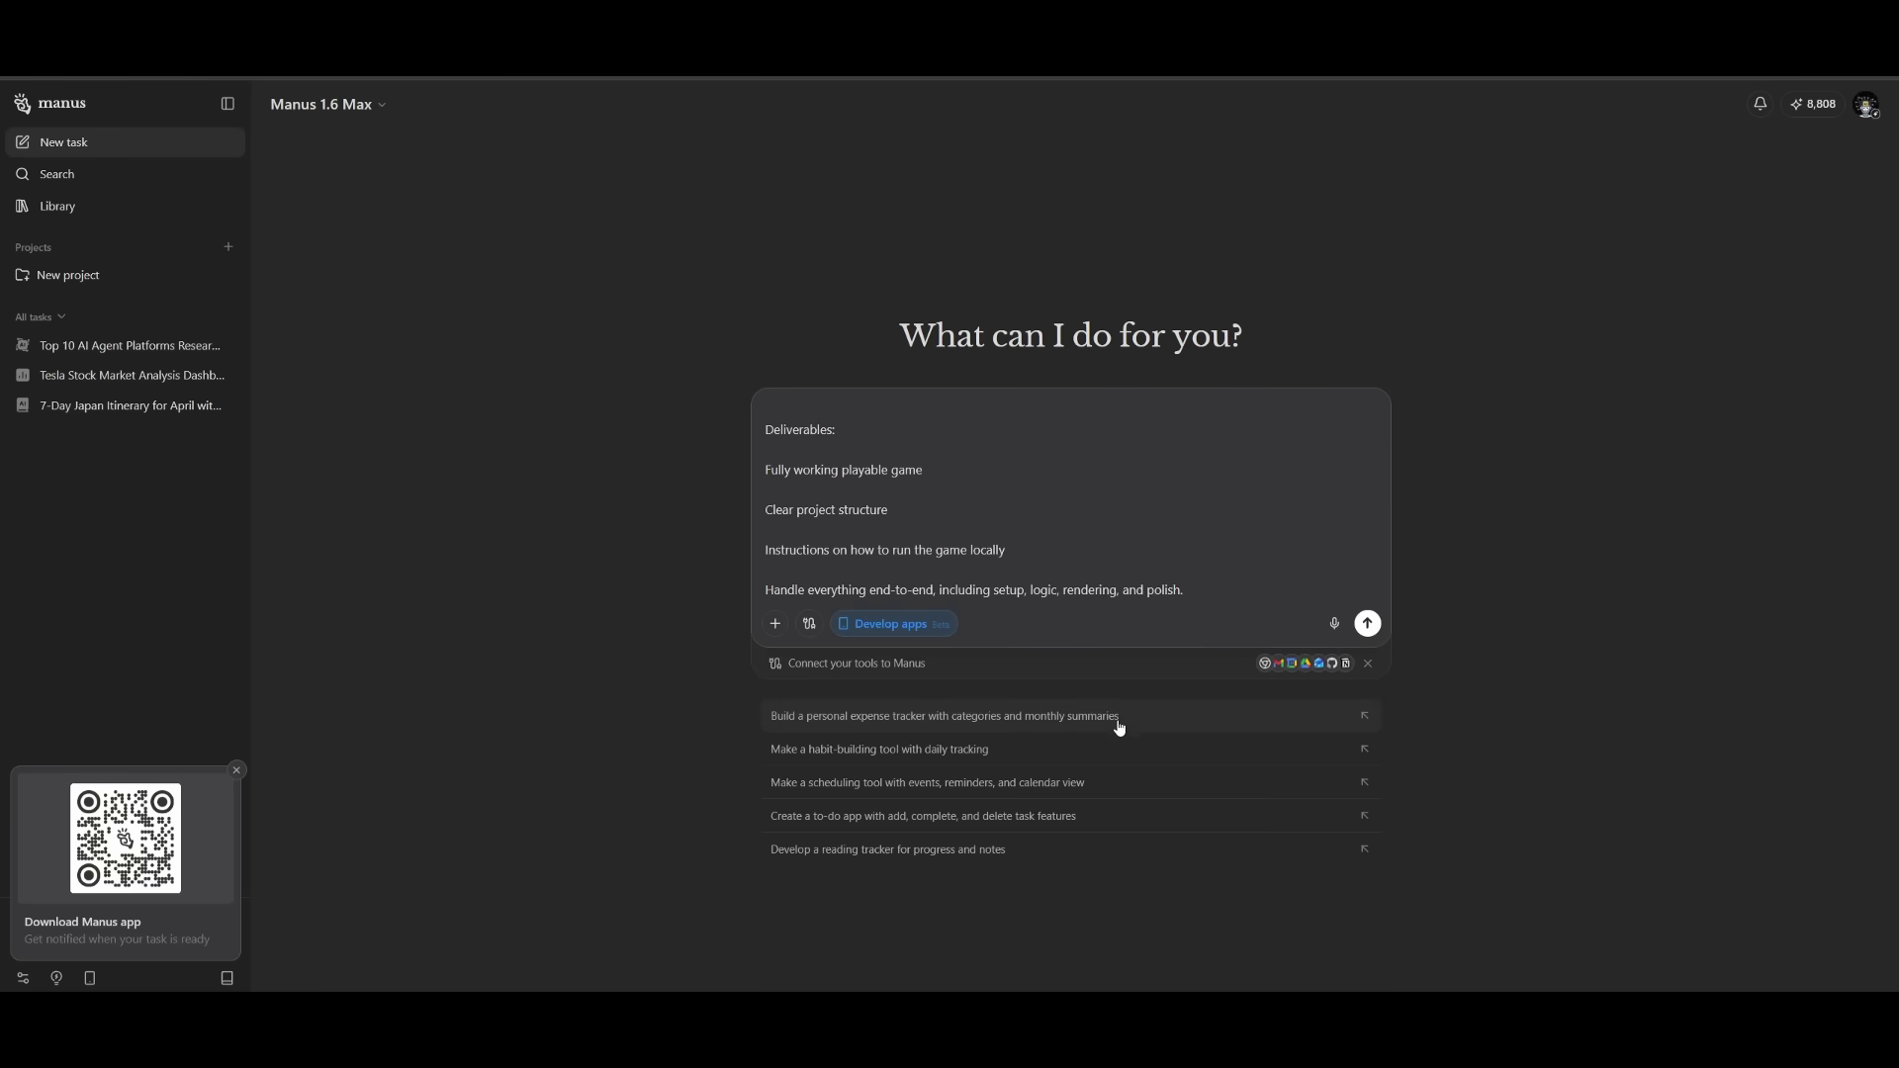
{"action": "left_click", "coordinate": [1368, 623]}
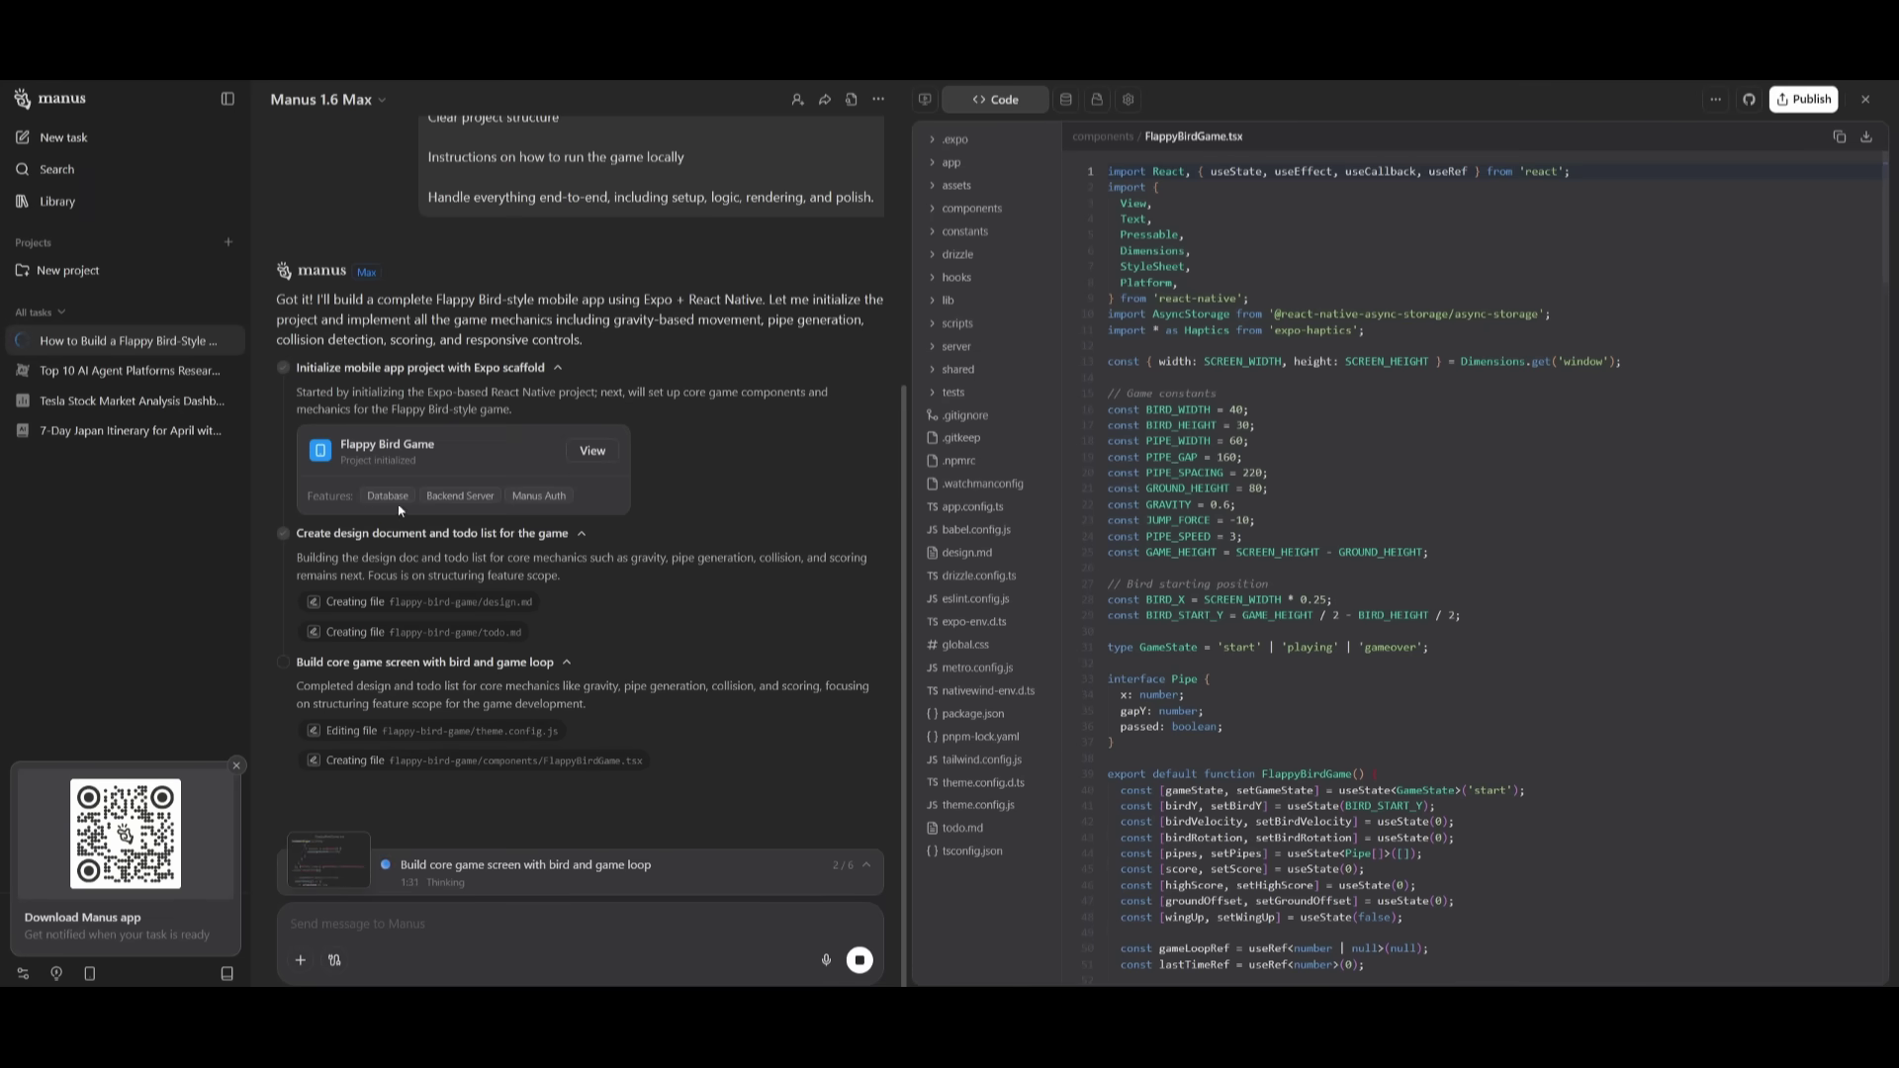
Step: Check the Flappy Bird project's empty Database and File storage, then return to Code
{"action": "left_click", "coordinate": [1066, 99]}
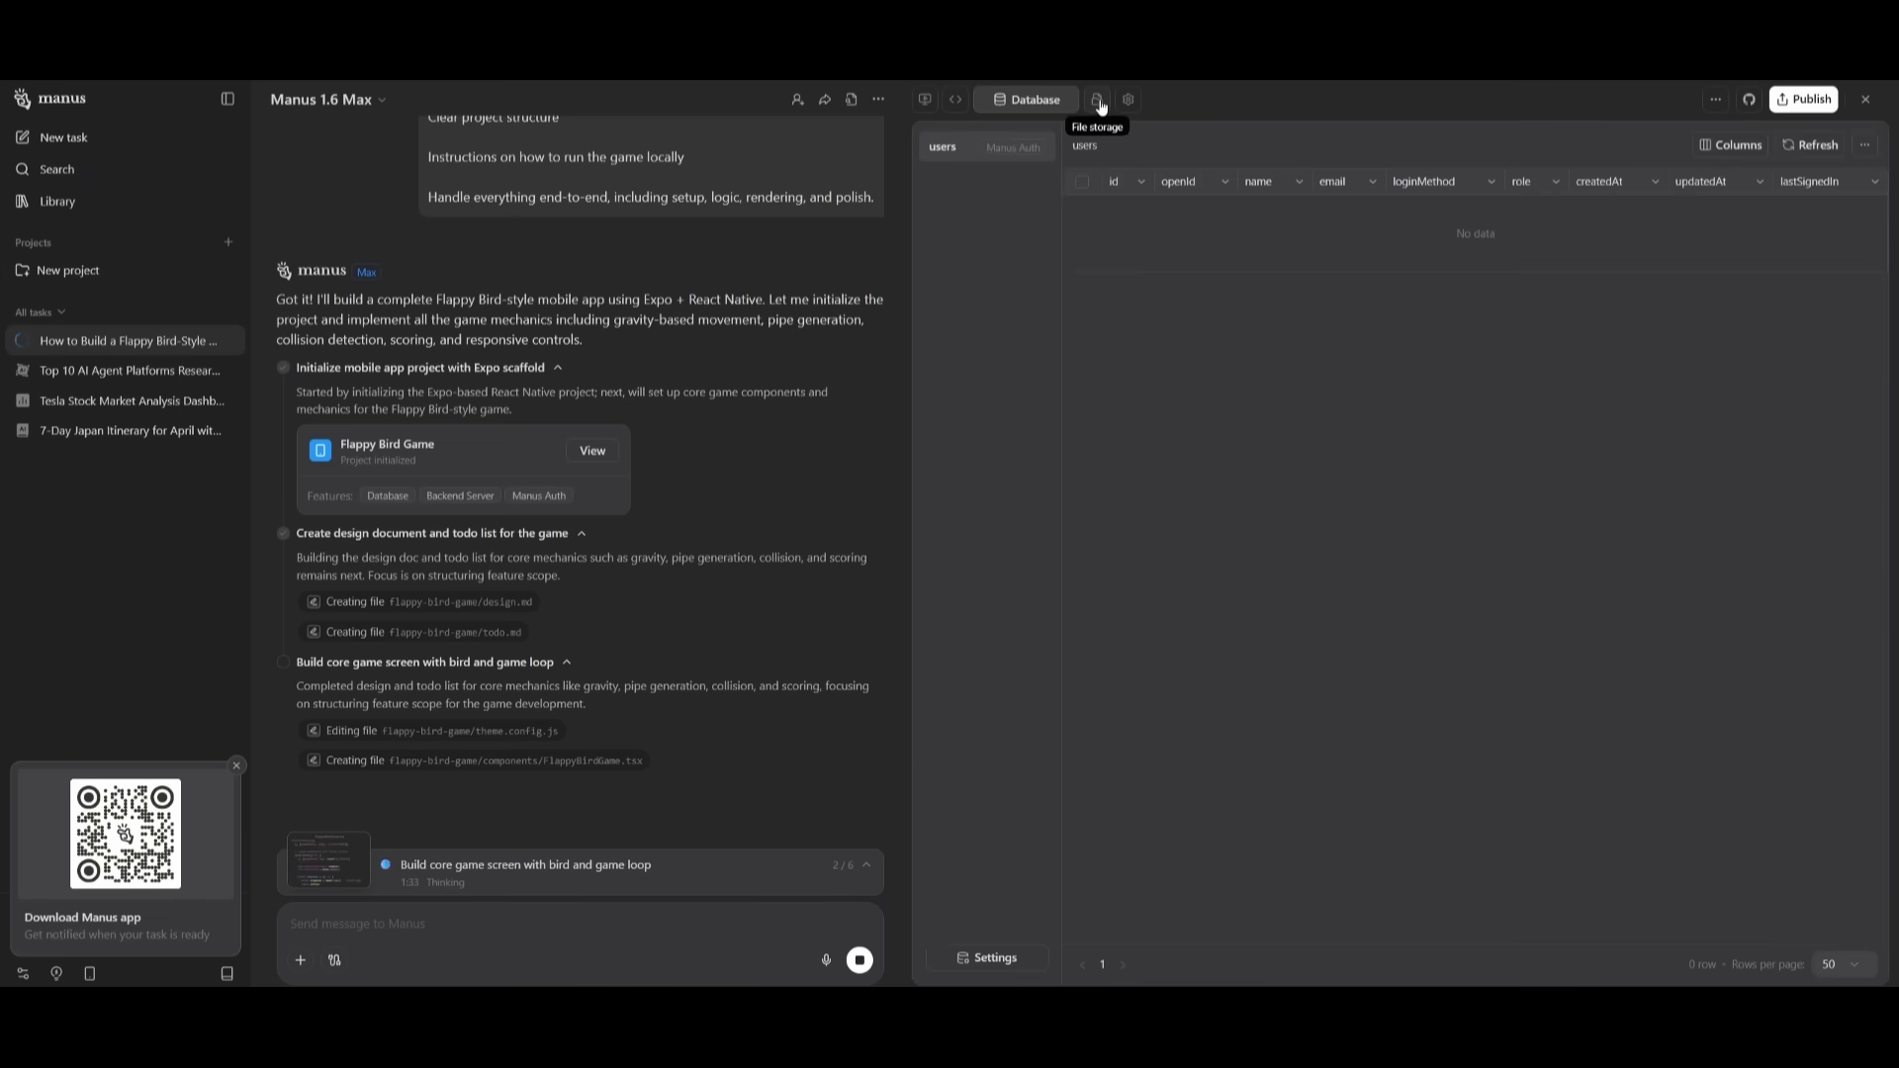
{"action": "left_click", "coordinate": [1097, 100]}
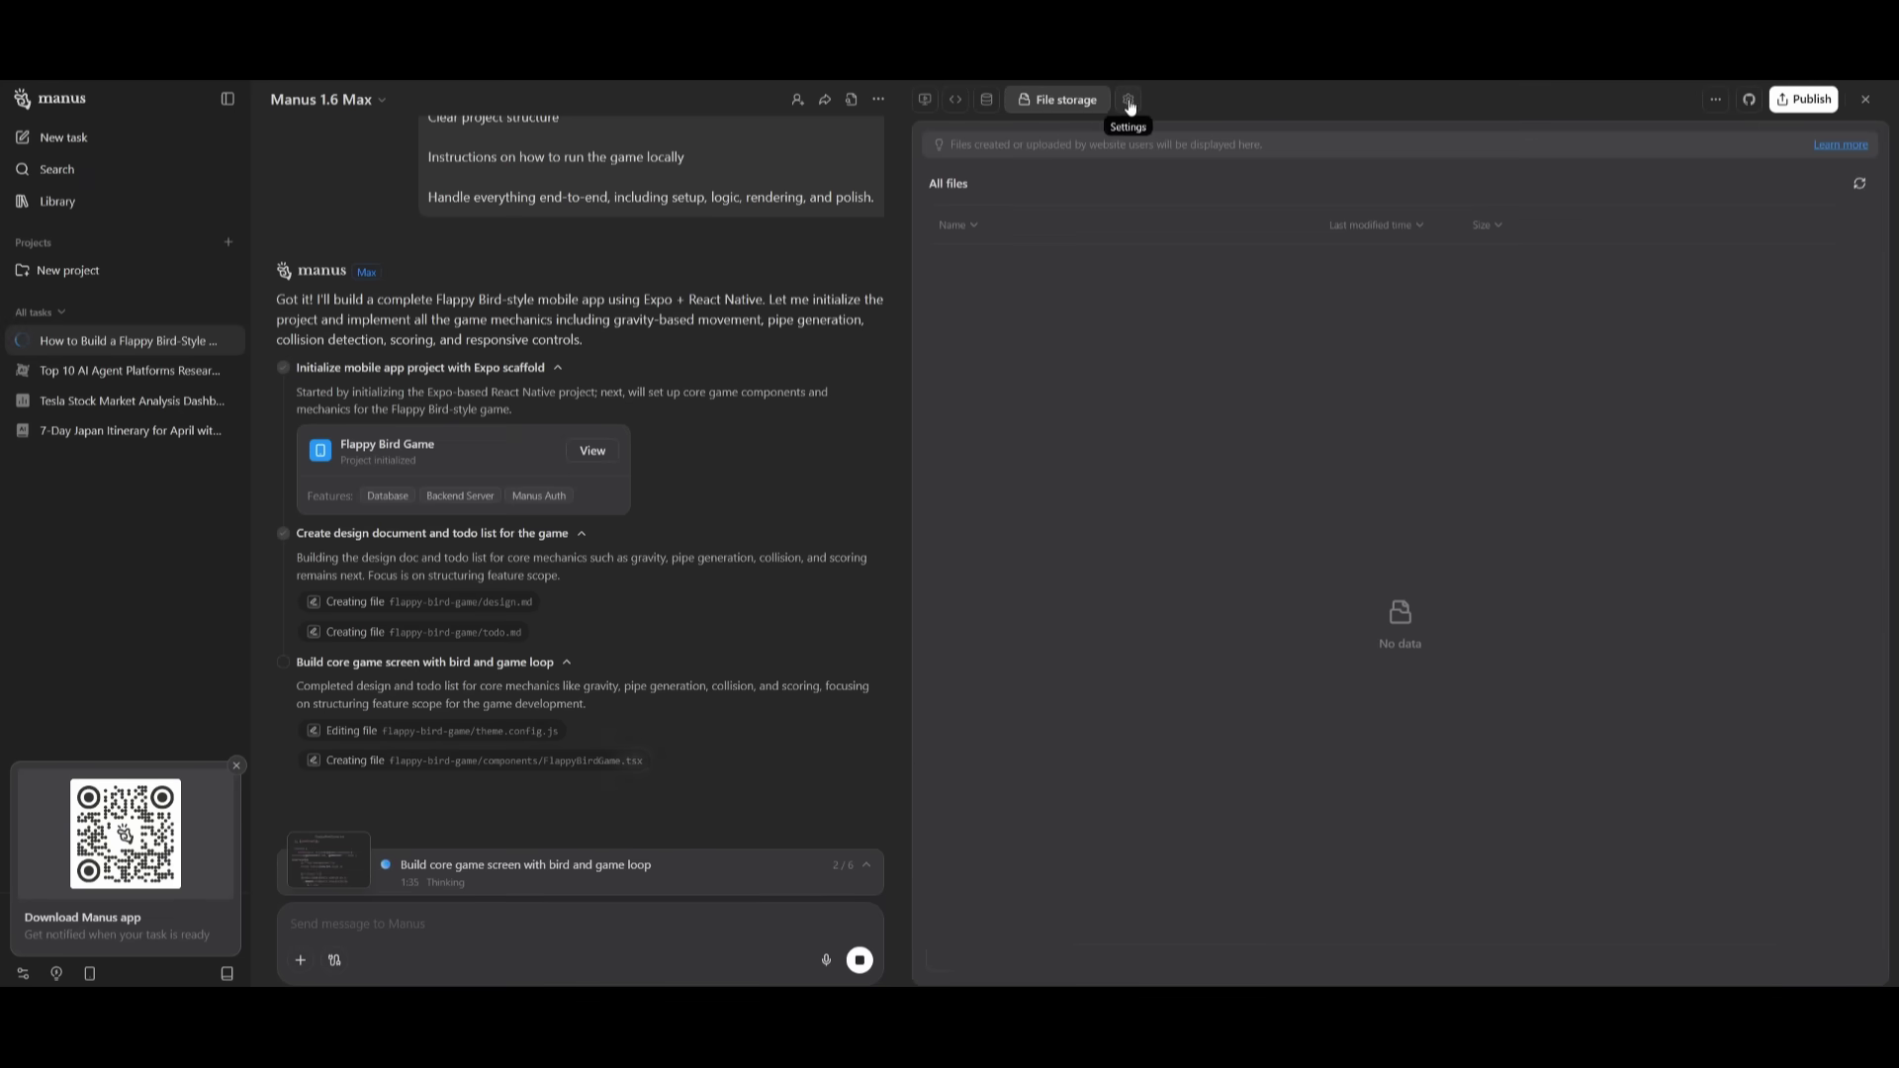
{"action": "left_click", "coordinate": [955, 100]}
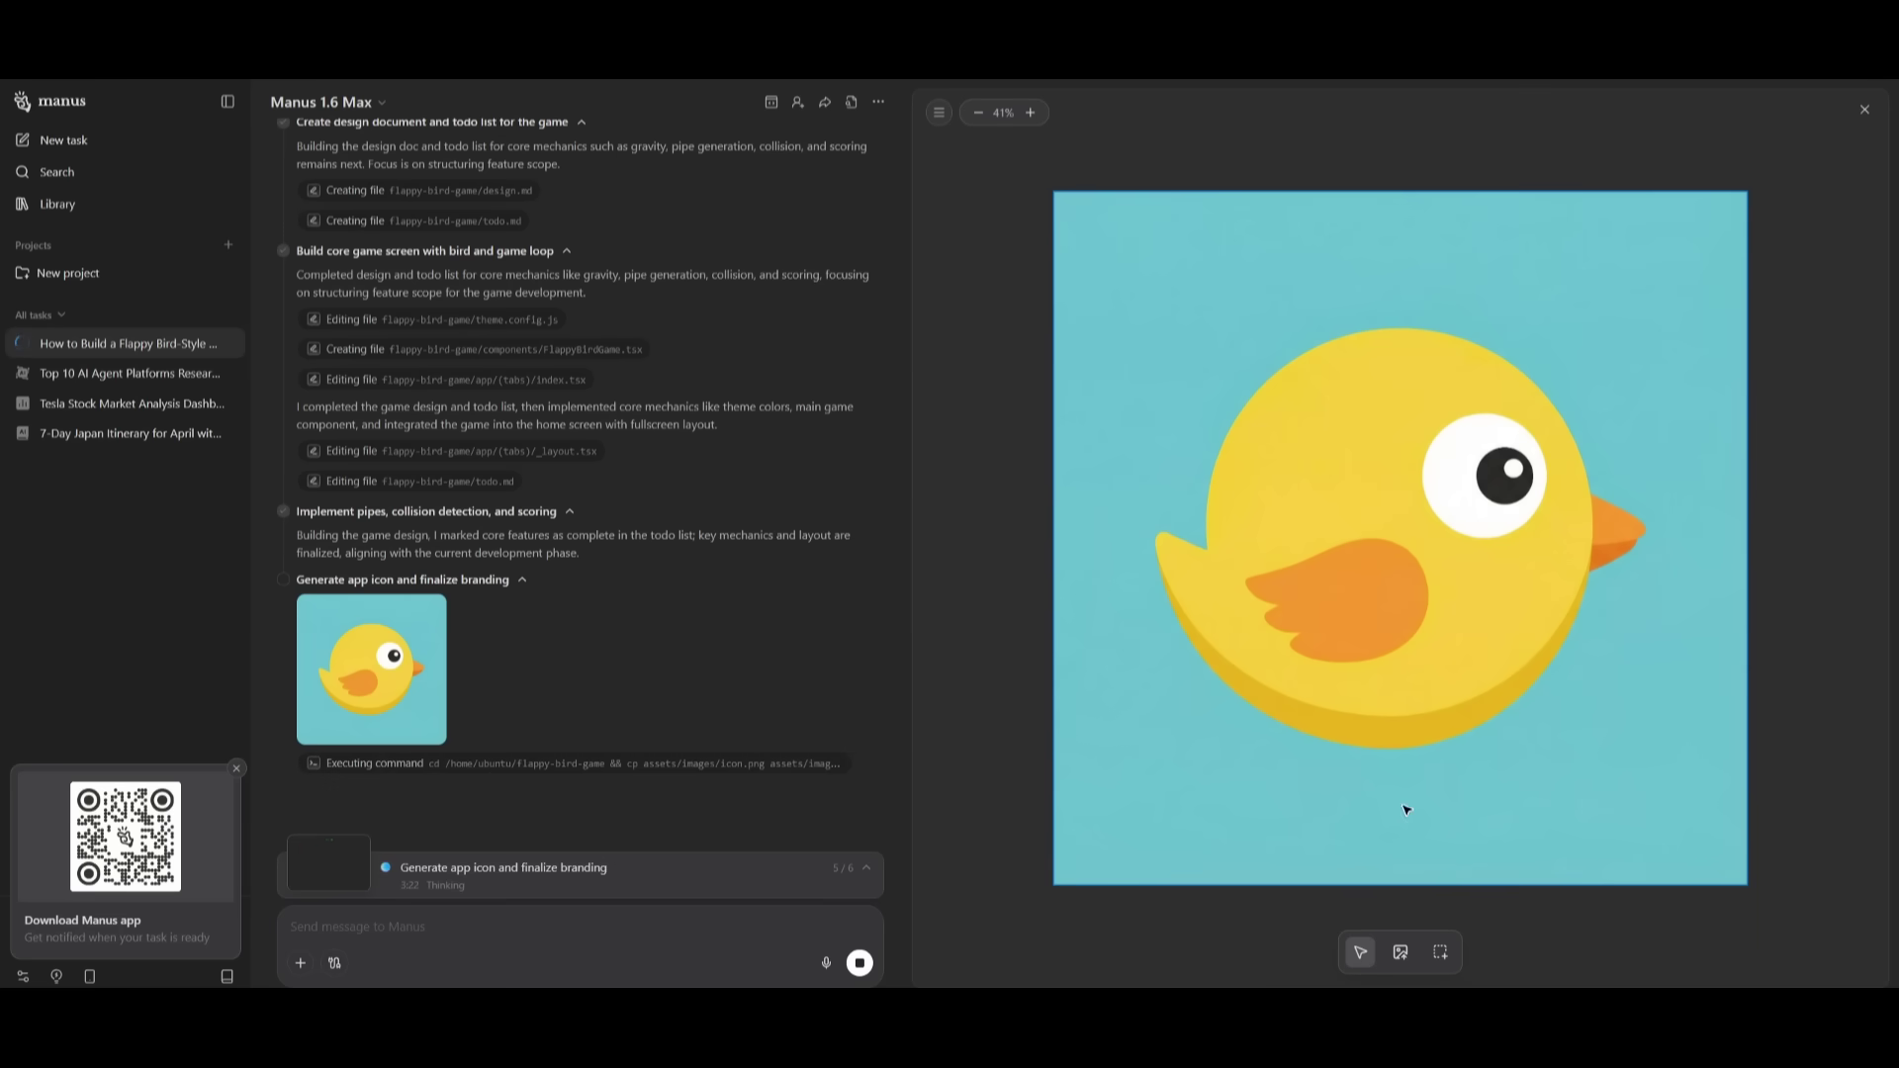
Step: Mark the area below the bird icon's eye and request 'add a smile'
{"action": "left_click", "coordinate": [1442, 955]}
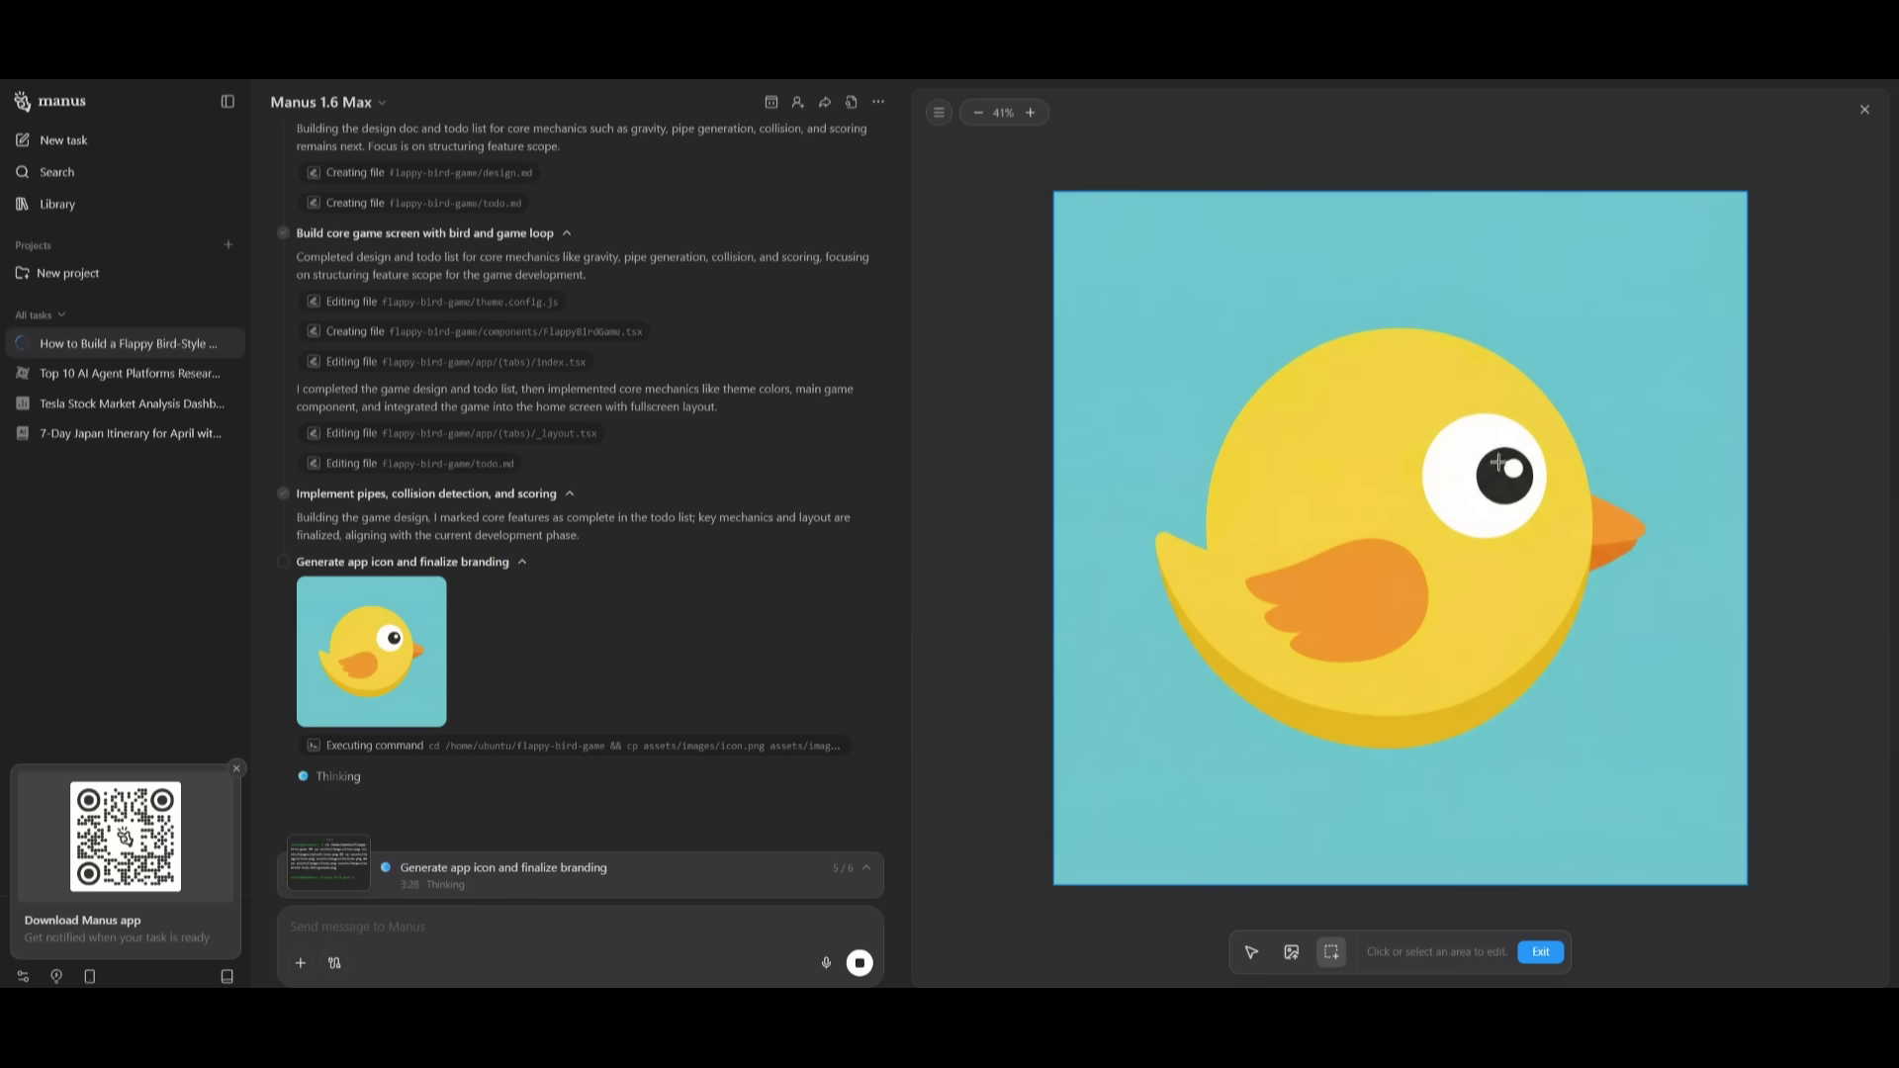
{"action": "left_click_drag", "start_coordinate": [1428, 561], "coordinate": [1541, 638]}
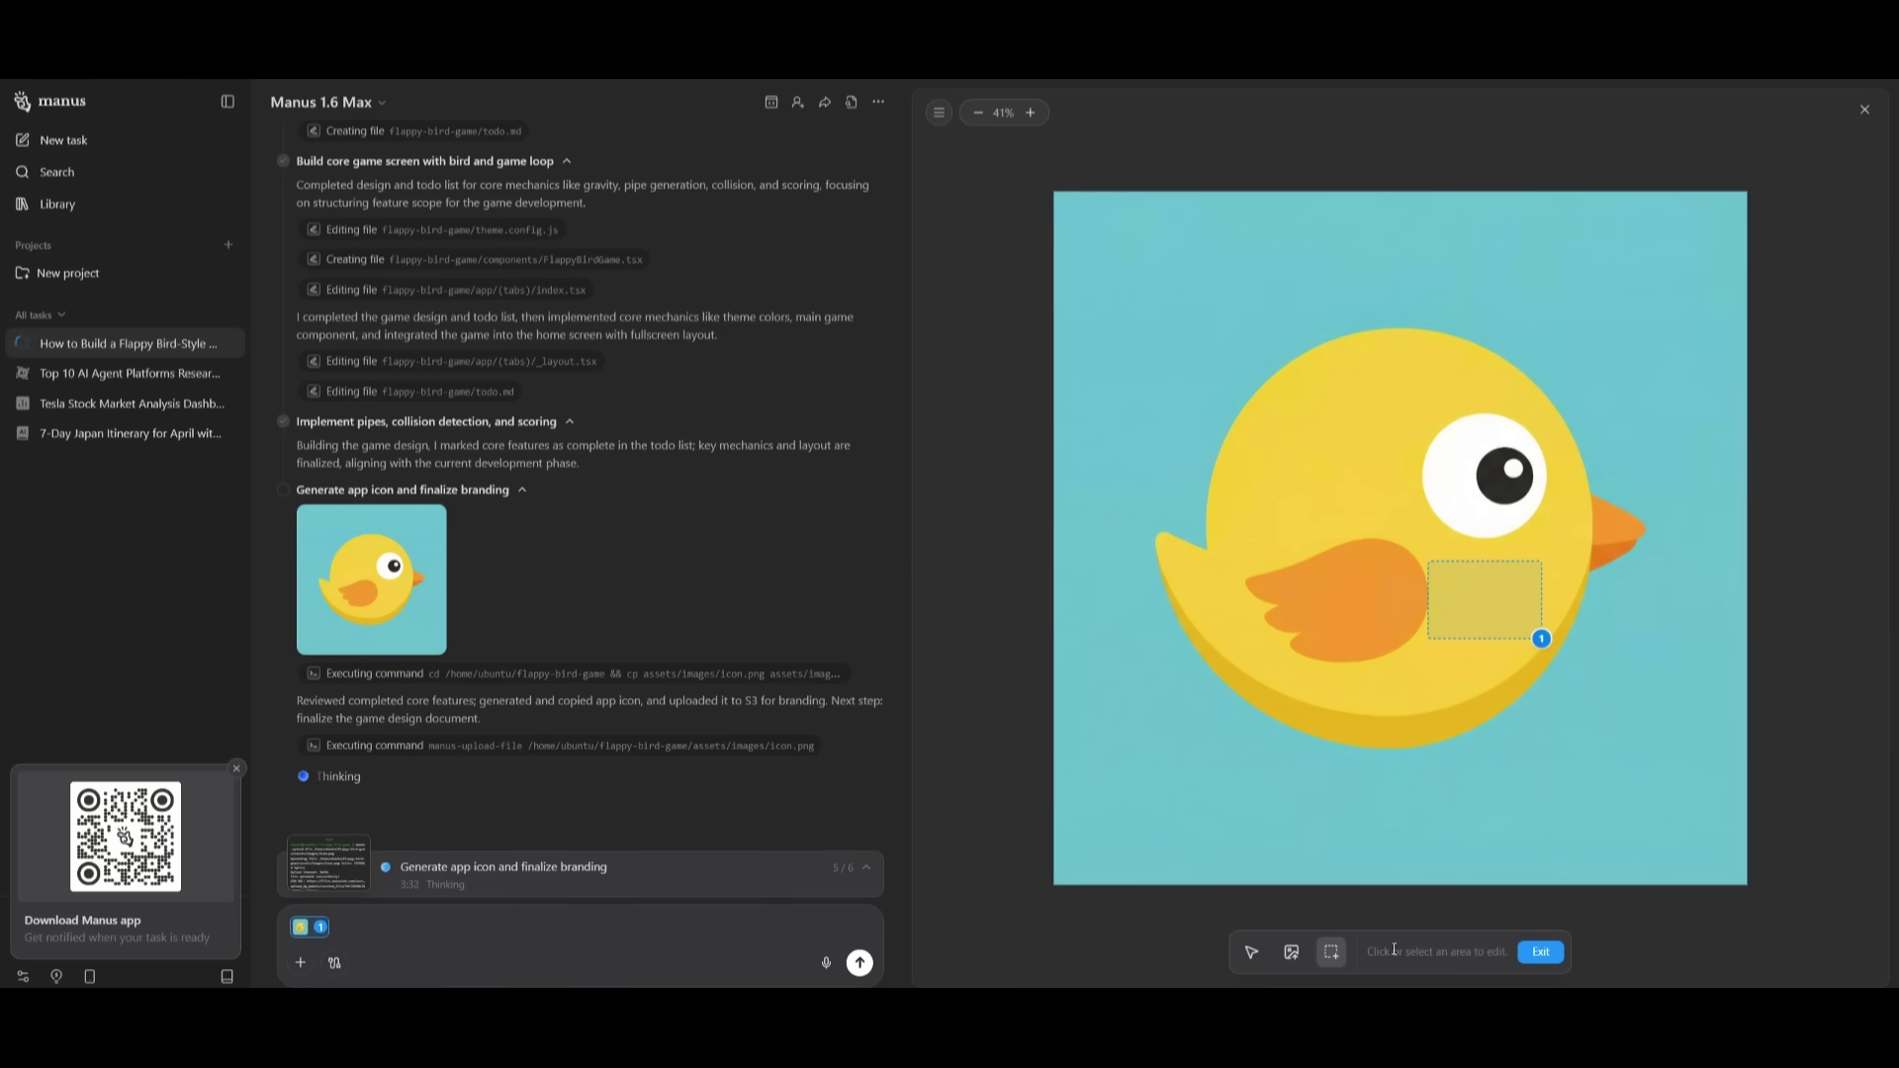
{"action": "left_click", "coordinate": [430, 923]}
{"action": "type", "text": "add a smile"}
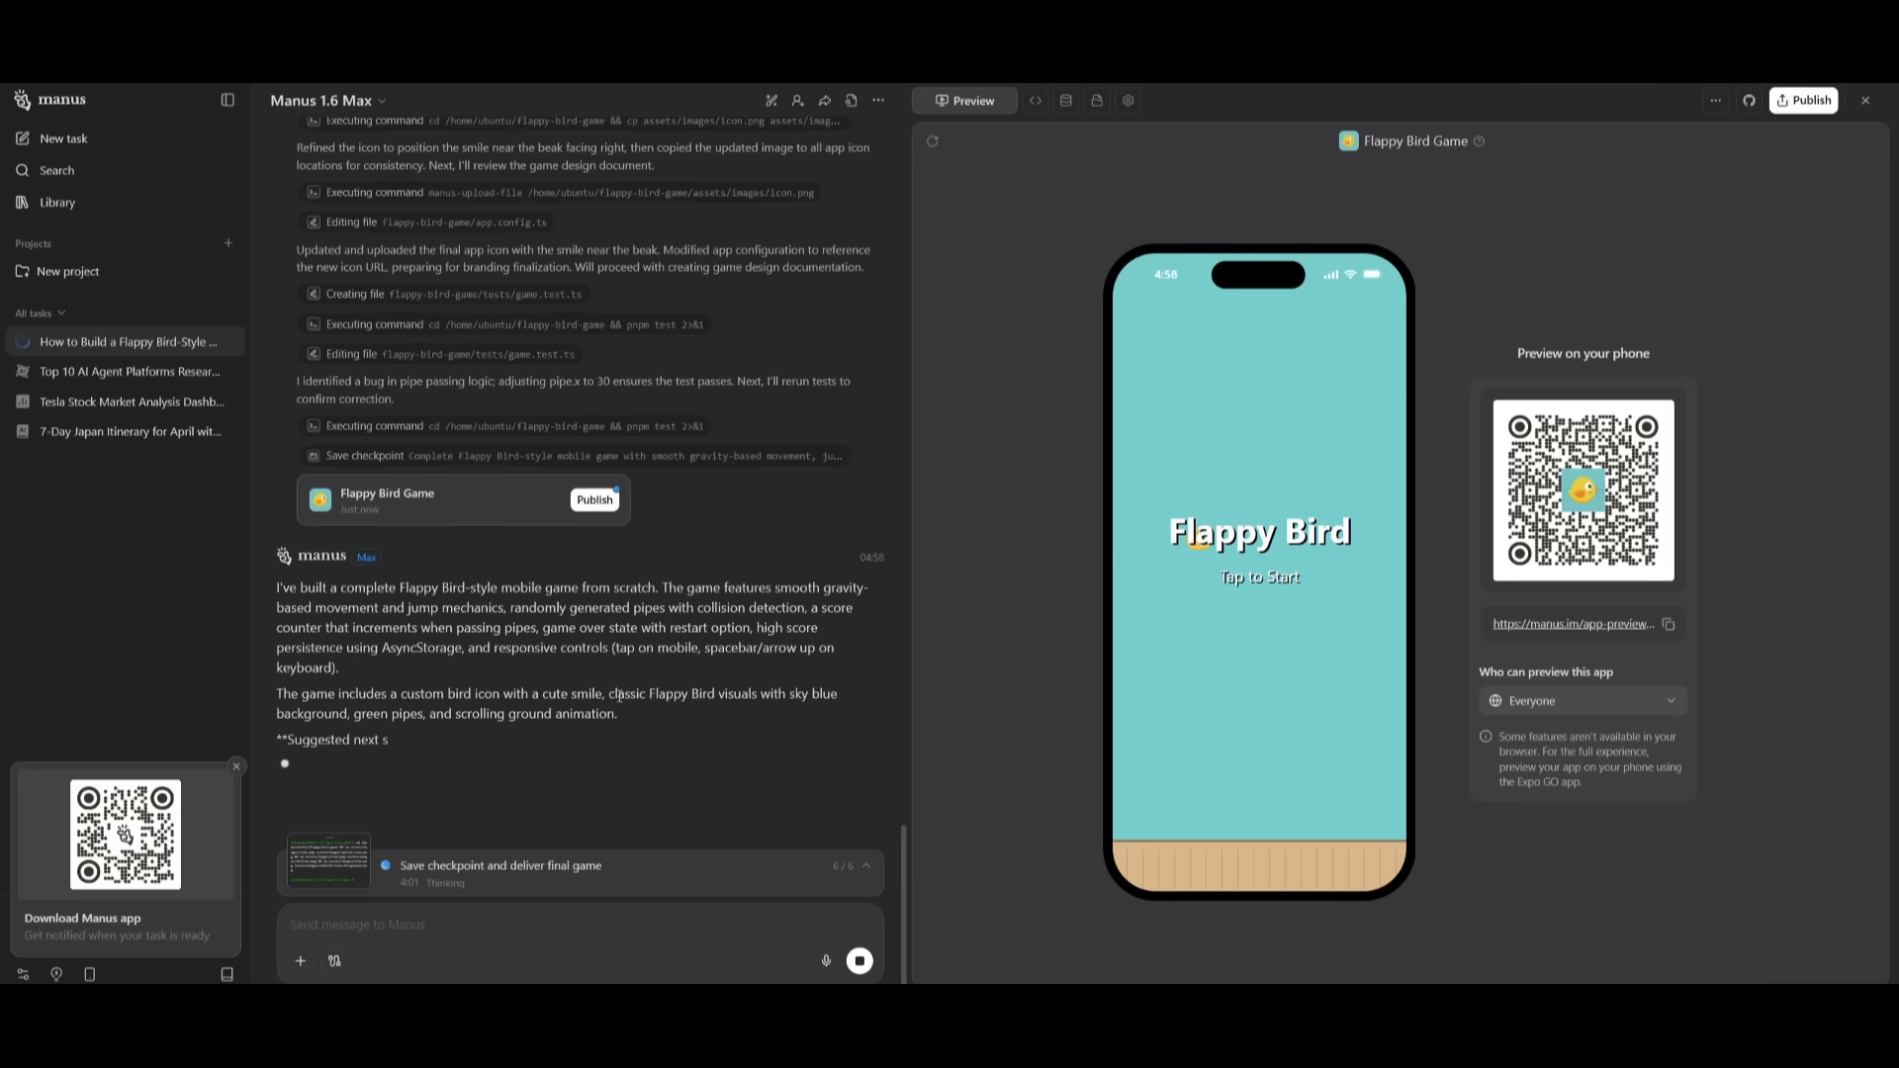
Step: Look over the mobile app's publishing options, then start the Flappy Bird game in the phone preview
{"action": "left_click", "coordinate": [1796, 103]}
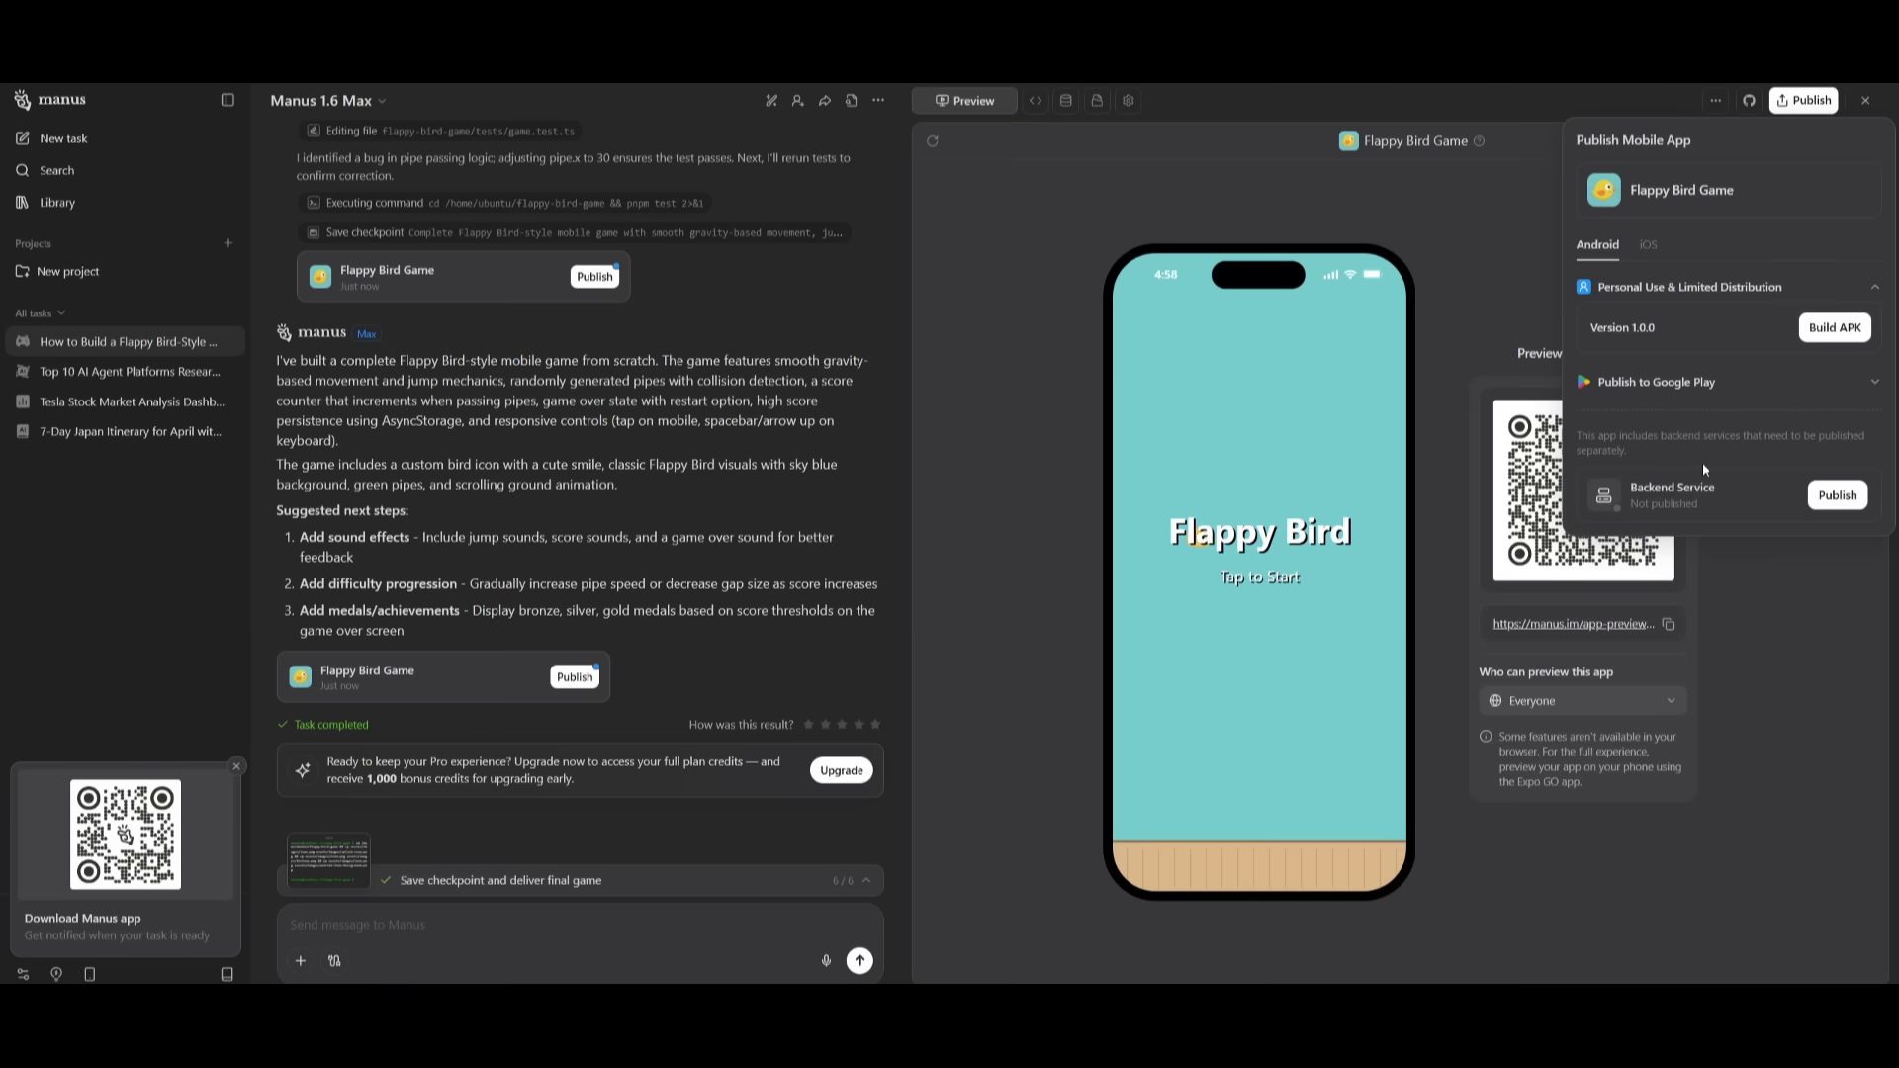
{"action": "left_click", "coordinate": [1045, 330]}
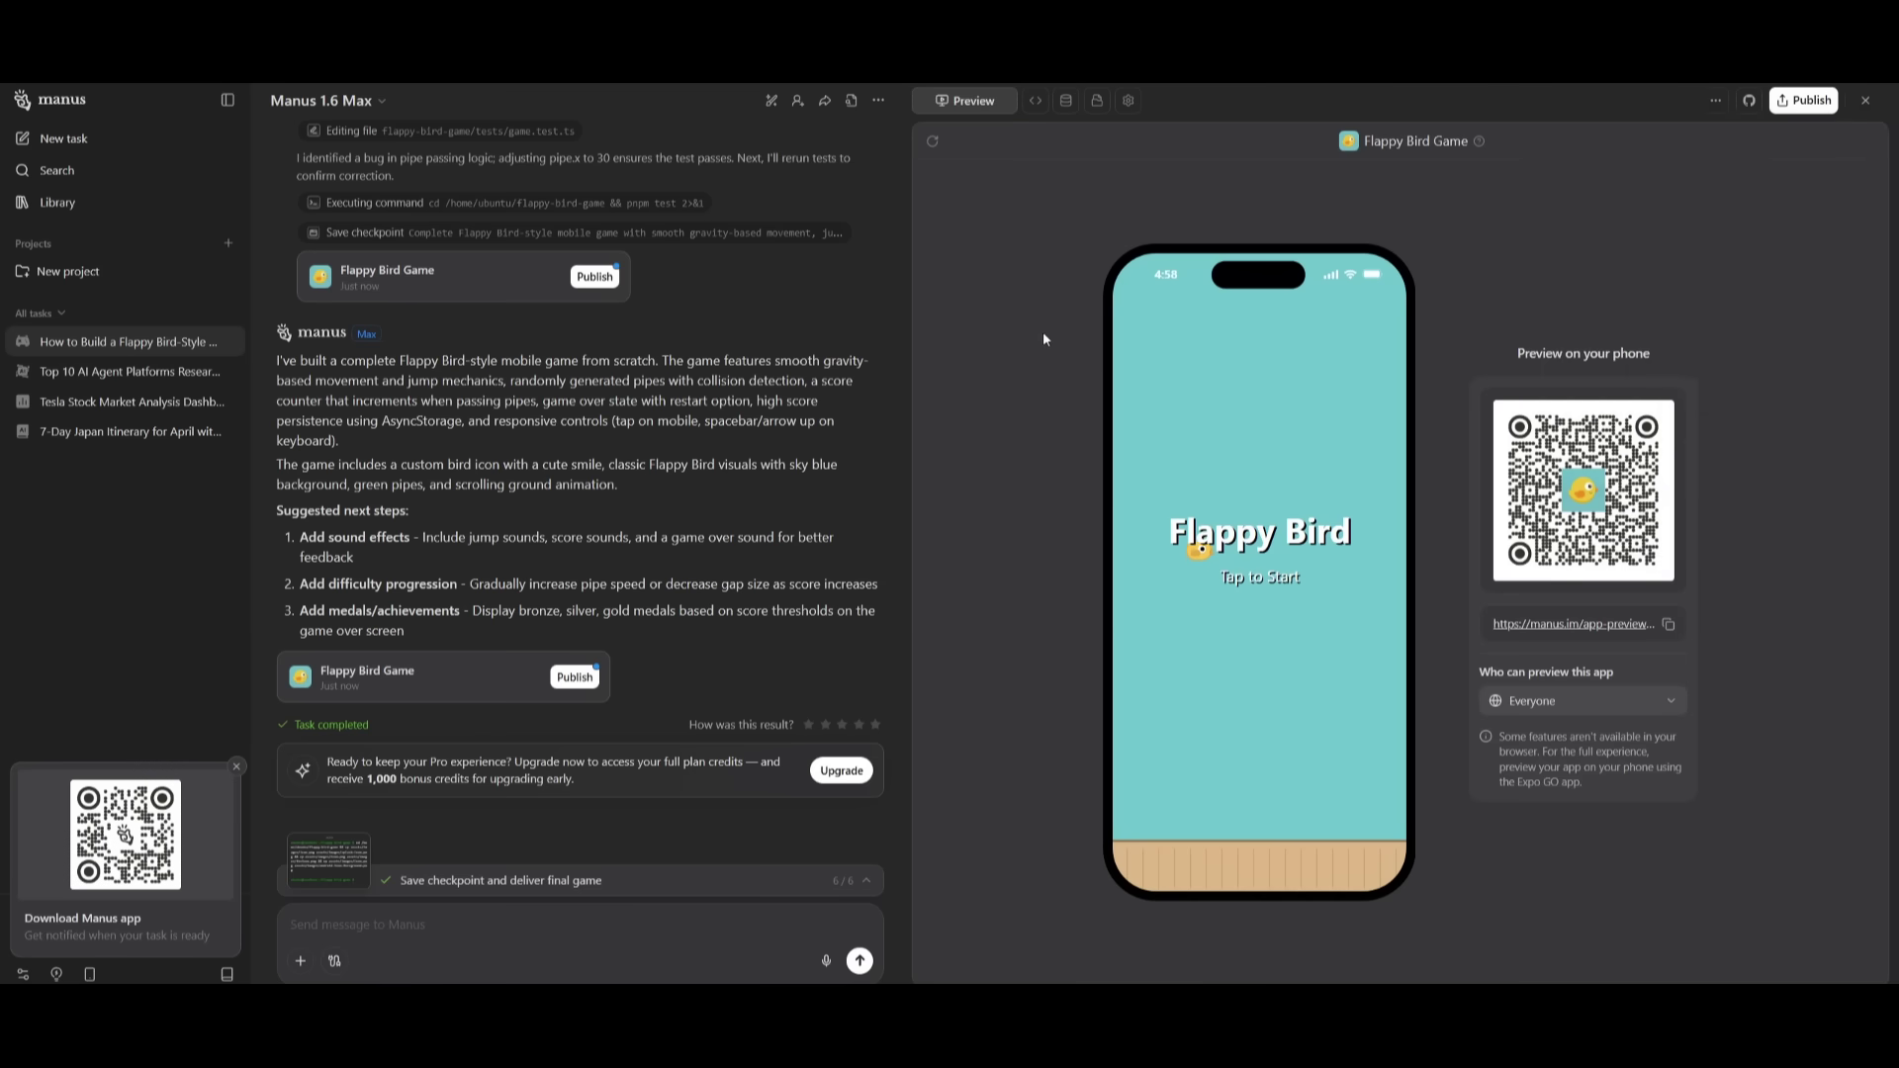
{"action": "left_click", "coordinate": [1252, 606]}
Step: Flap the bird through the first pipe gap to score 1, then show the agent model list
{"action": "left_click", "coordinate": [1253, 605]}
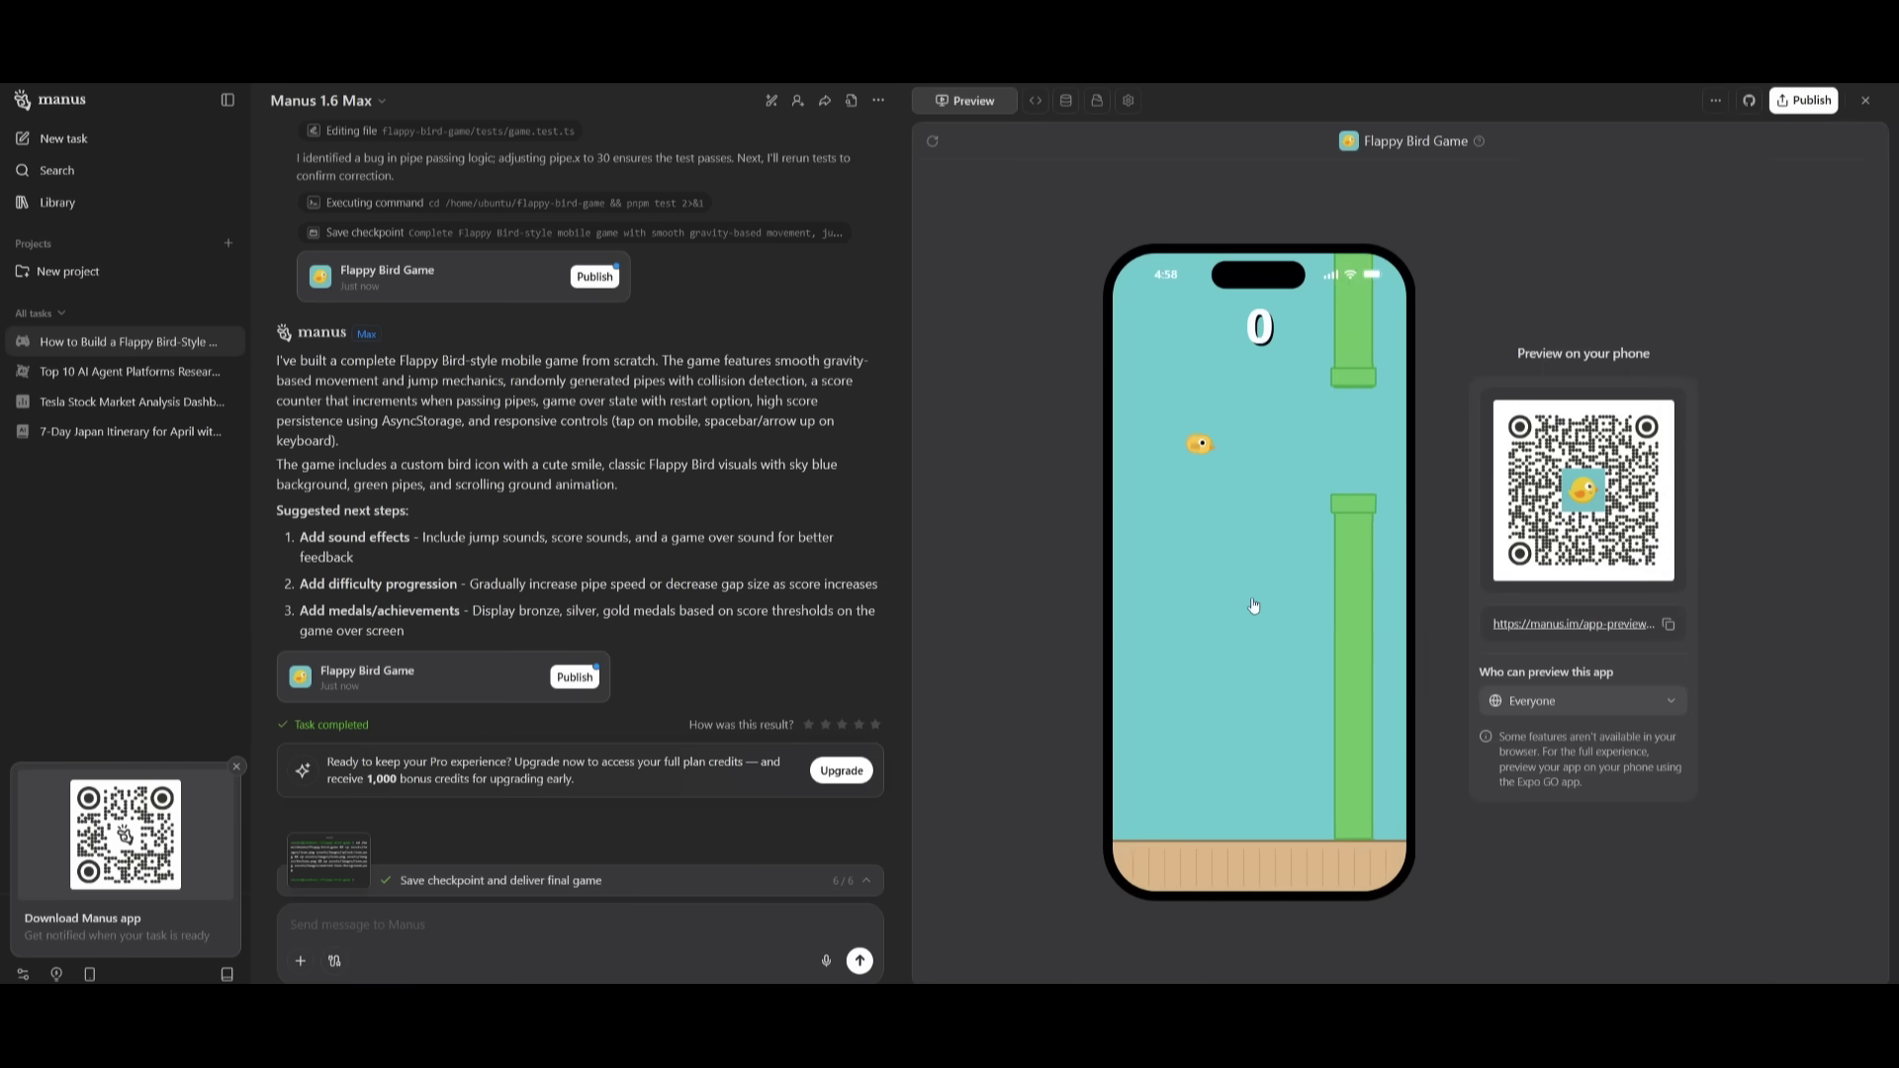
{"action": "left_click", "coordinate": [1252, 606]}
{"action": "left_click", "coordinate": [1249, 607]}
{"action": "left_click", "coordinate": [1248, 608]}
{"action": "left_click", "coordinate": [1248, 607]}
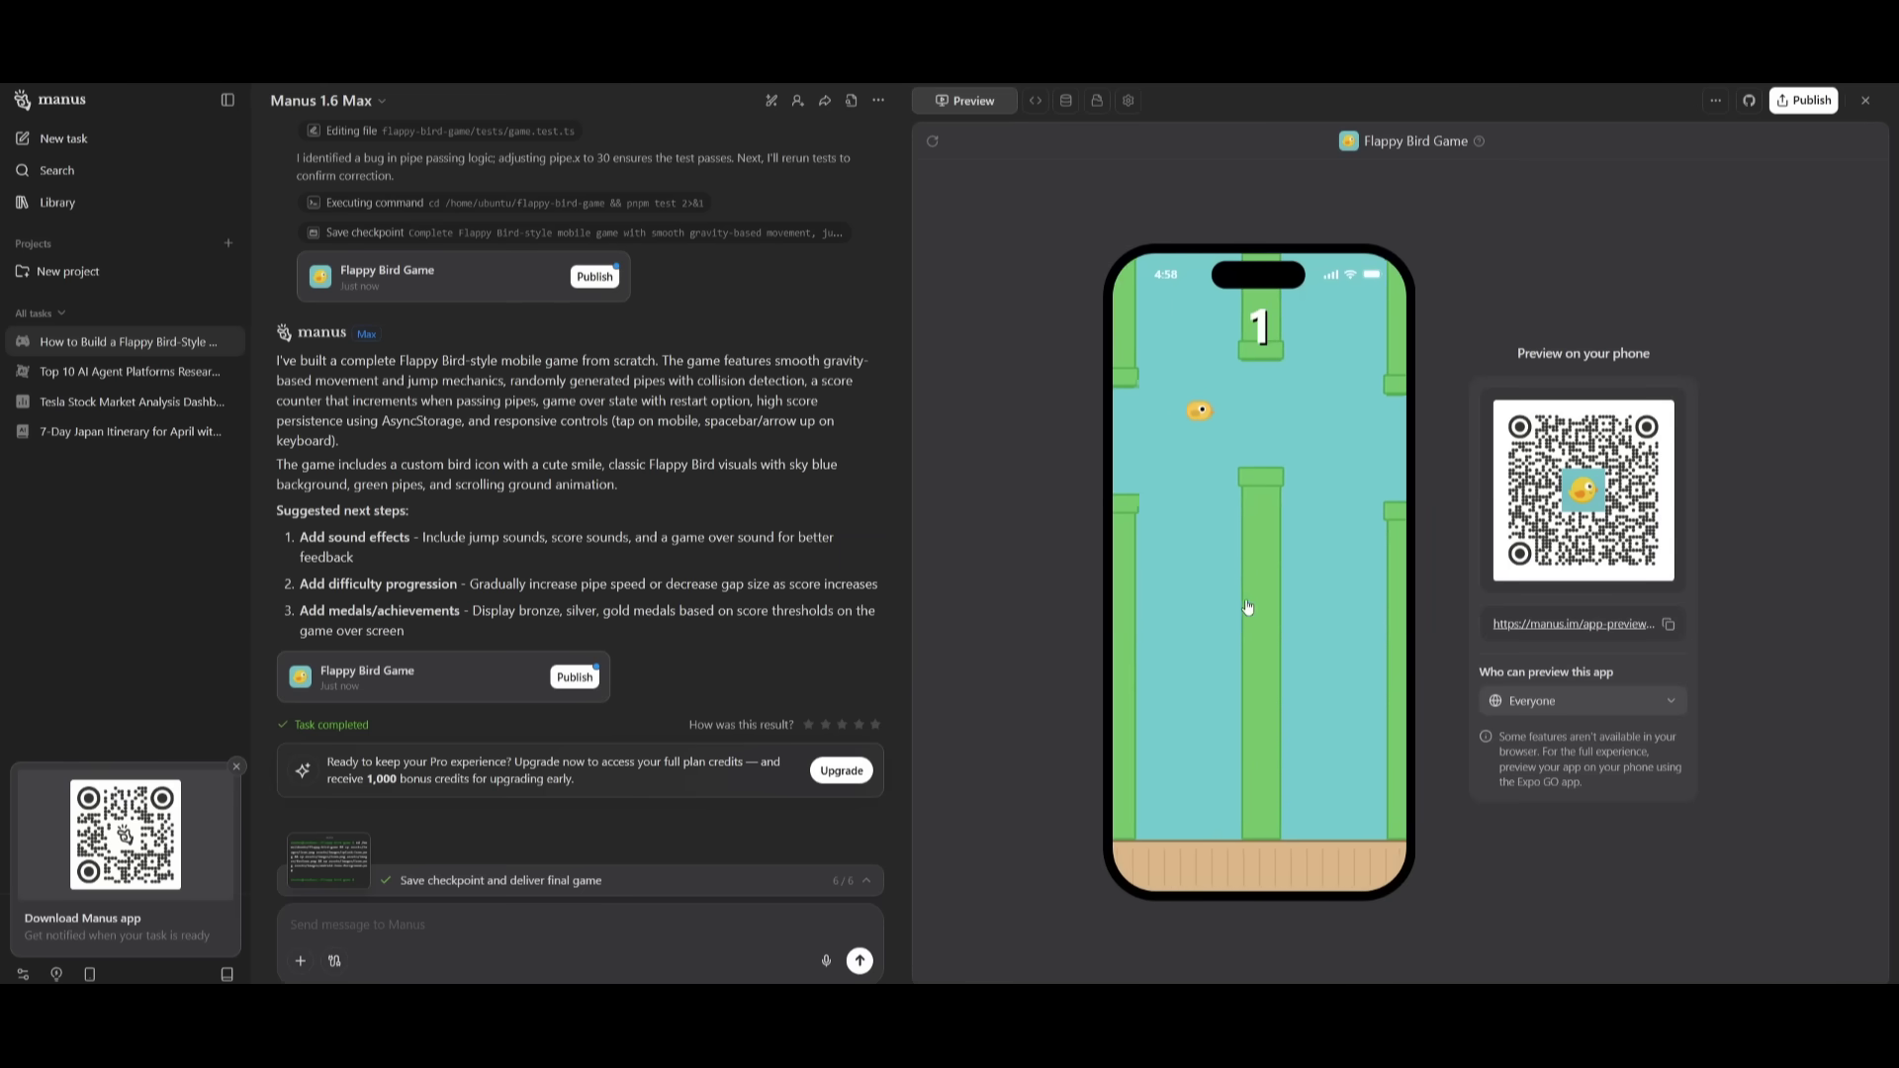
{"action": "left_click", "coordinate": [1248, 607]}
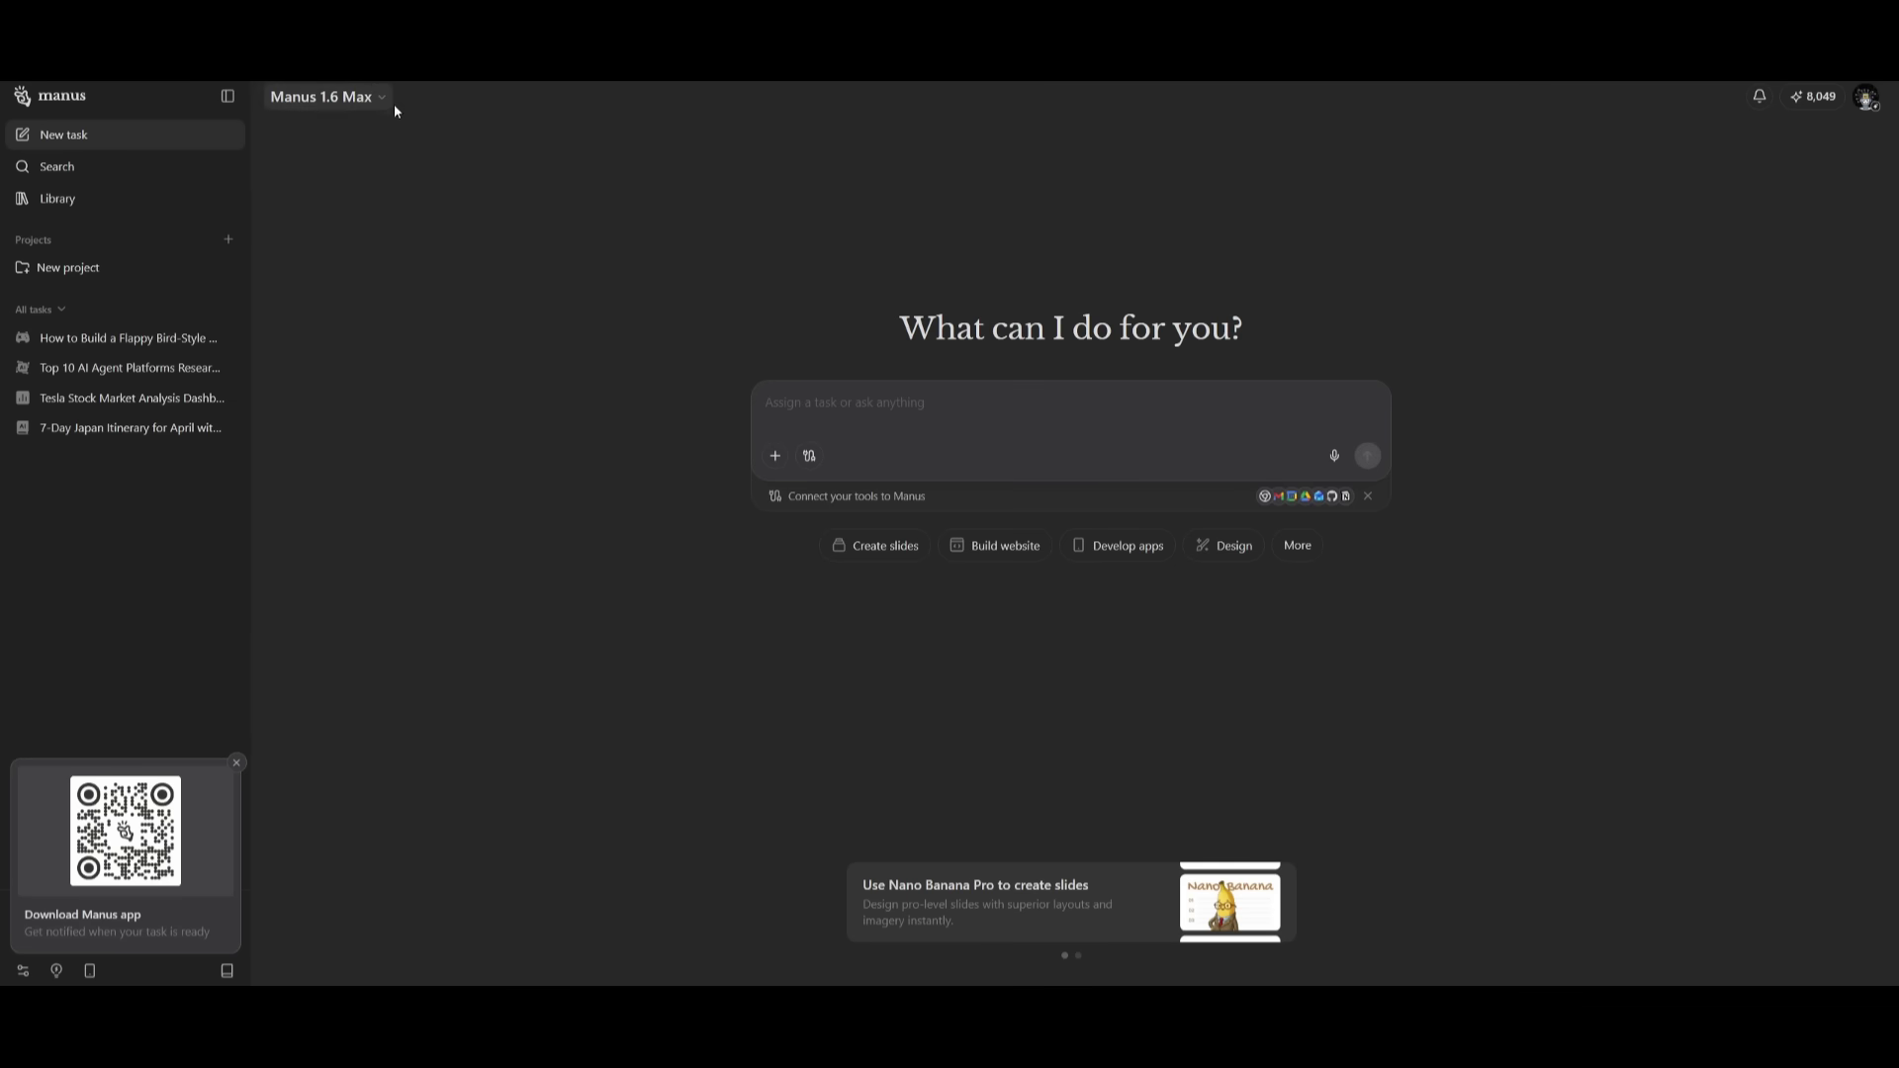
{"action": "left_click", "coordinate": [323, 97]}
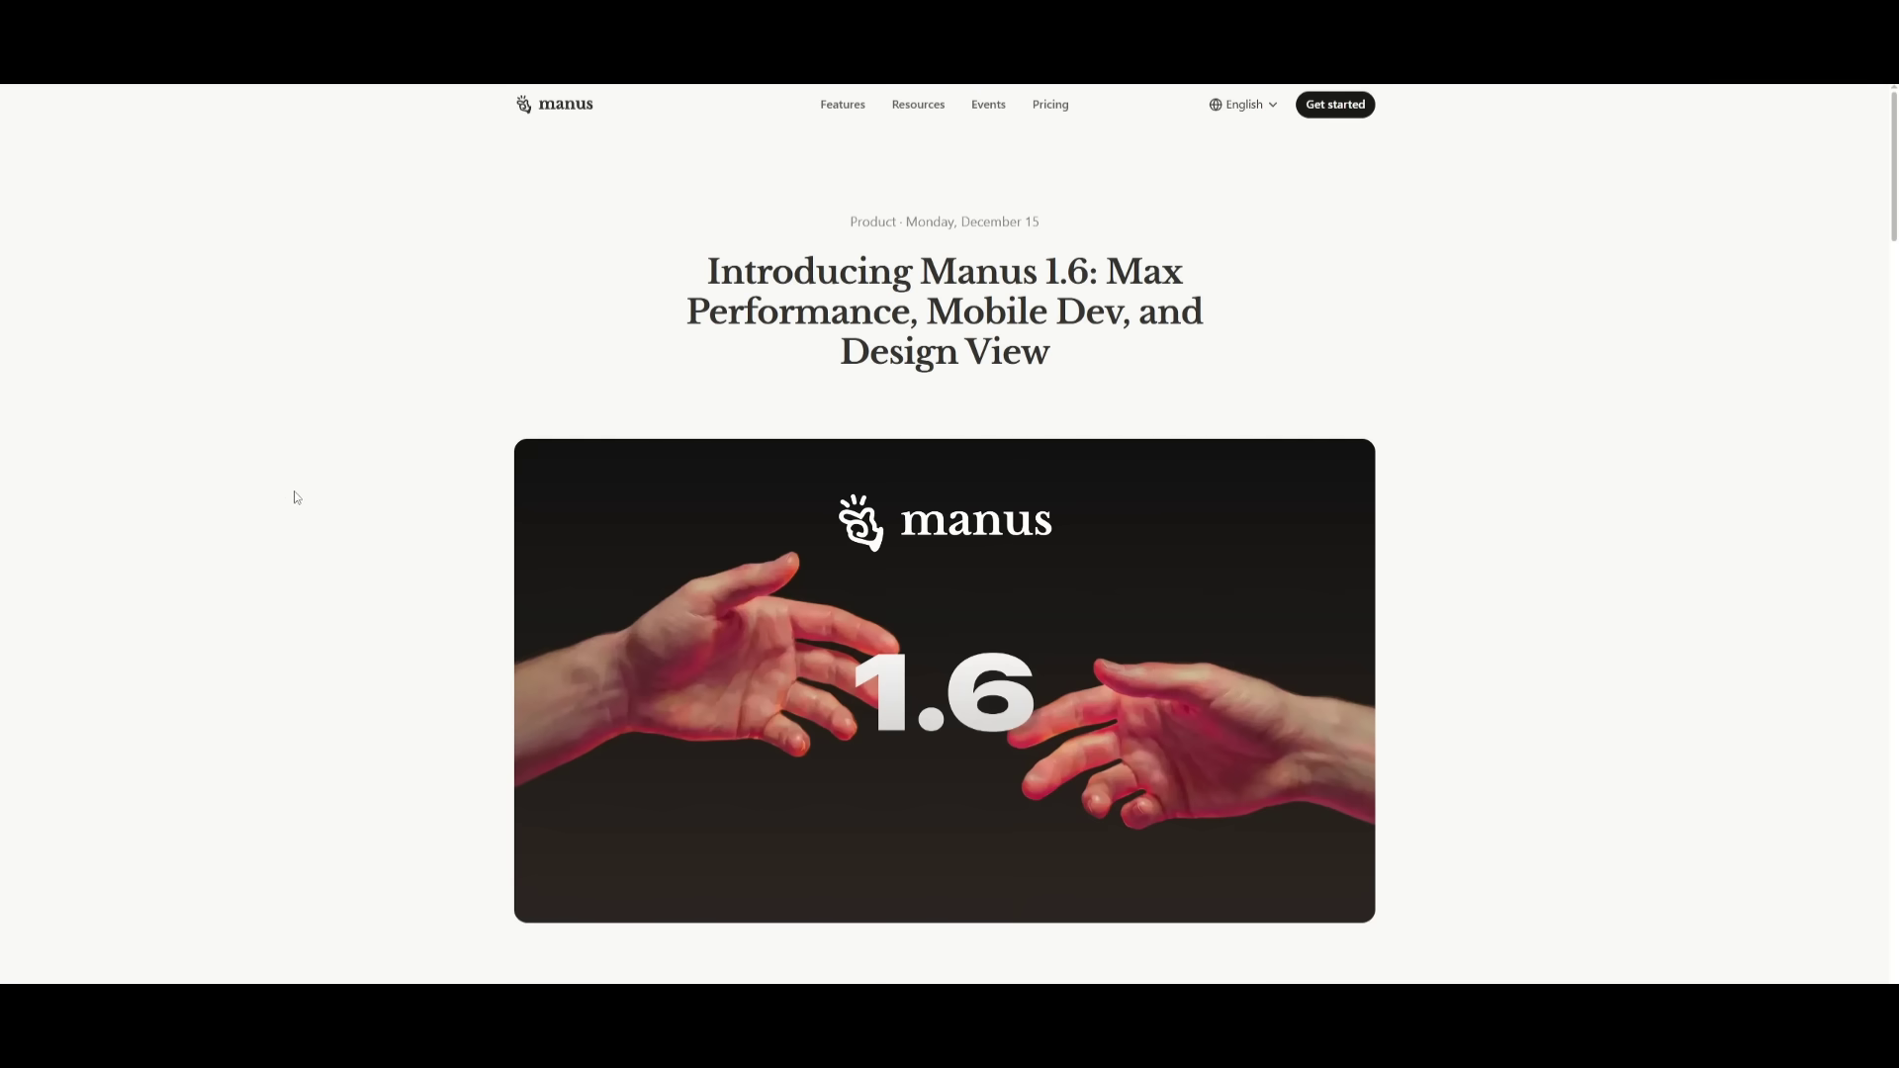
Step: Scroll the Manus 1.6 announcement down to the introduction paragraphs and the 30-second video
{"action": "scroll", "coordinate": [299, 502], "scroll_direction": "down", "scroll_amount": 4}
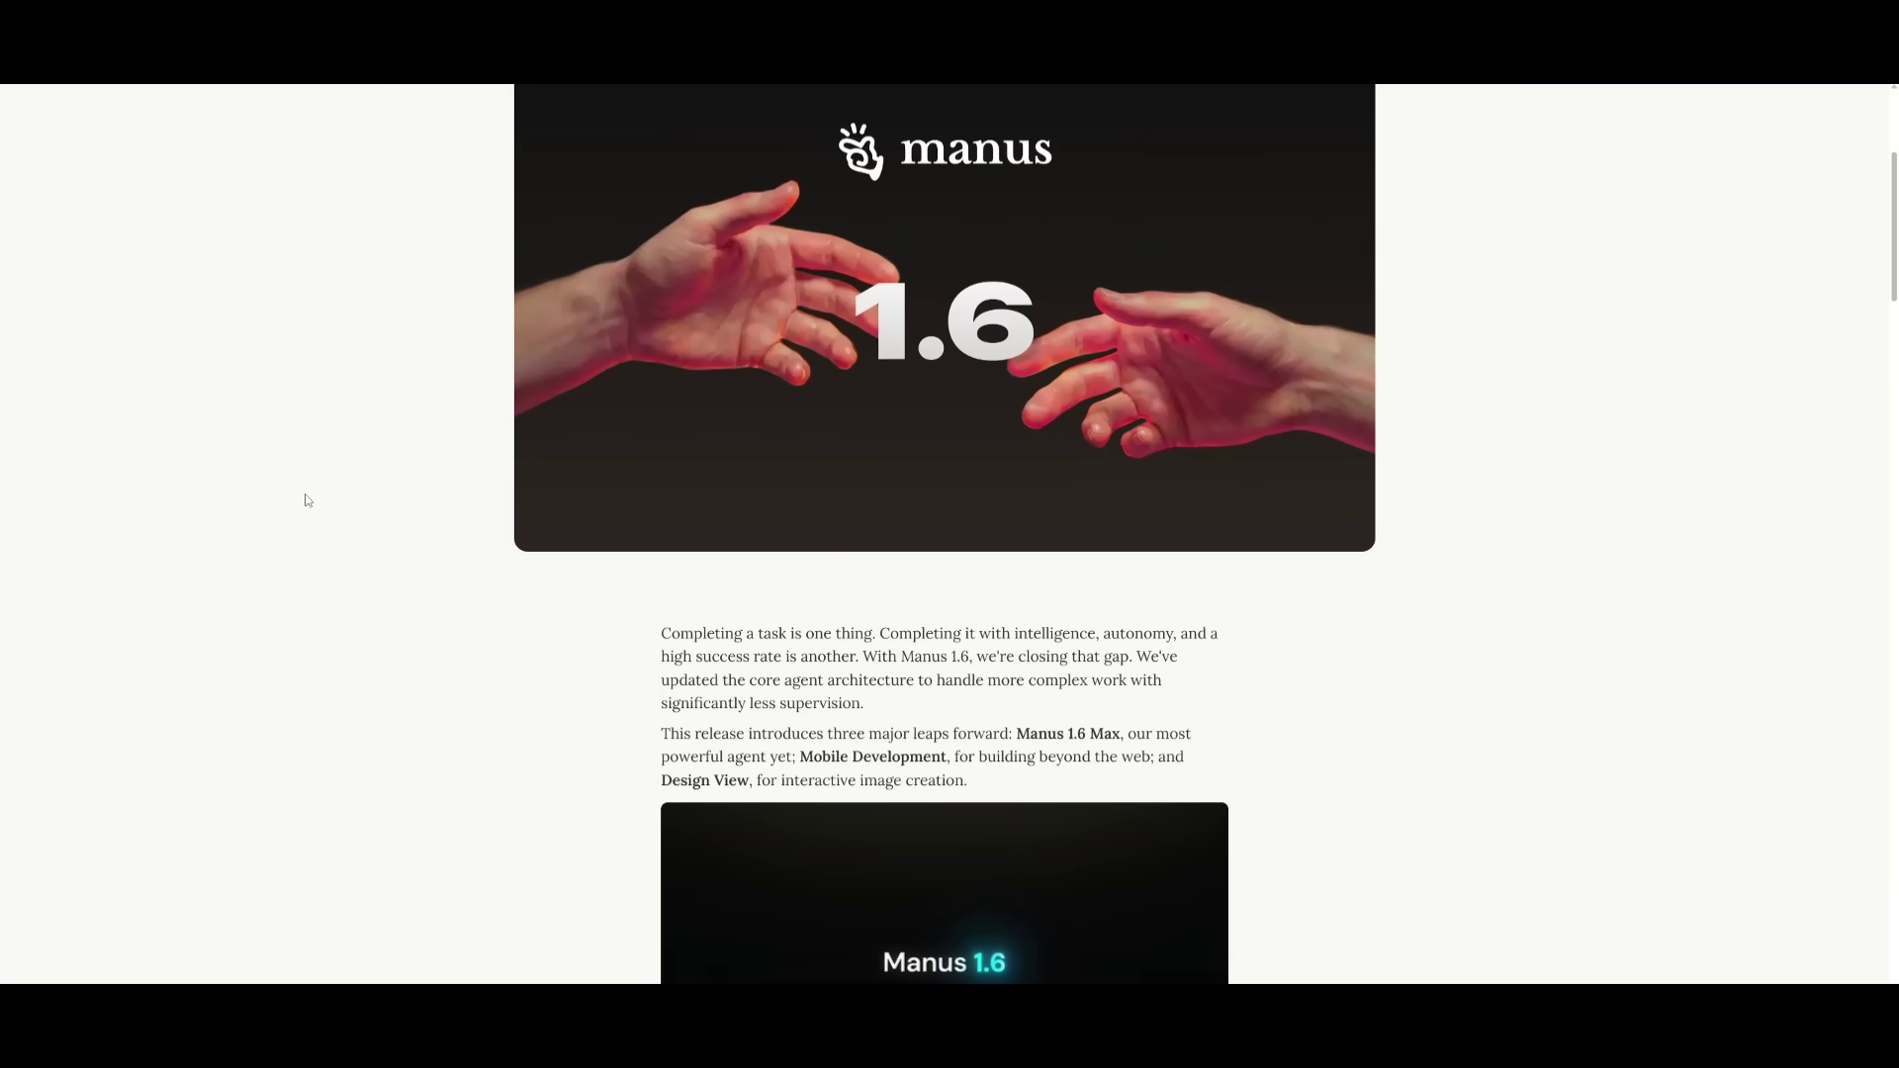
{"action": "scroll", "coordinate": [308, 499], "scroll_direction": "down", "scroll_amount": 4}
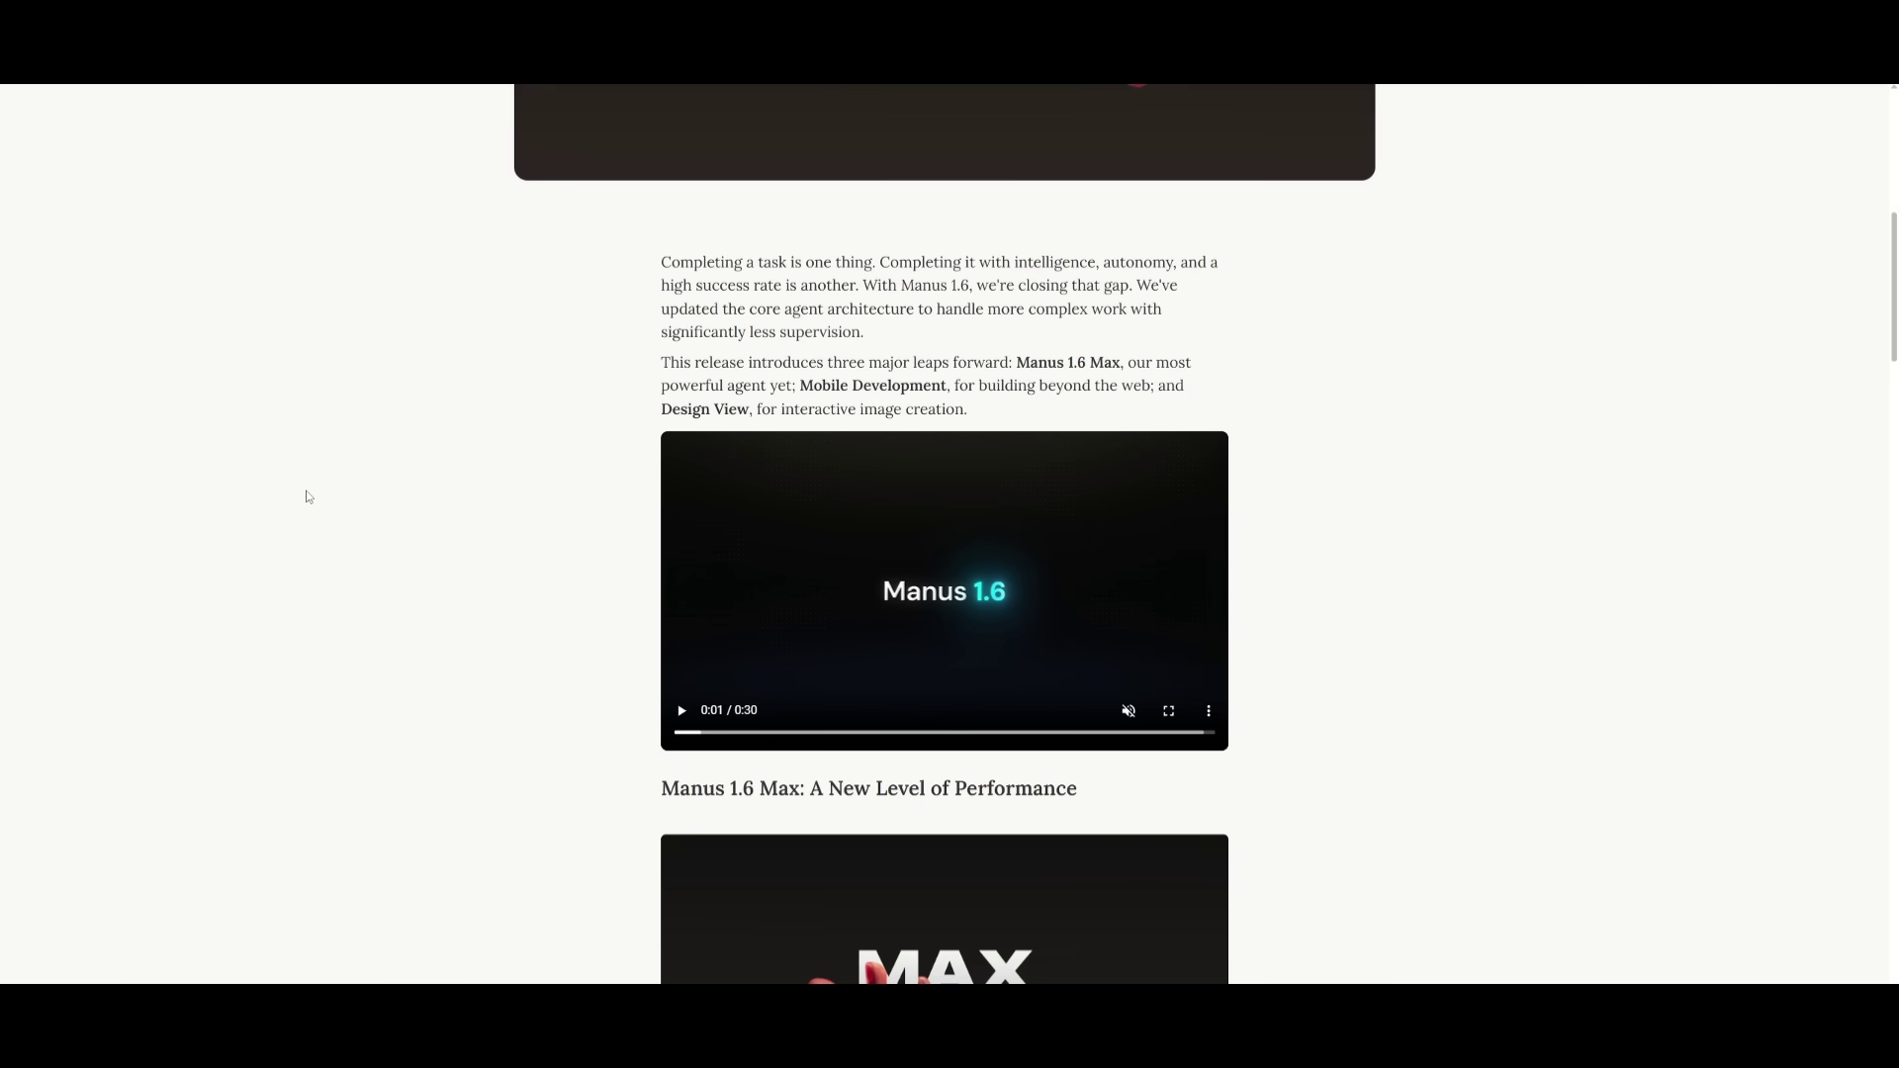